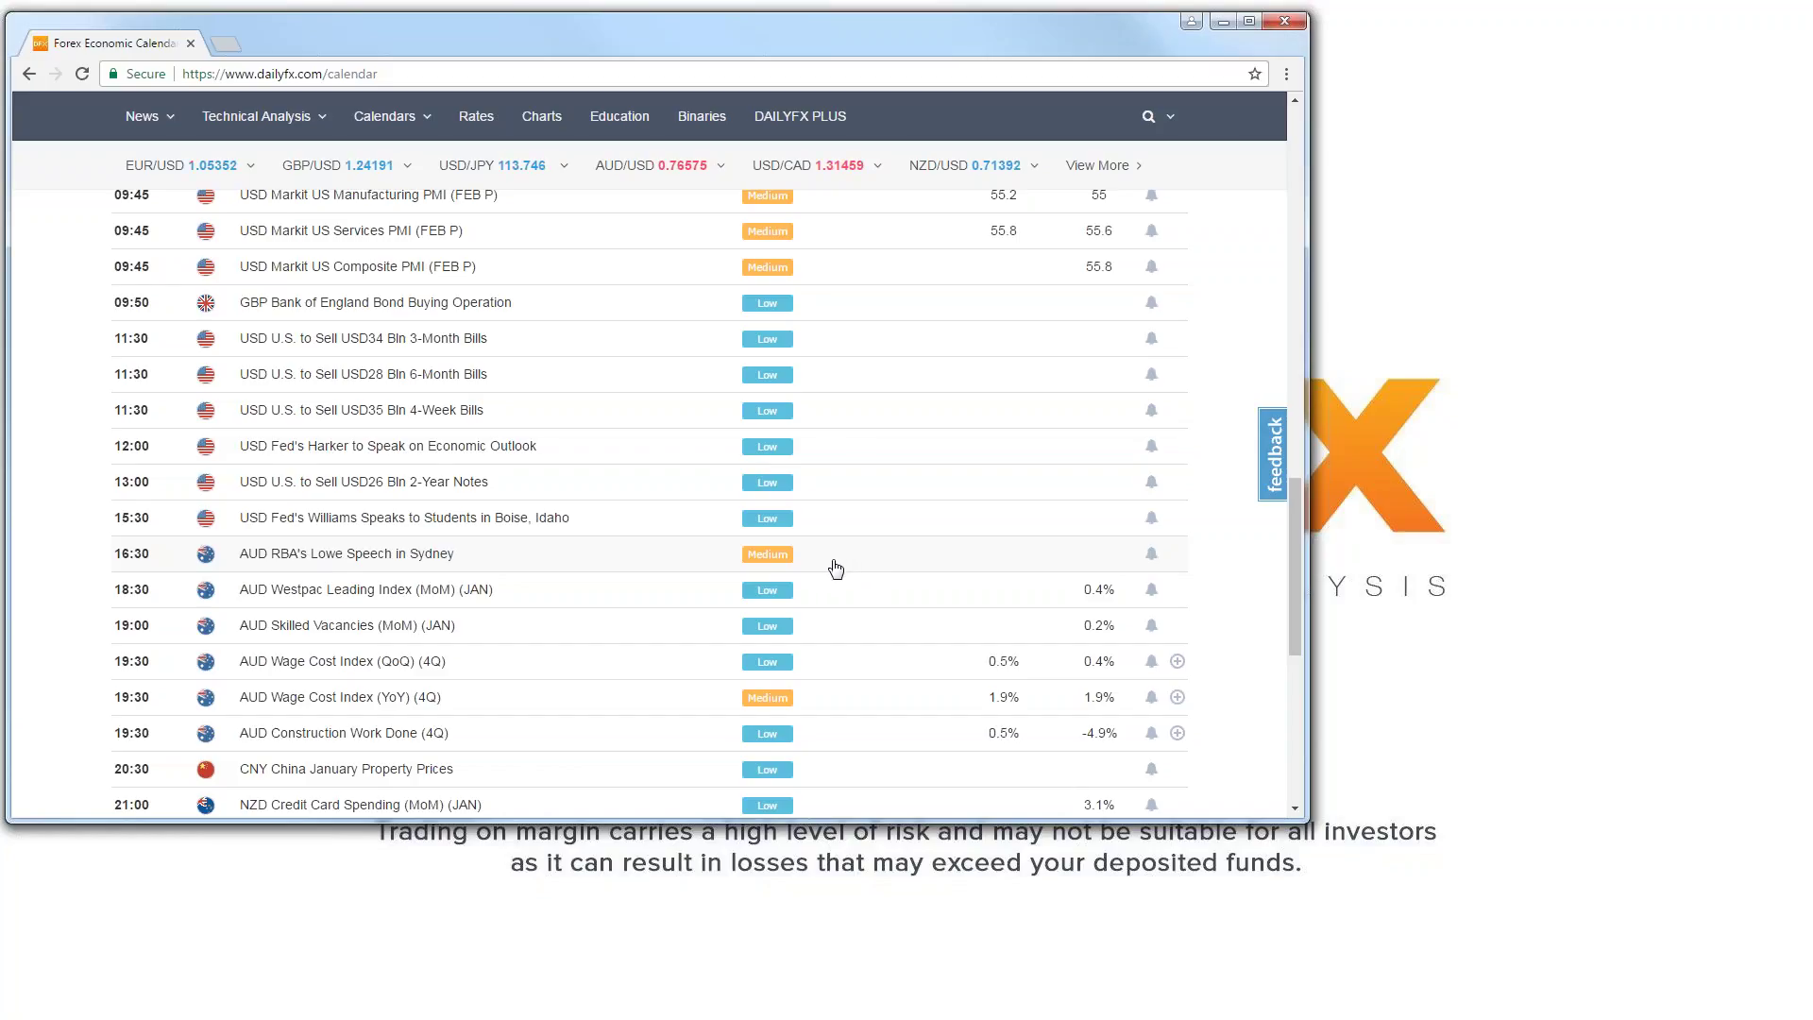
pyautogui.scroll(-1, 841, 570)
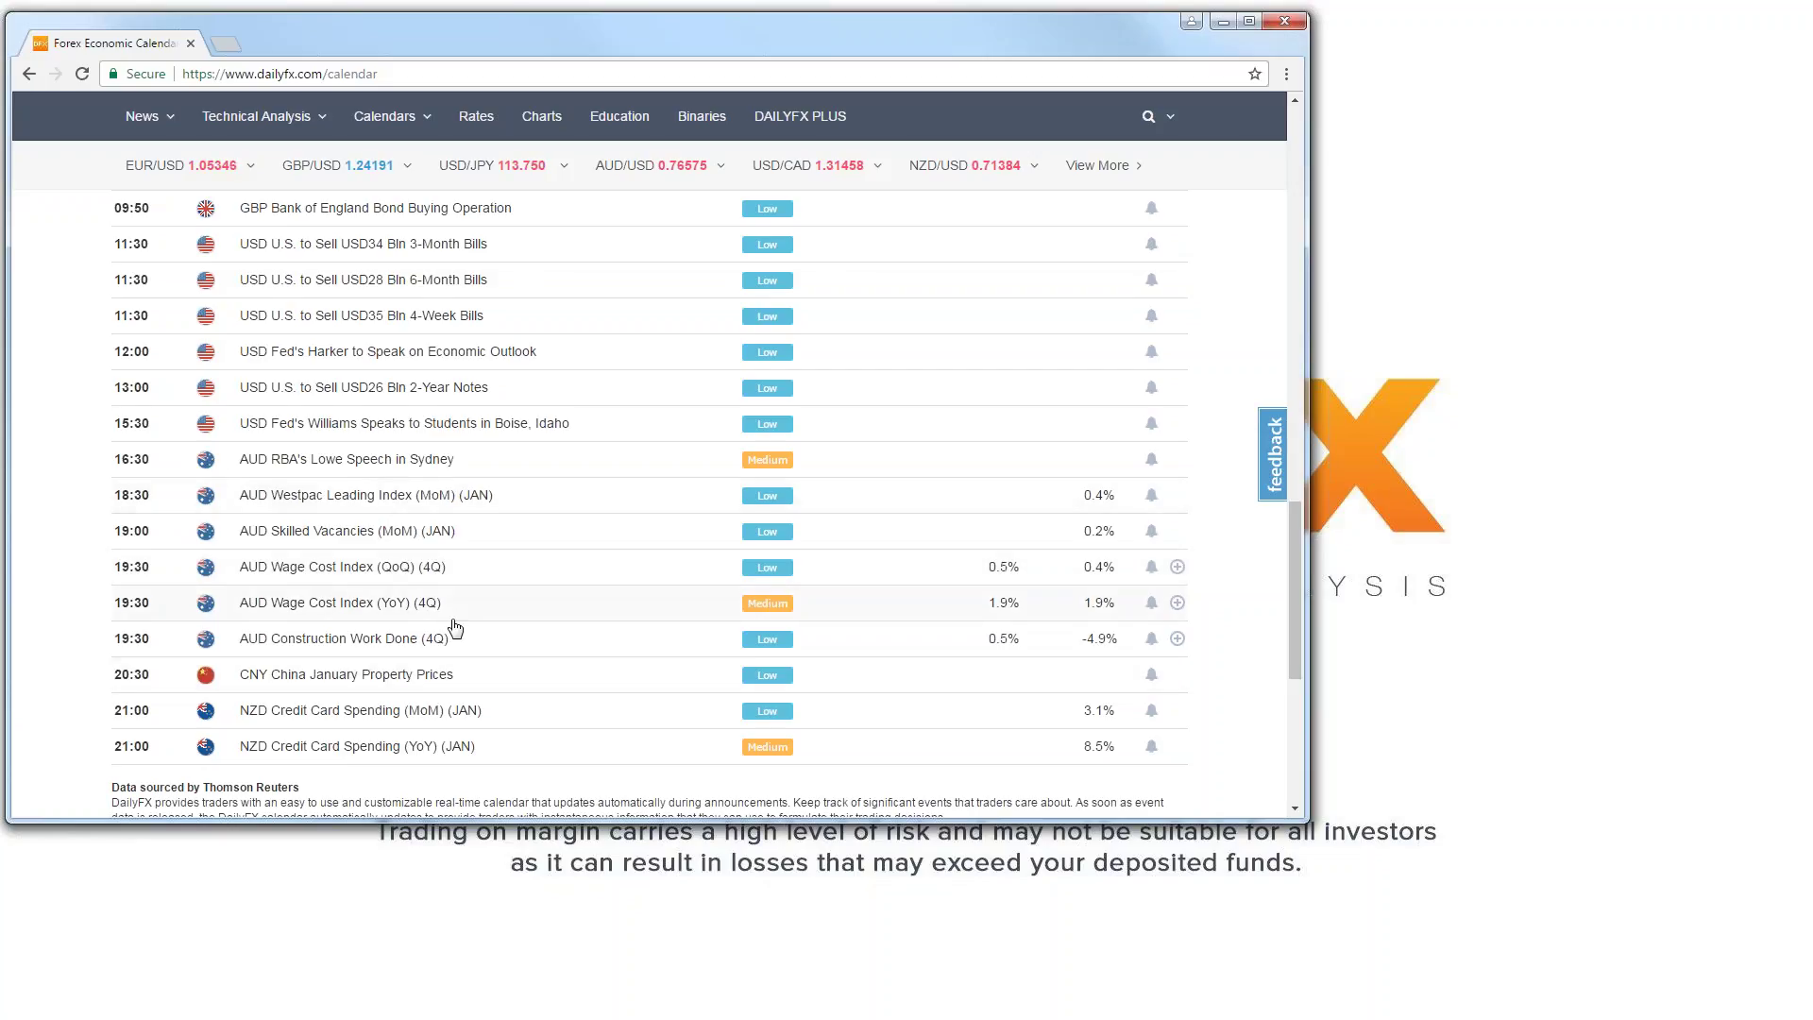
pyautogui.scroll(15, 521, 555)
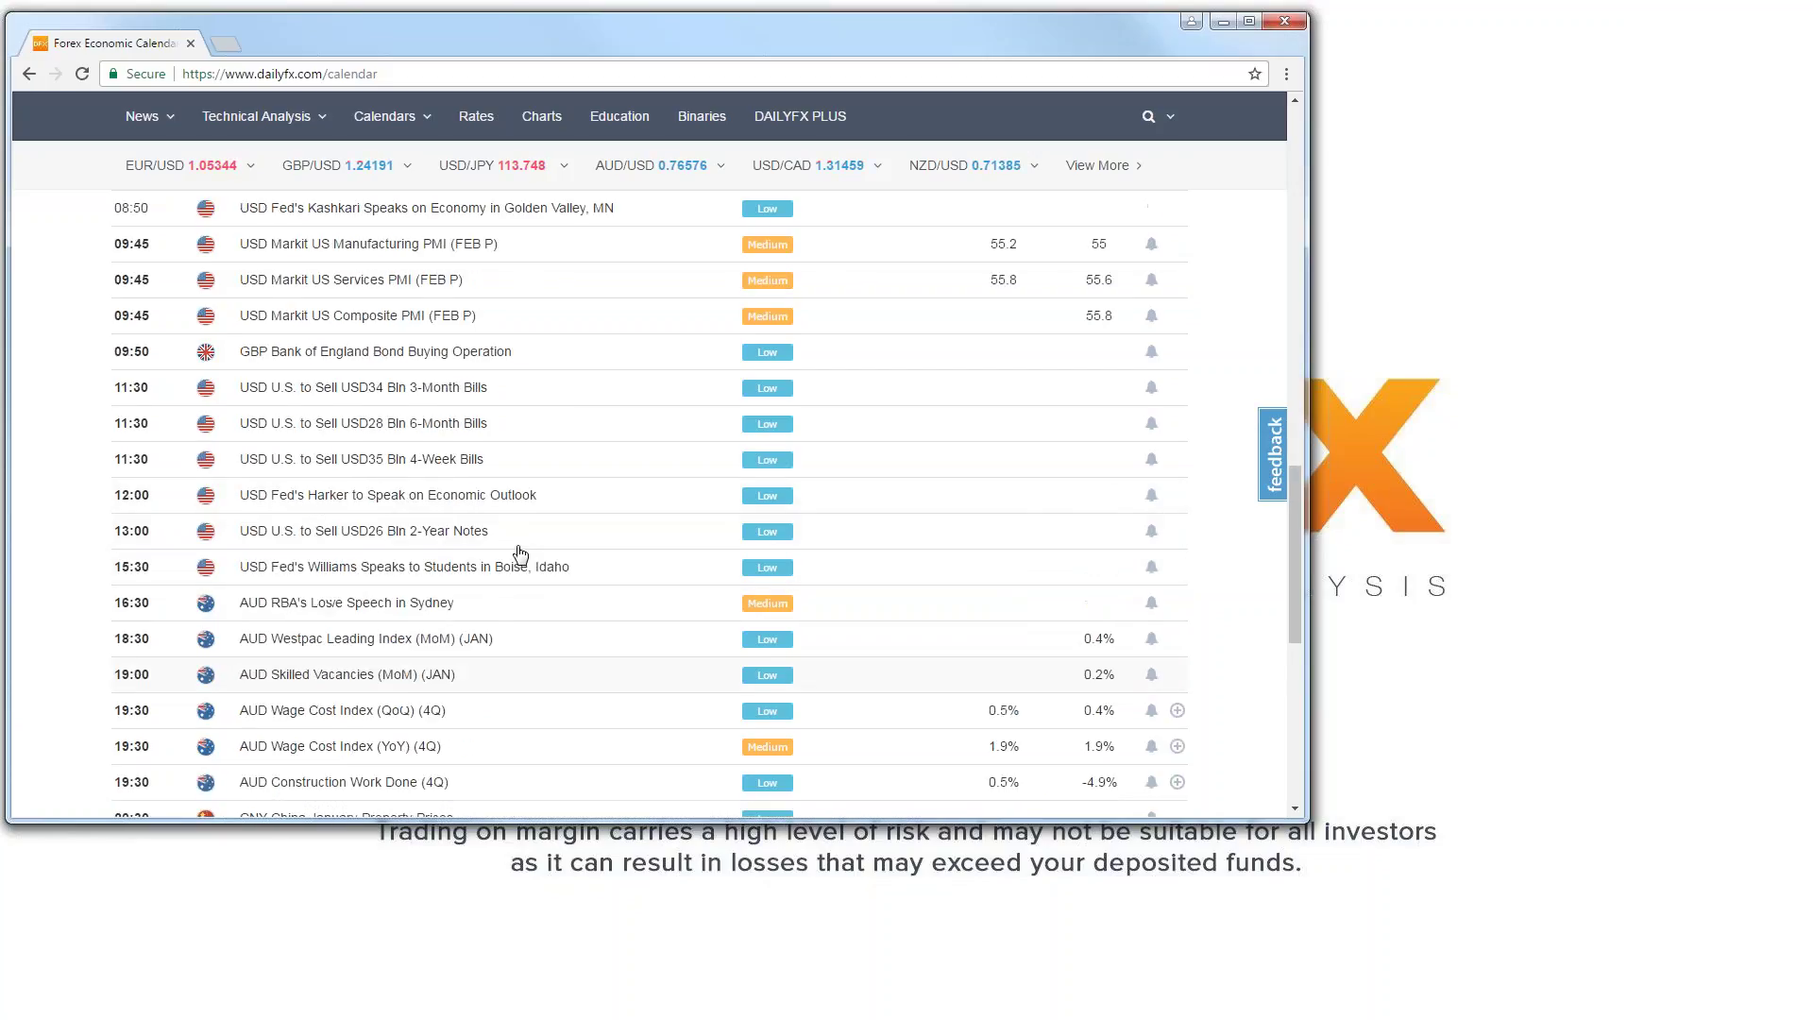
pyautogui.scroll(5, 525, 554)
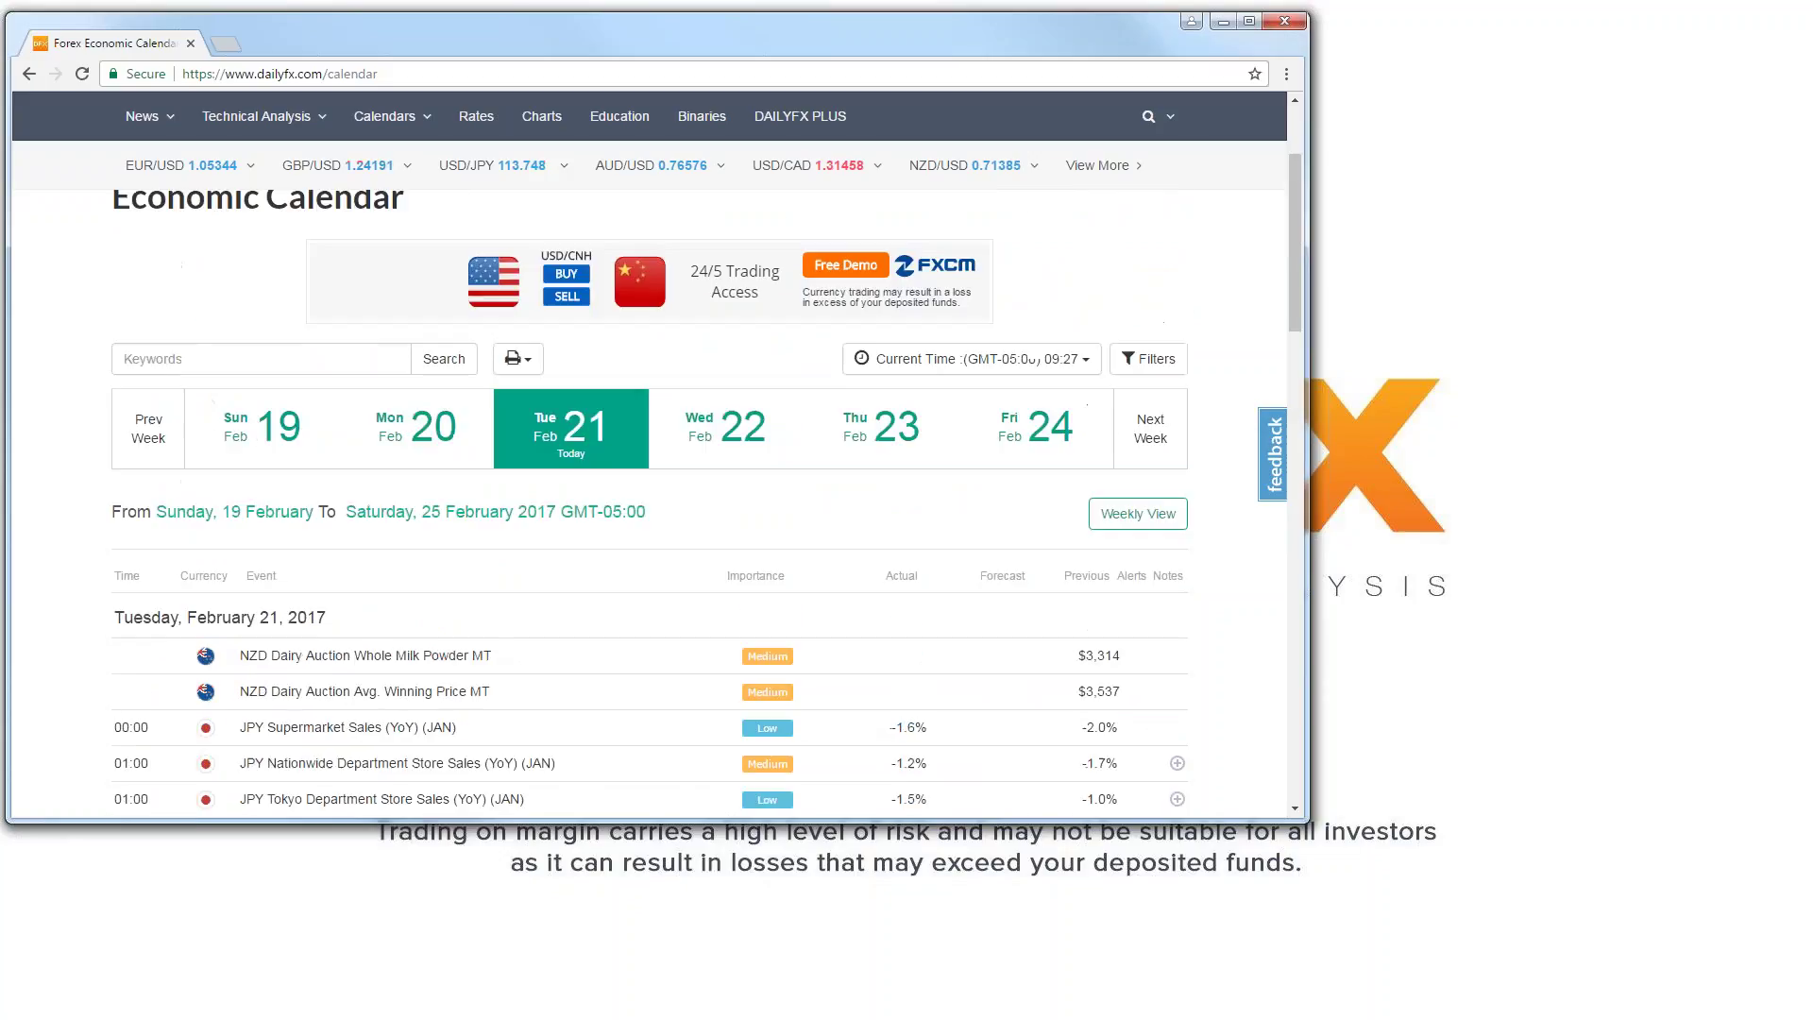
# Step: Review the Wed 22 February events in the DailyFX calendar, then minimize the browser
pyautogui.click(722, 432)
pyautogui.scroll(-5, 430, 585)
pyautogui.scroll(-1, 430, 585)
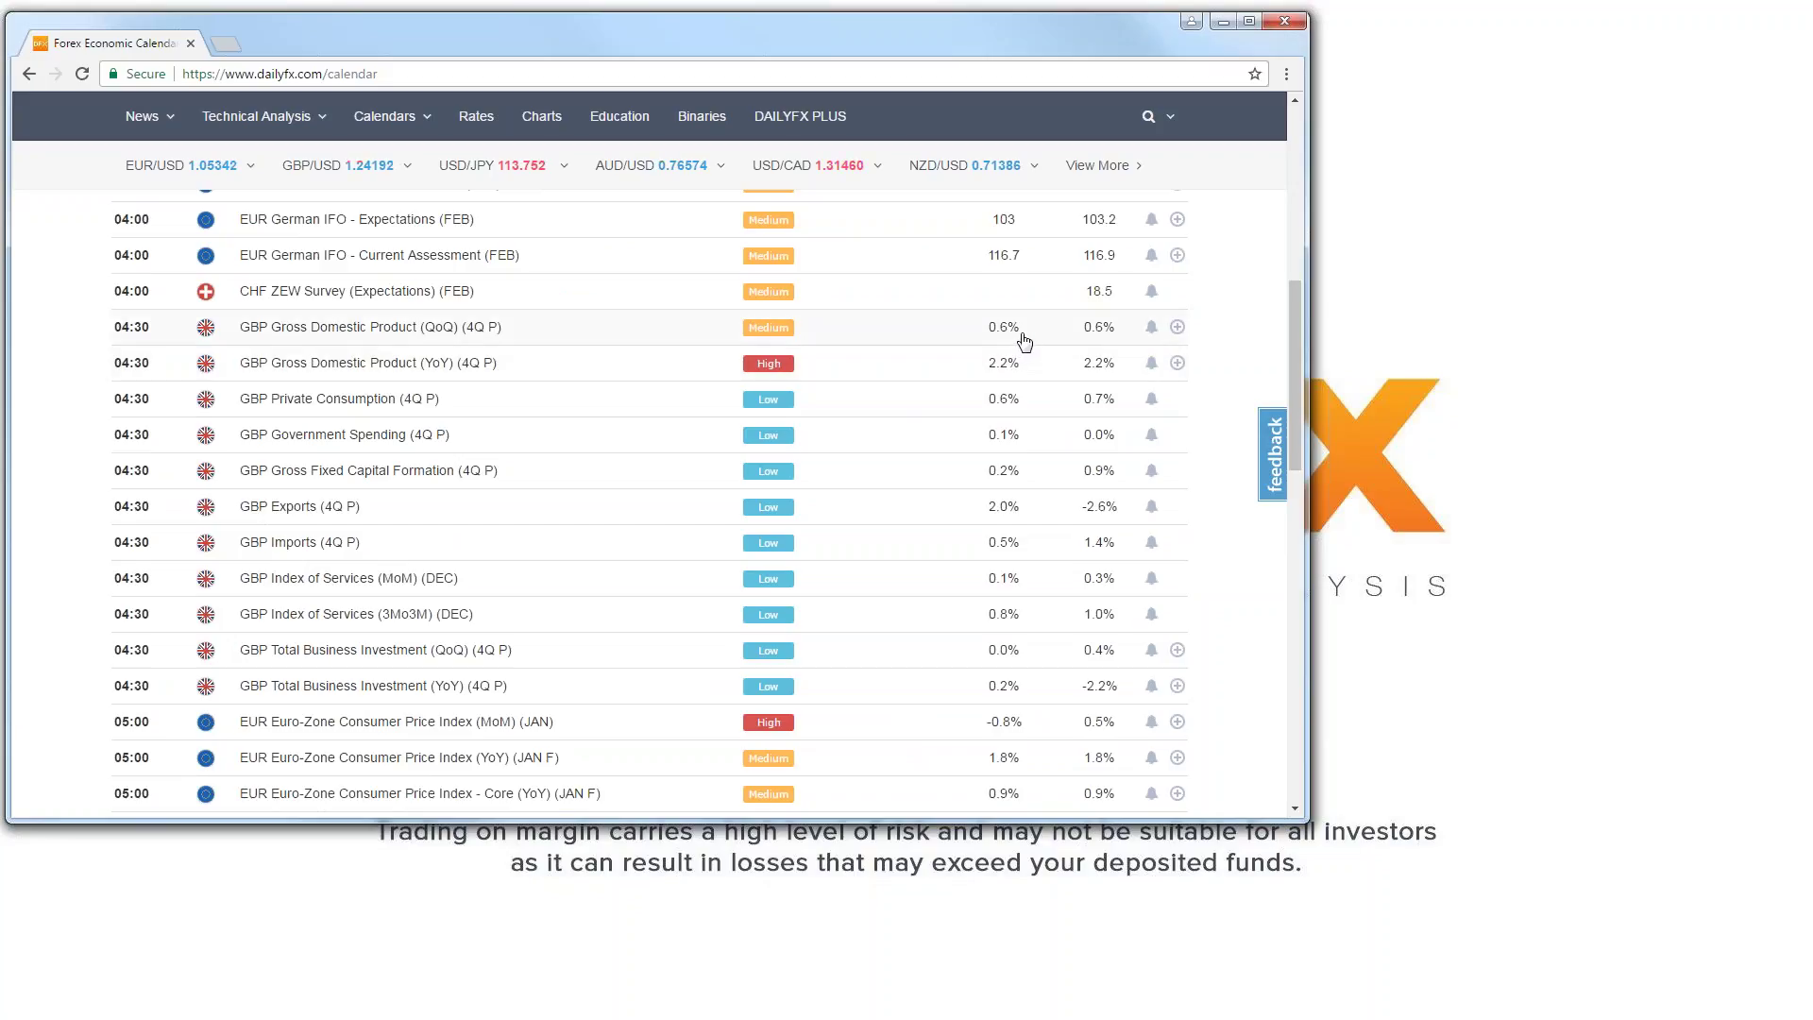
pyautogui.scroll(-1, 803, 378)
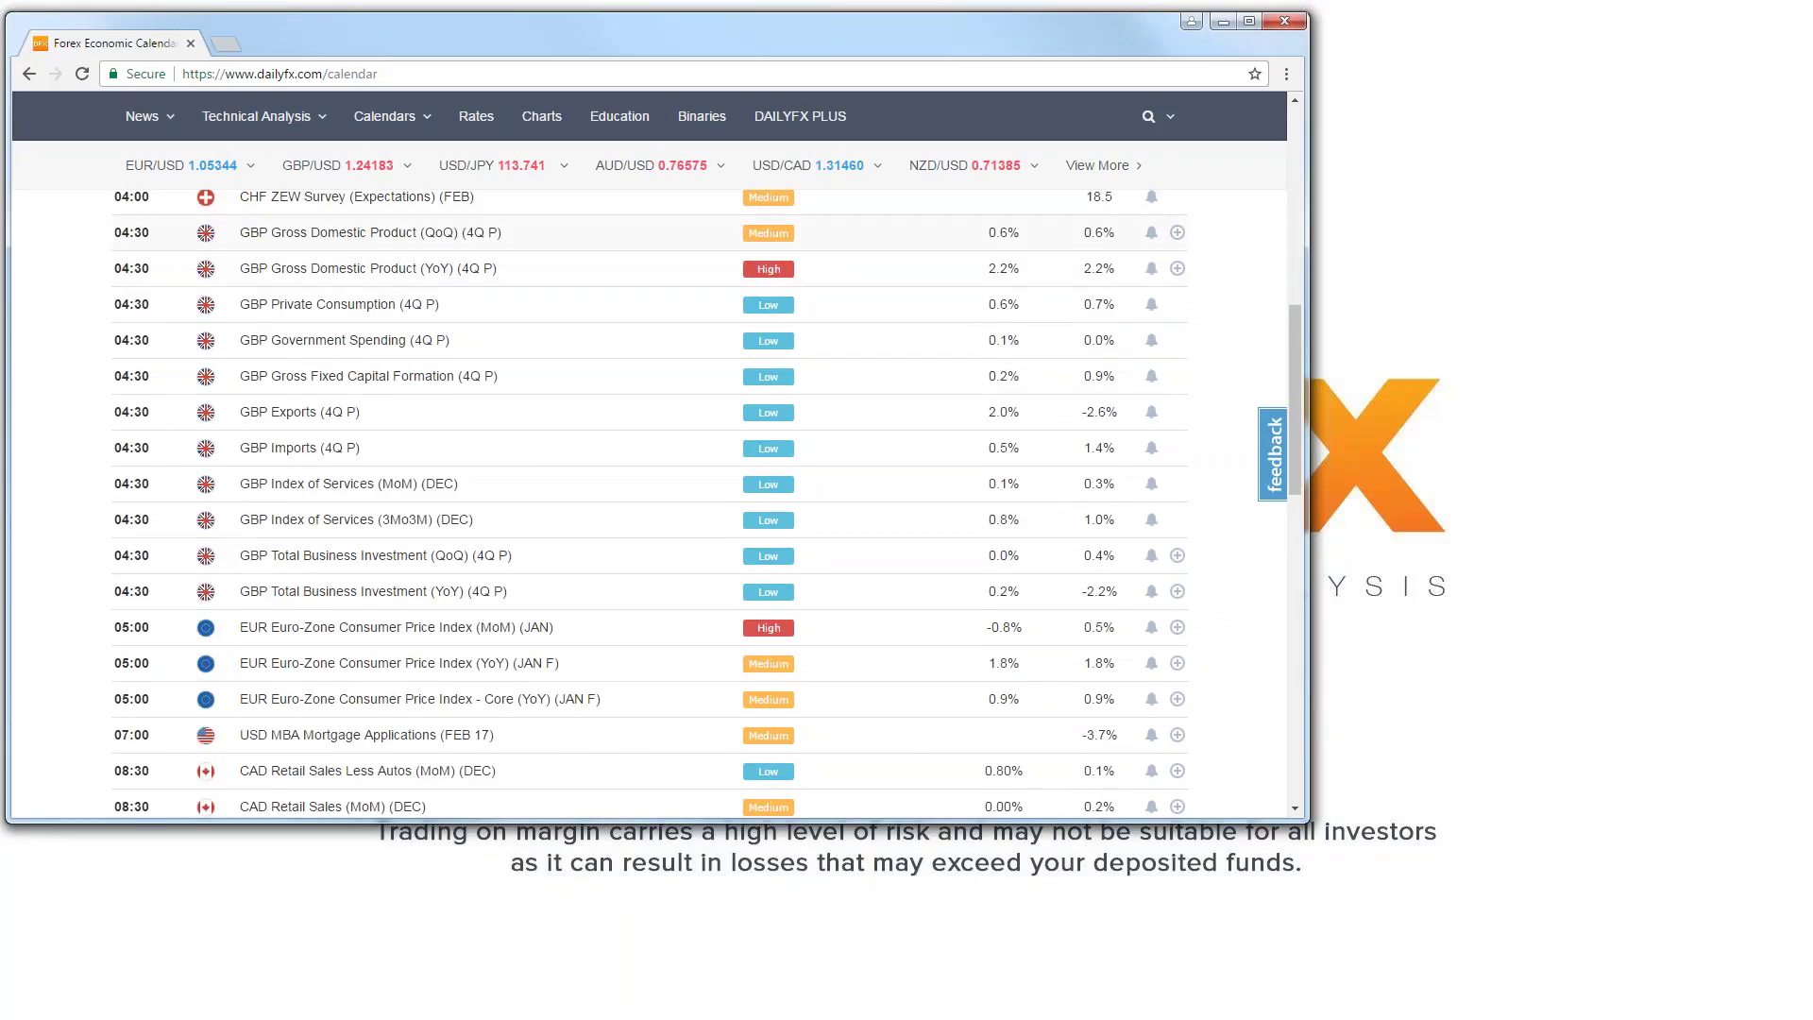
pyautogui.scroll(-3, 551, 444)
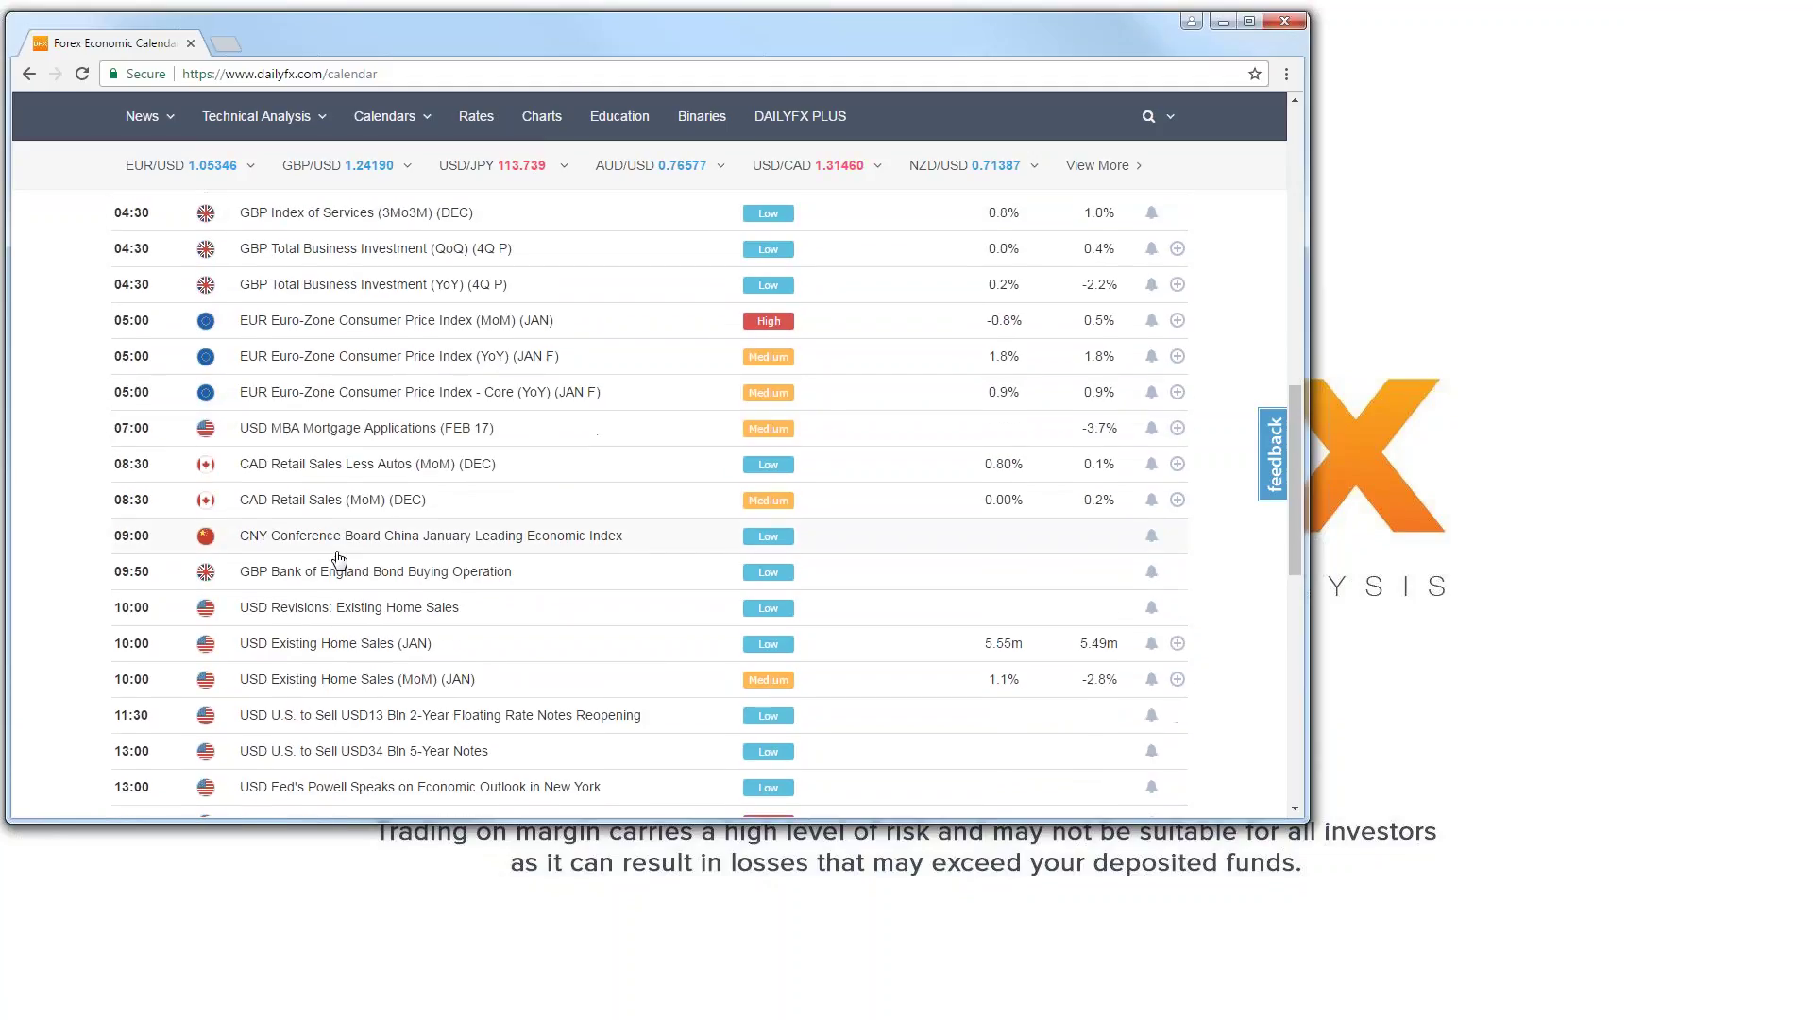
pyautogui.scroll(-1, 474, 504)
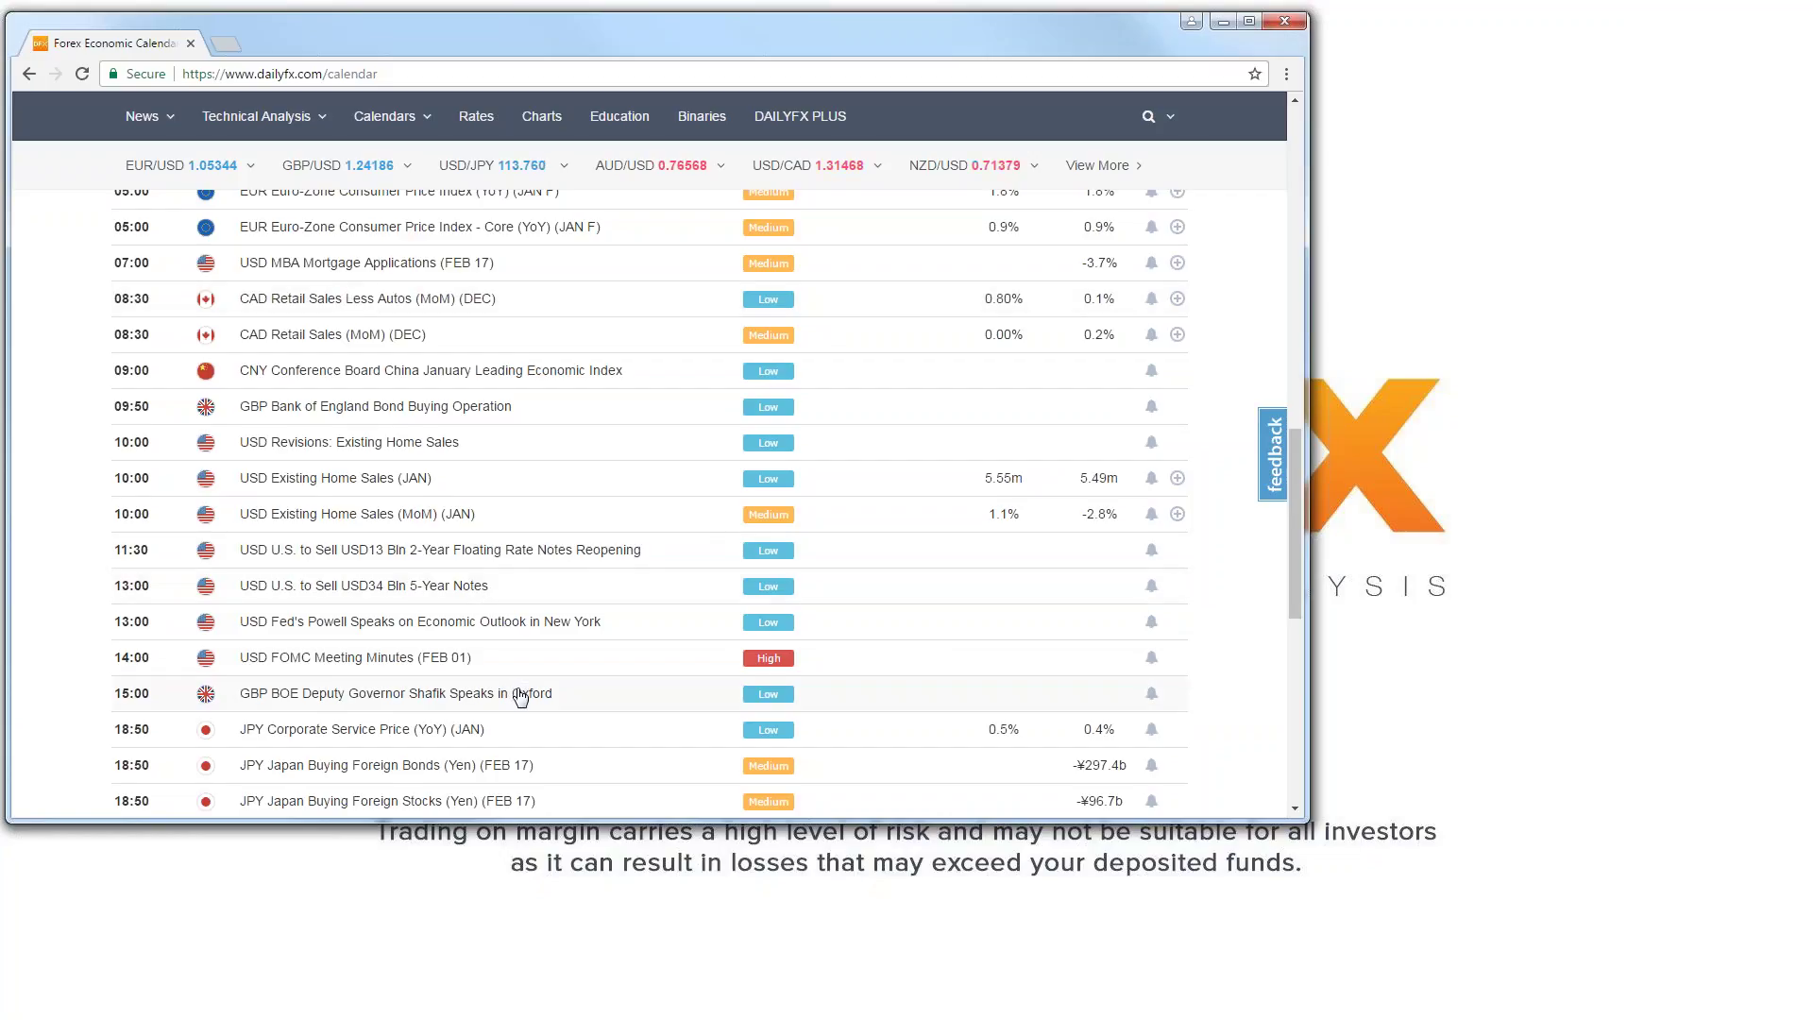
pyautogui.scroll(-1, 517, 694)
pyautogui.scroll(-1, 543, 629)
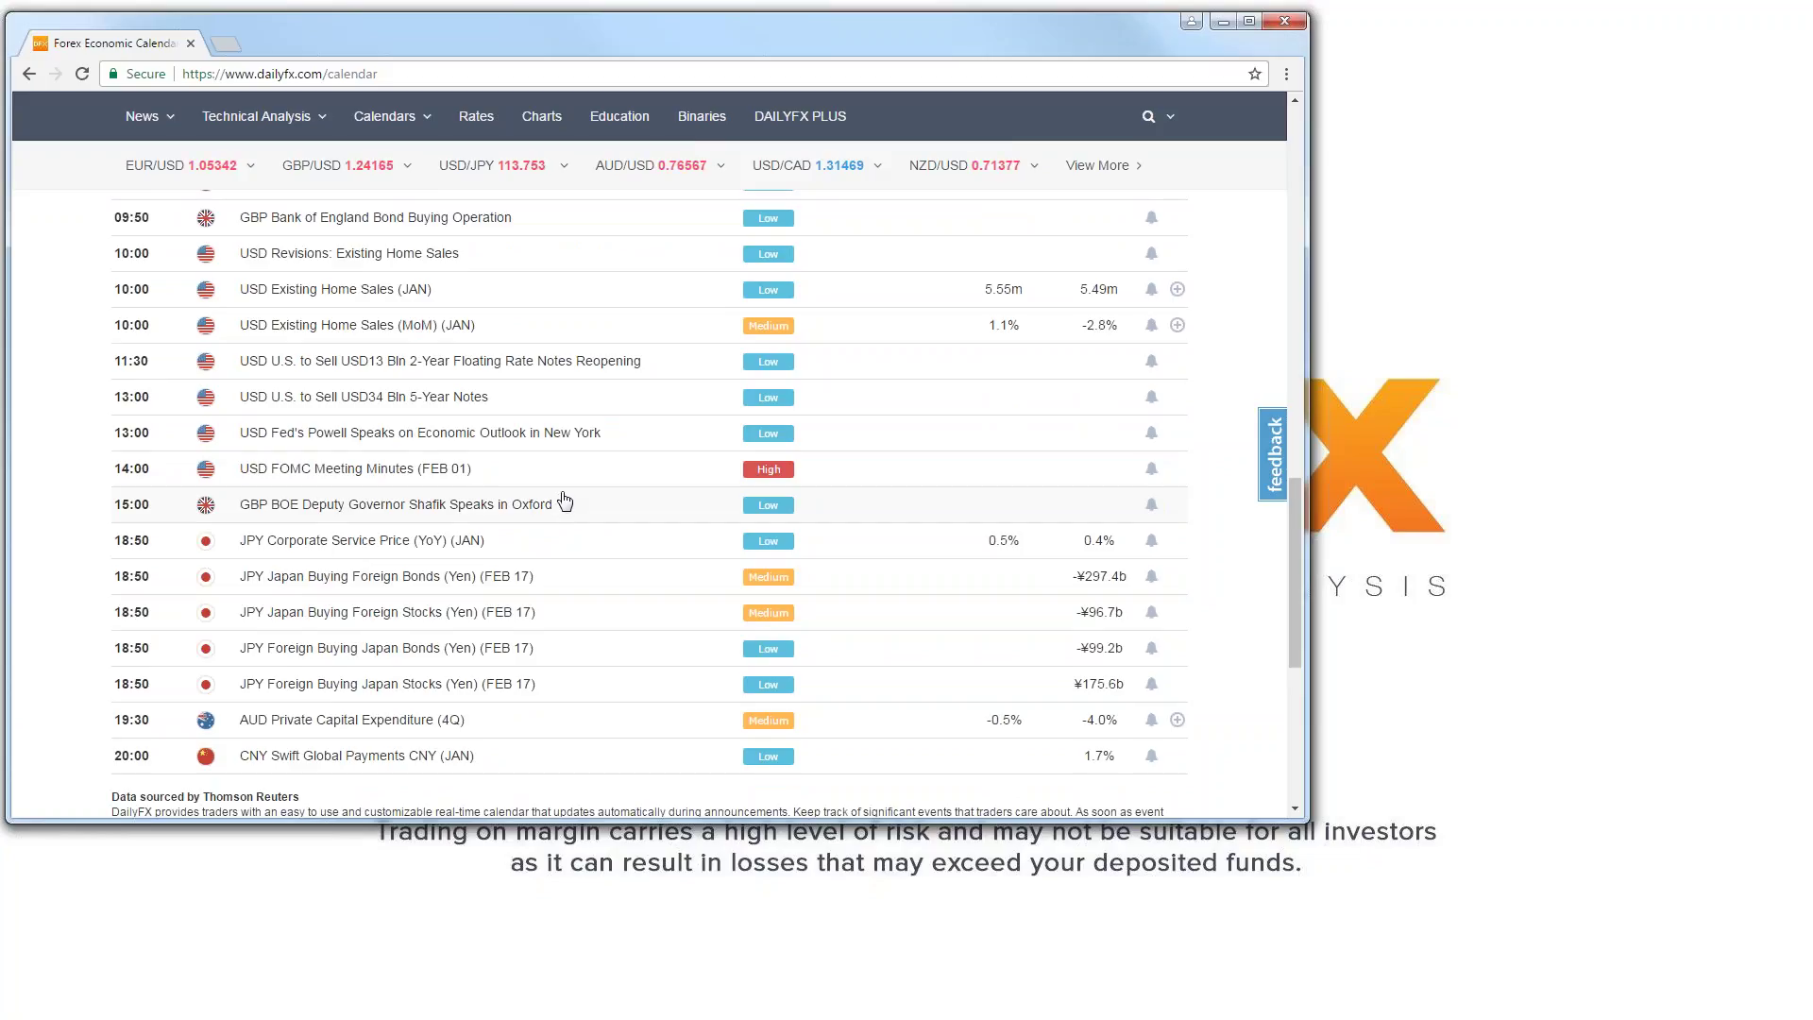
pyautogui.scroll(4, 565, 500)
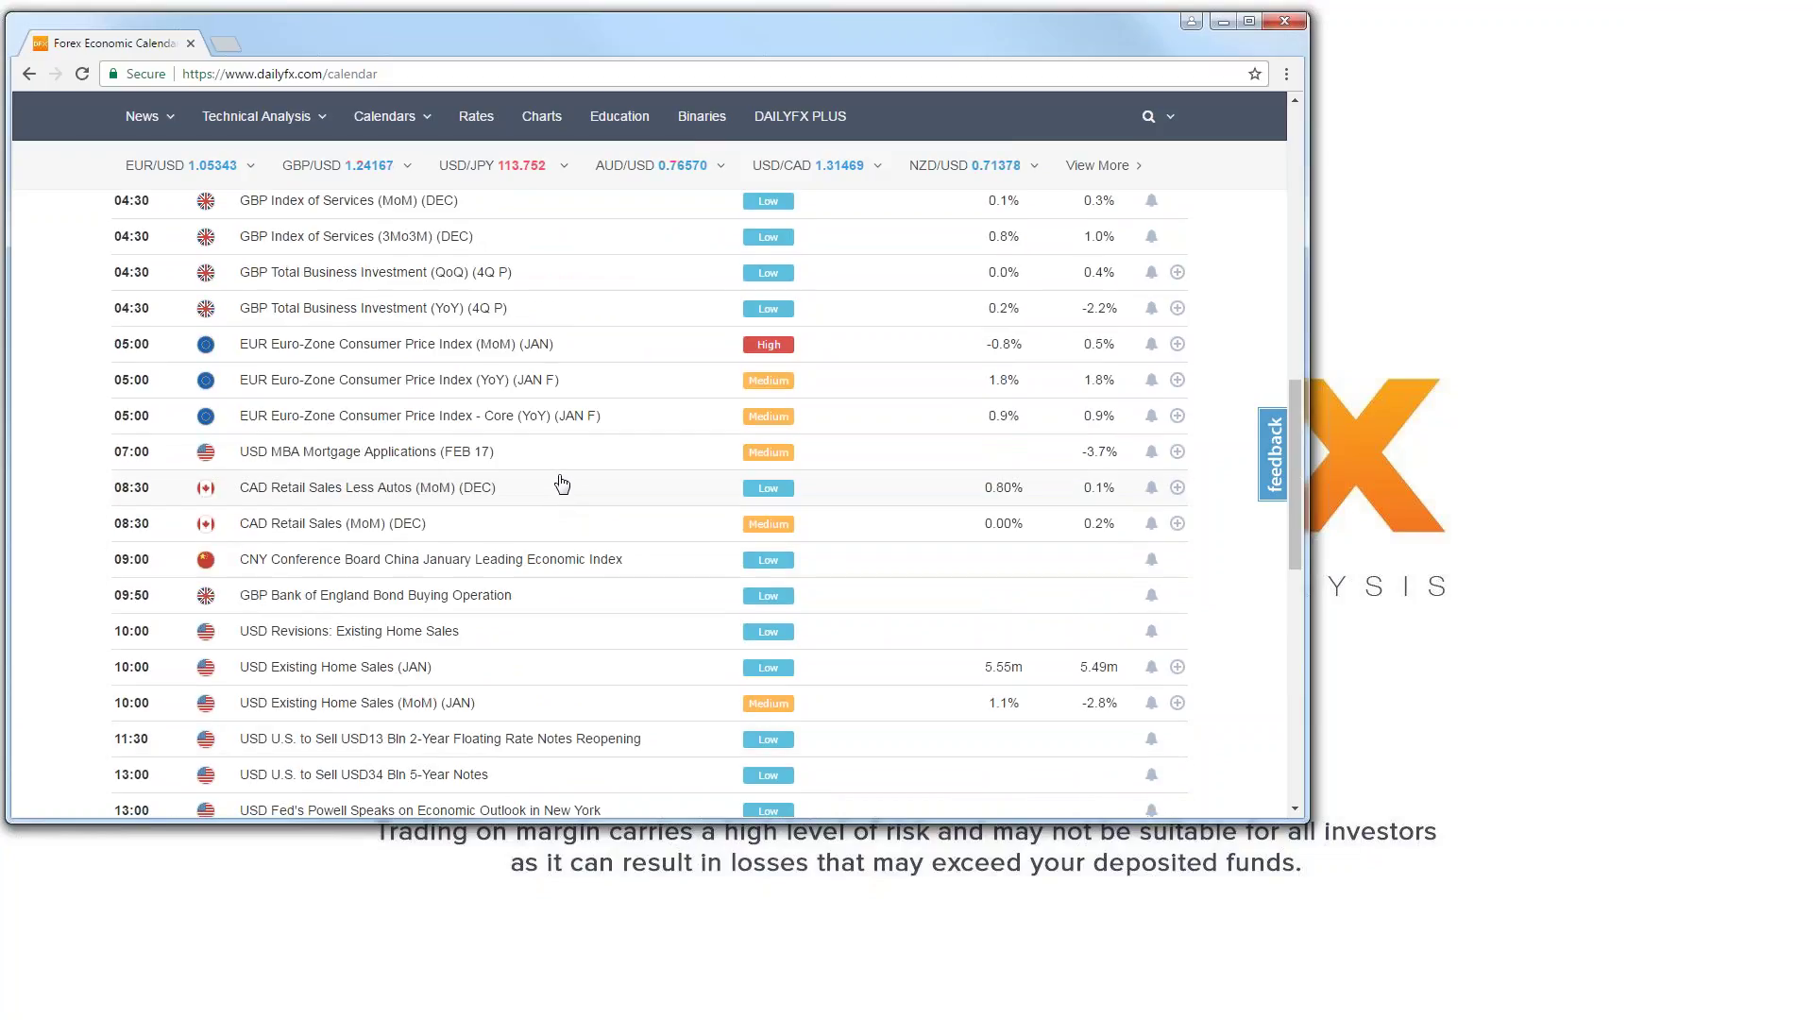
pyautogui.scroll(7, 567, 477)
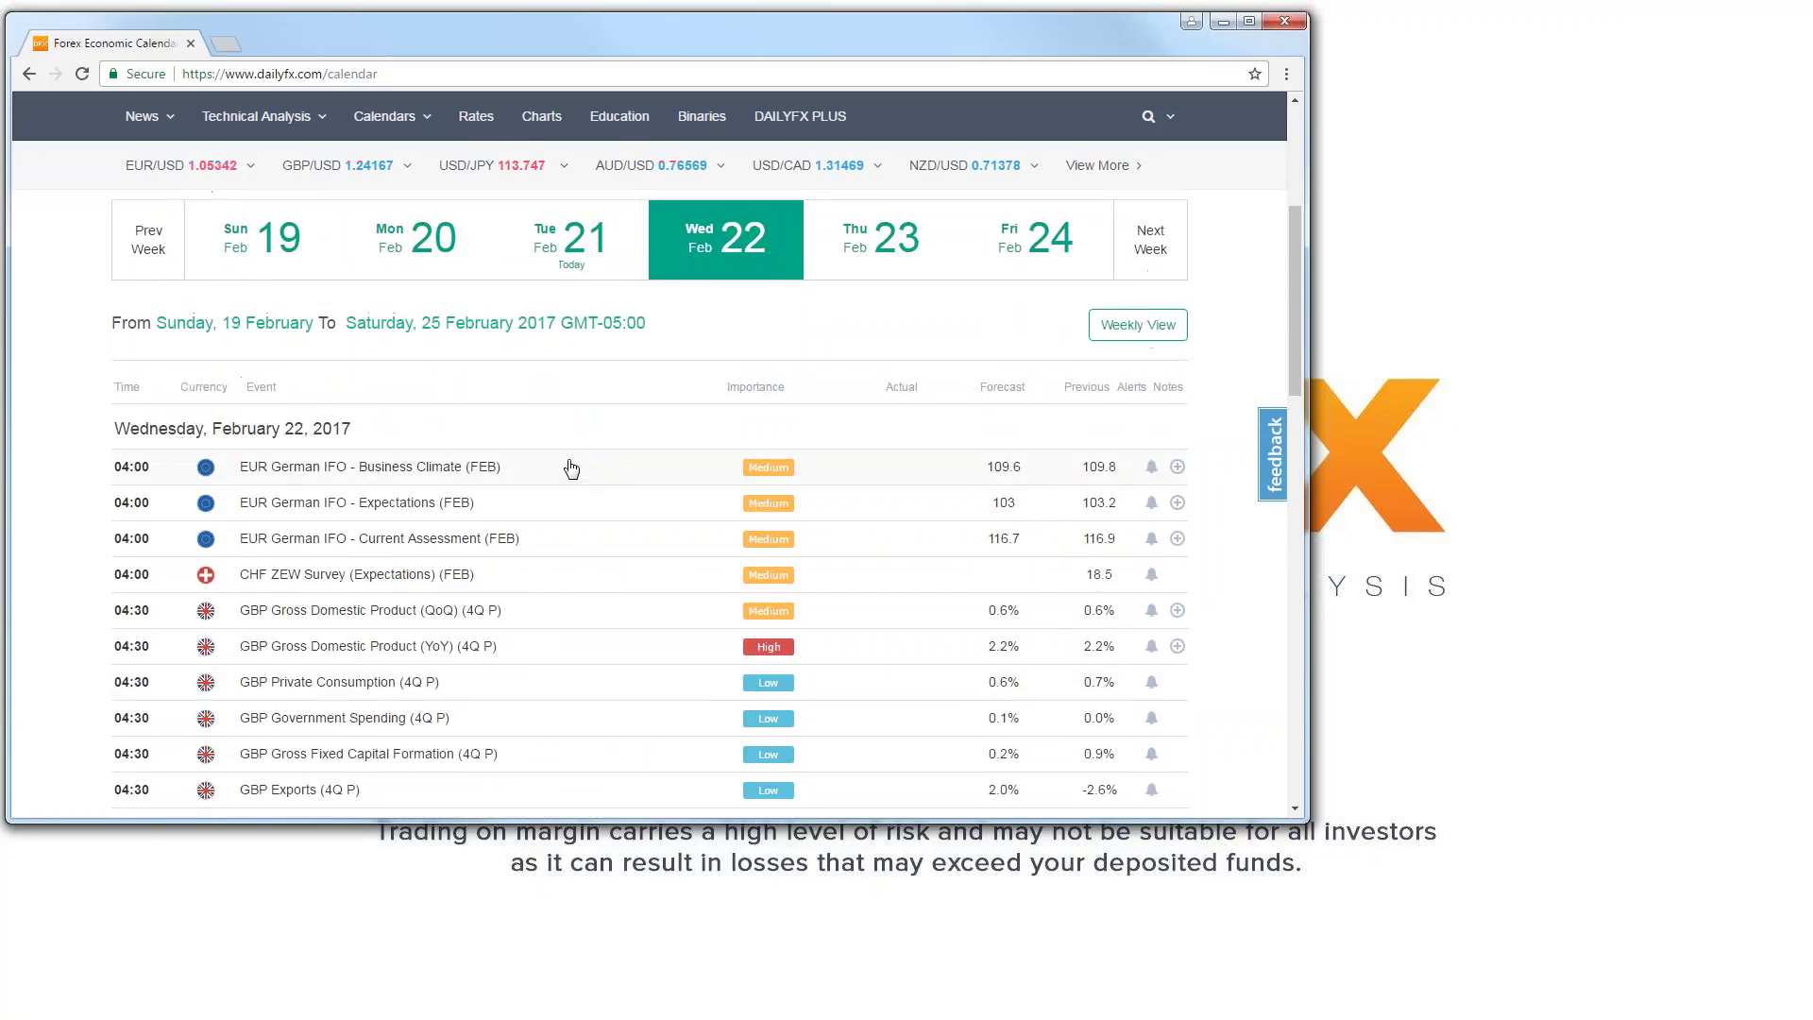
pyautogui.scroll(3, 567, 468)
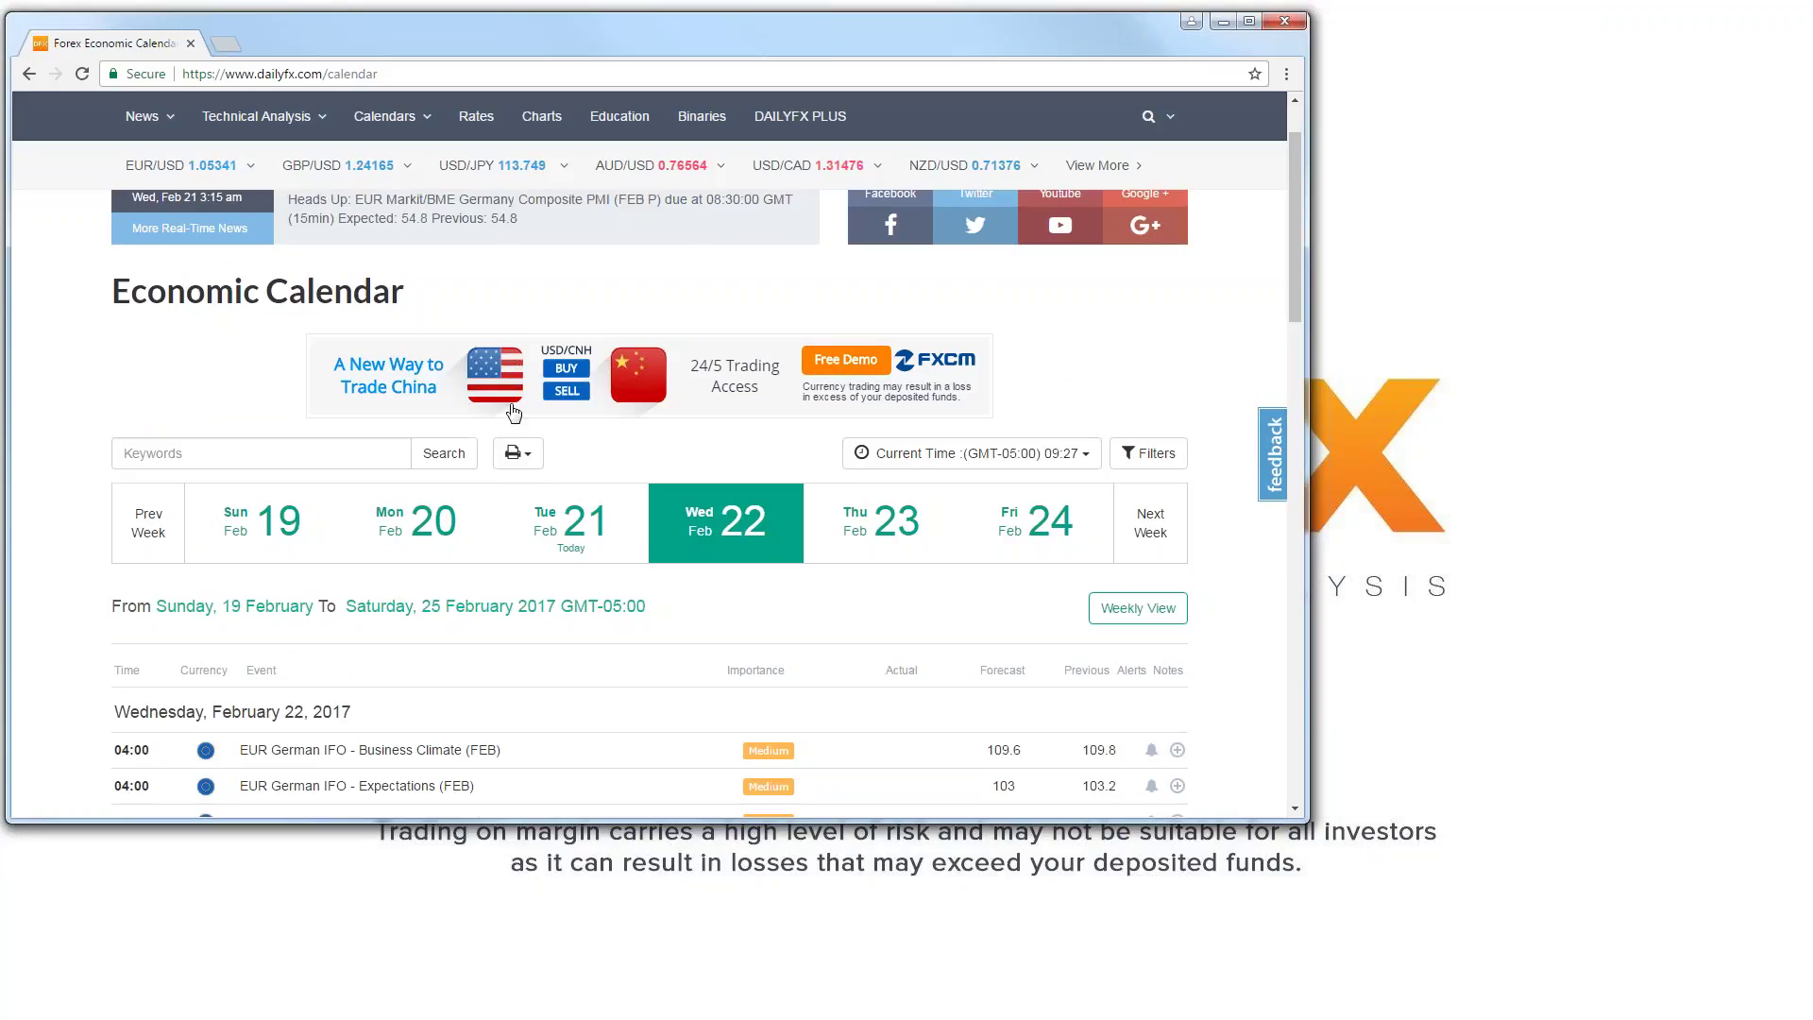
pyautogui.click(1223, 21)
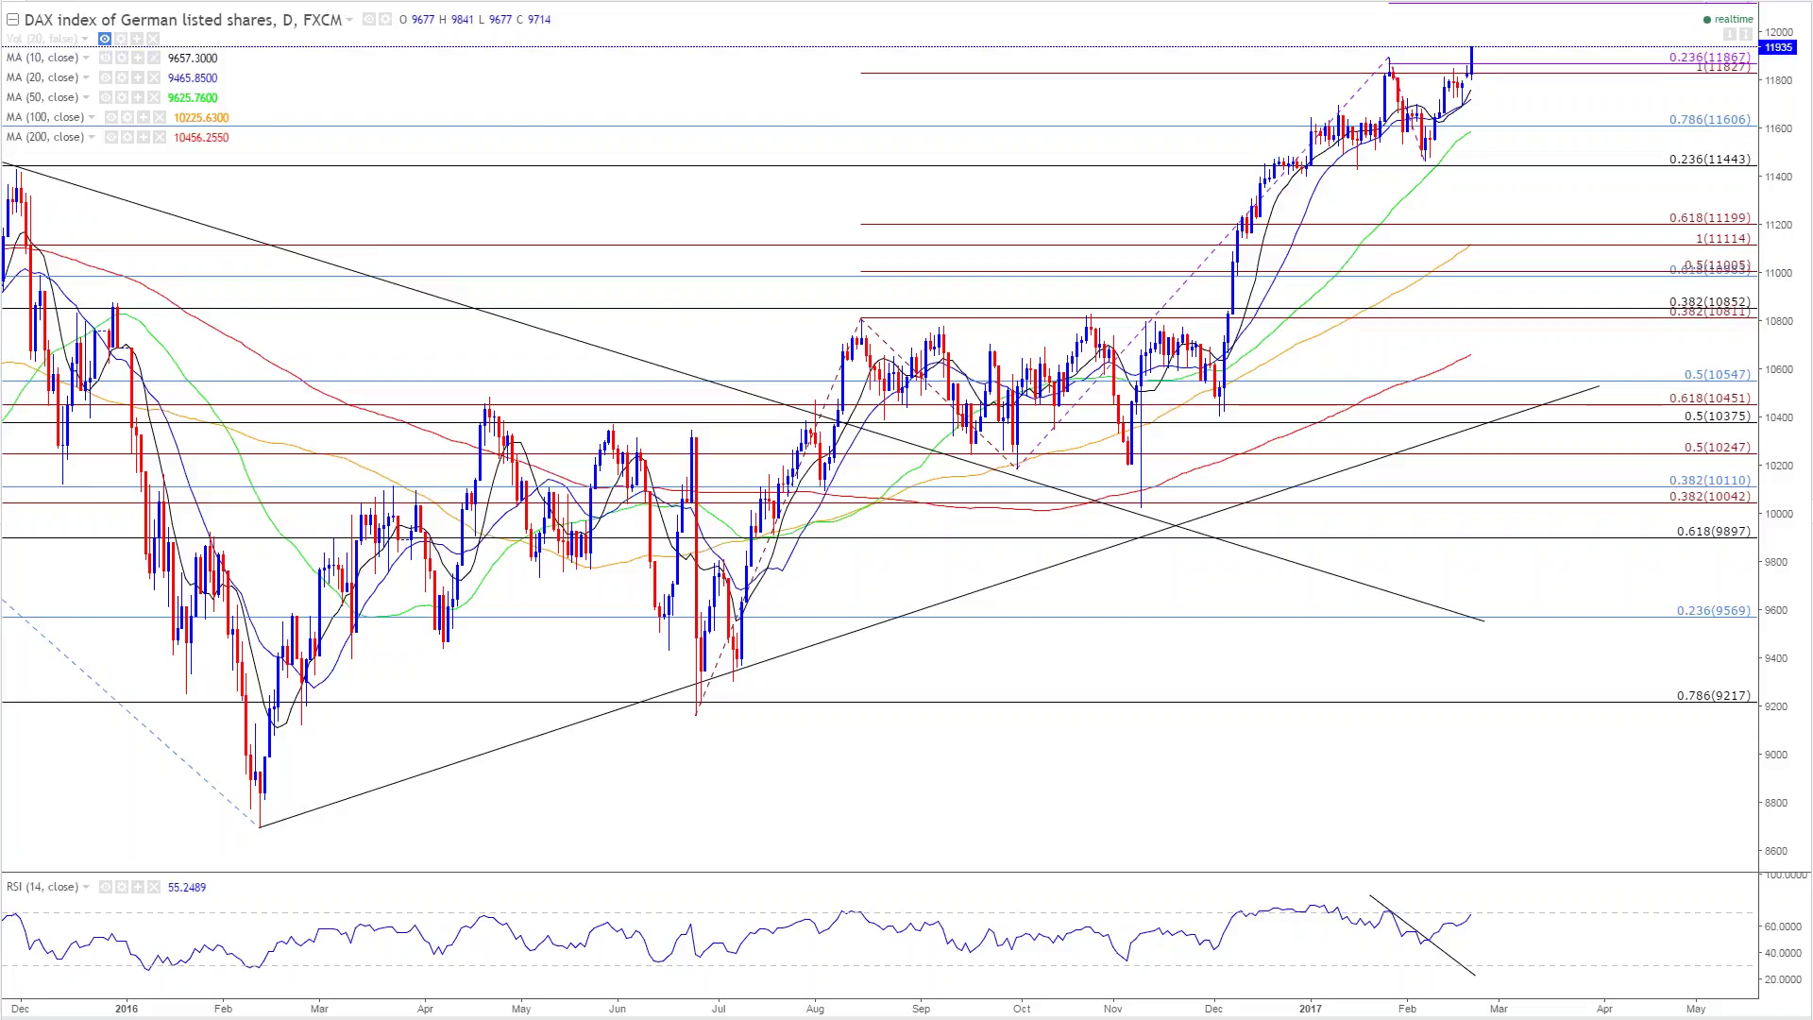
# Step: Switch the chart from the DAX to the SPX500 symbol
pyautogui.write('SPX')
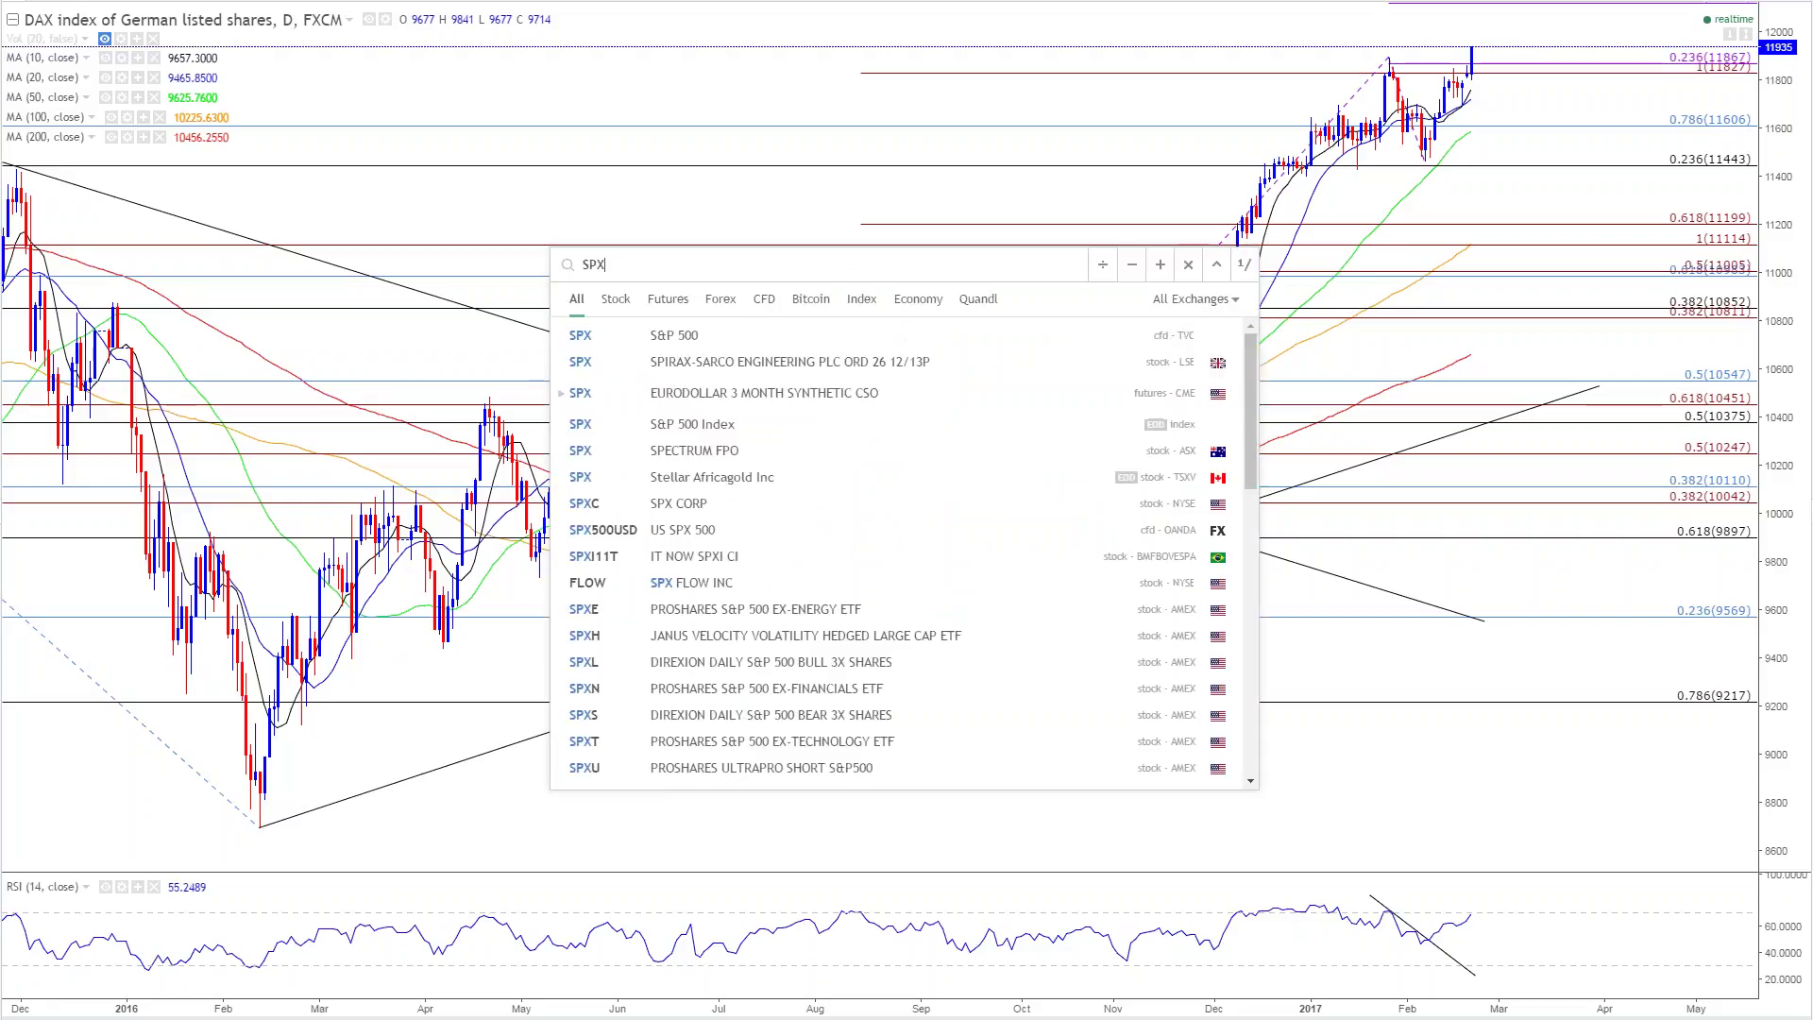
pyautogui.write('500')
pyautogui.press('Return')
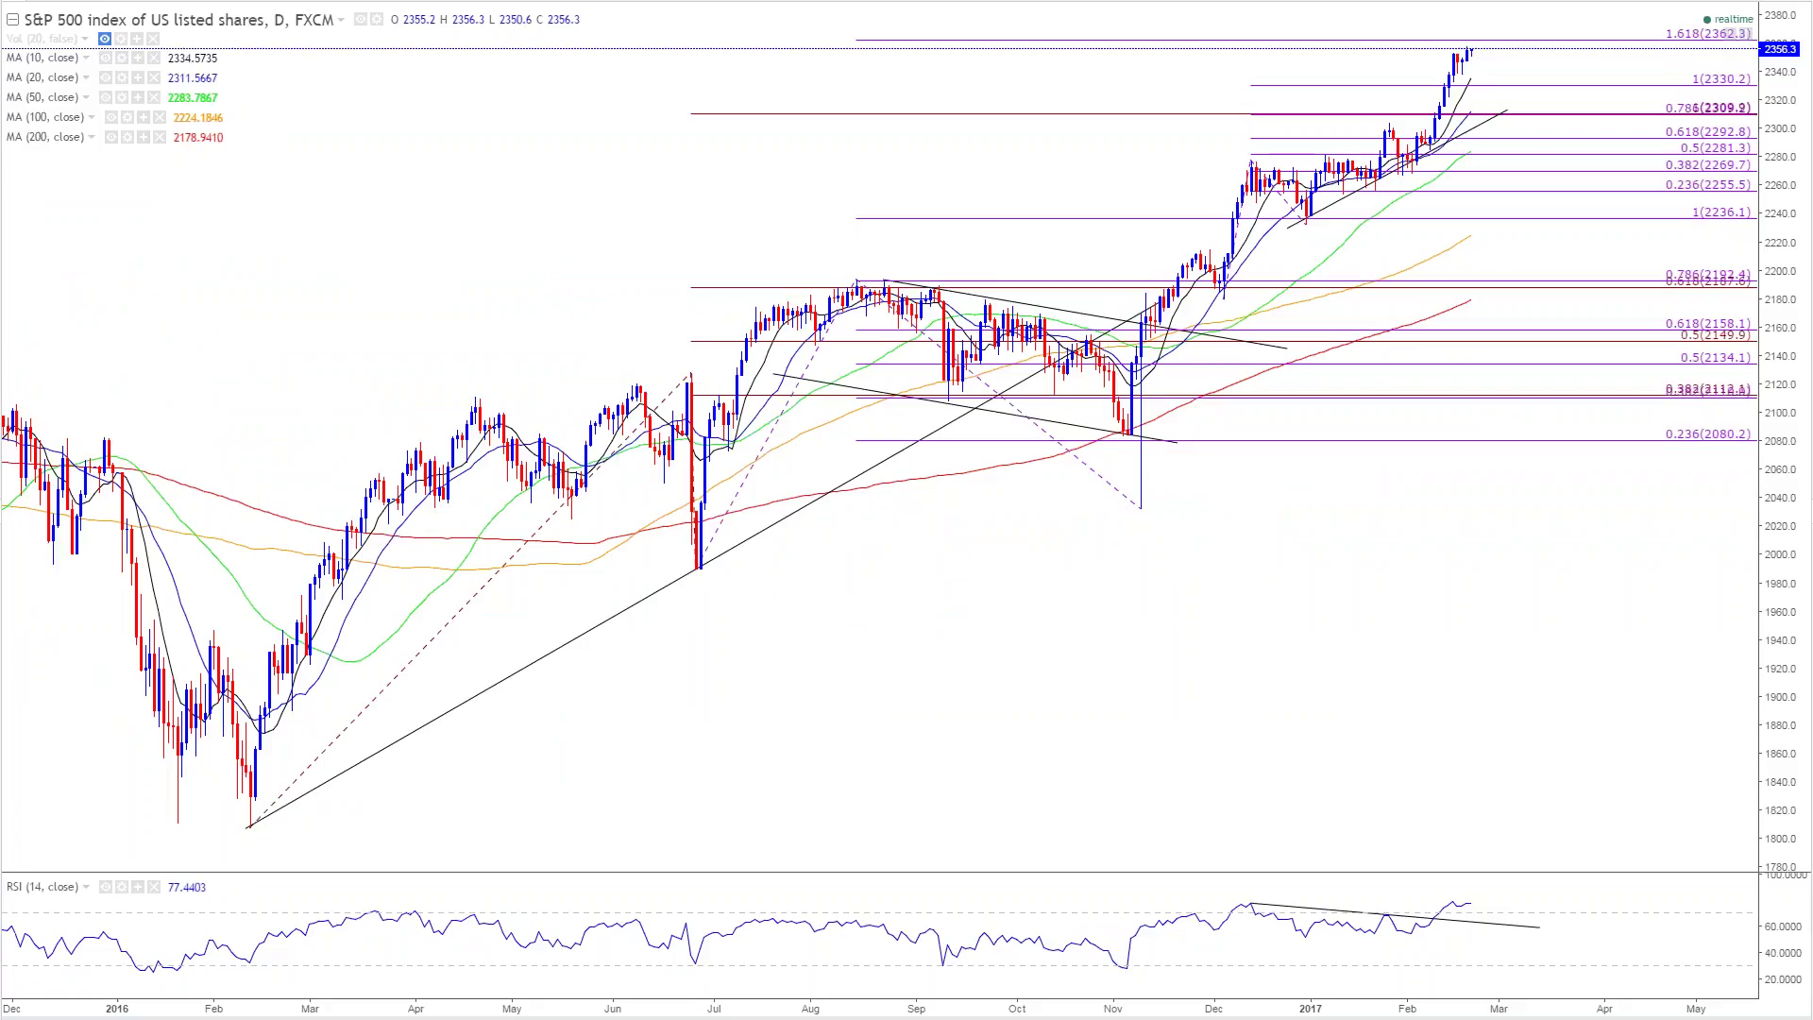
# Step: Switch the chart to JPN225, the Nikkei 225 index
pyautogui.scroll(3, 945, 397)
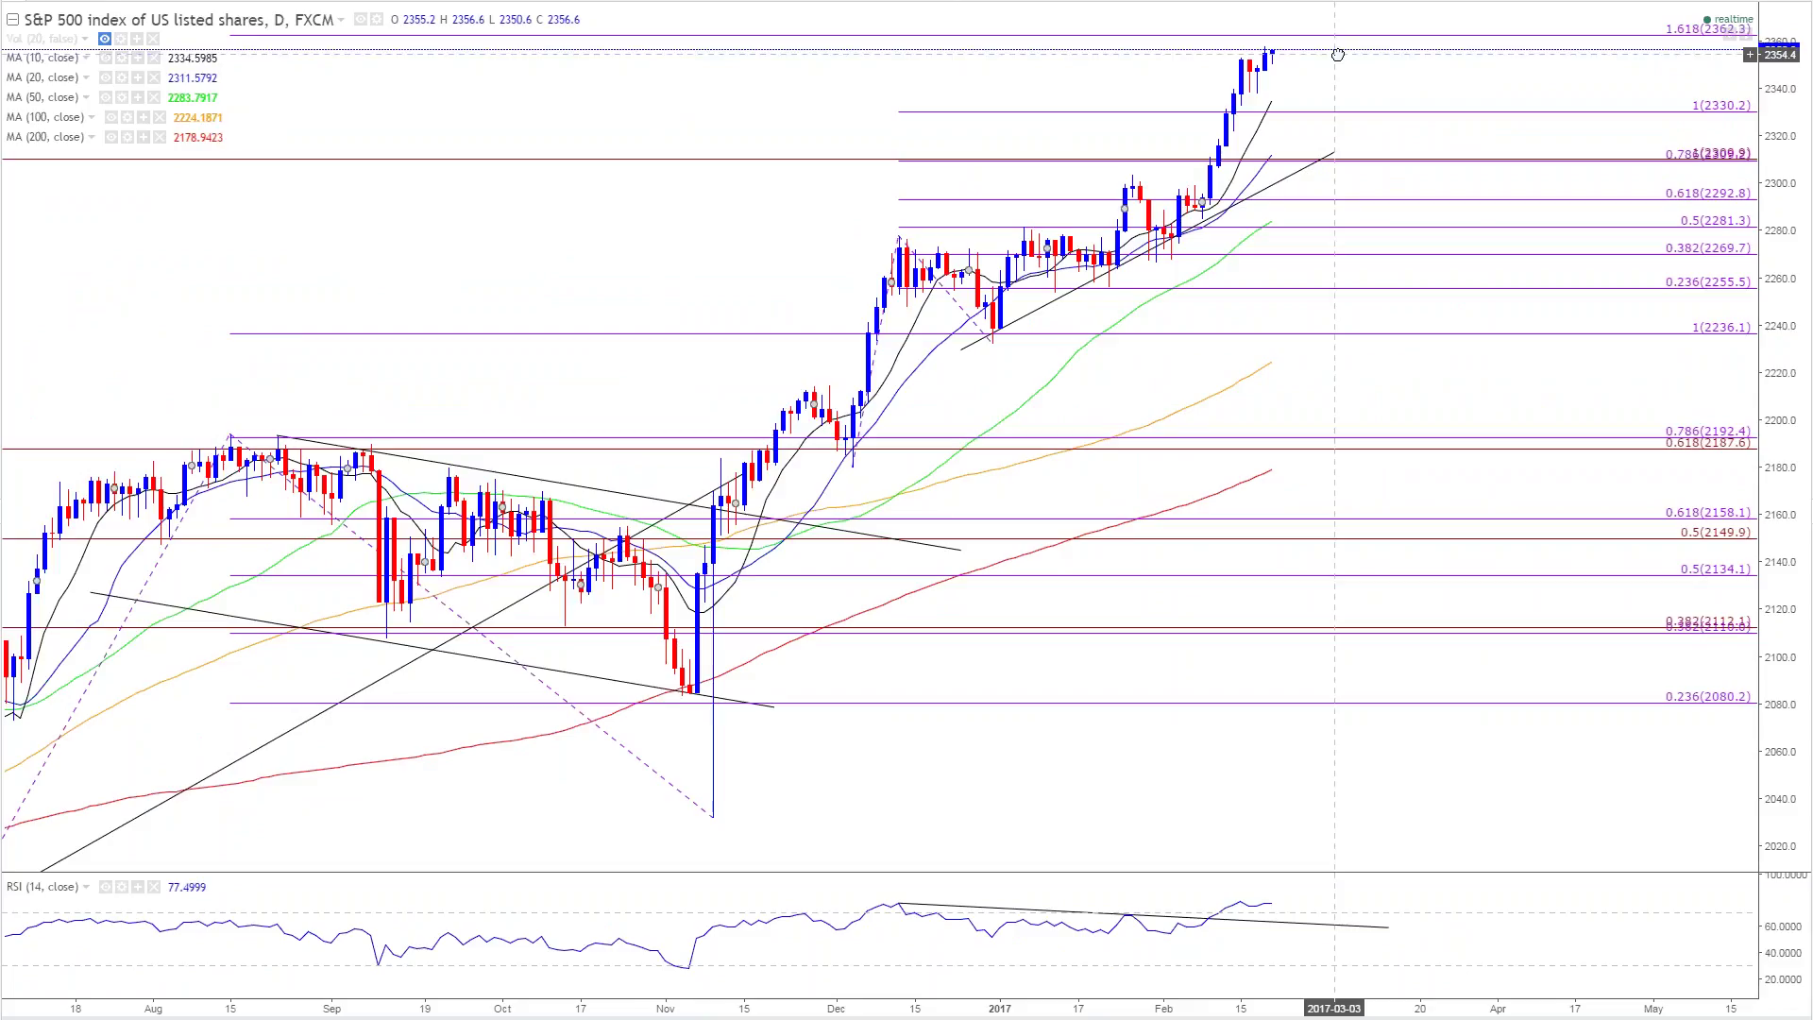
pyautogui.write('JPN2')
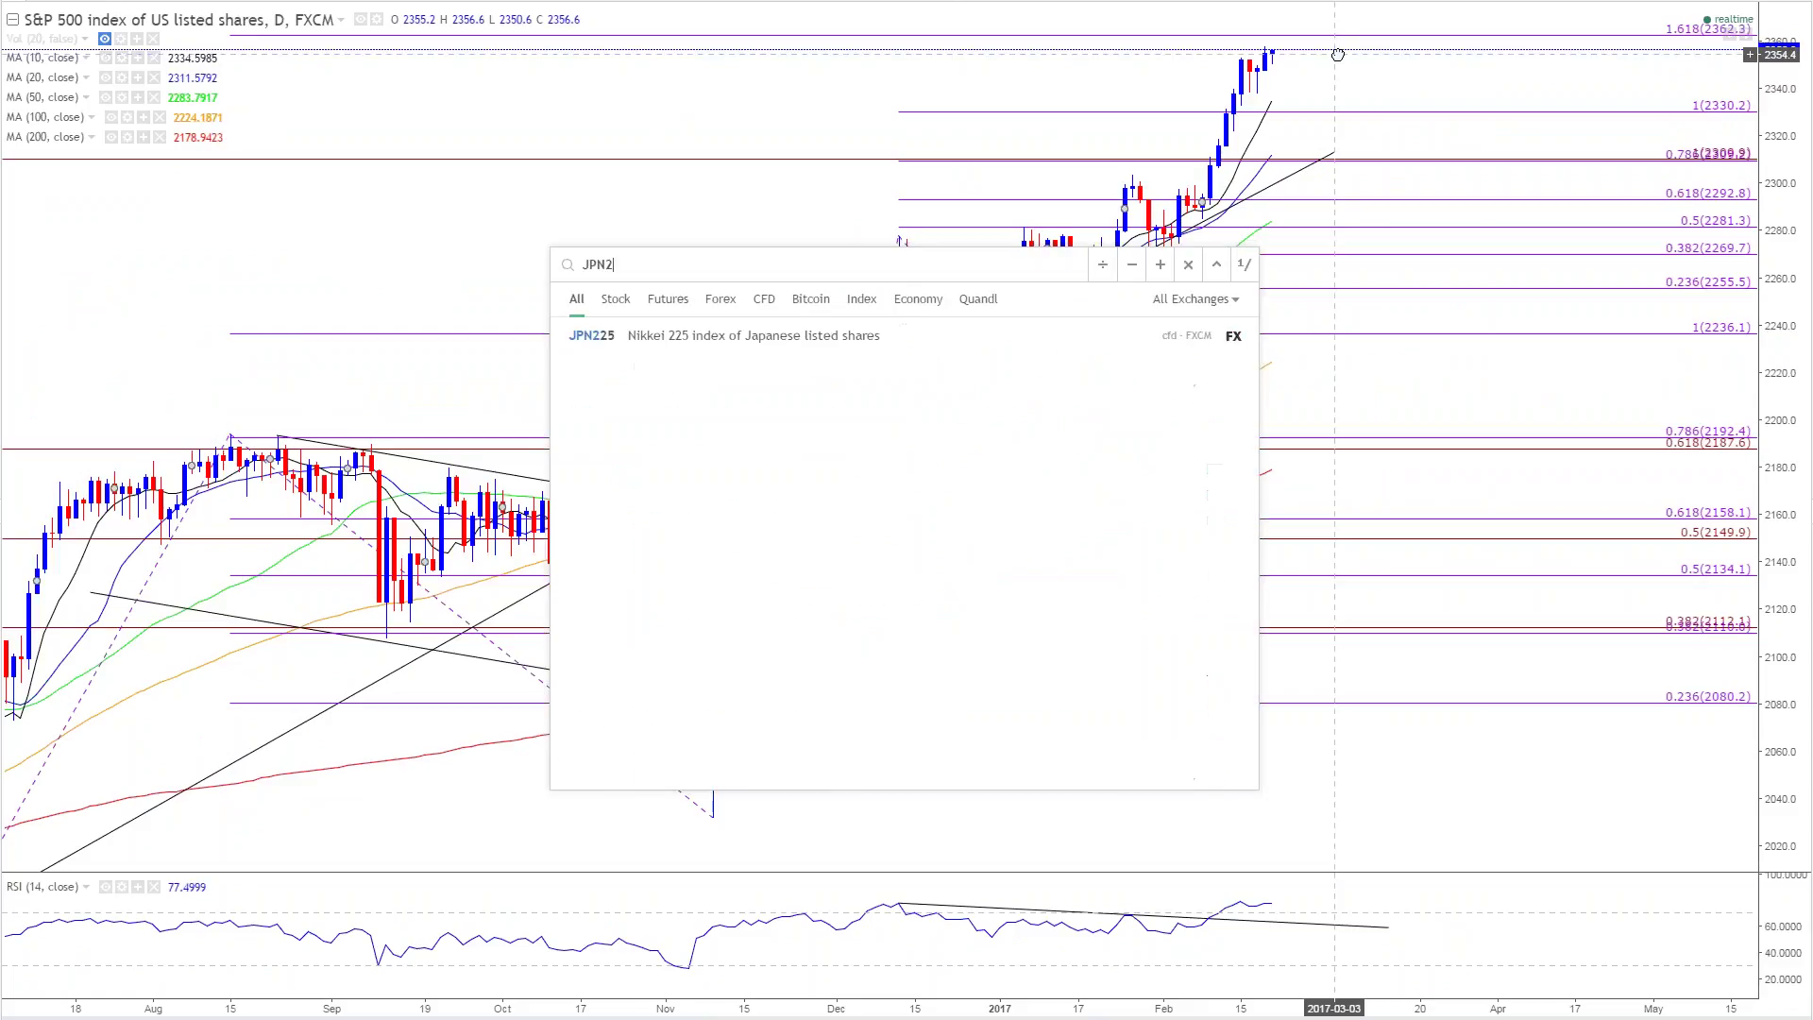
pyautogui.write('25')
pyautogui.press('Return')
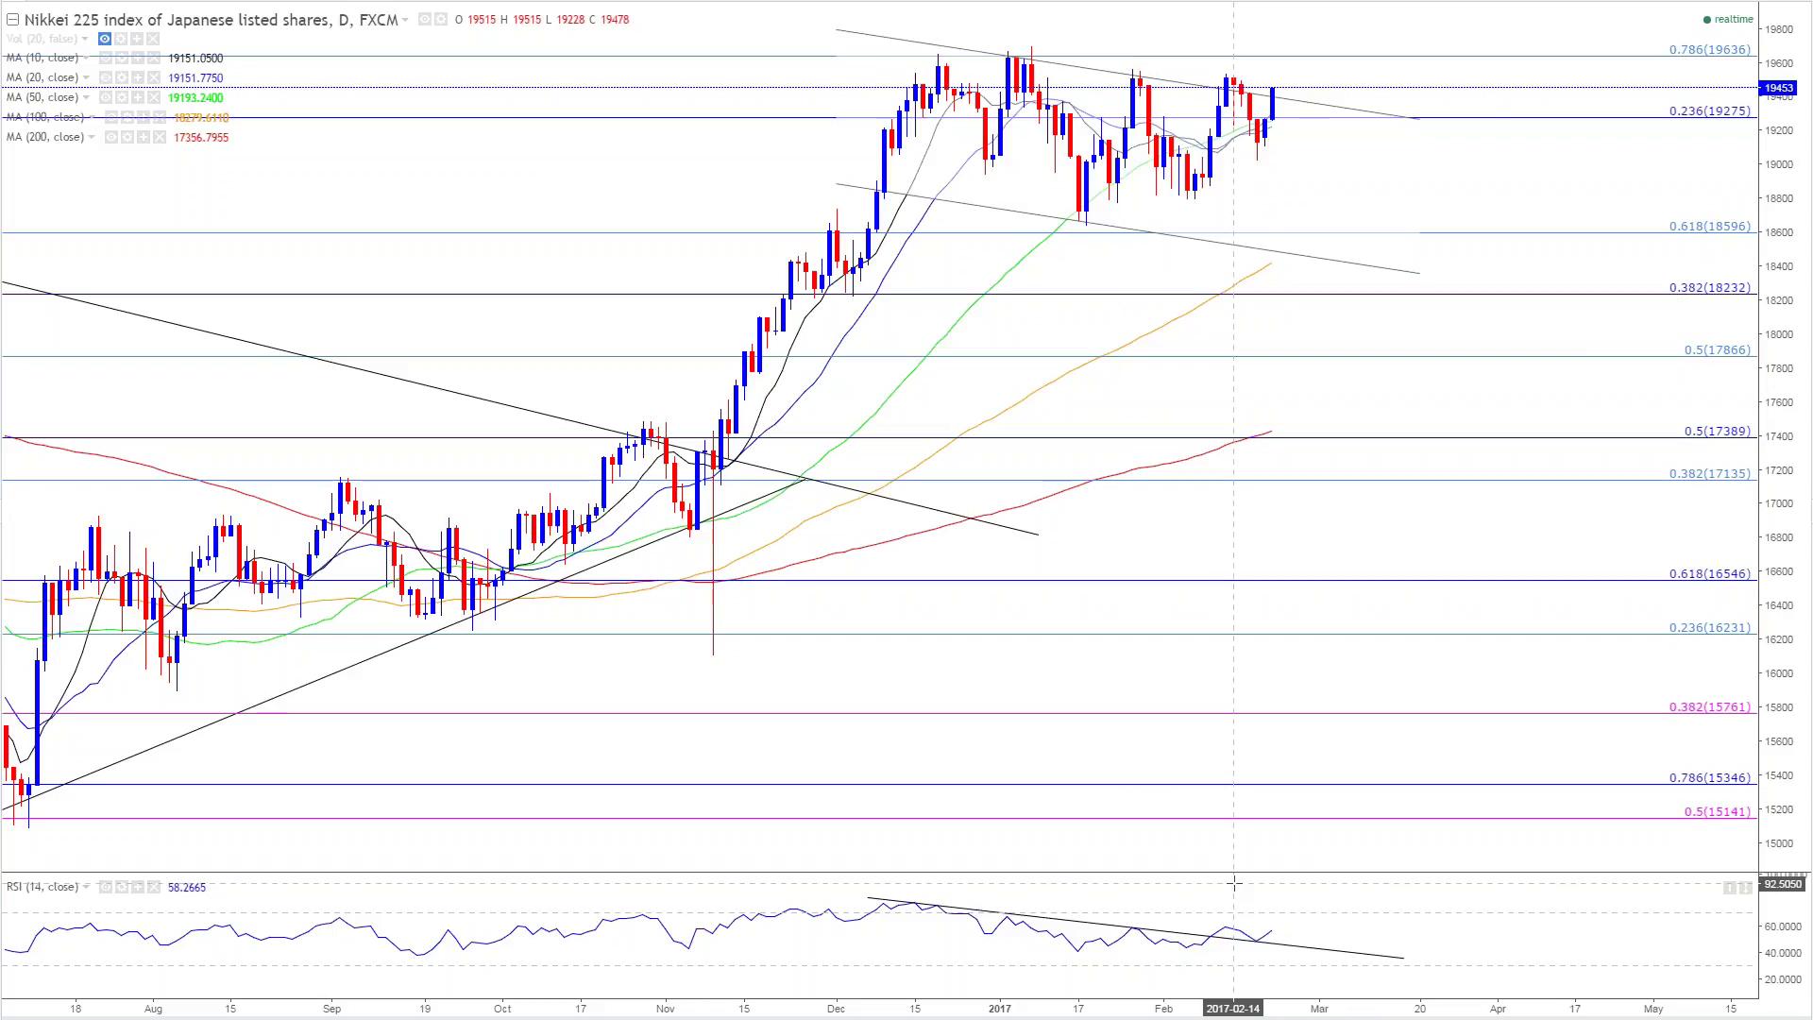
# Step: Return to SPX500 and compress its price axis slightly to fit the candles
pyautogui.write('SPX500')
pyautogui.press('Return')
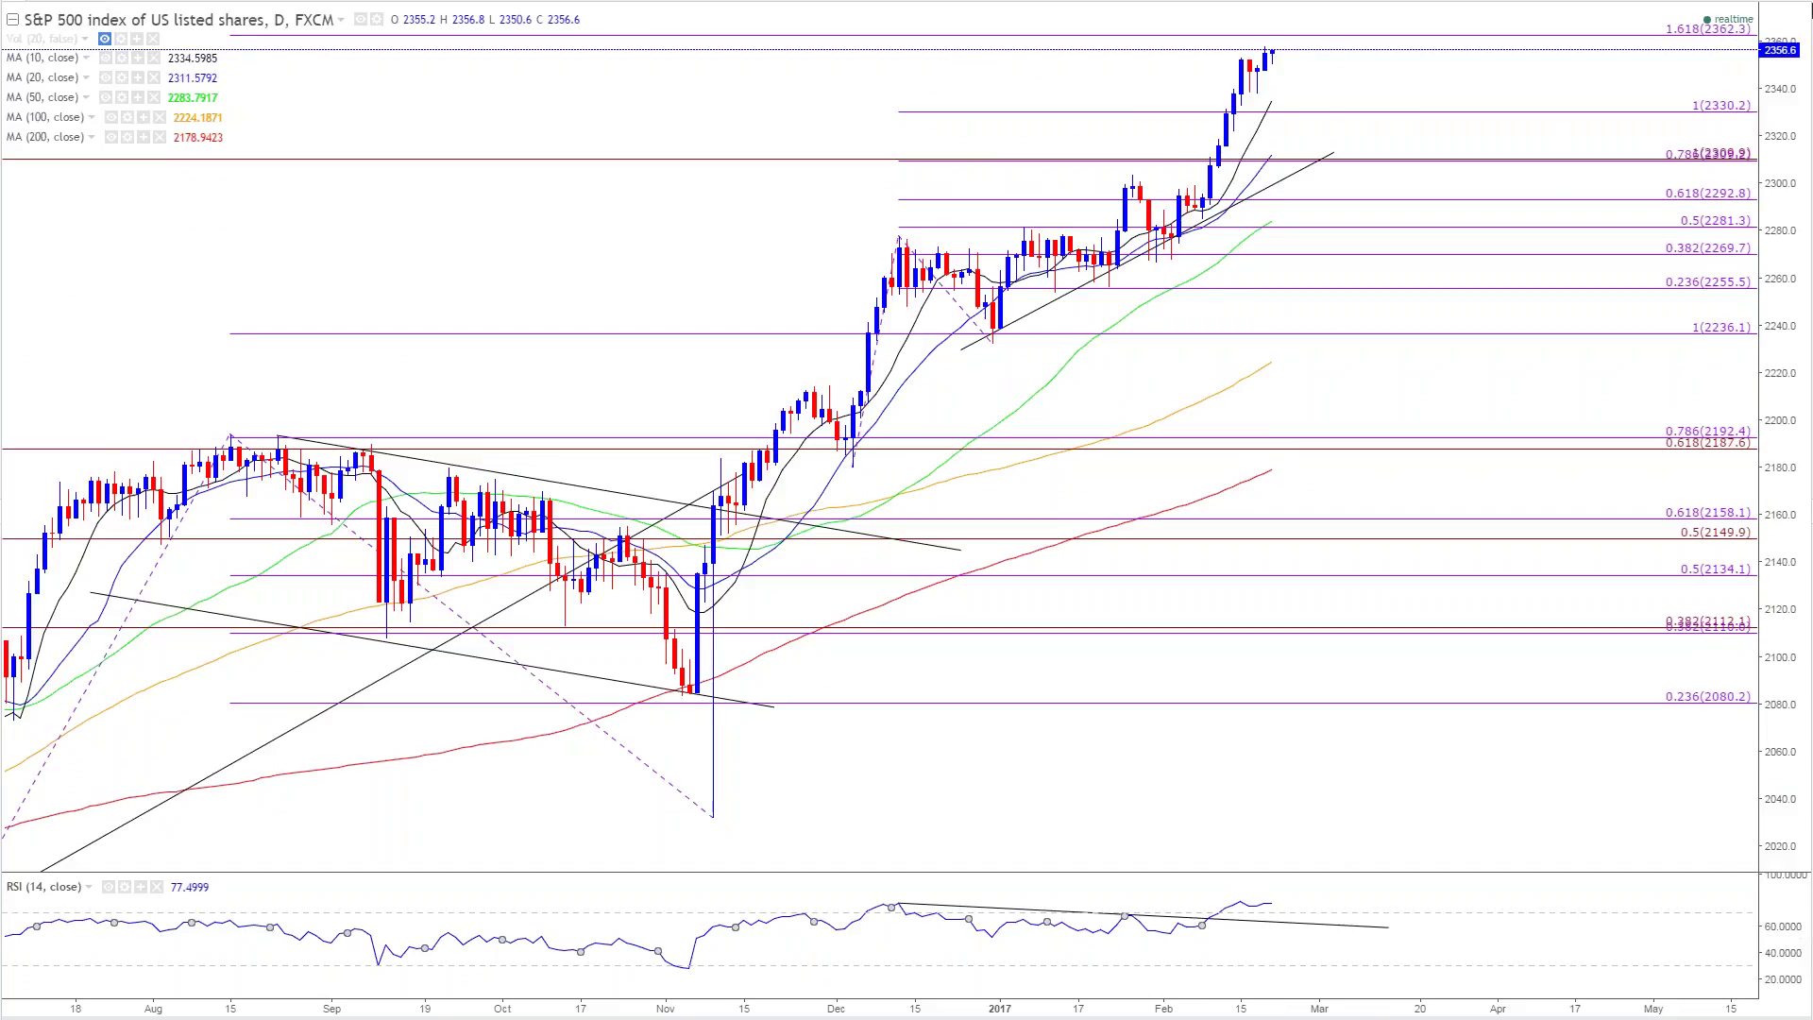
pyautogui.moveTo(1797, 78); pyautogui.dragTo(1797, 87)
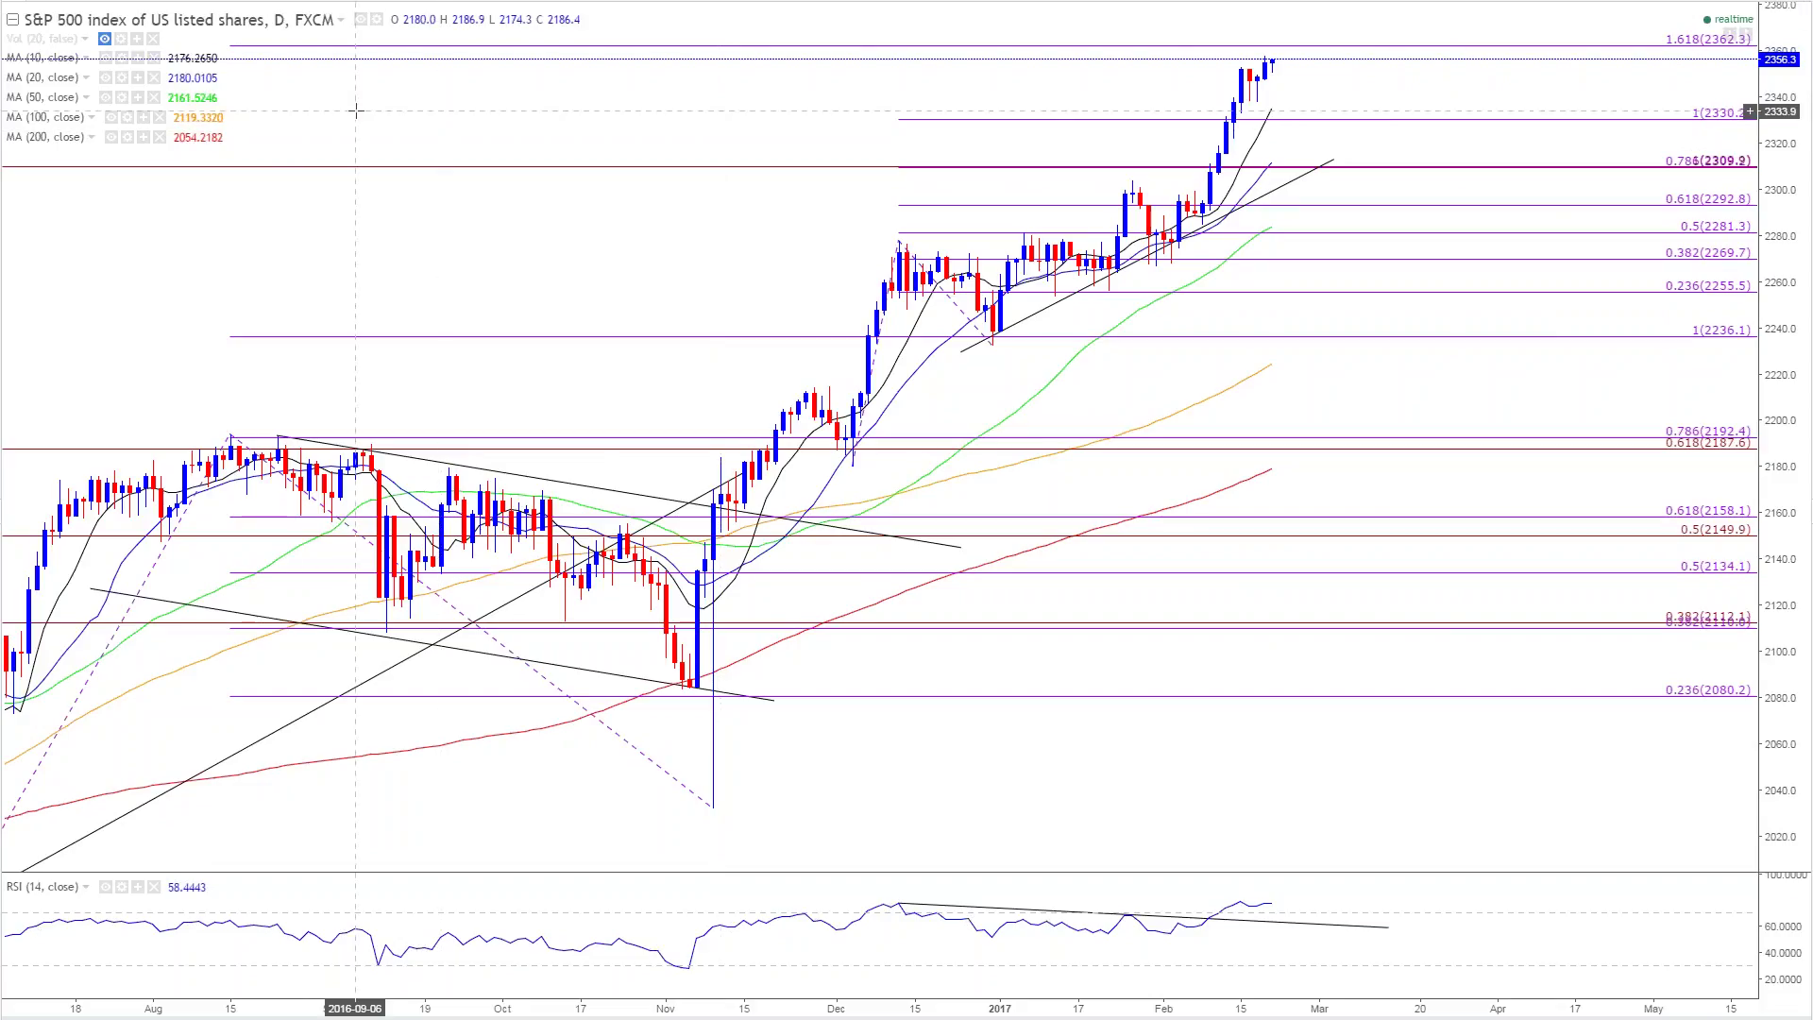
# Step: Load the EURUSD chart and select its rising RSI trendline
pyautogui.write('EURUSD')
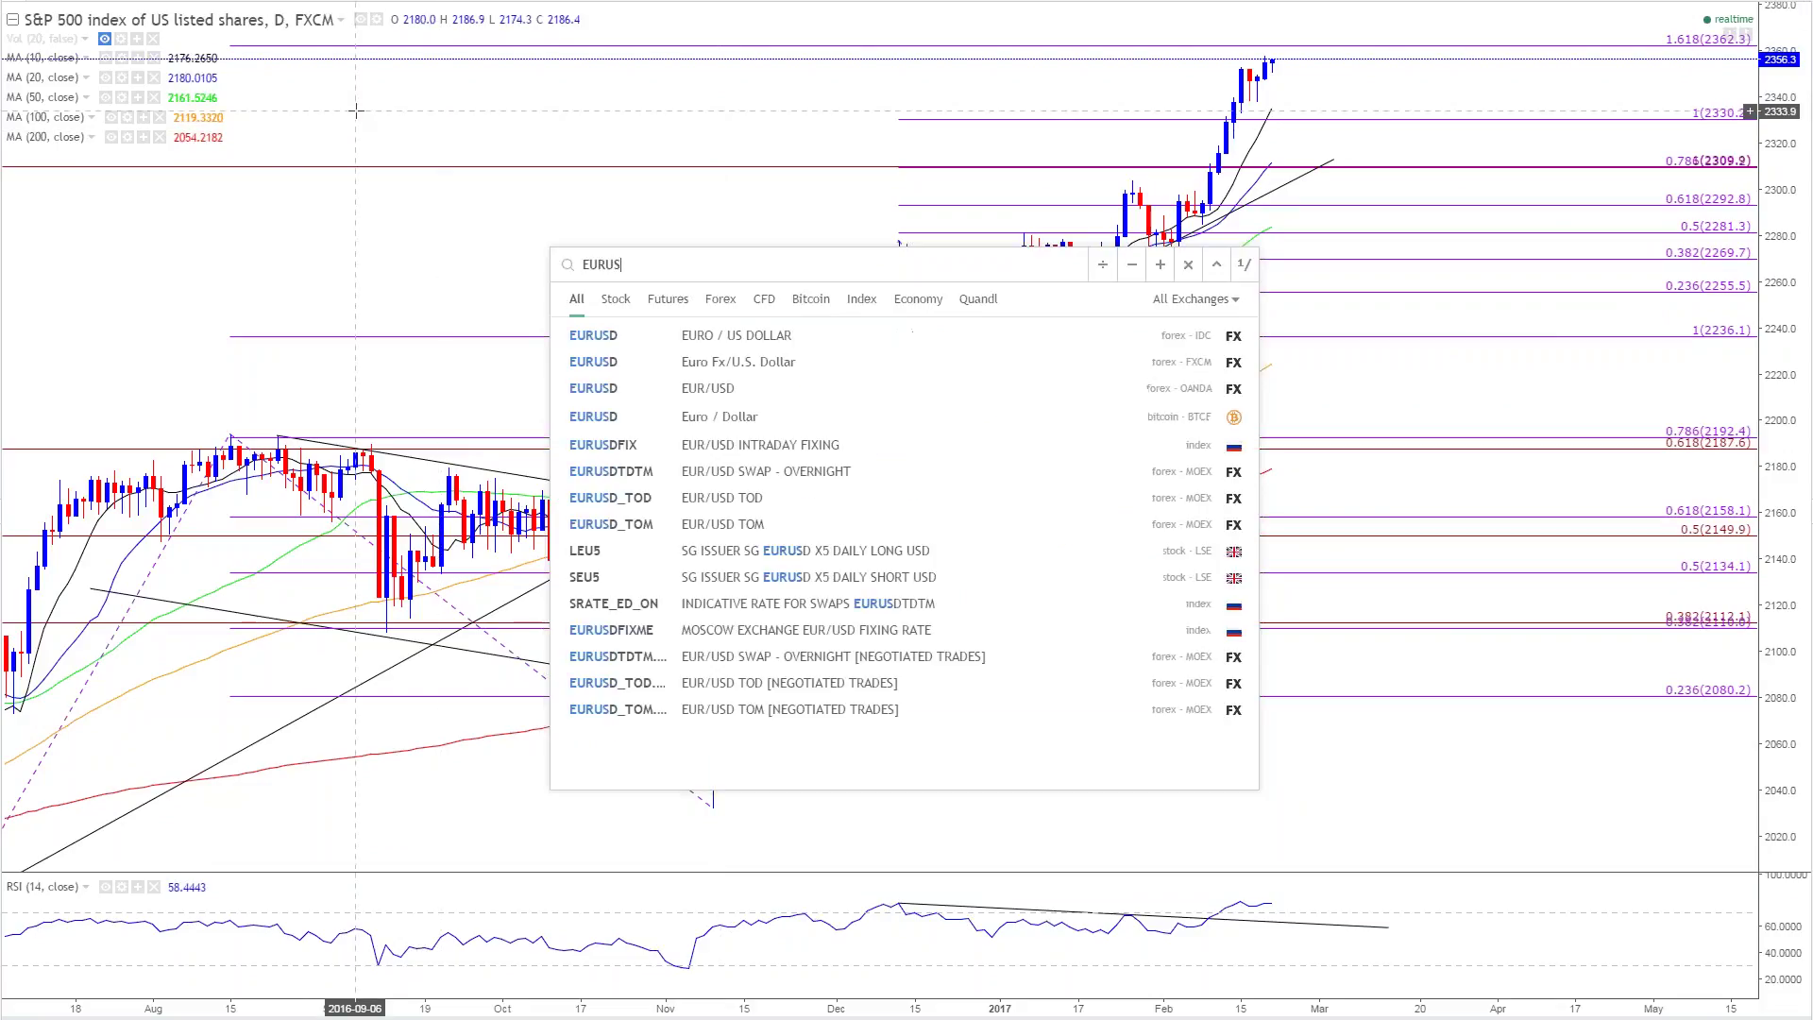
pyautogui.press('Return')
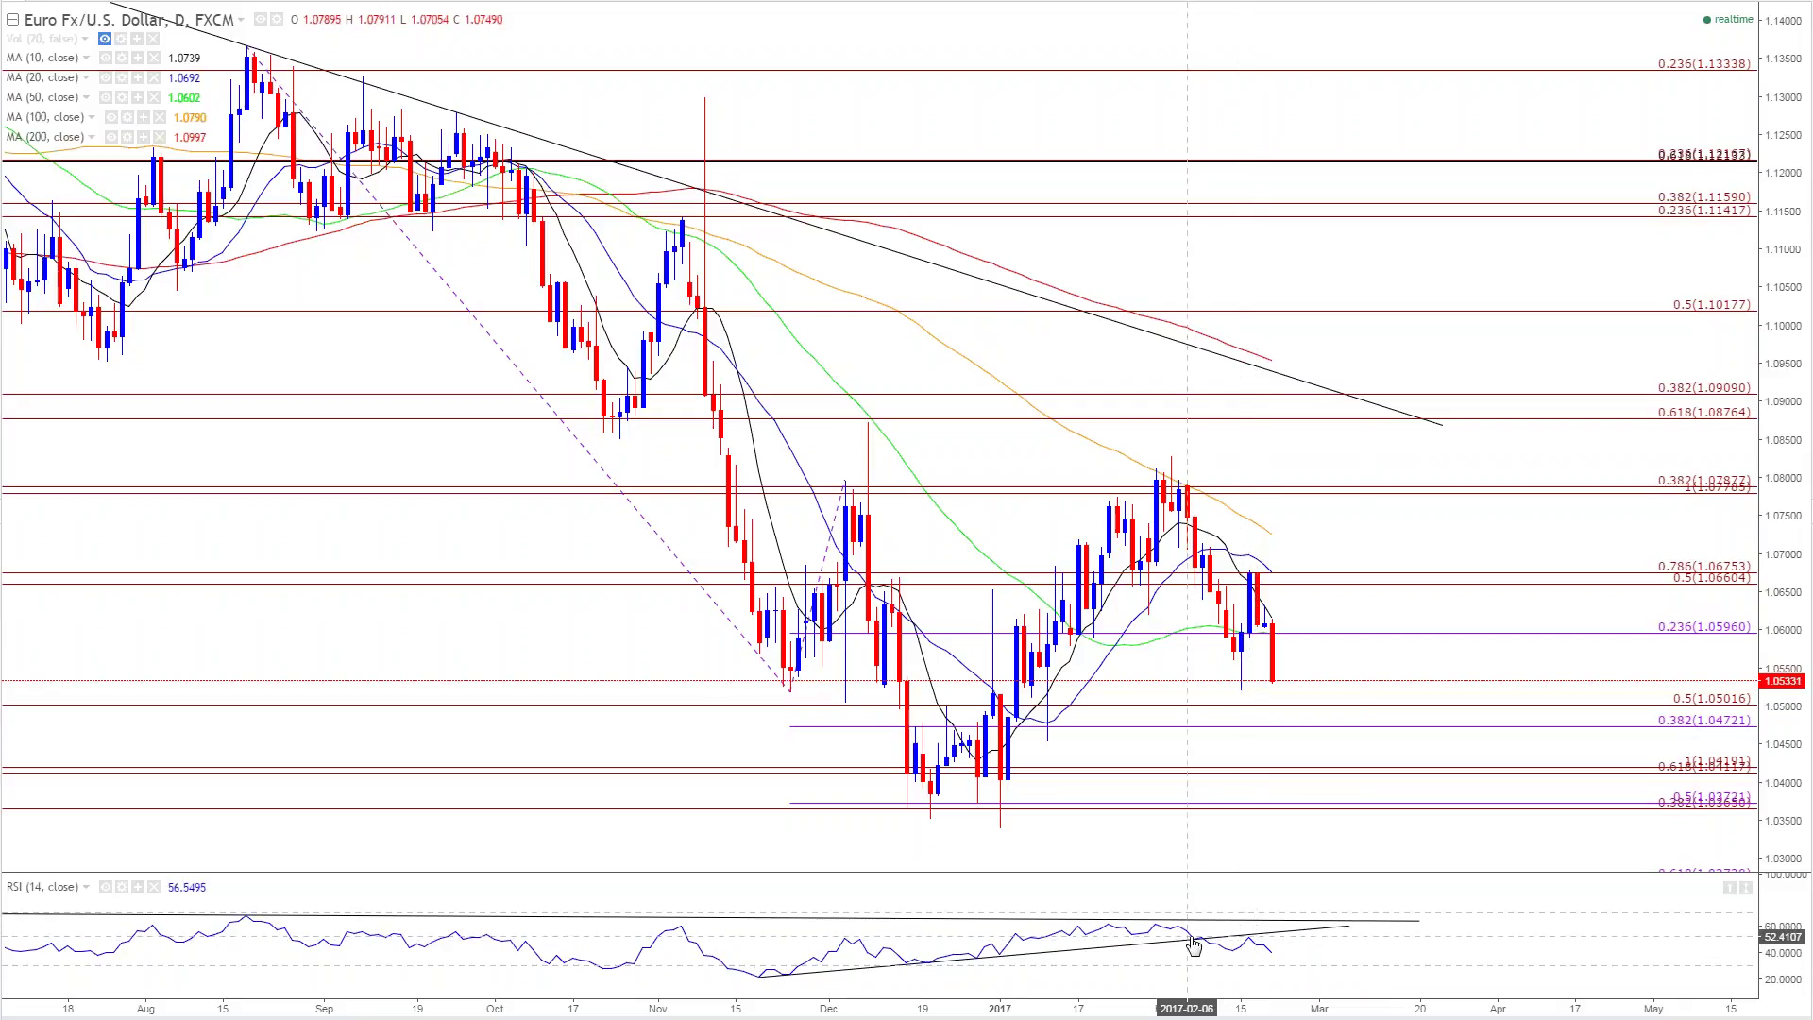
pyautogui.click(1249, 942)
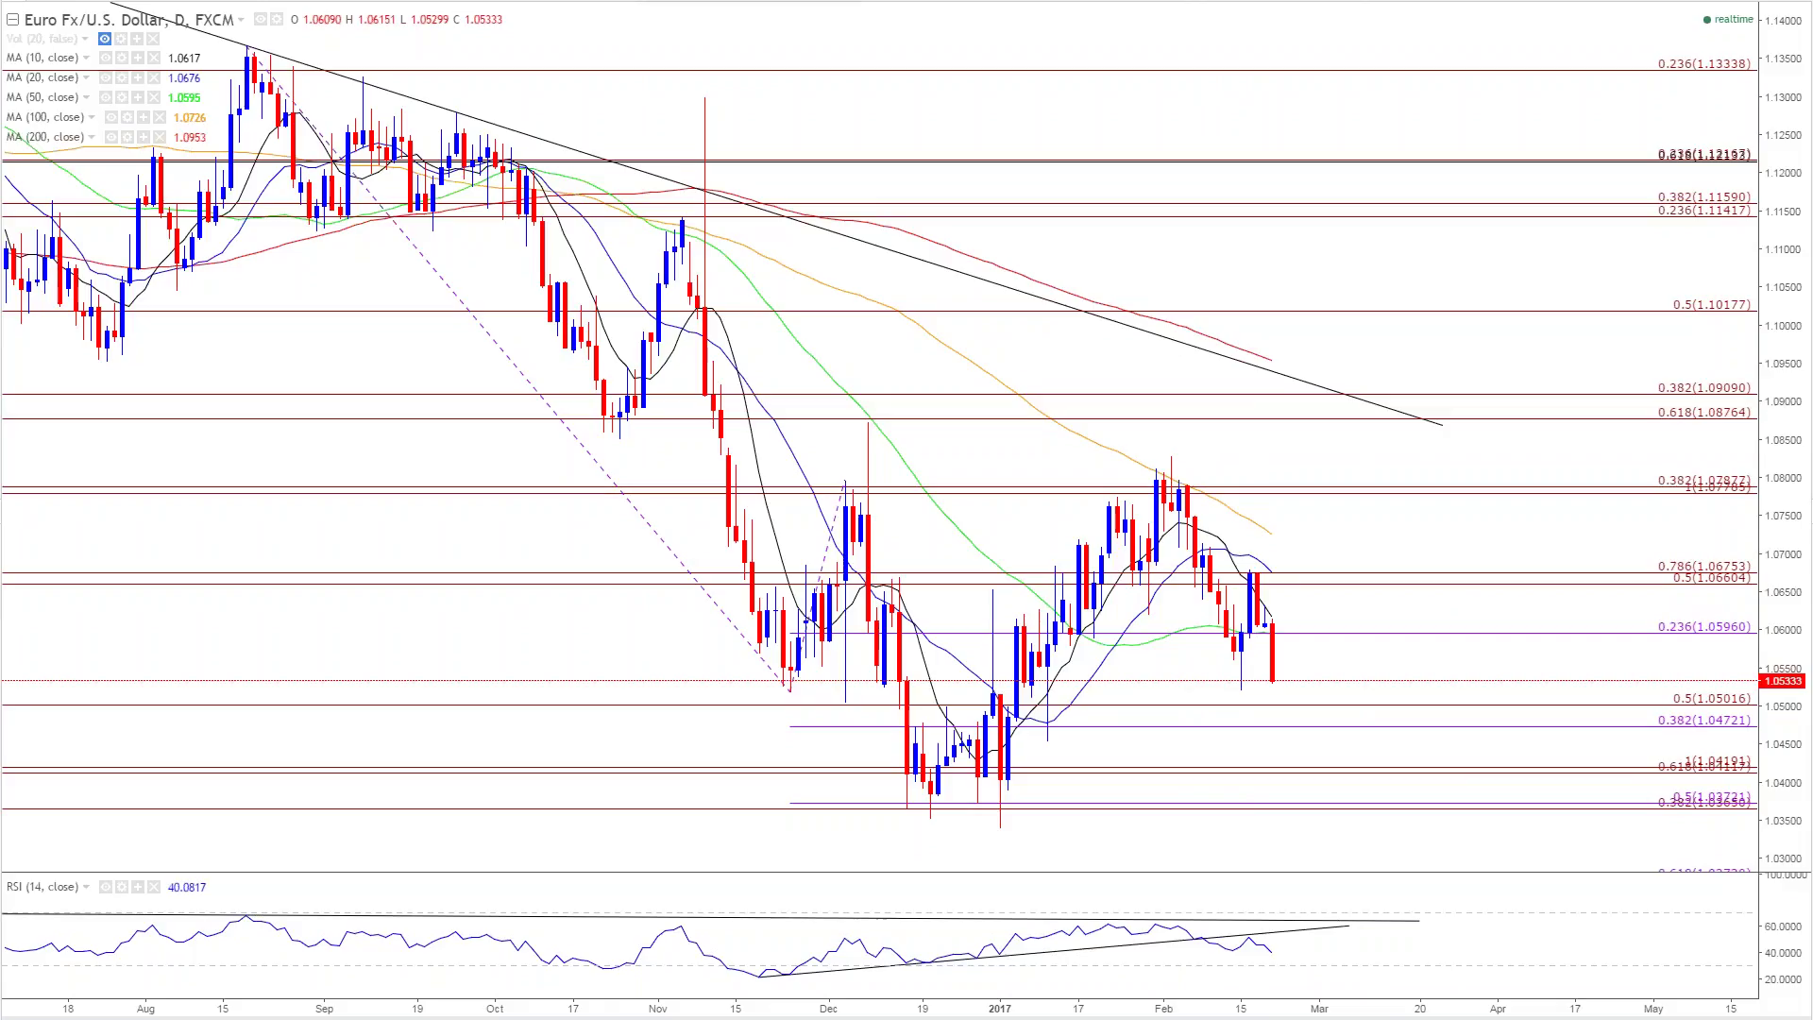
# Step: Draw a trial descending trendline on the RSI, then delete it
pyautogui.click(1178, 926)
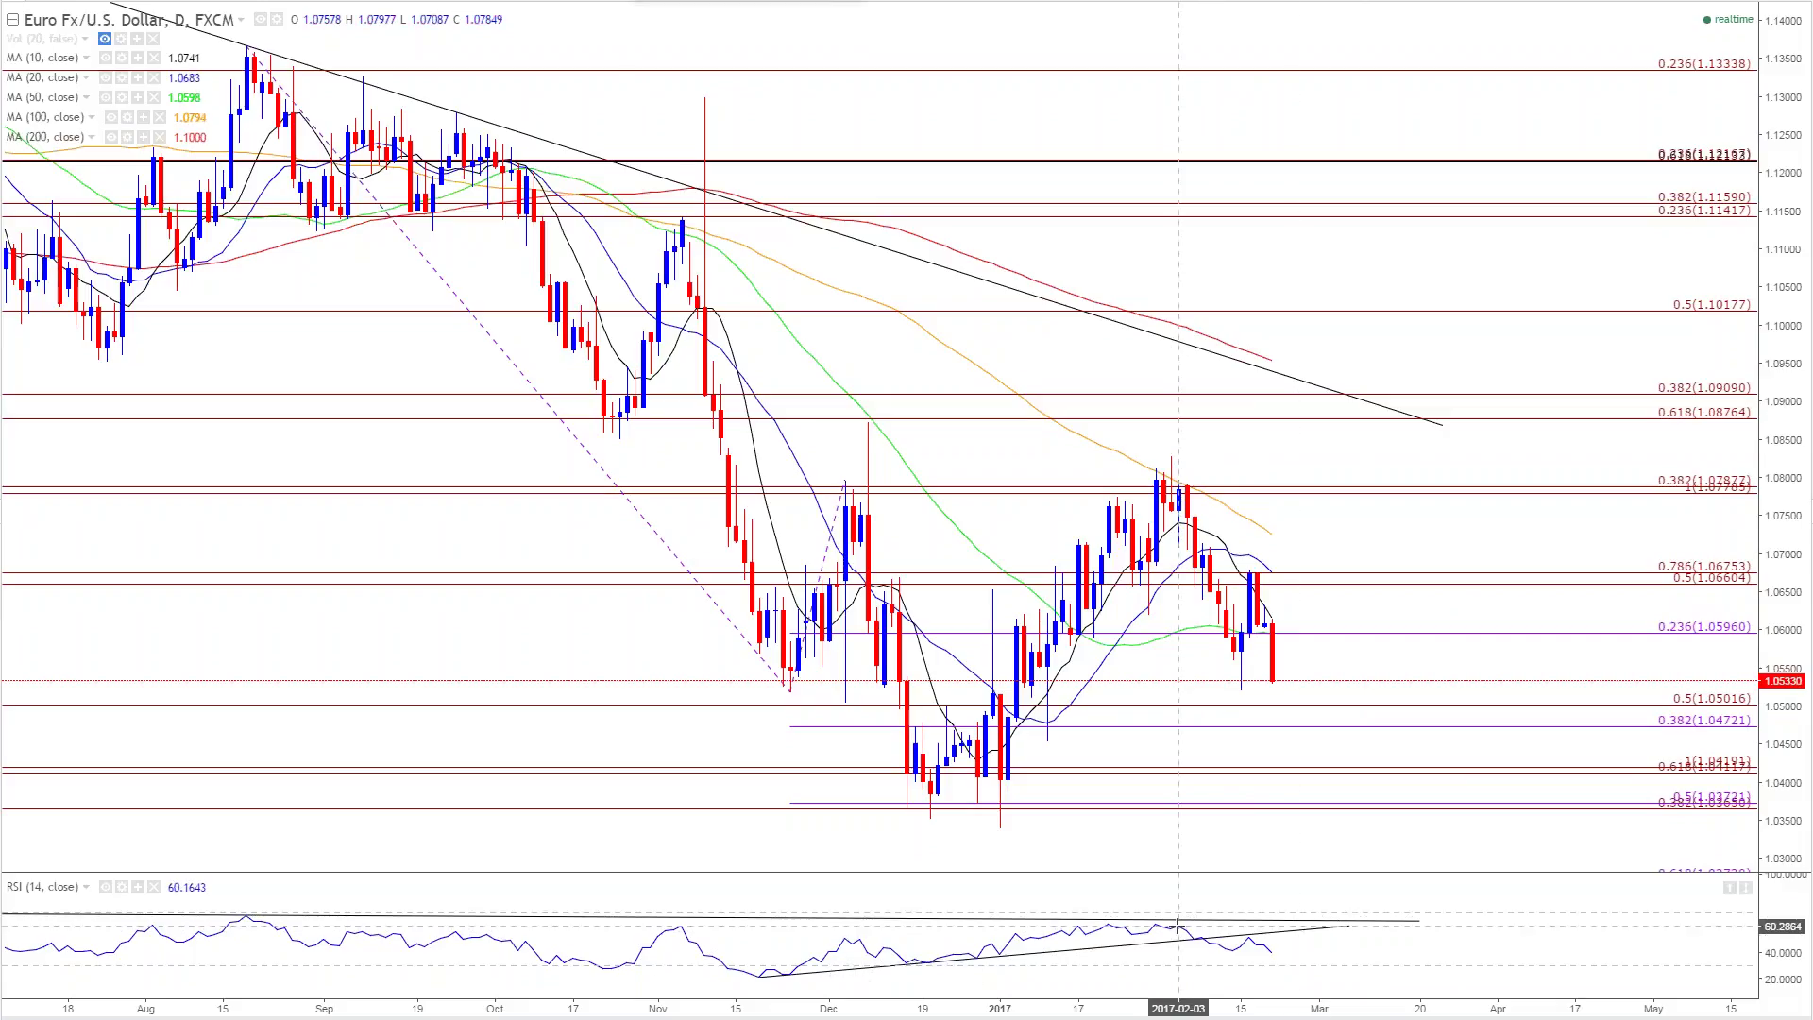
pyautogui.click(1427, 965)
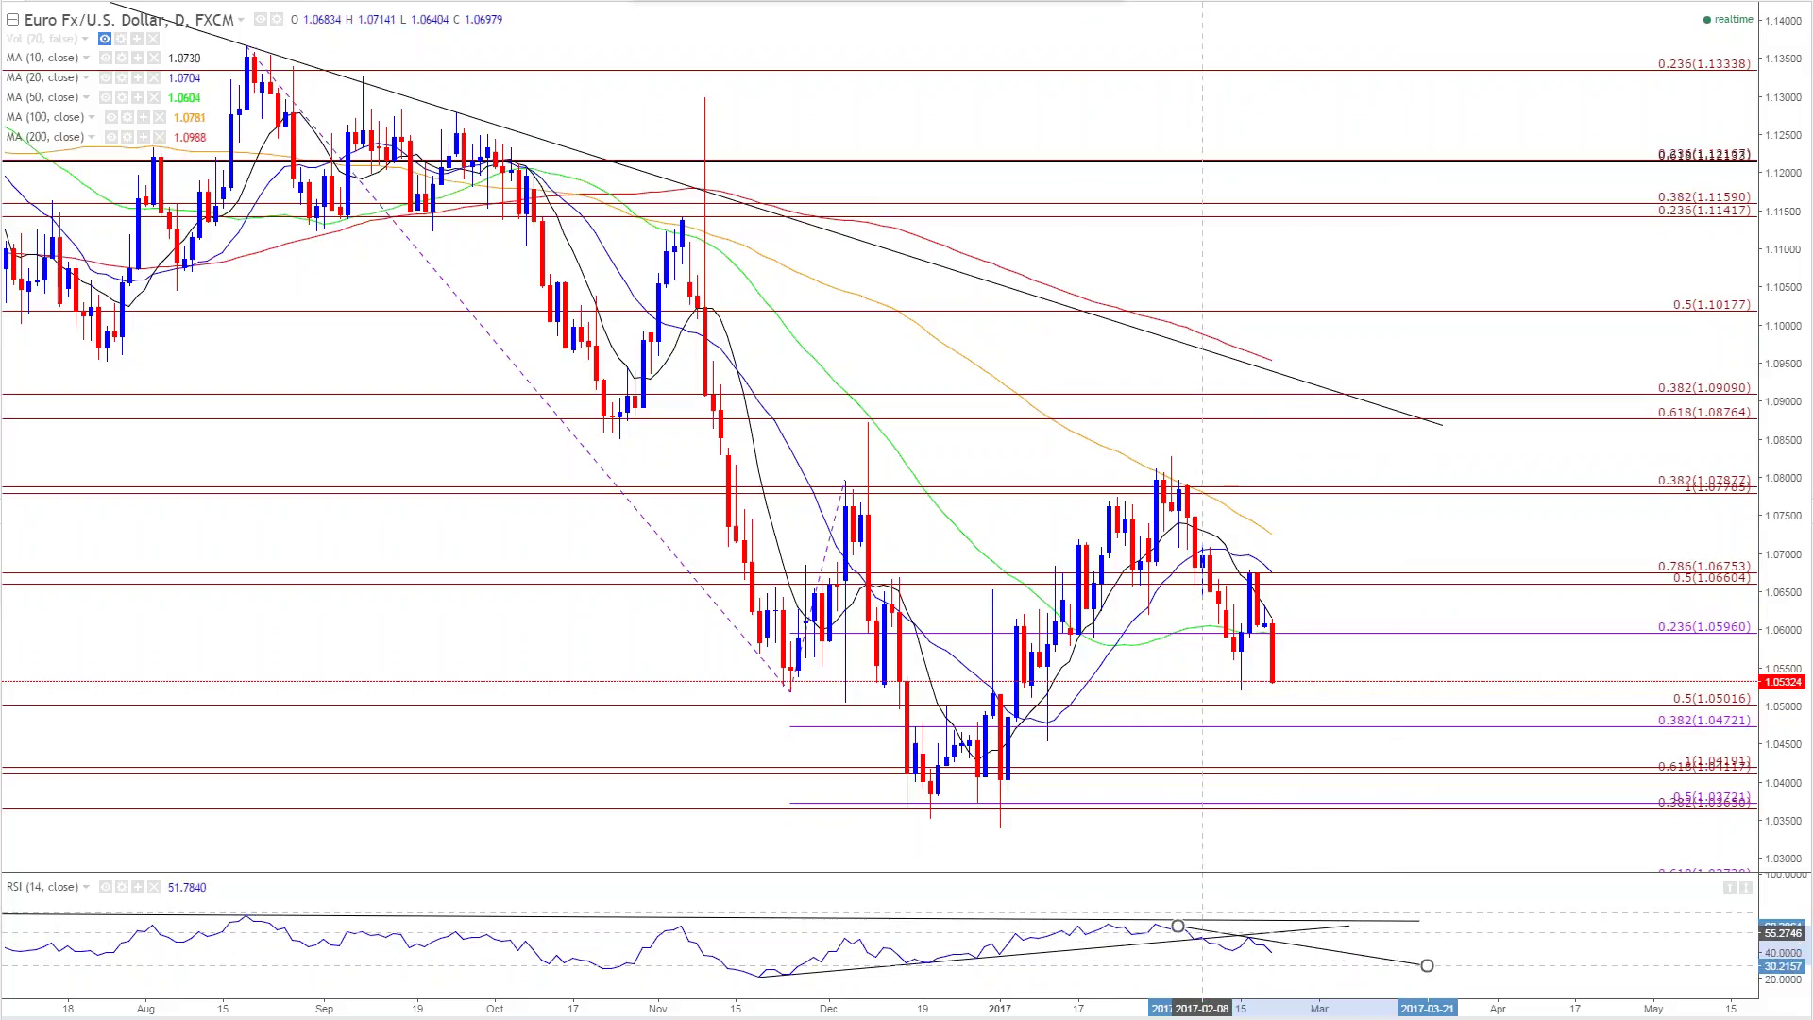
pyautogui.press('Delete')
pyautogui.click(1250, 936)
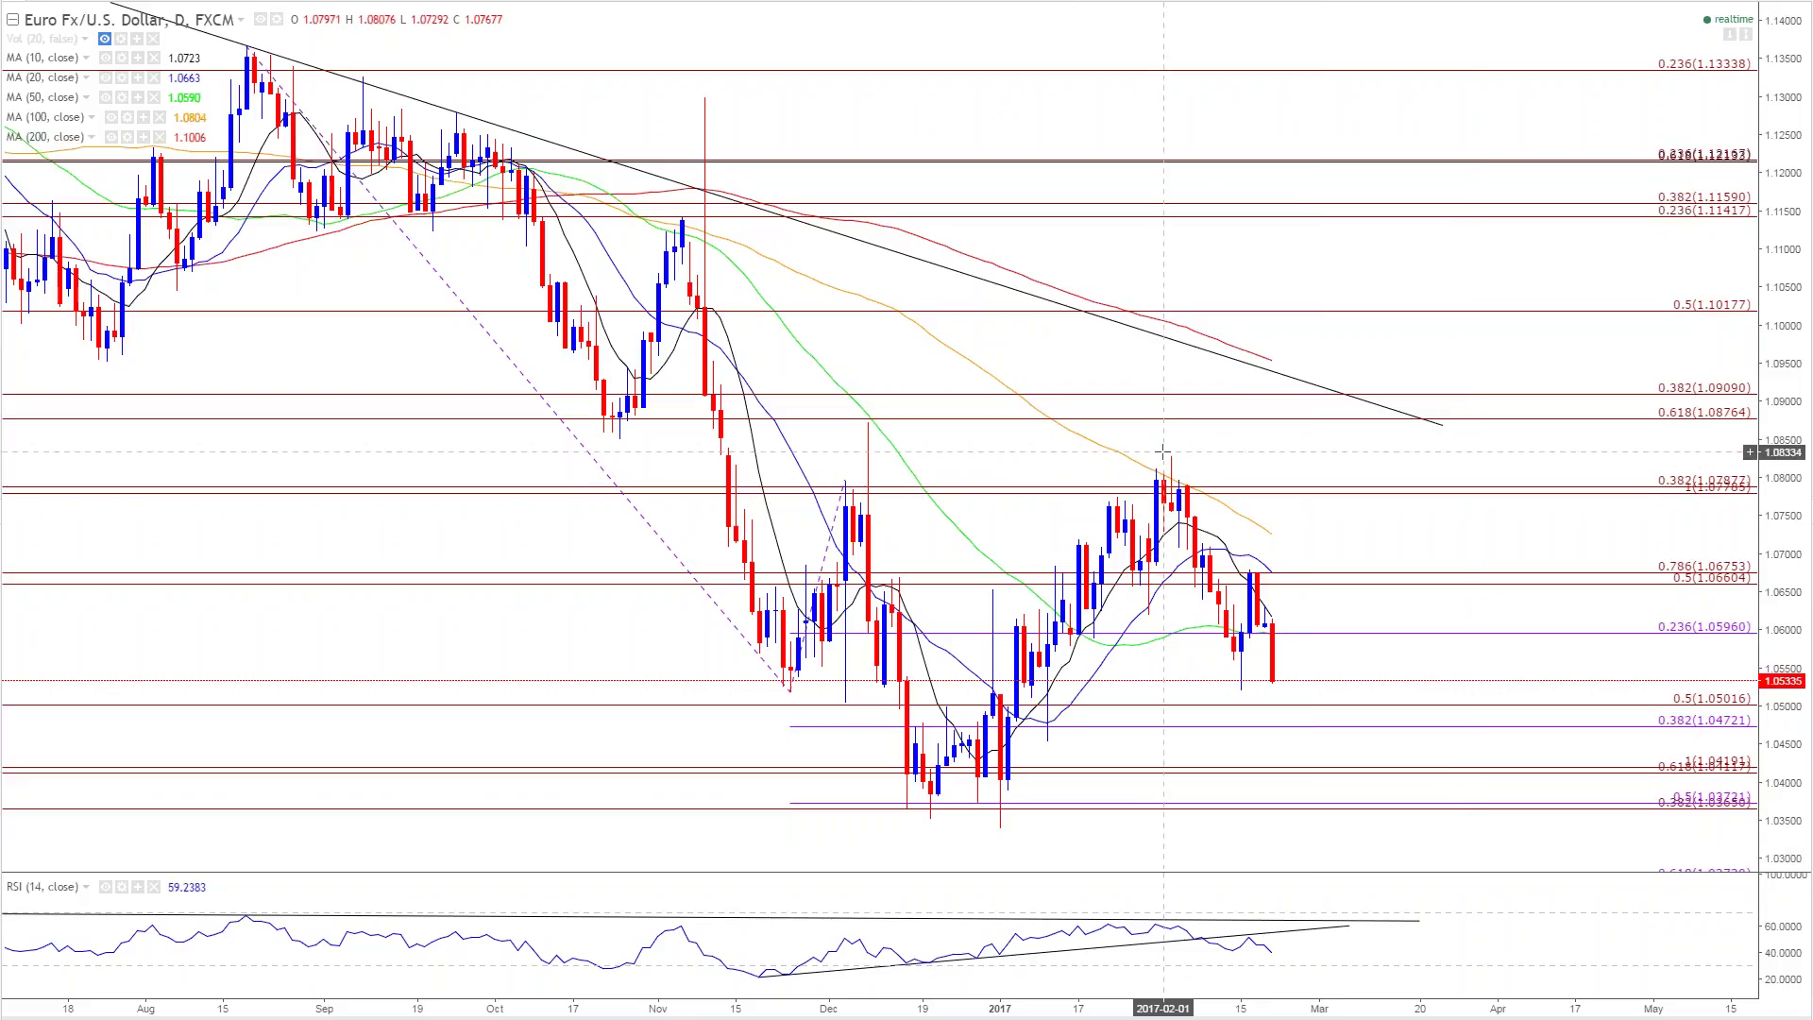
pyautogui.scroll(-3, 1171, 456)
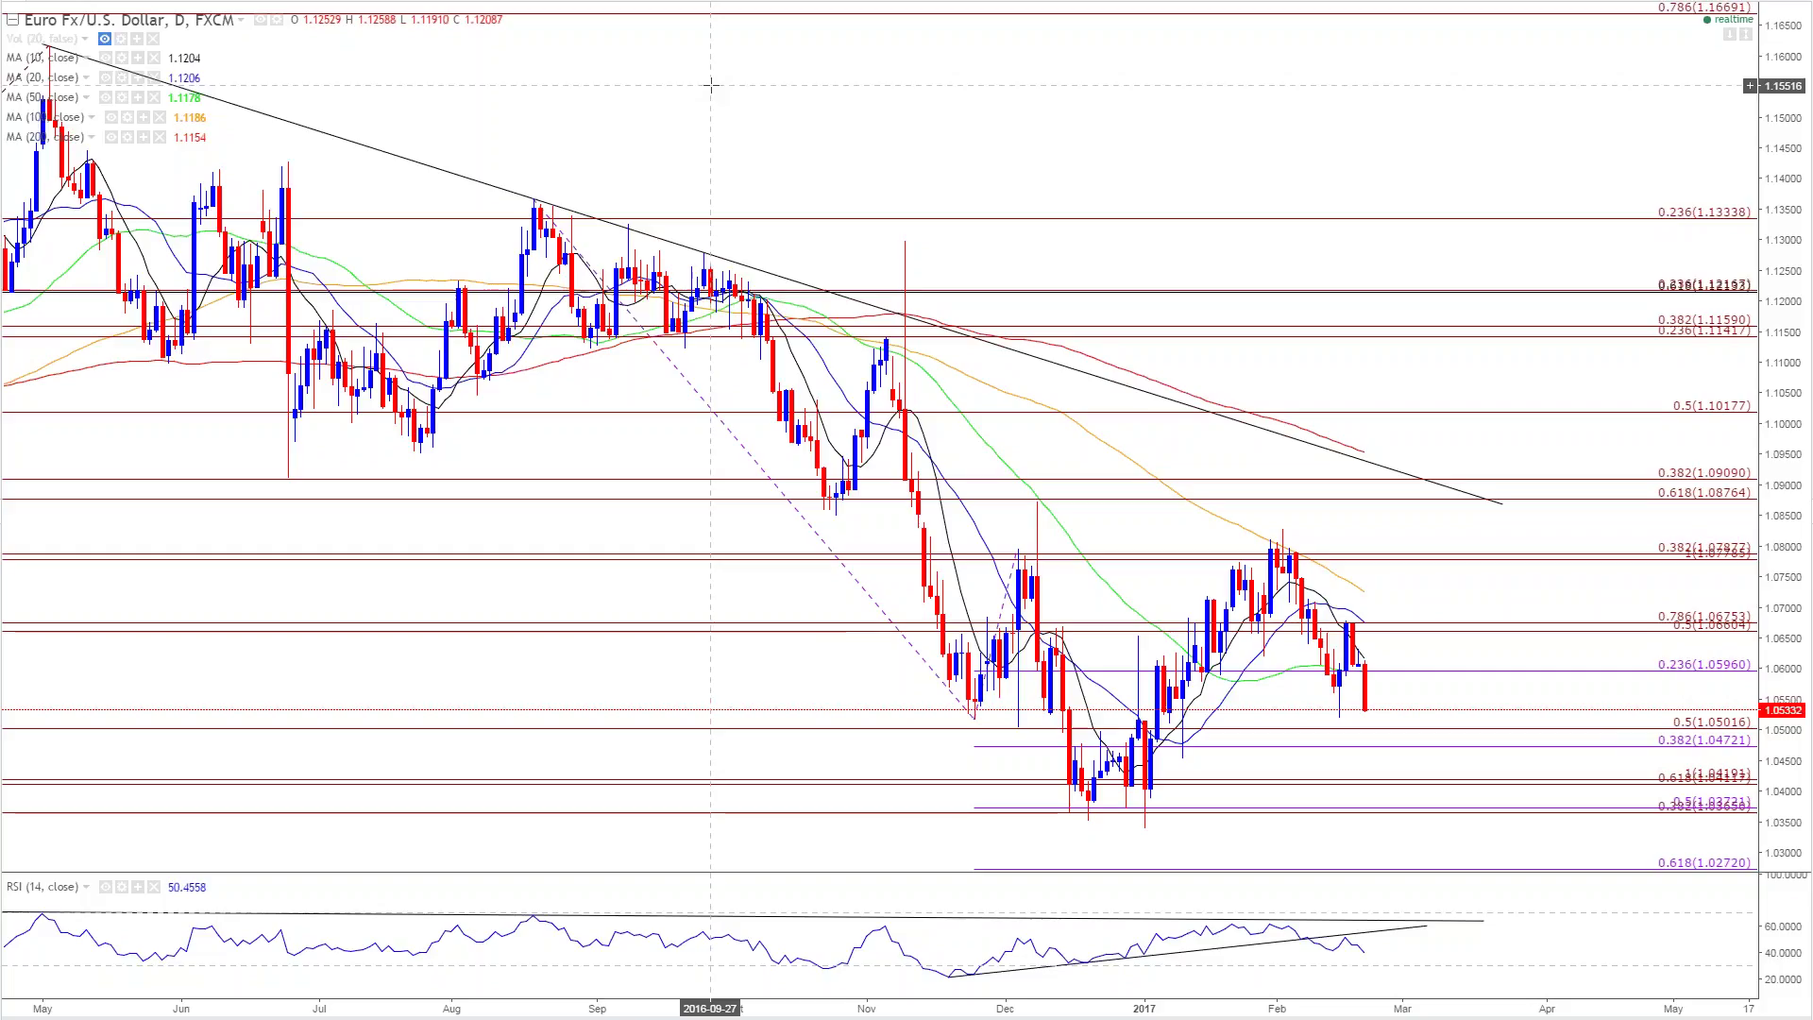
# Step: Switch the chart to USOIL, WTI Crude Oil
pyautogui.write('USOIL')
pyautogui.press('Return')
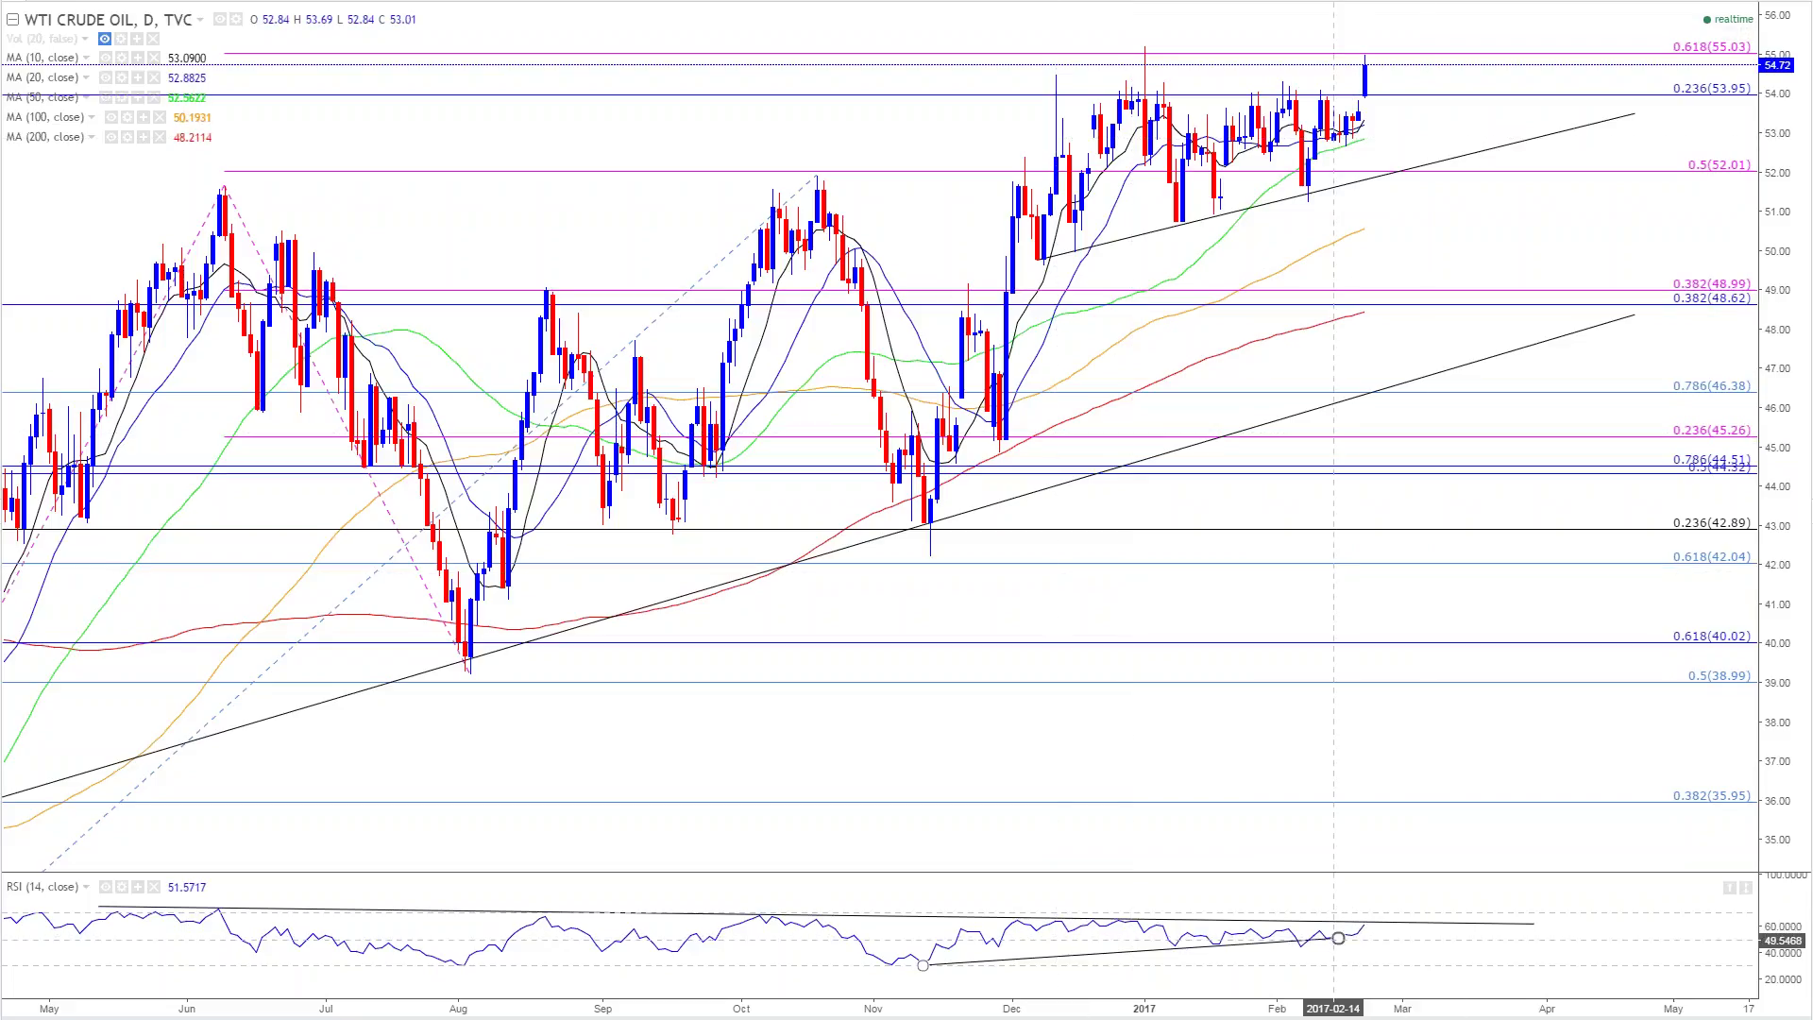
pyautogui.moveTo(1339, 938); pyautogui.dragTo(1524, 937)
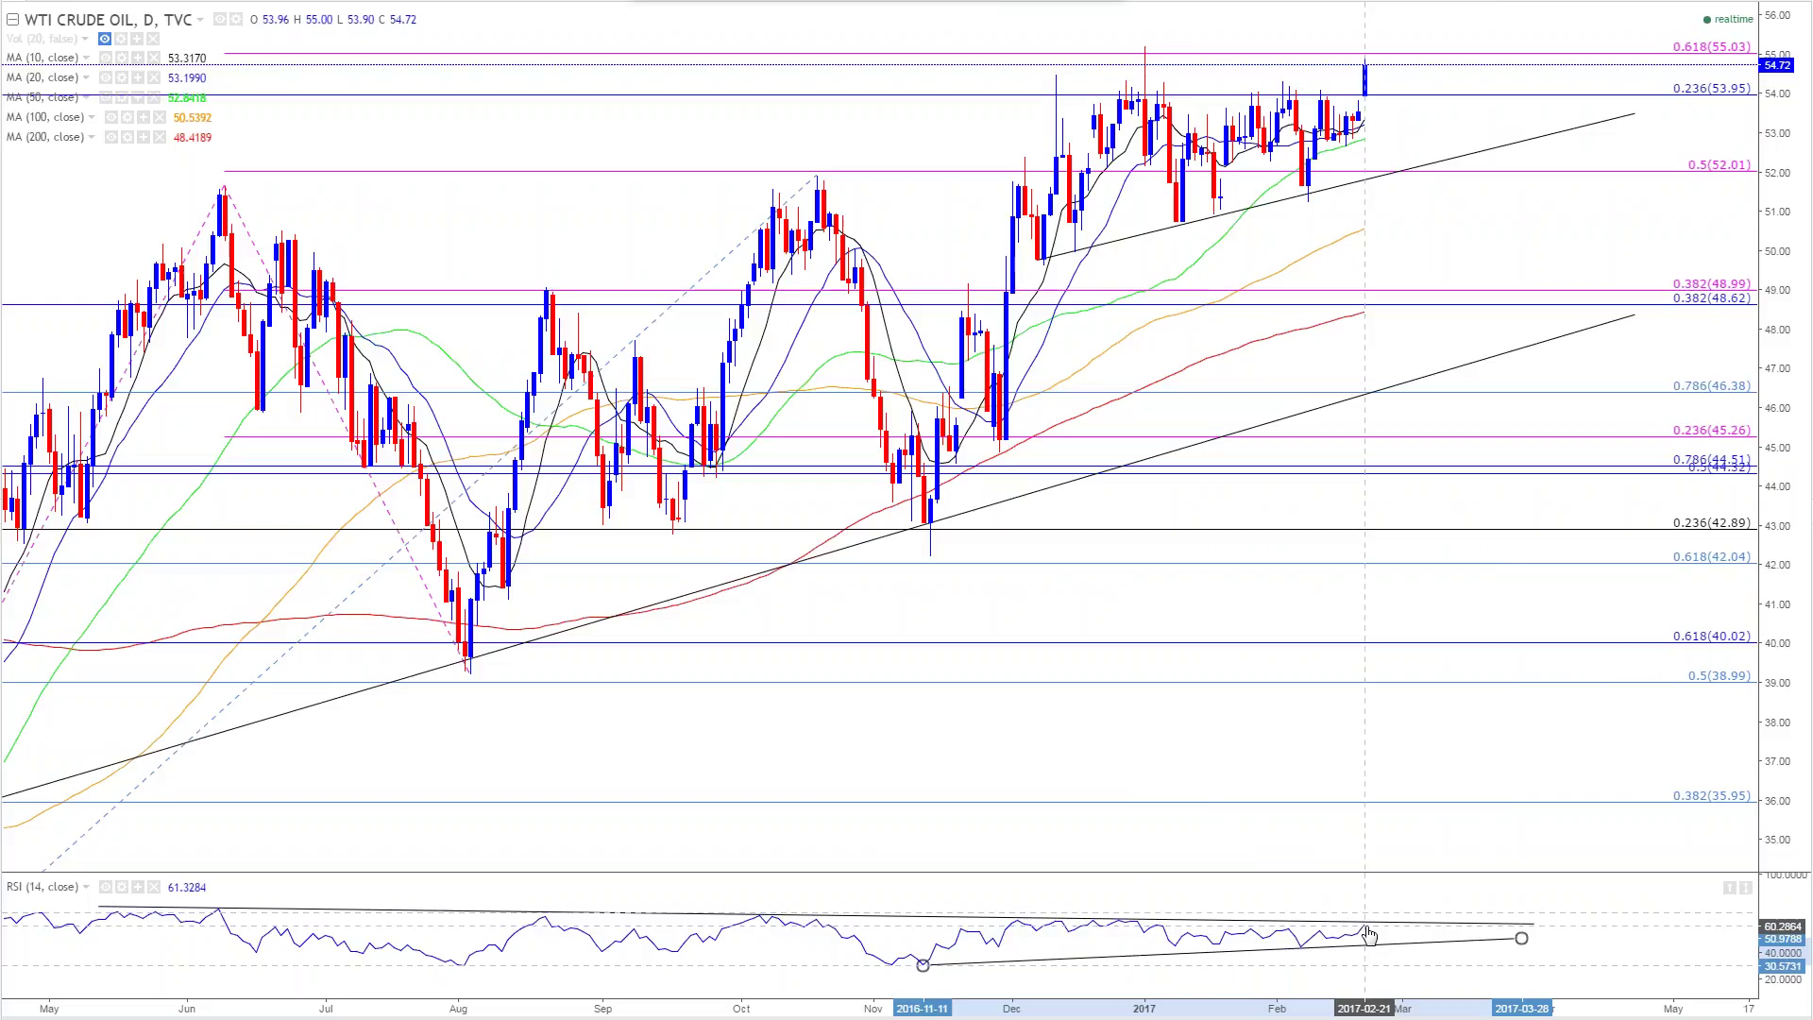
pyautogui.scroll(-4, 1370, 935)
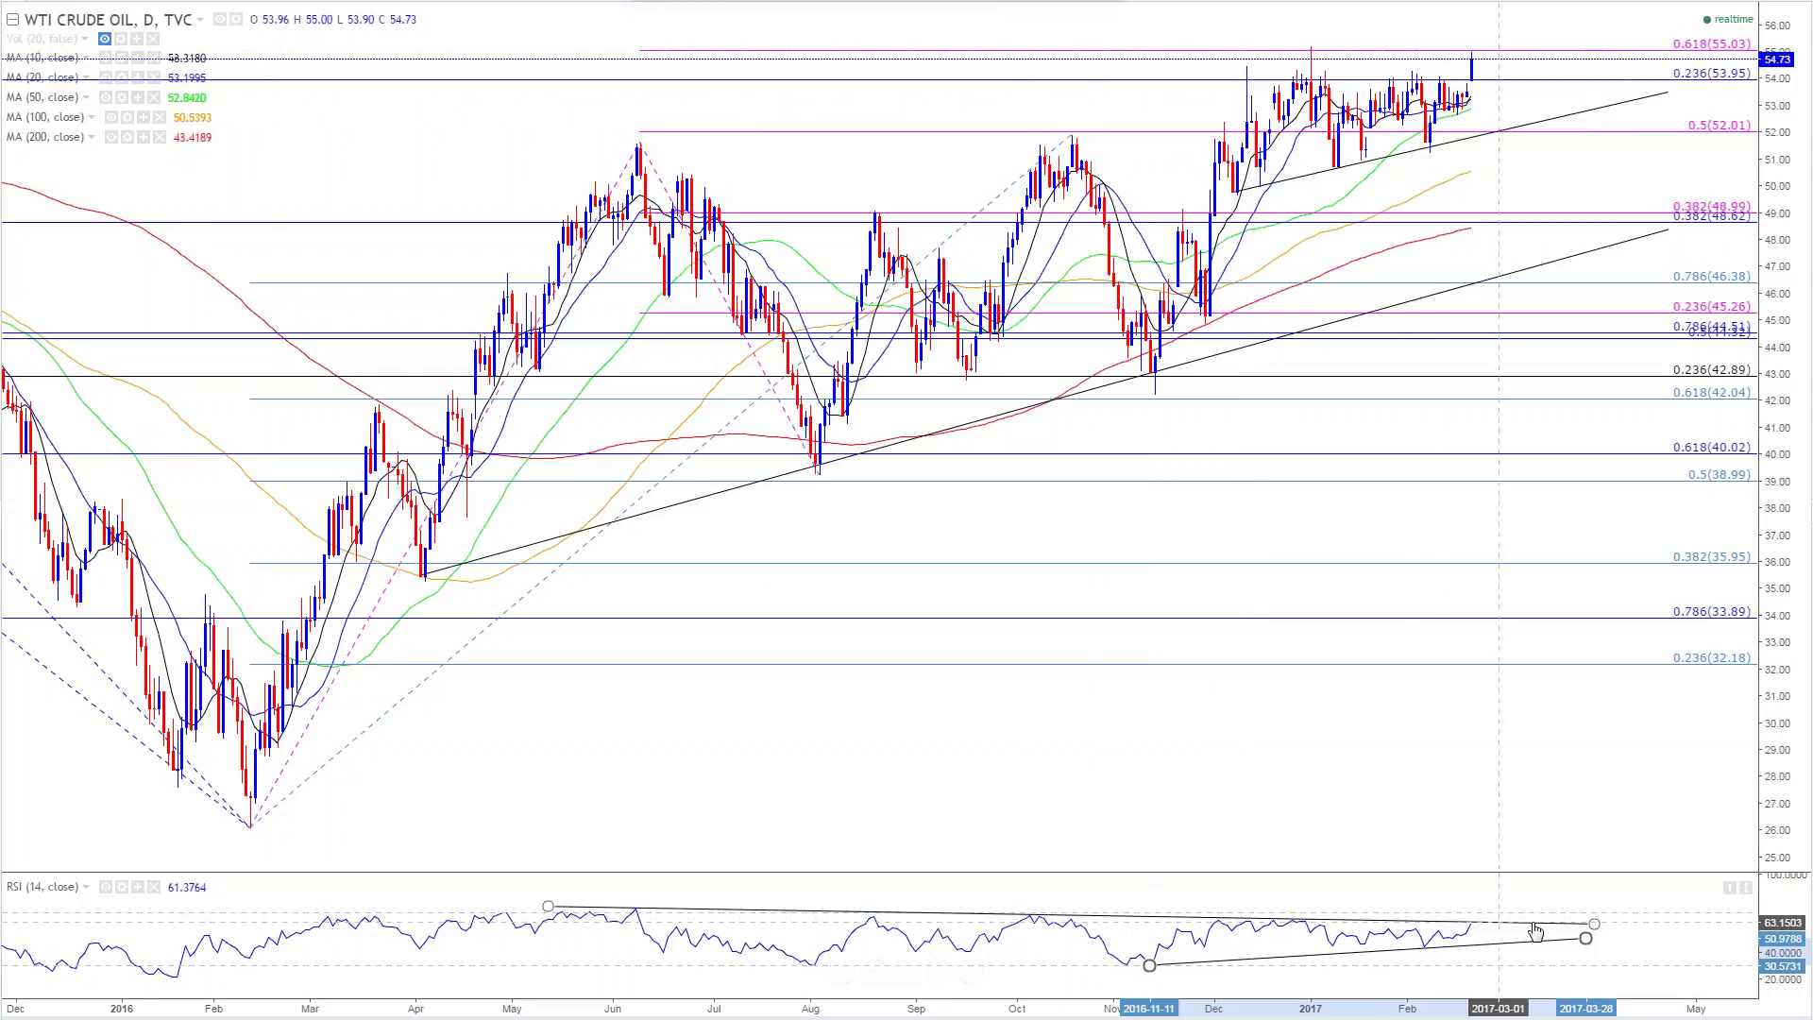
pyautogui.scroll(-3, 1093, 445)
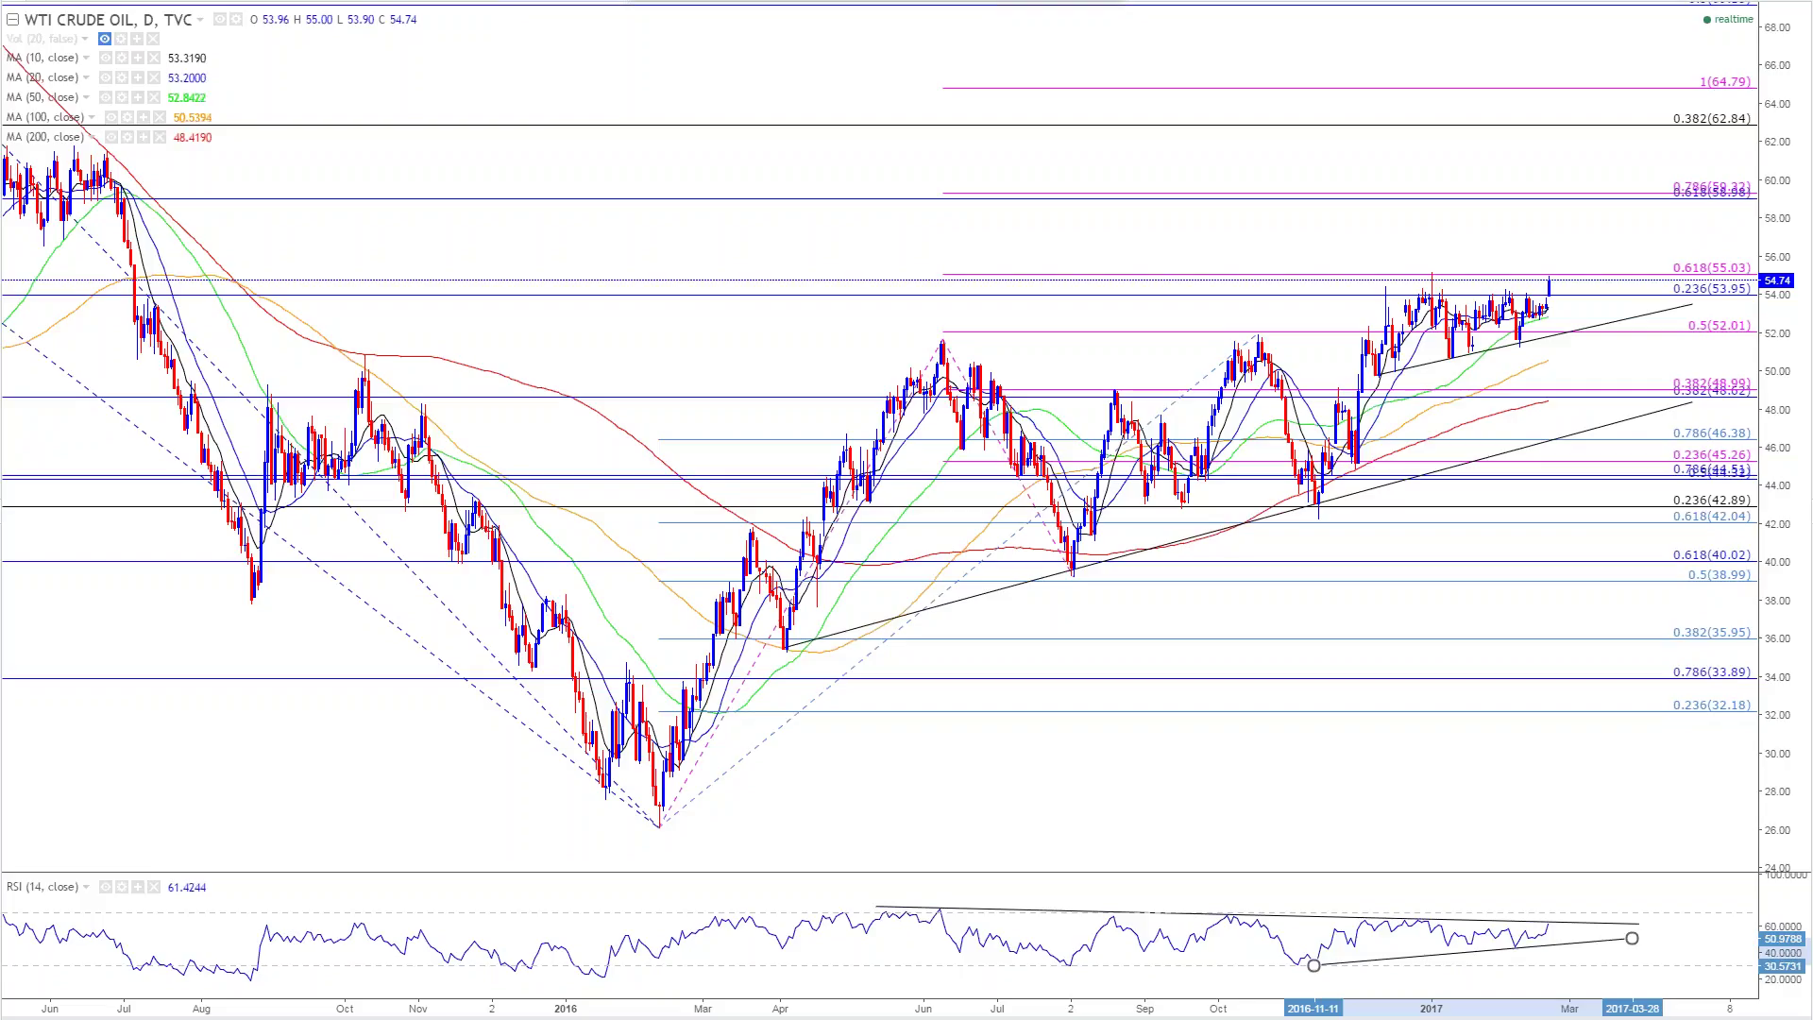
pyautogui.scroll(-5, 1469, 530)
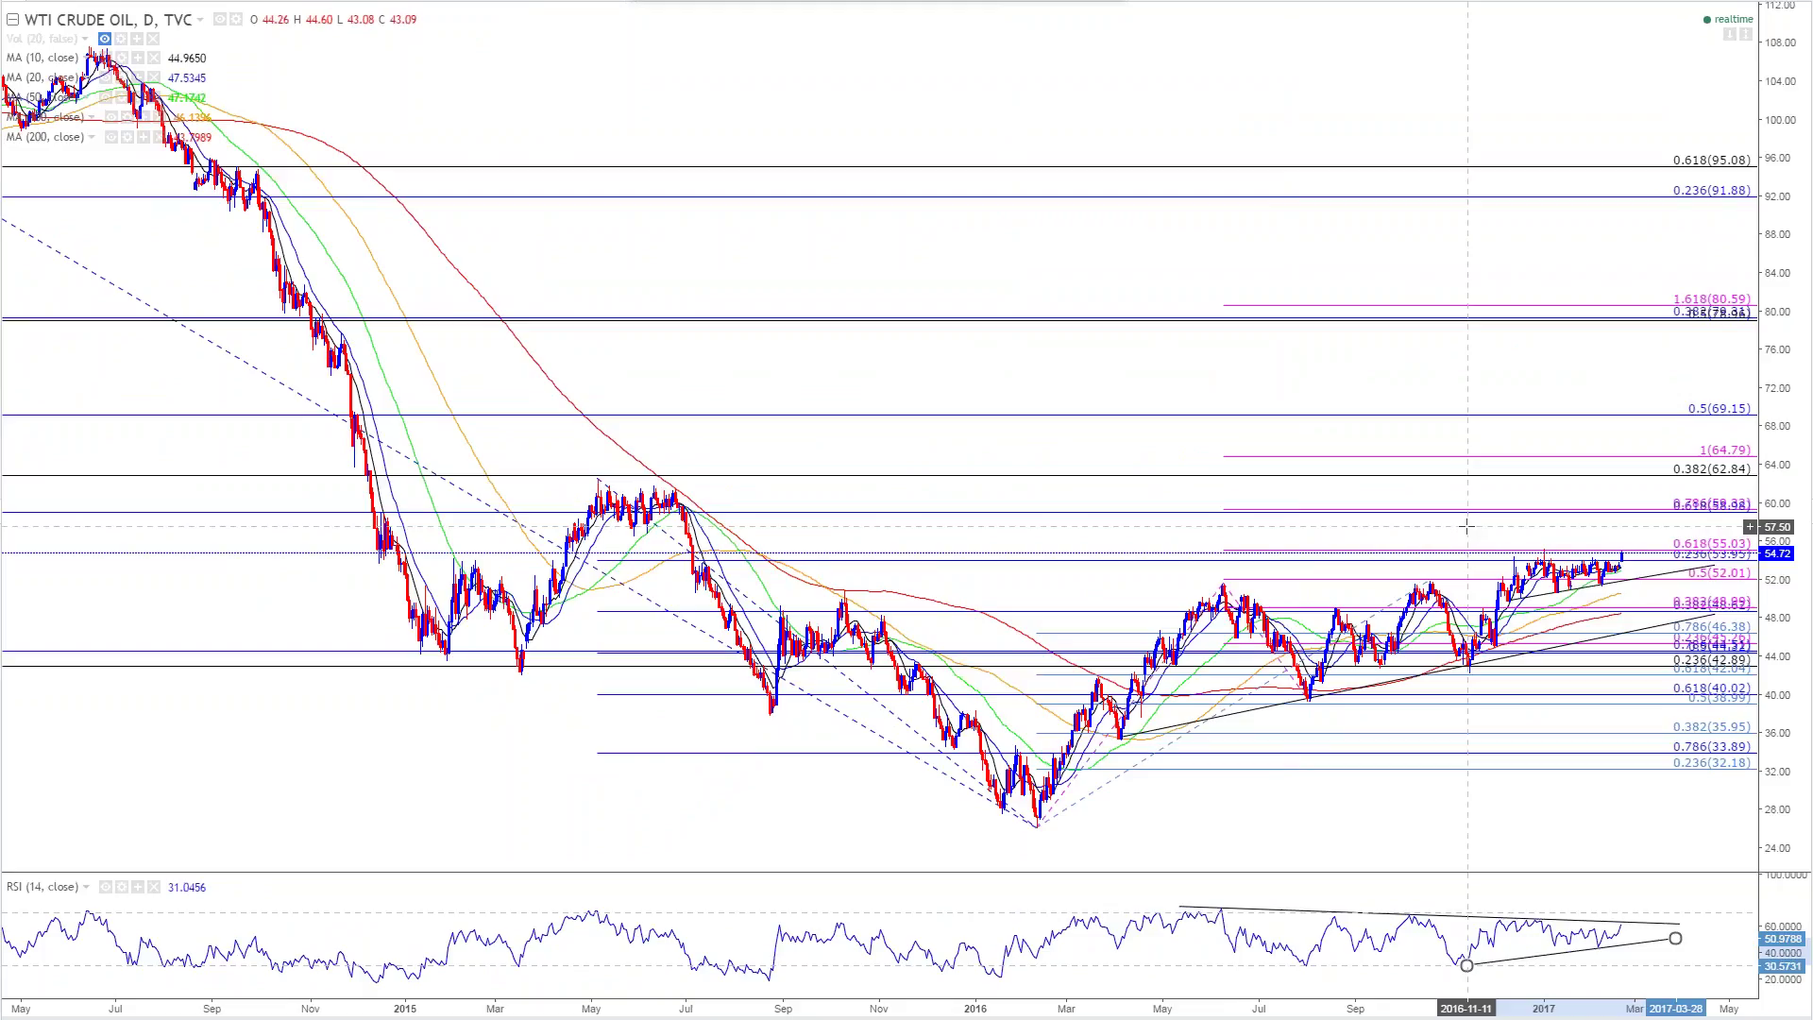
pyautogui.scroll(-5, 1467, 526)
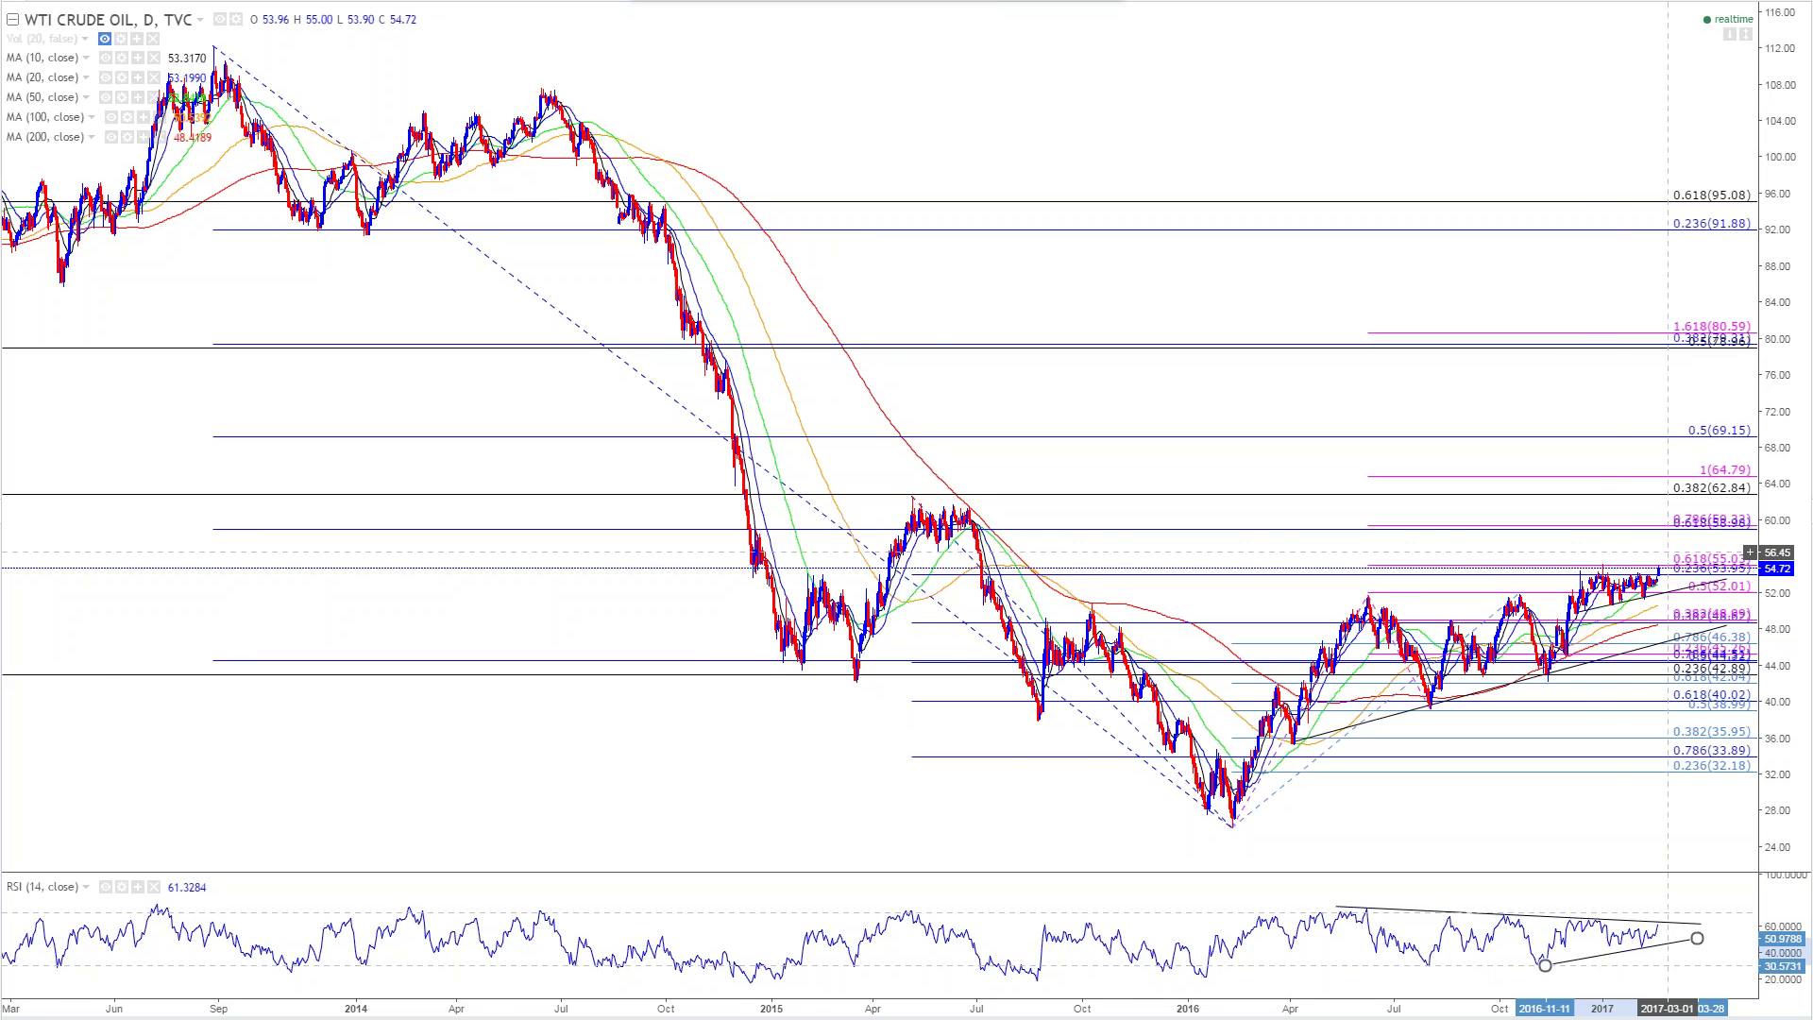
pyautogui.scroll(5, 1668, 552)
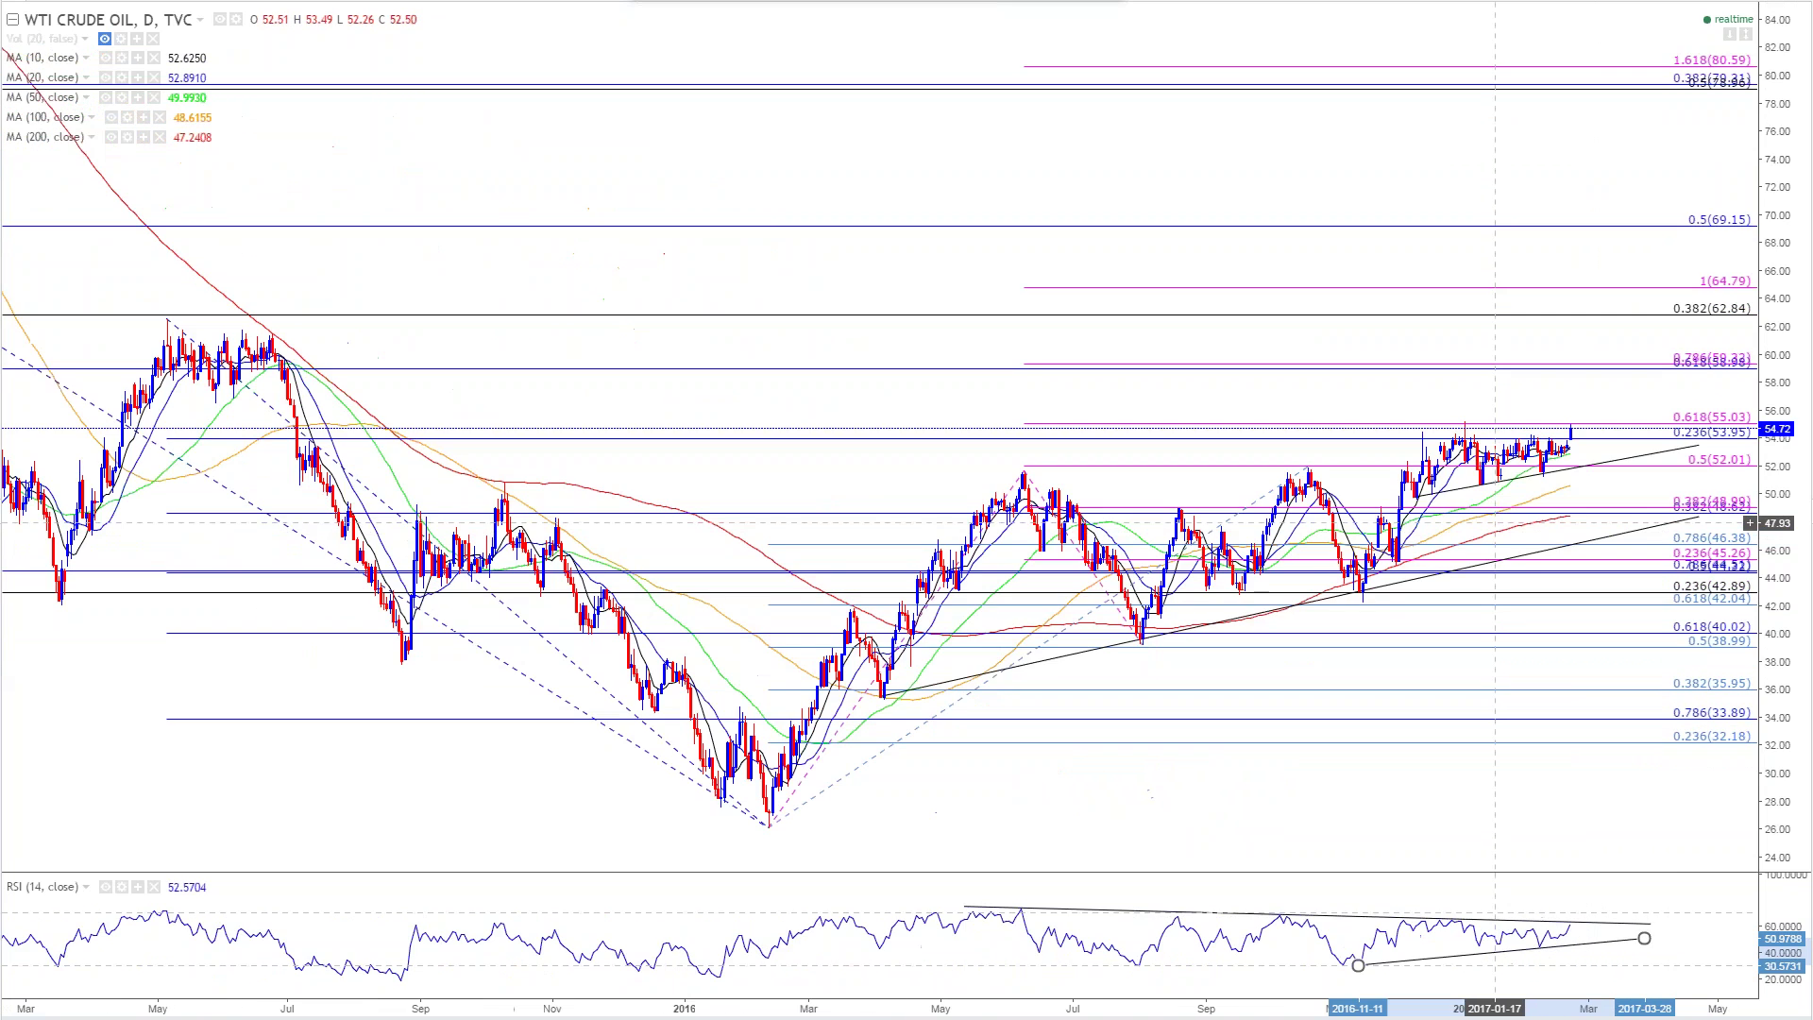
pyautogui.scroll(2, 1358, 420)
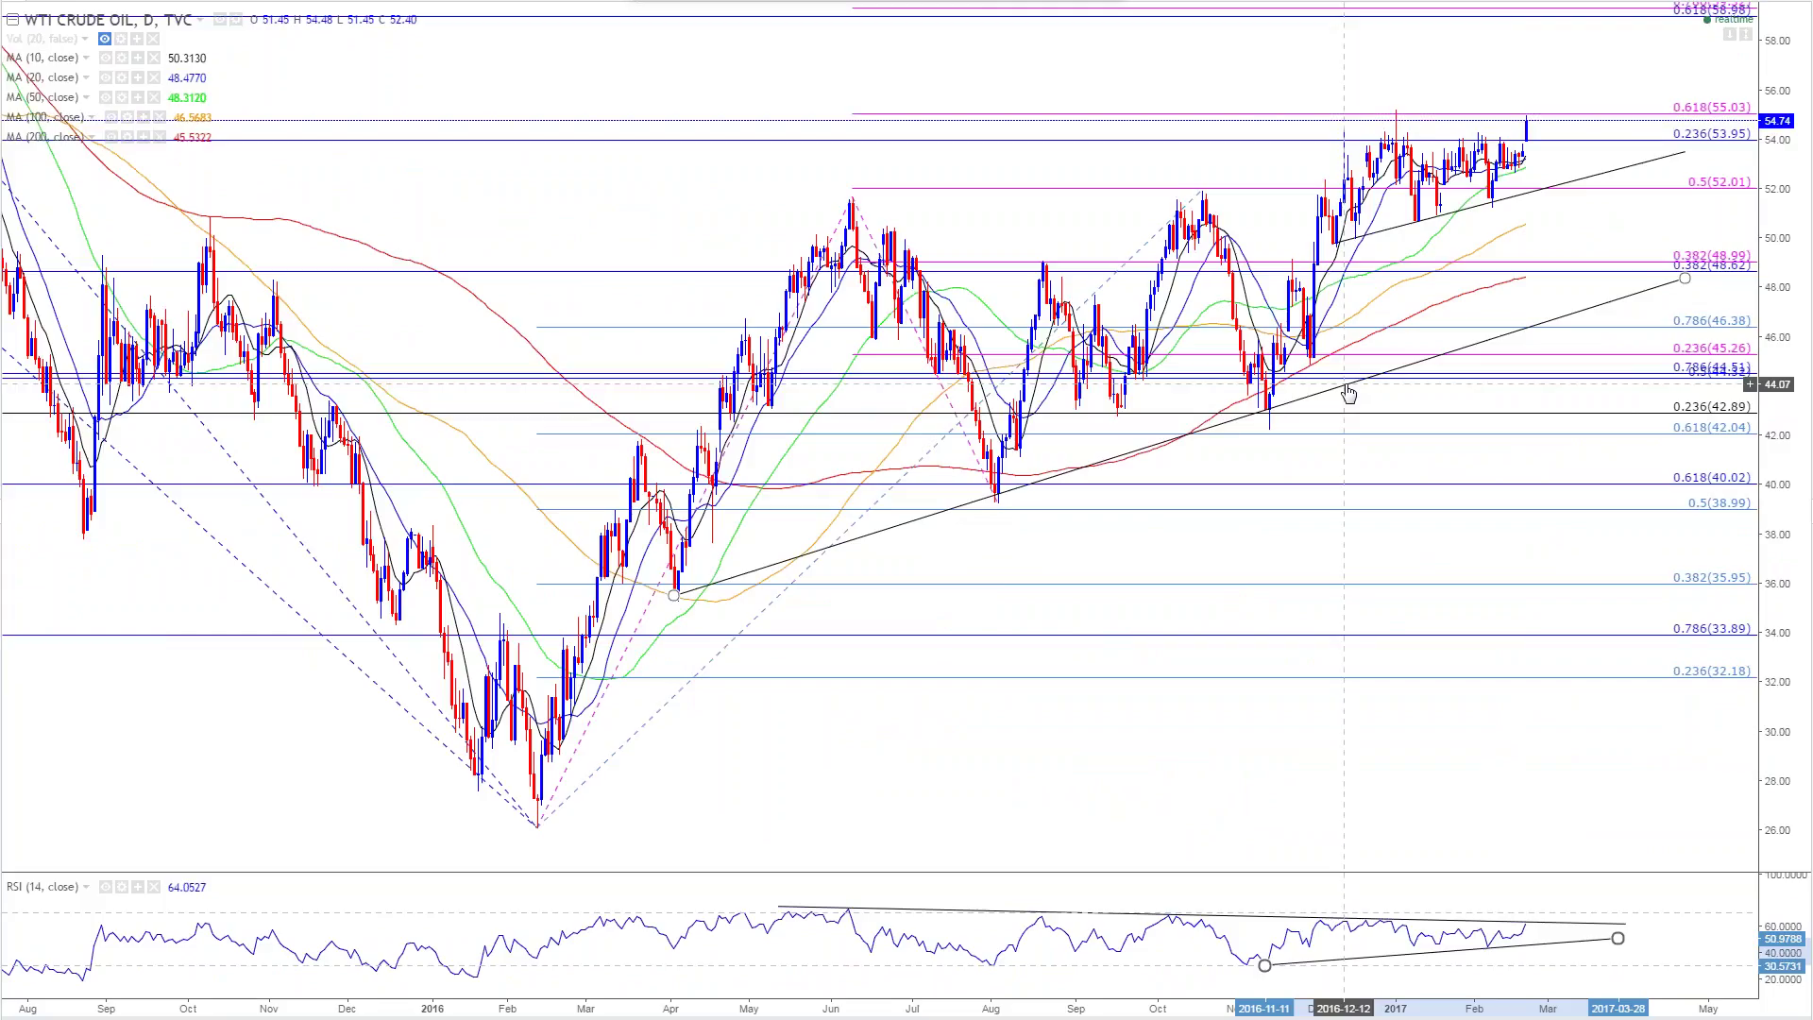
# Step: Load the USDCAD chart and zoom to frame the recent price action
pyautogui.write('USDCAD')
pyautogui.press('Return')
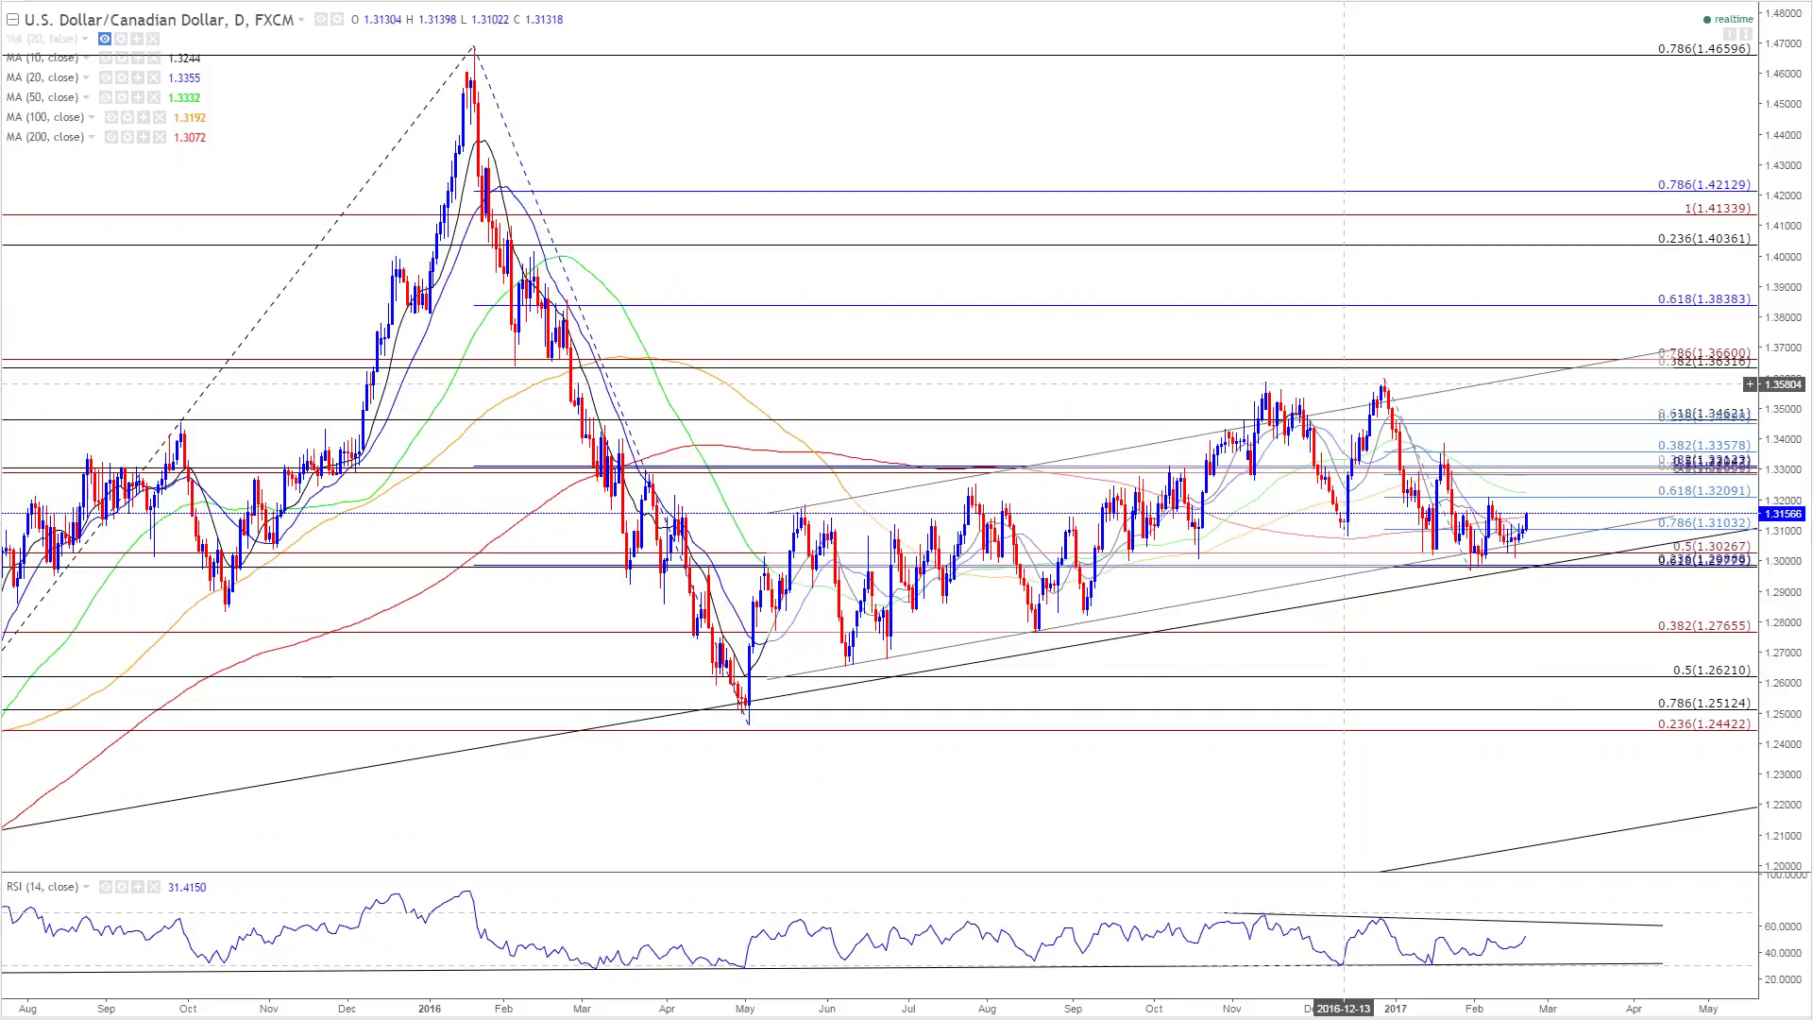
pyautogui.scroll(3, 1686, 694)
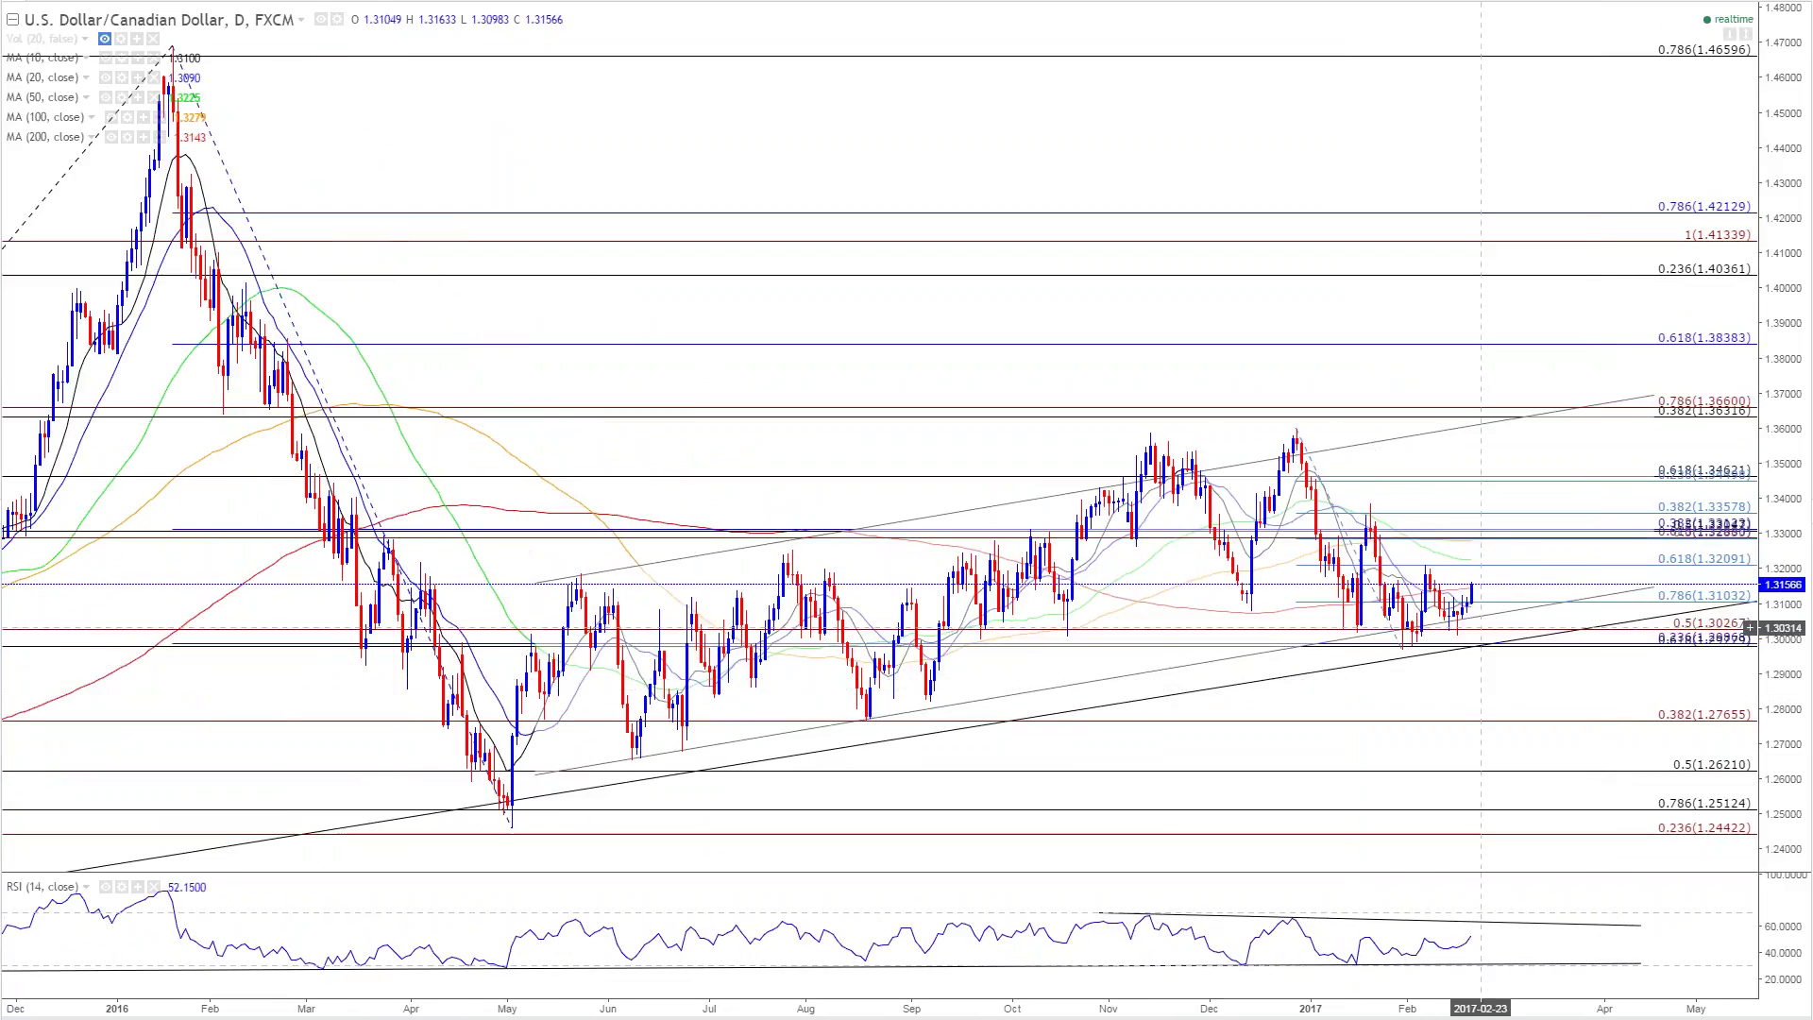
pyautogui.scroll(3, 1480, 628)
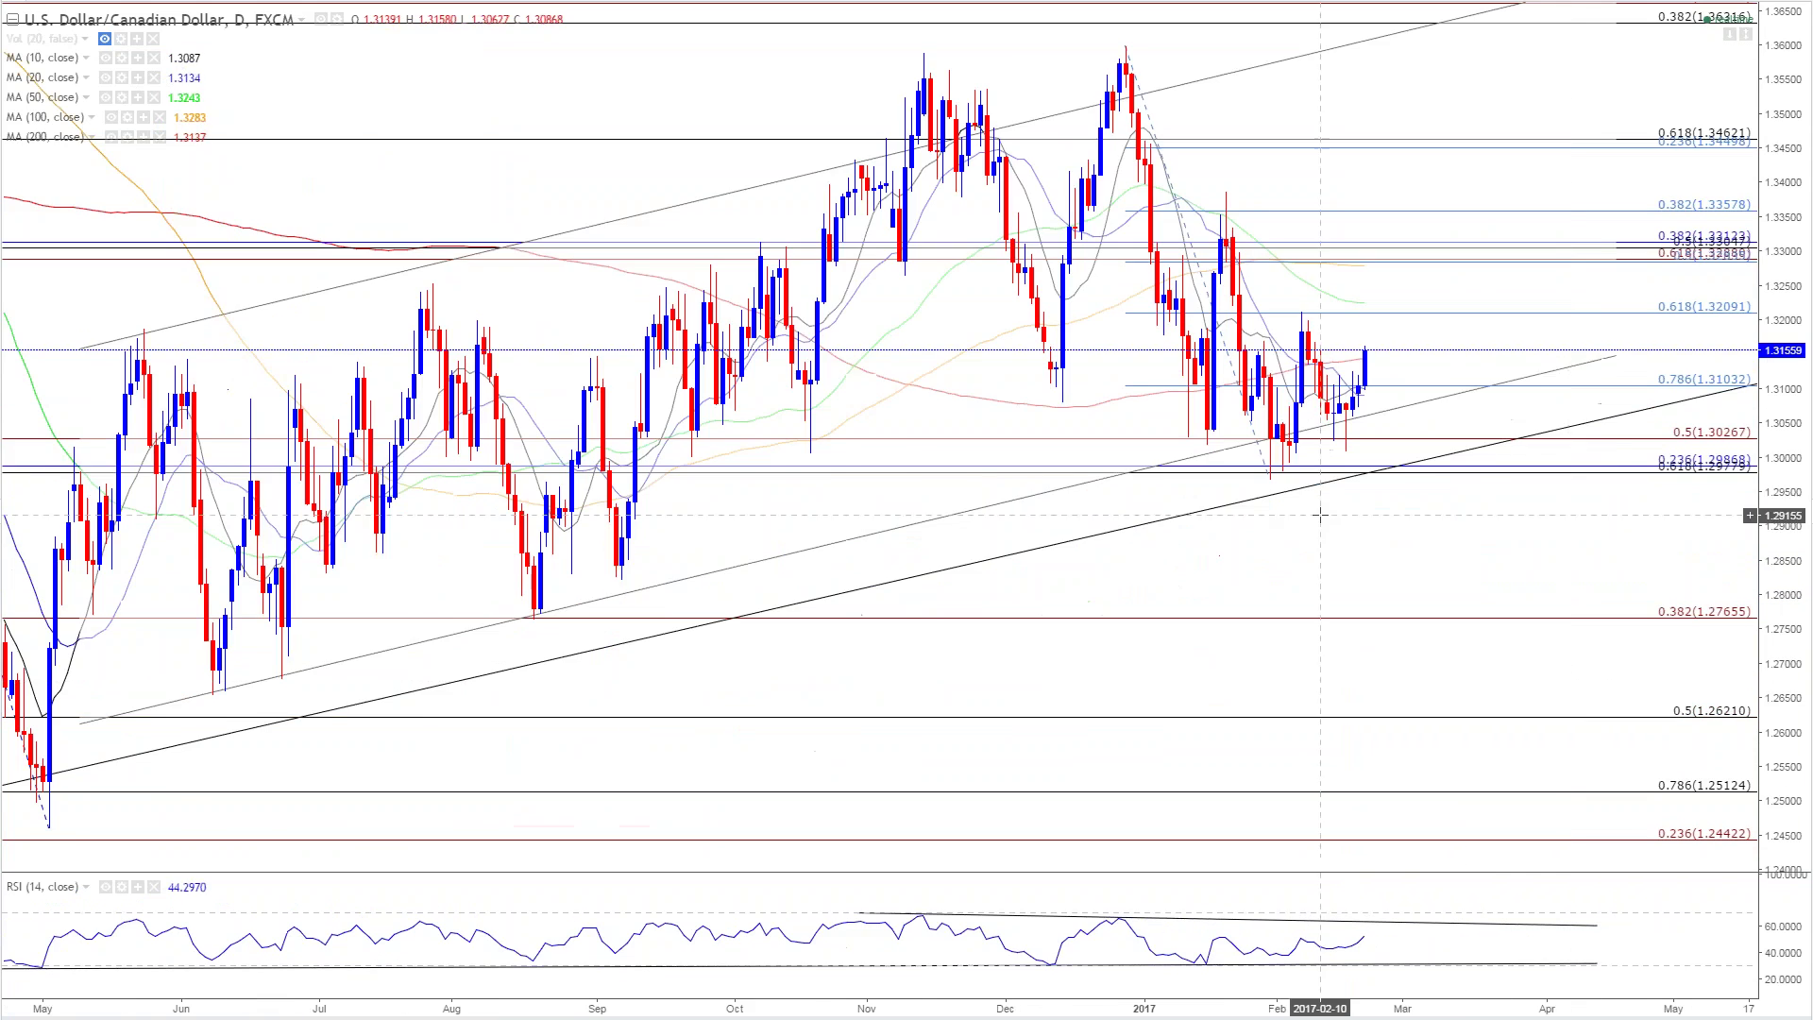
pyautogui.scroll(-1, 1358, 523)
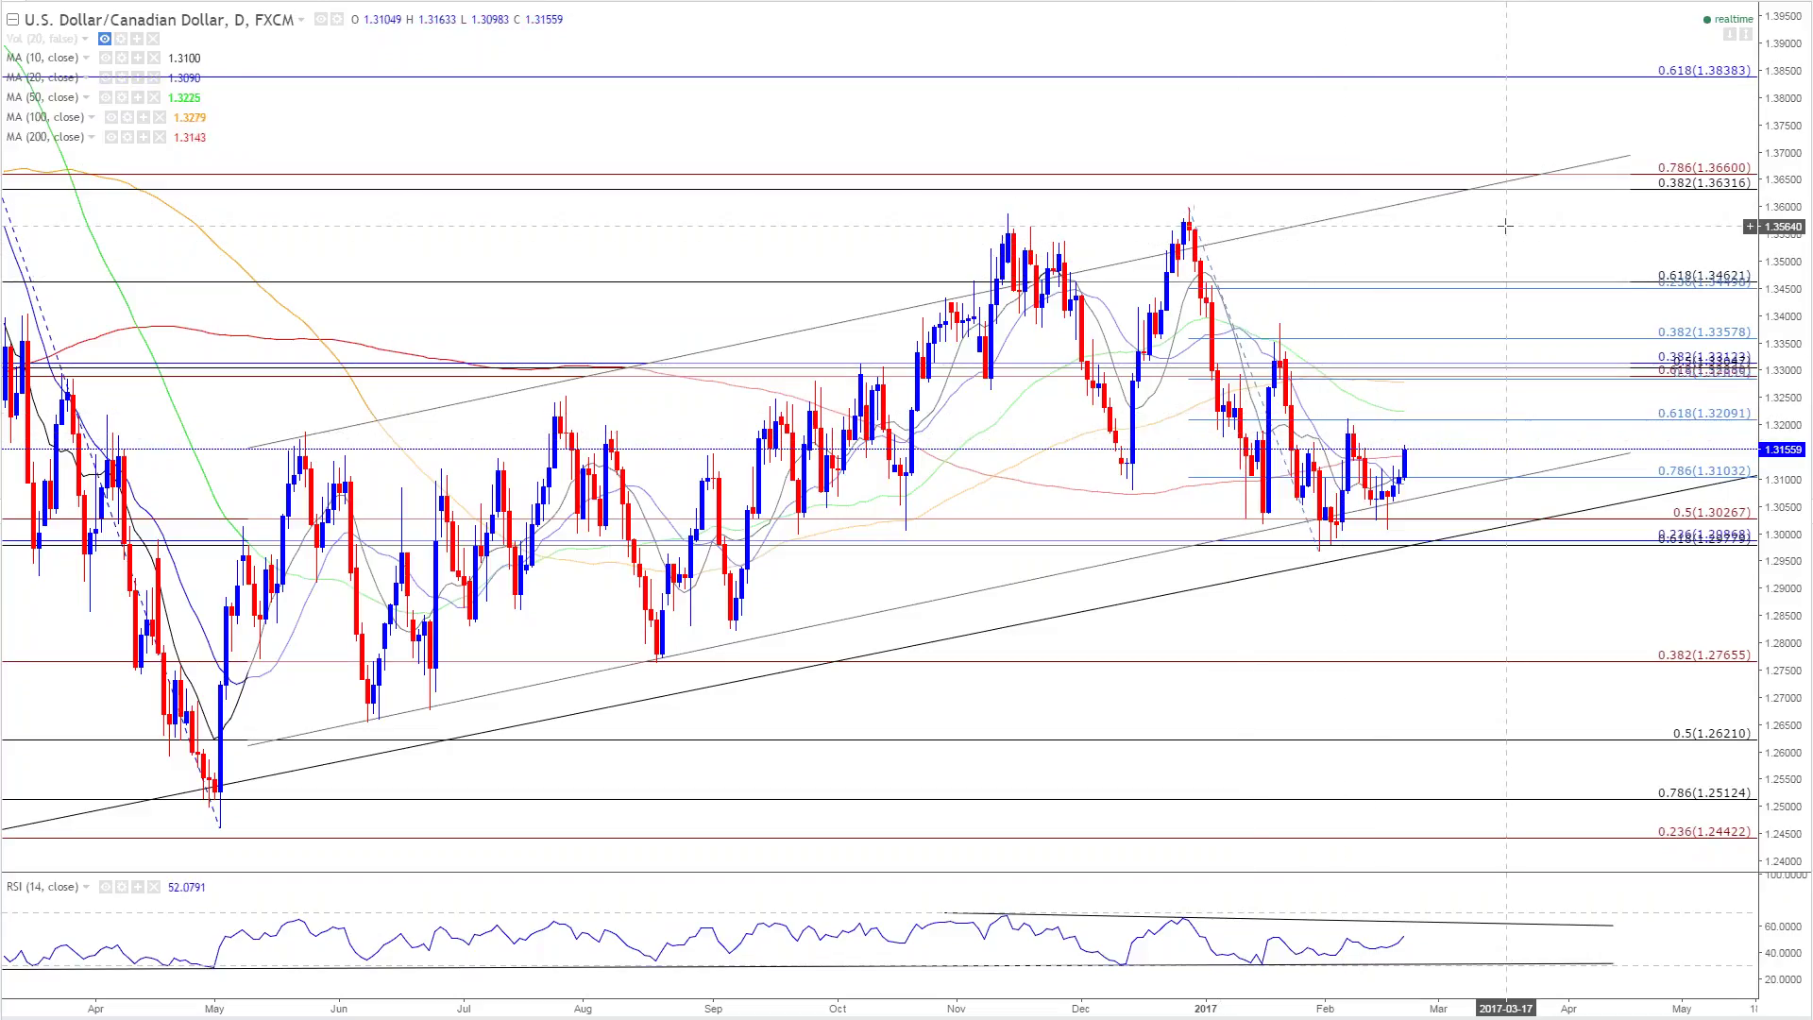
pyautogui.scroll(-2, 1506, 226)
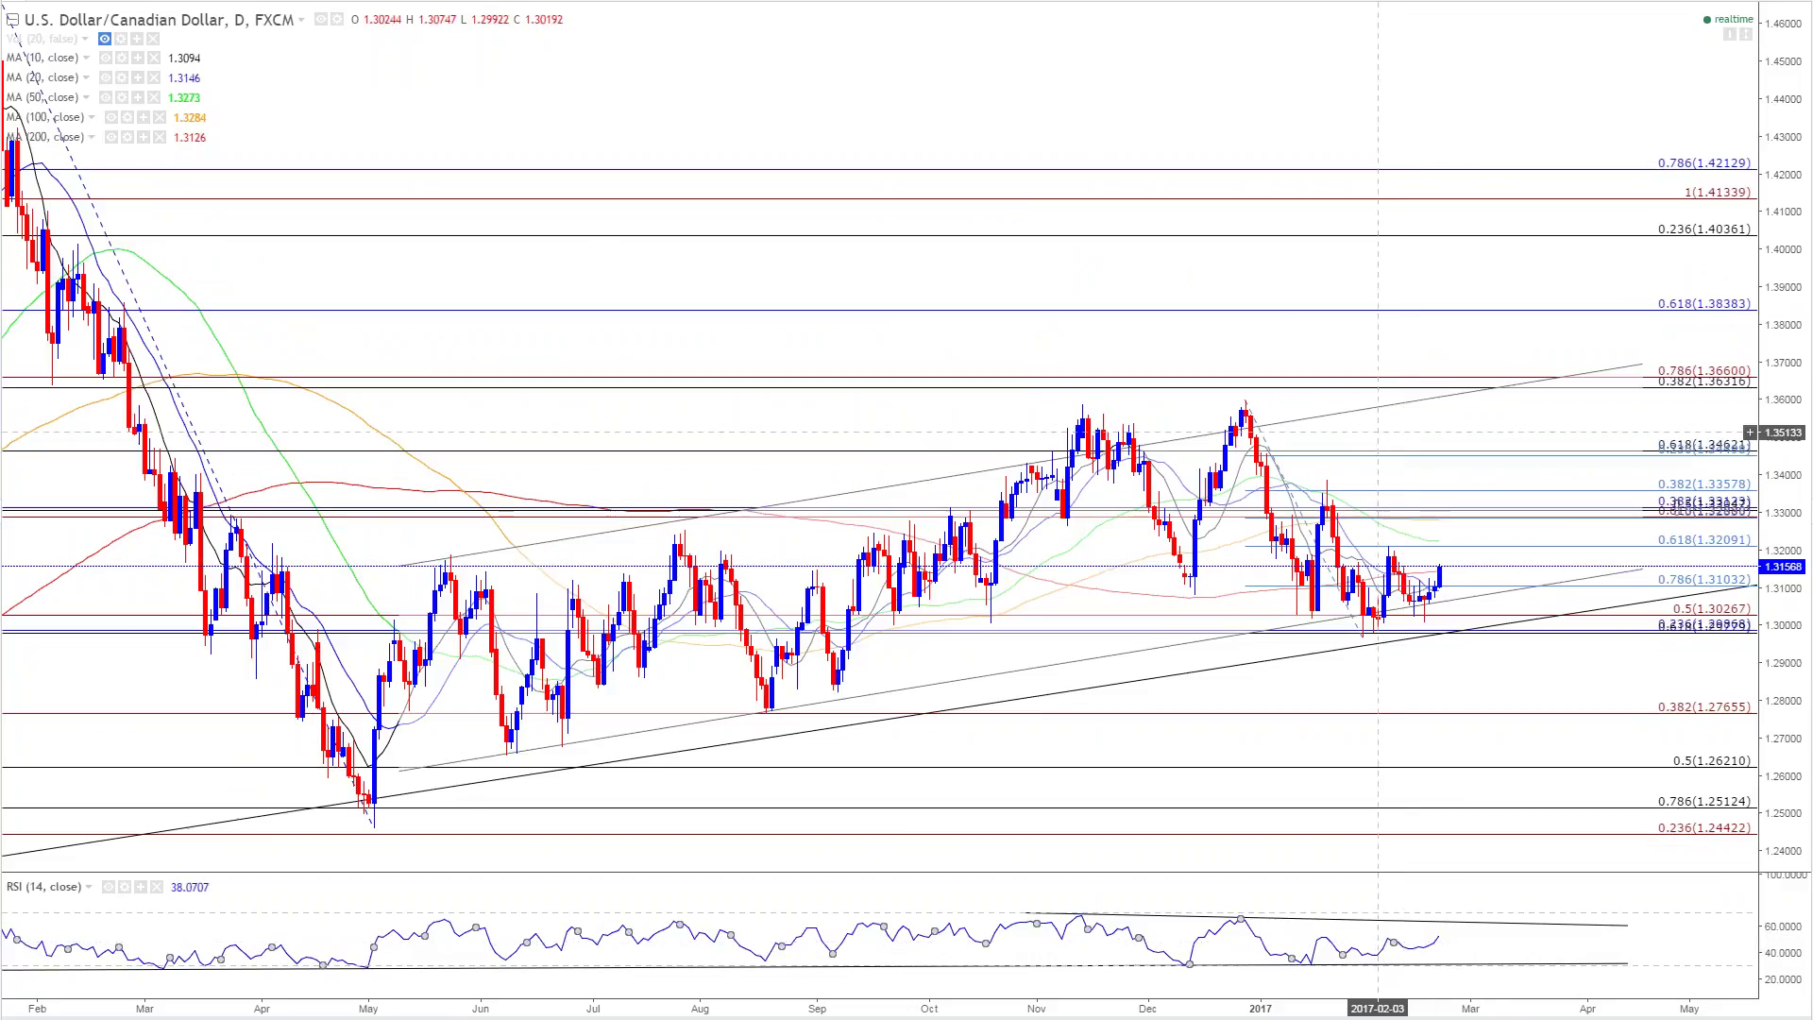
pyautogui.scroll(-2, 1389, 561)
pyautogui.scroll(-3, 1388, 561)
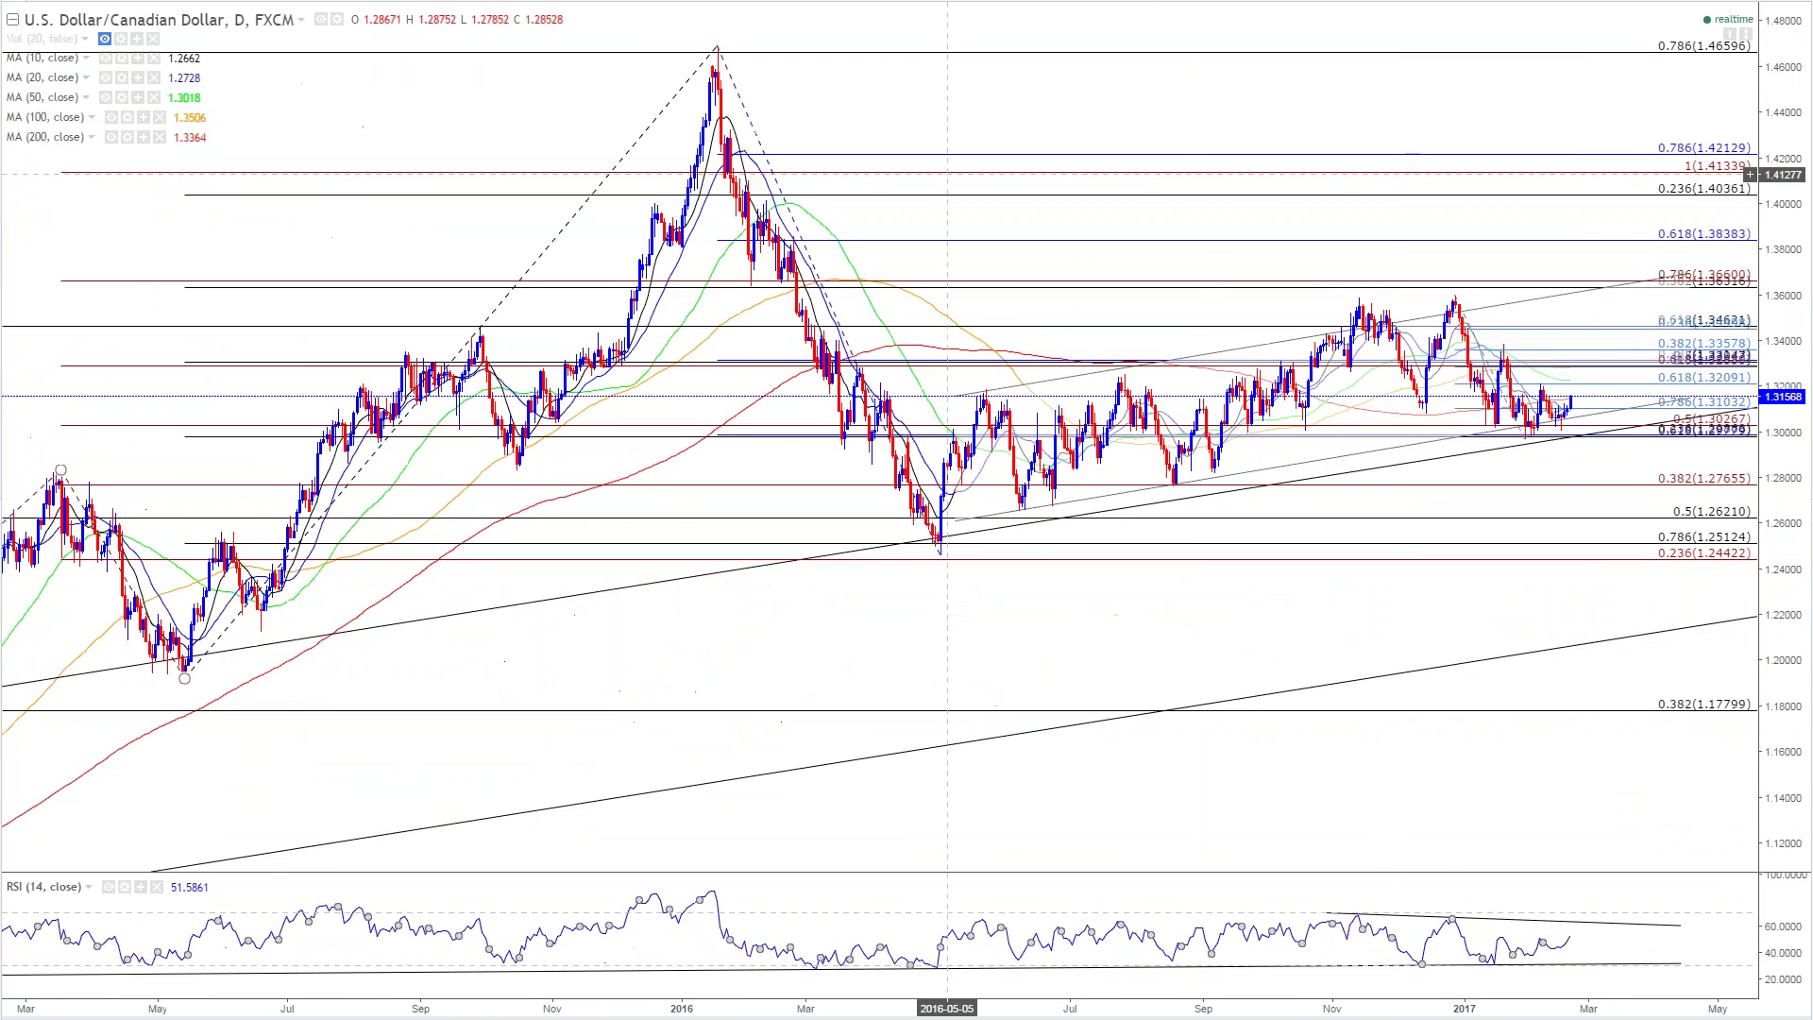
# Step: Select the rising parallel channel, then the trendline on the RSI pane
pyautogui.click(1357, 416)
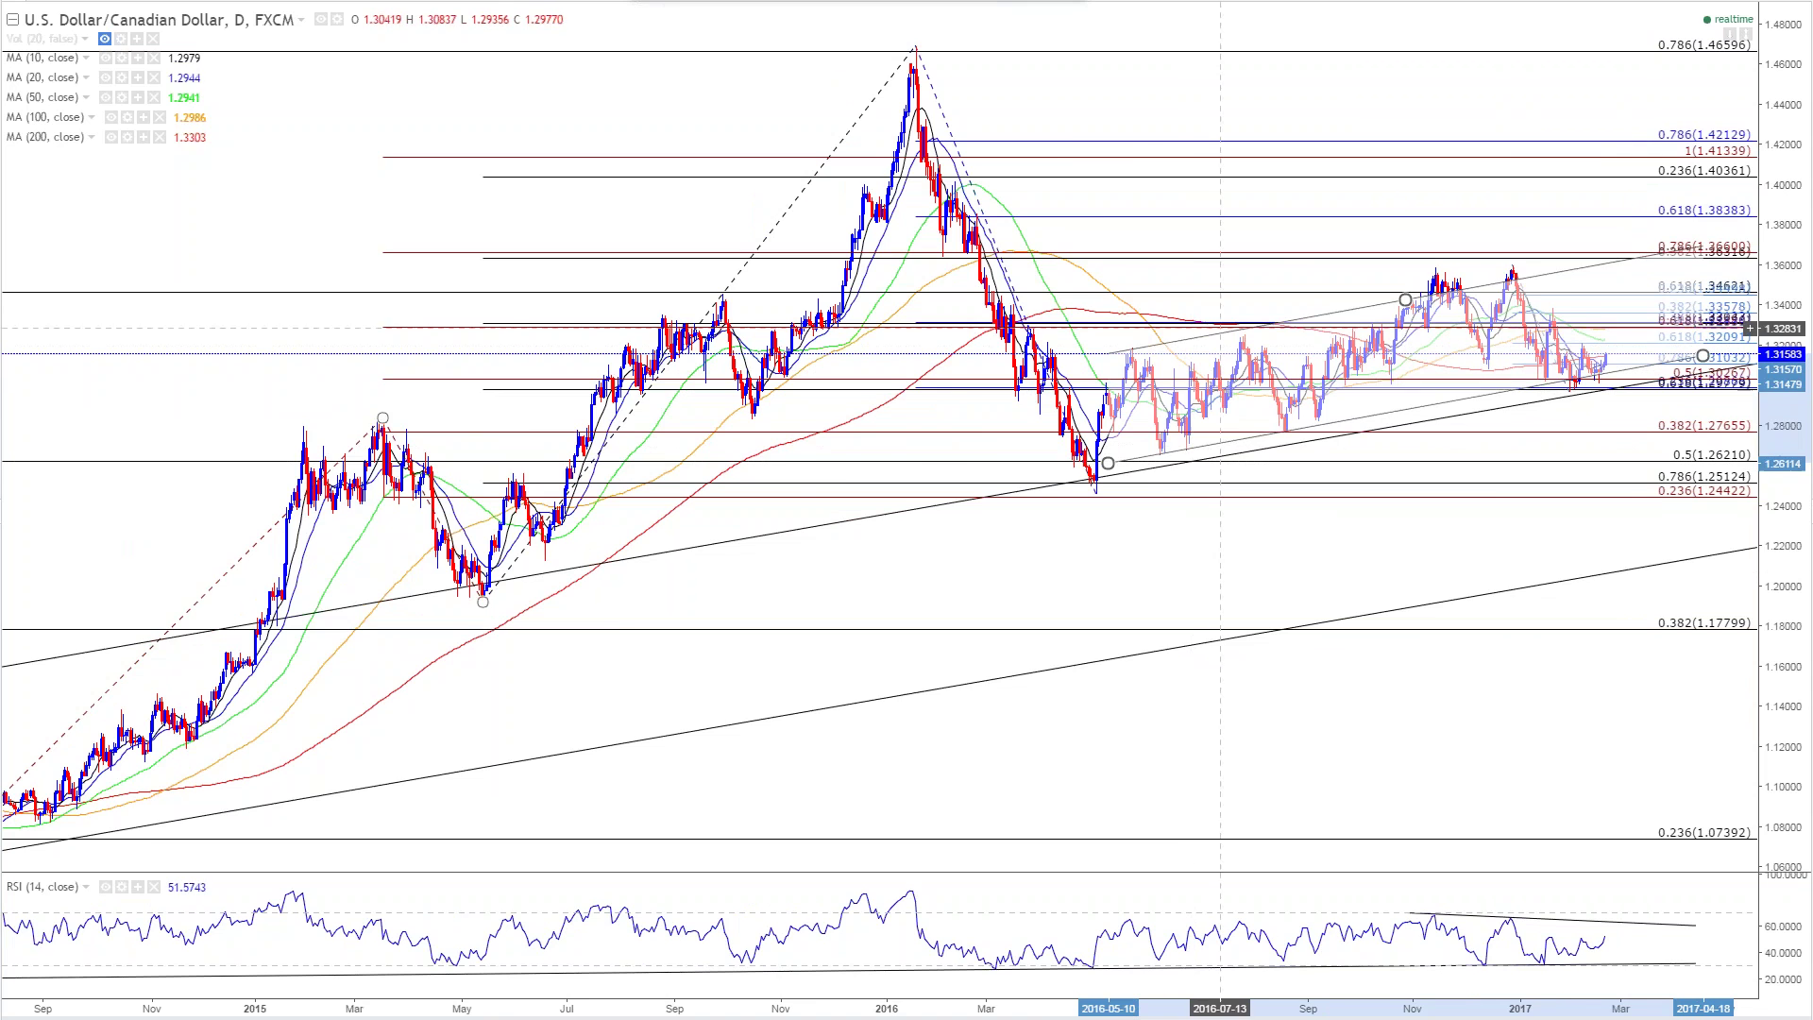
pyautogui.scroll(-8, 1195, 444)
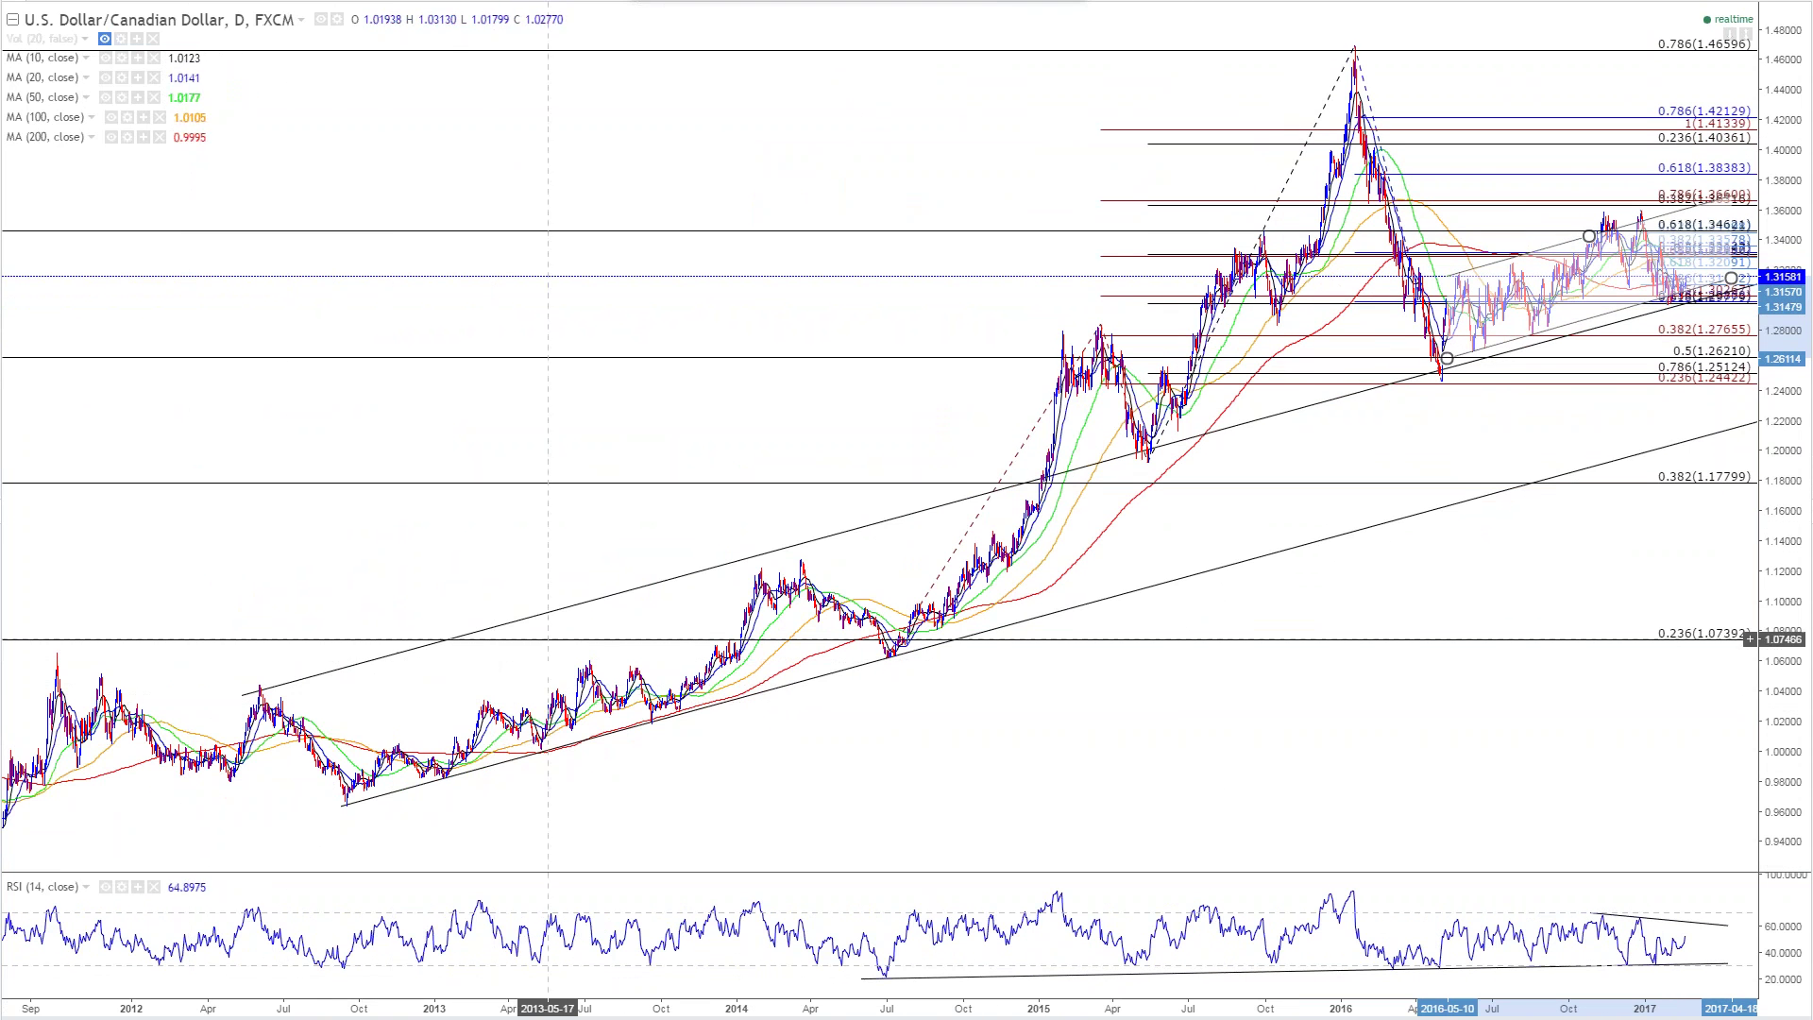
pyautogui.scroll(3, 1686, 416)
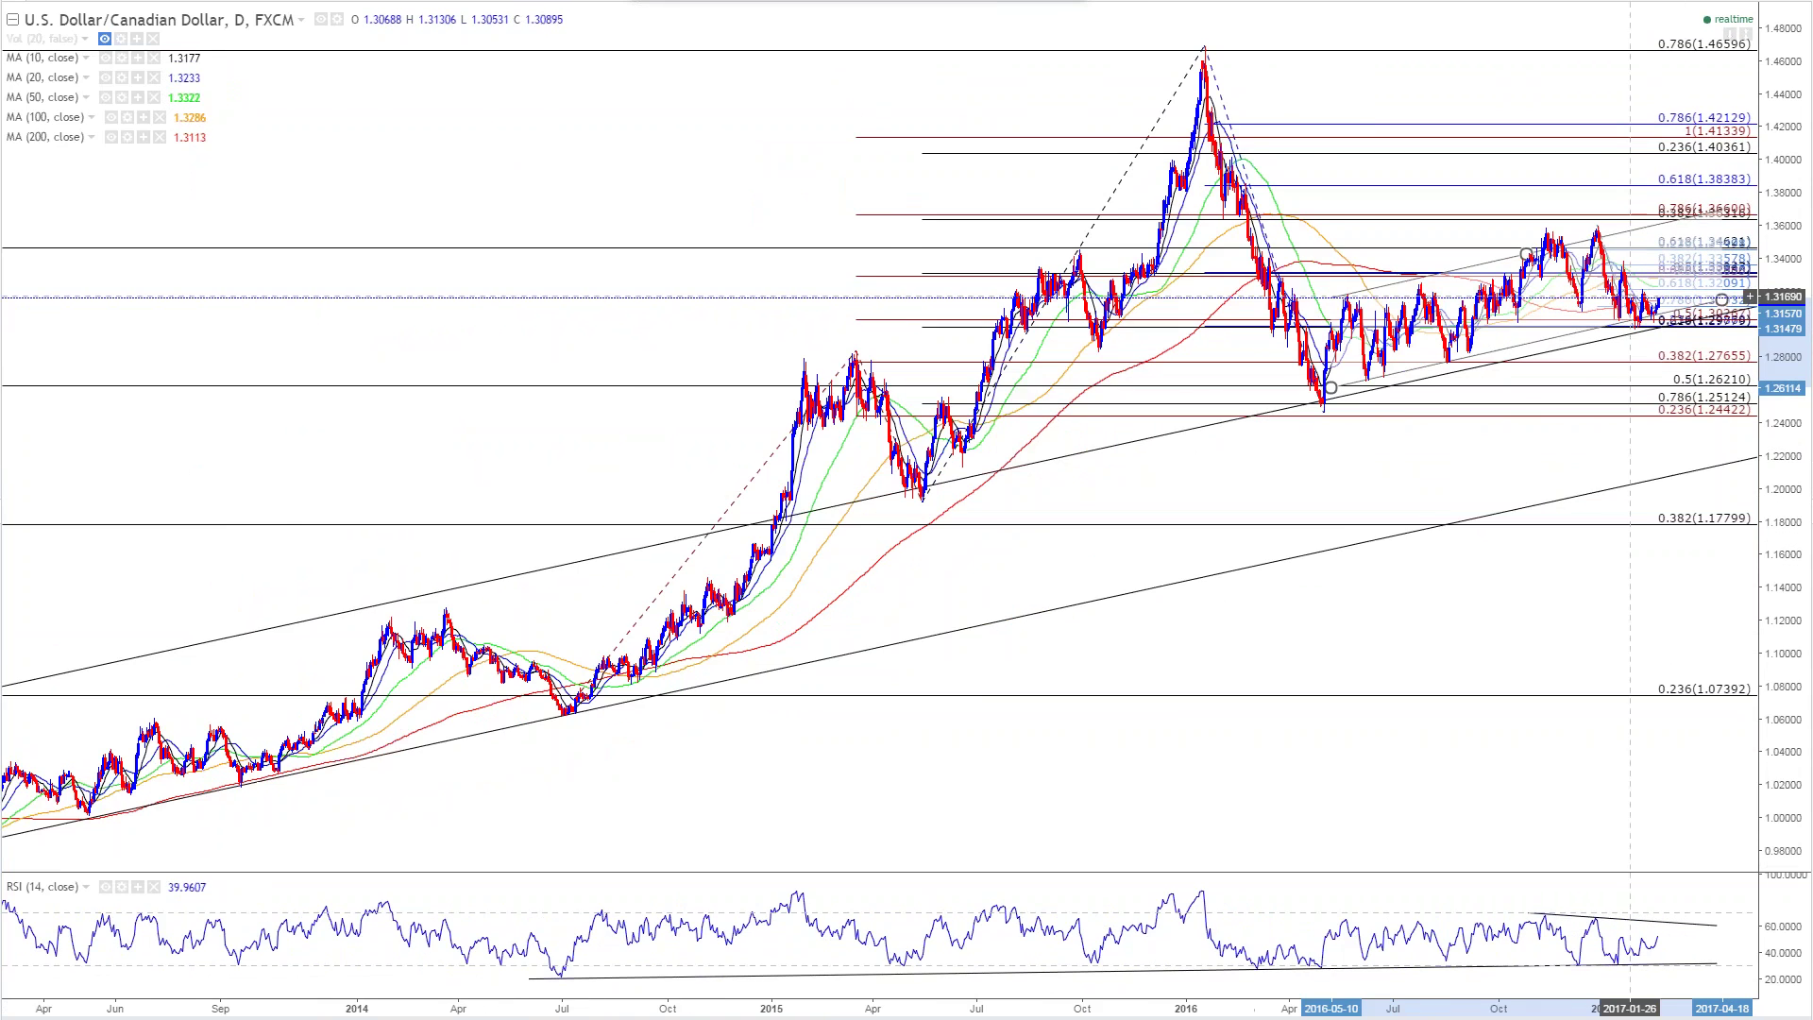
pyautogui.scroll(3, 1646, 307)
pyautogui.scroll(3, 1645, 307)
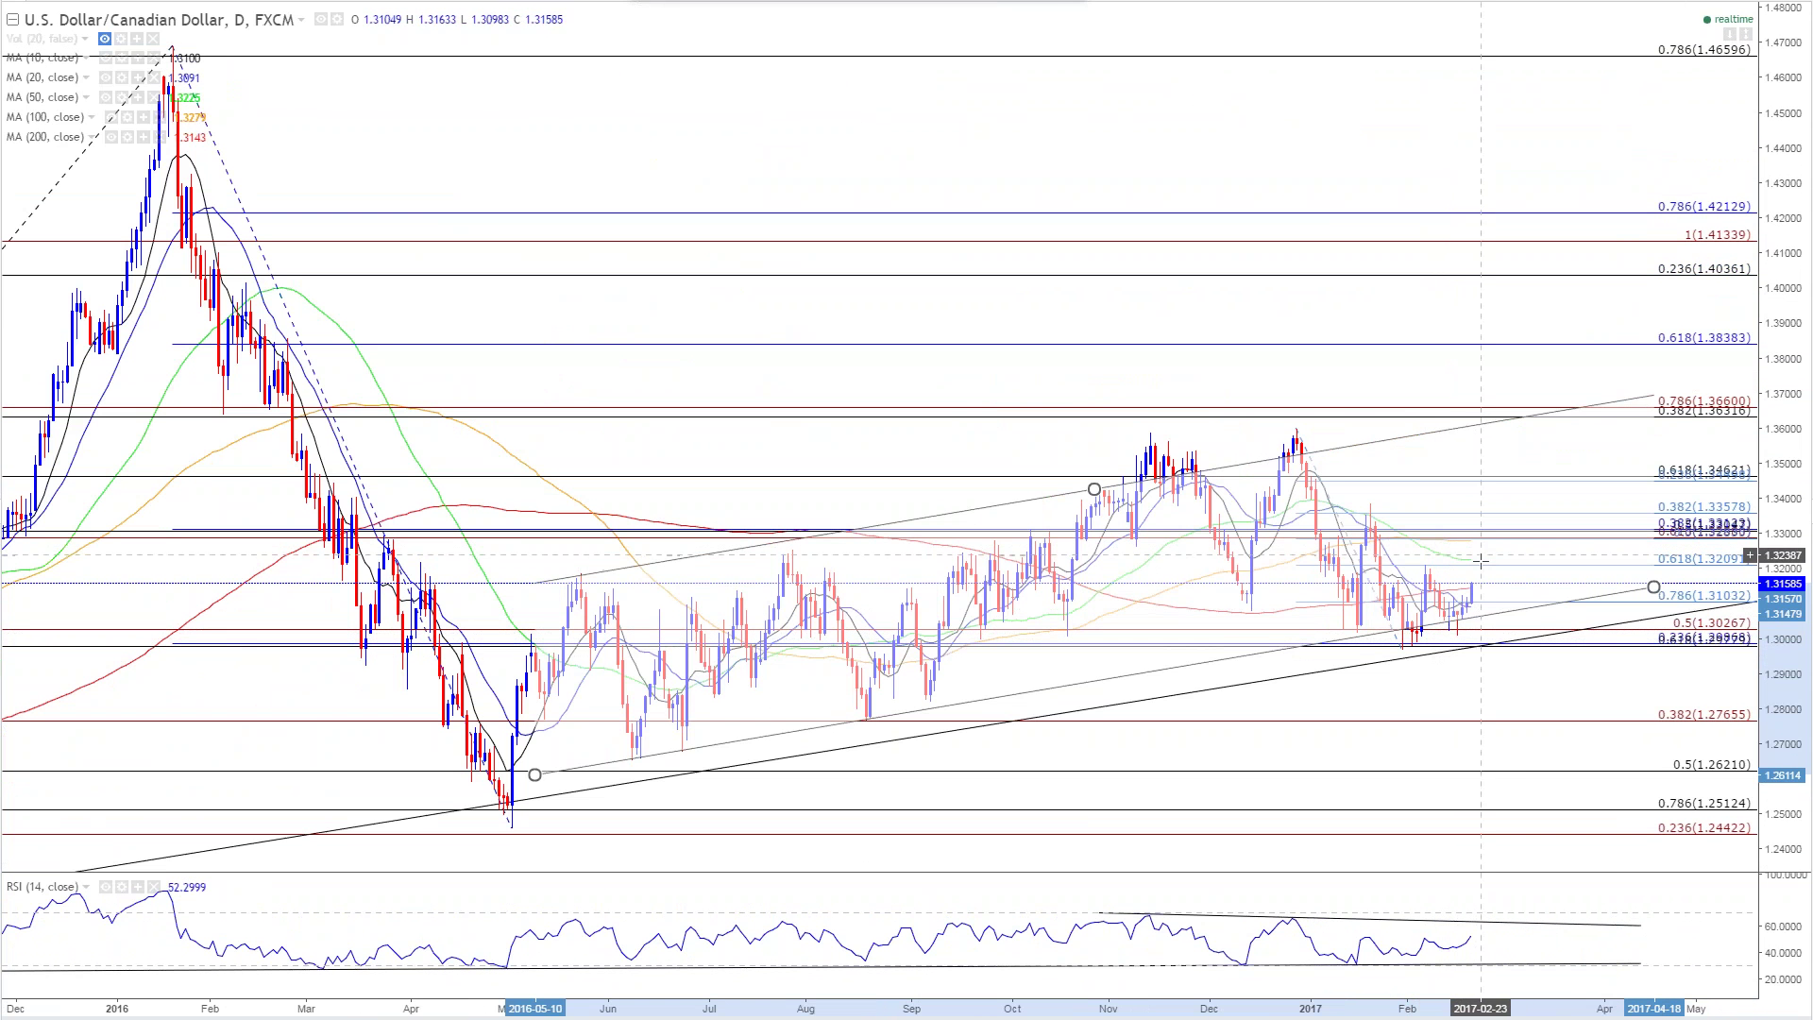
pyautogui.click(1098, 914)
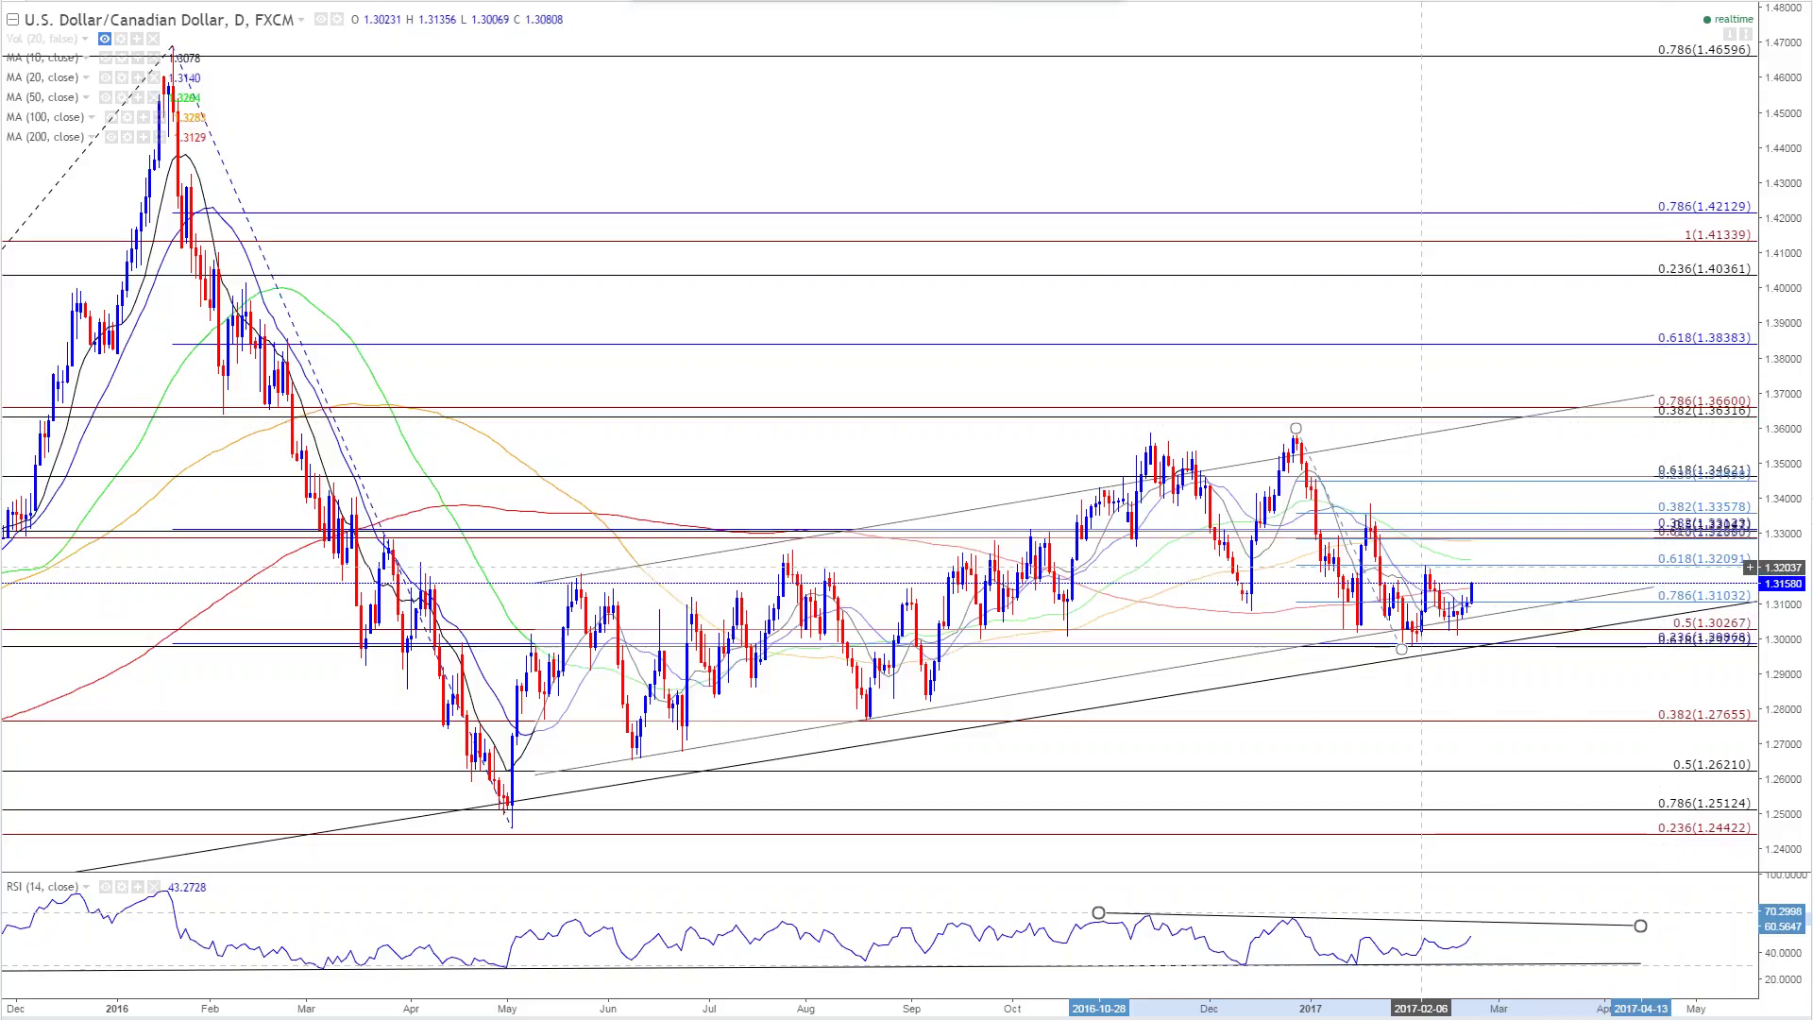
pyautogui.scroll(5, 1421, 571)
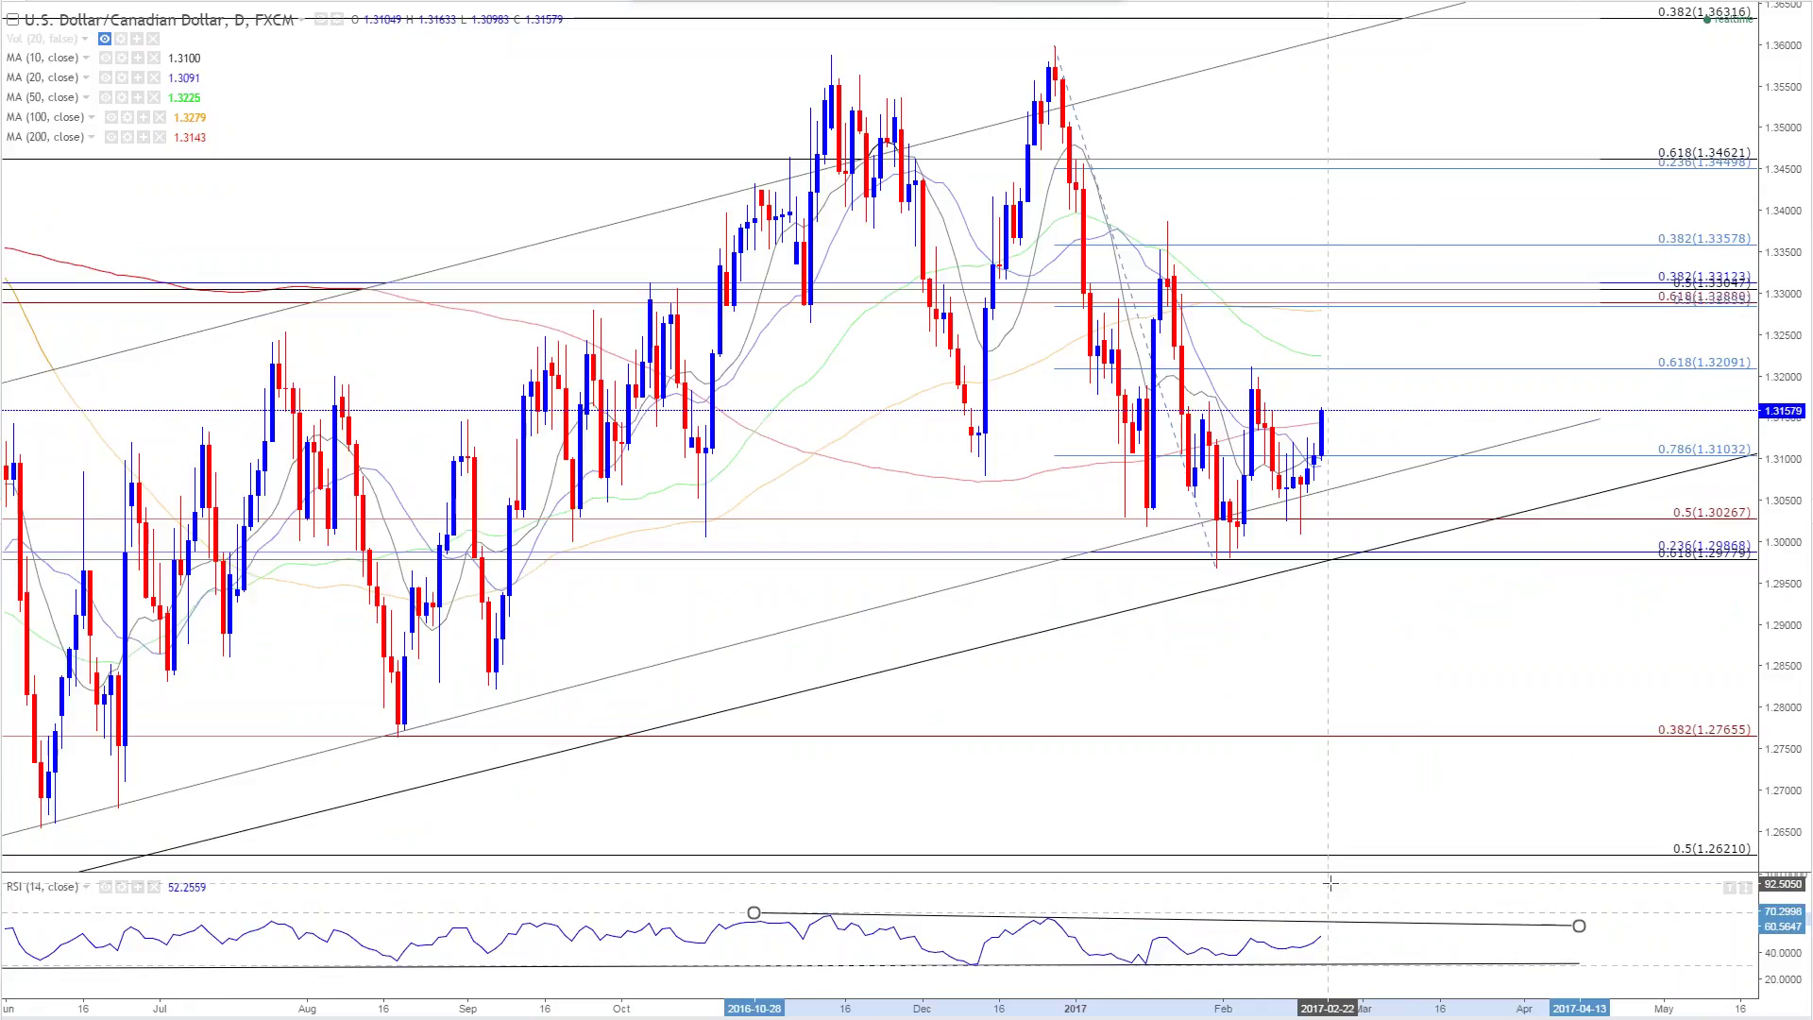
# Step: Load COPPER, draw a trend line from the early-January low, then delete it
pyautogui.write('C')
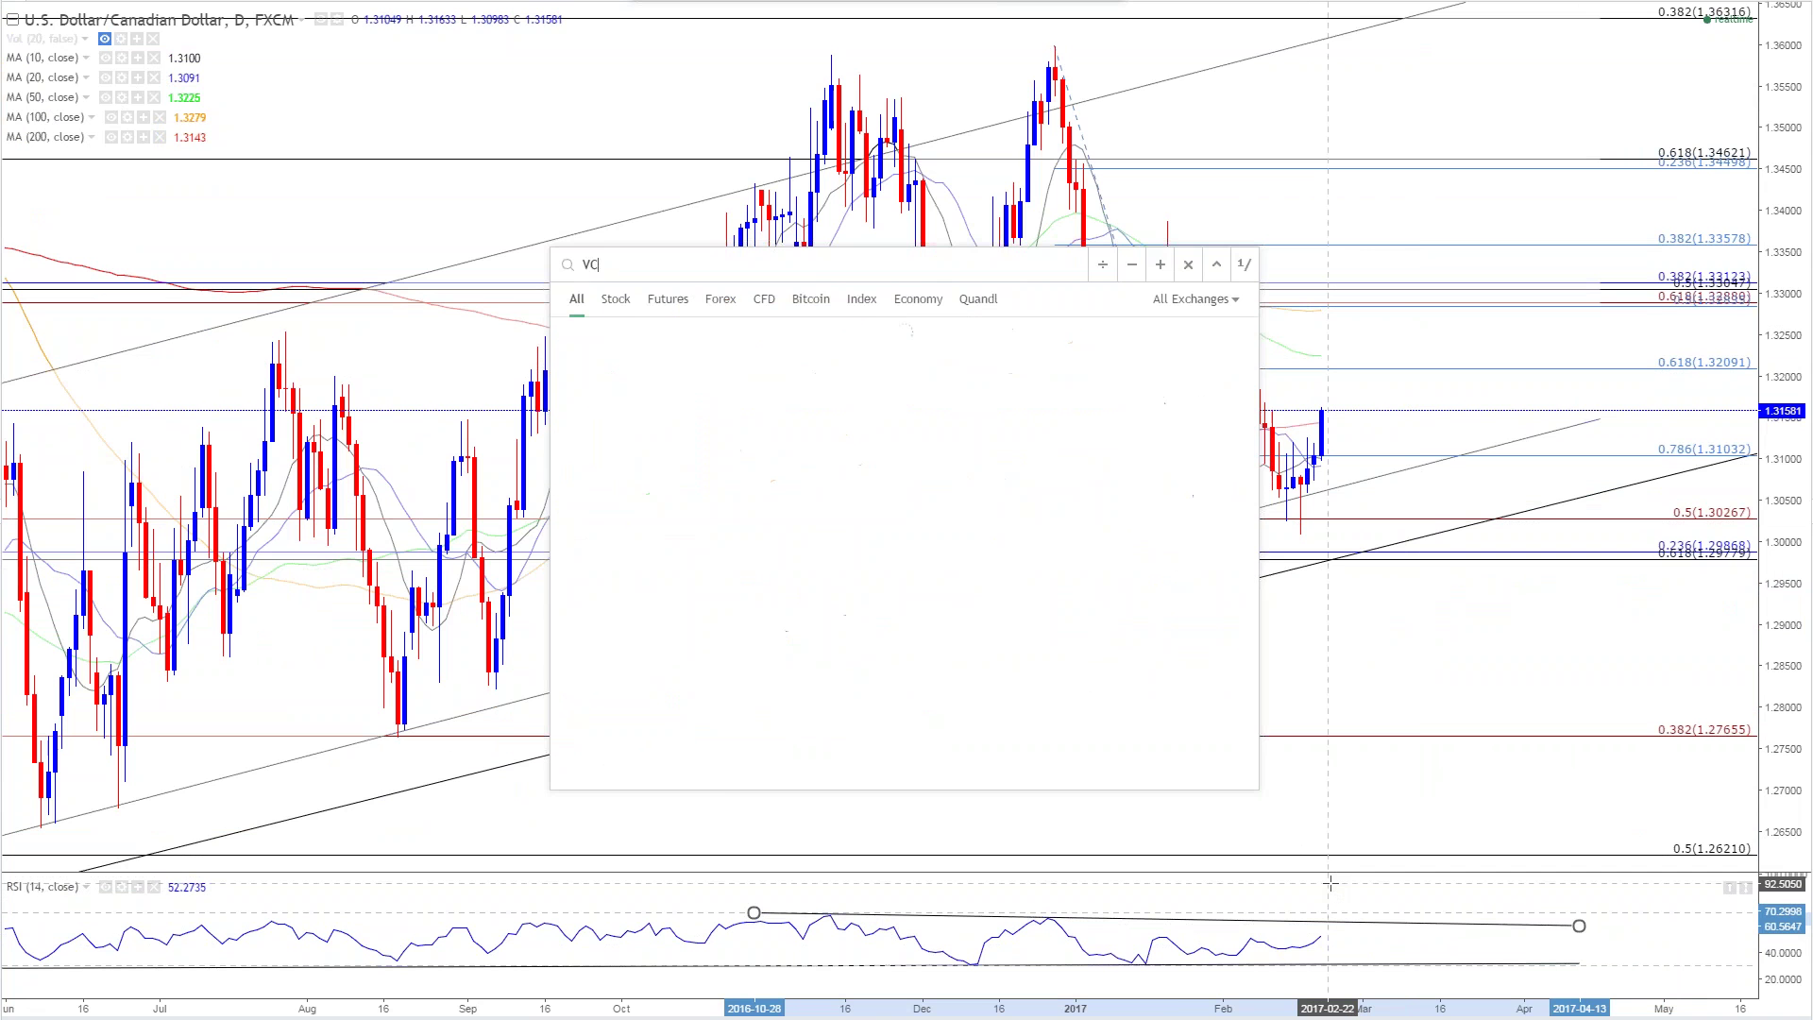
pyautogui.write('OPPER')
pyautogui.press('Return')
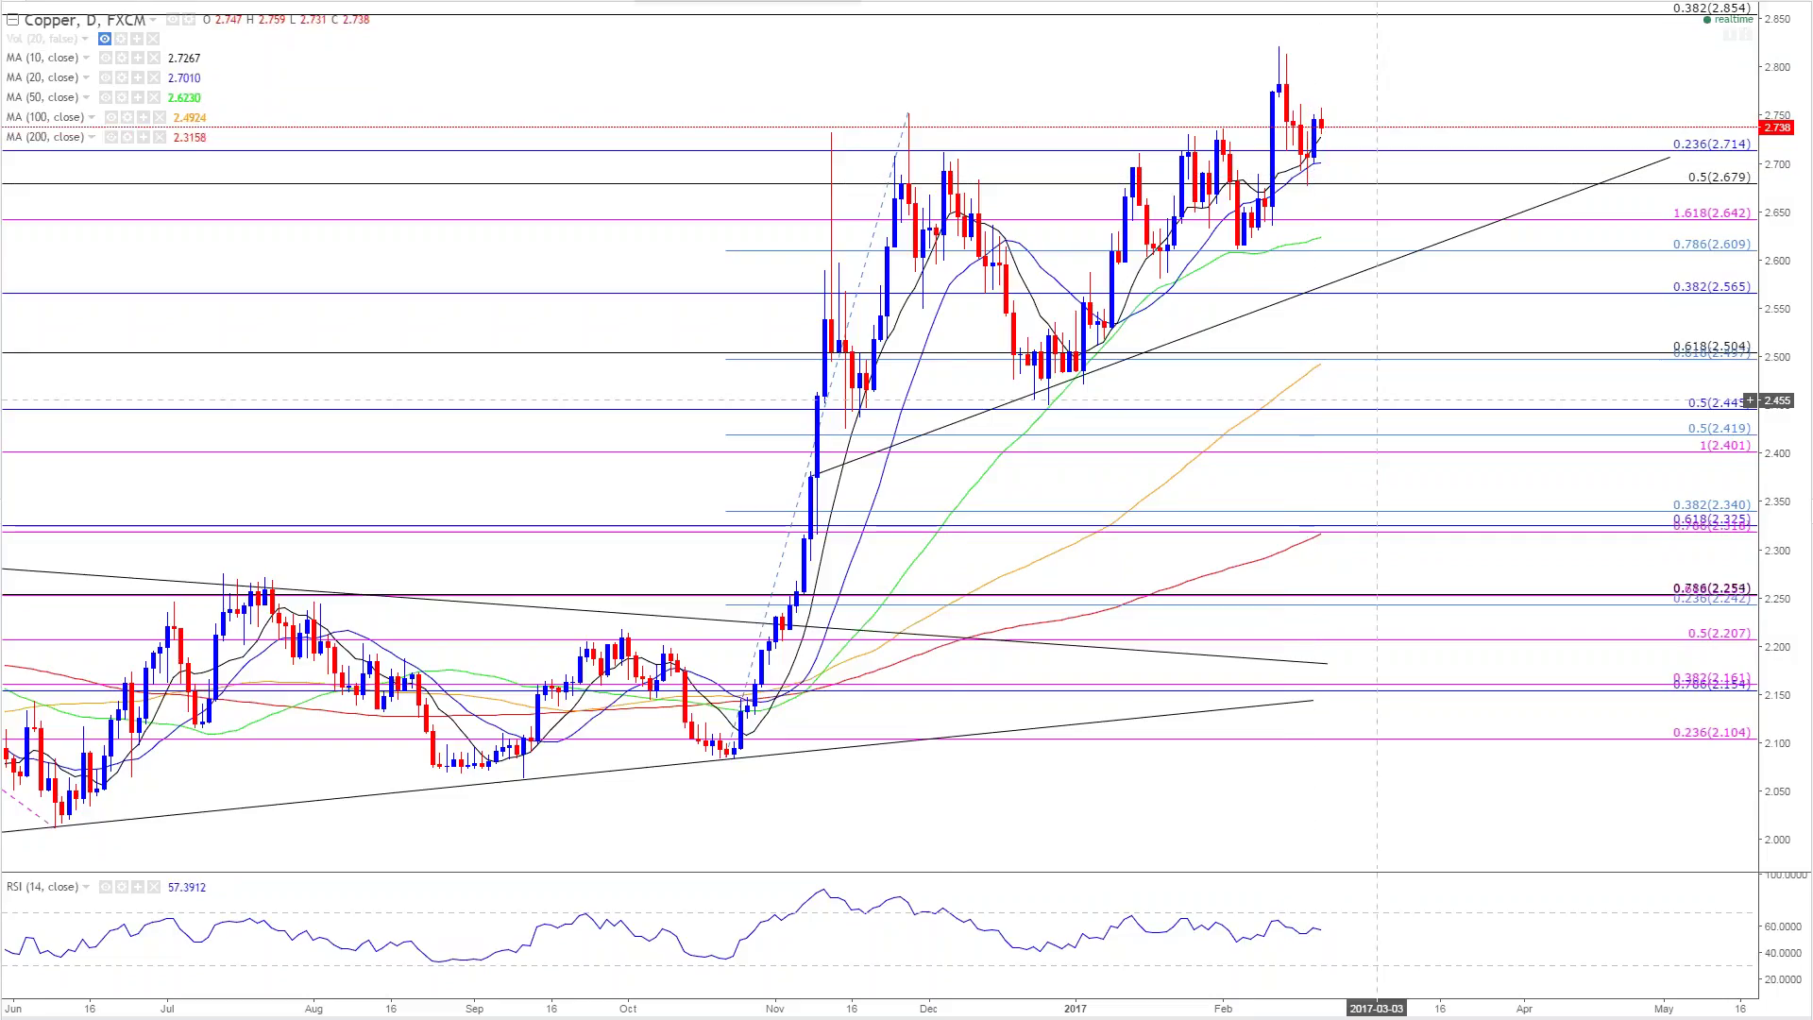
pyautogui.click(1075, 371)
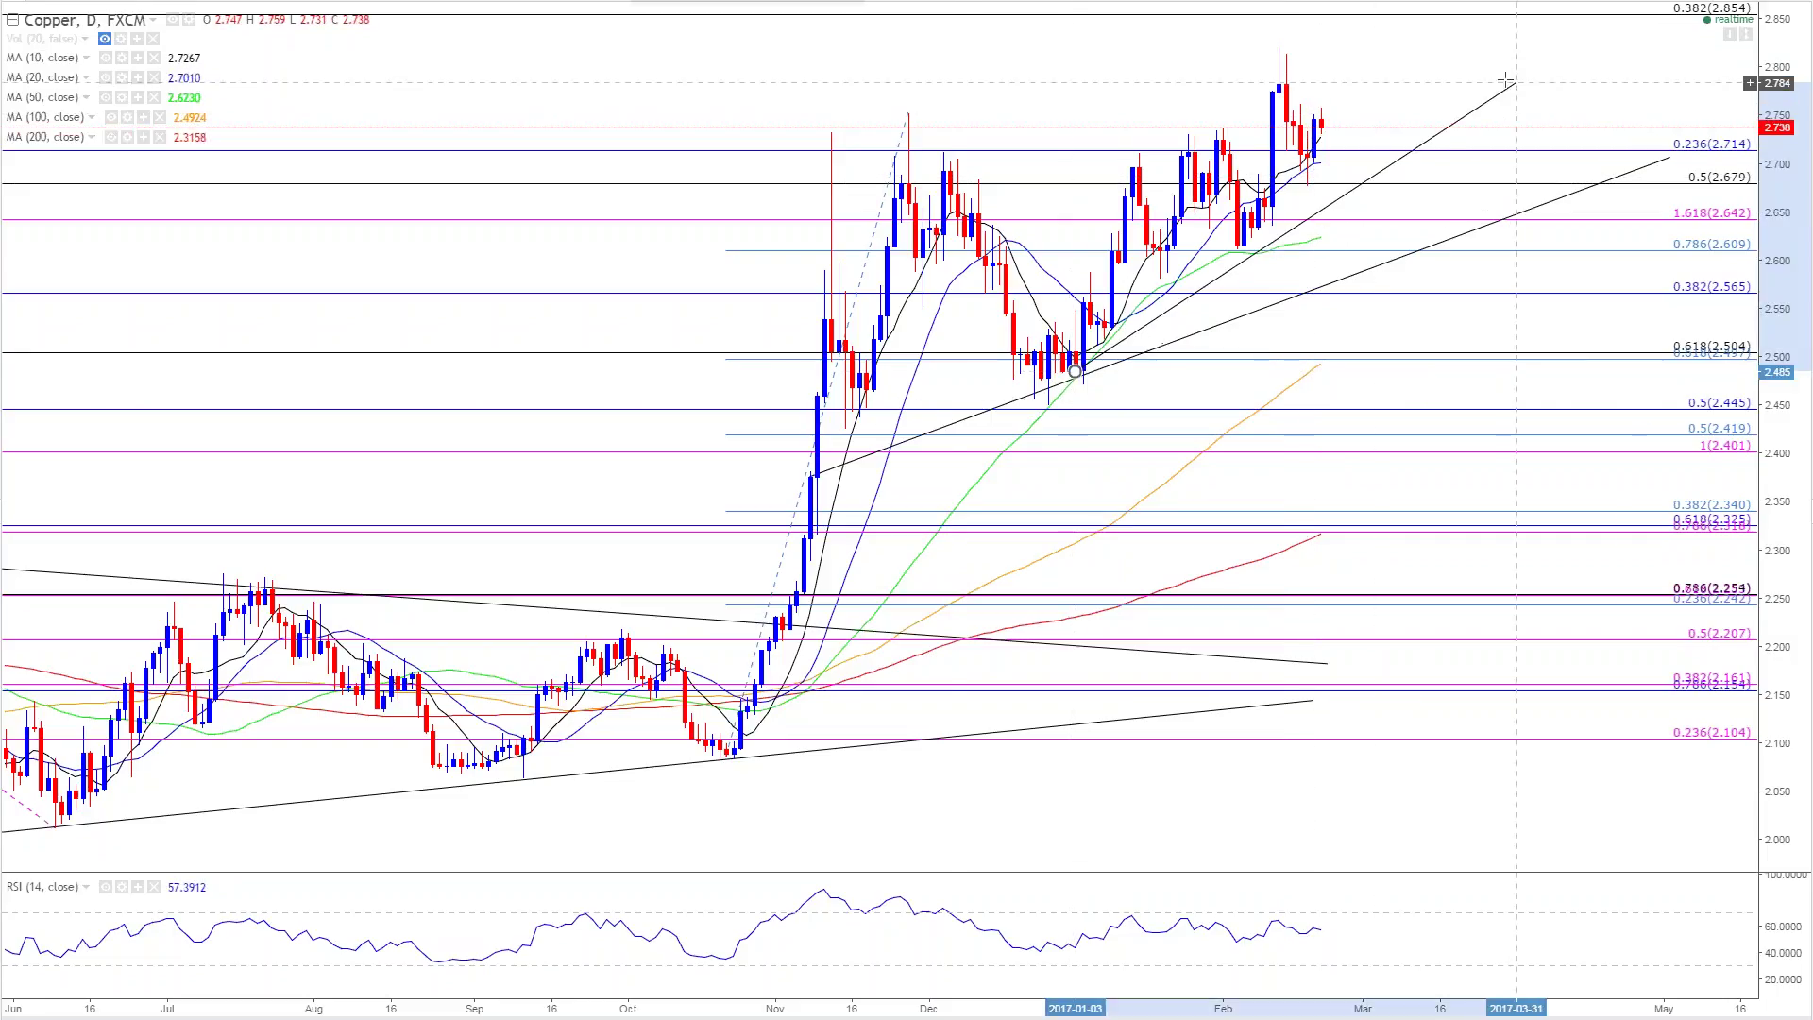
pyautogui.click(1467, 70)
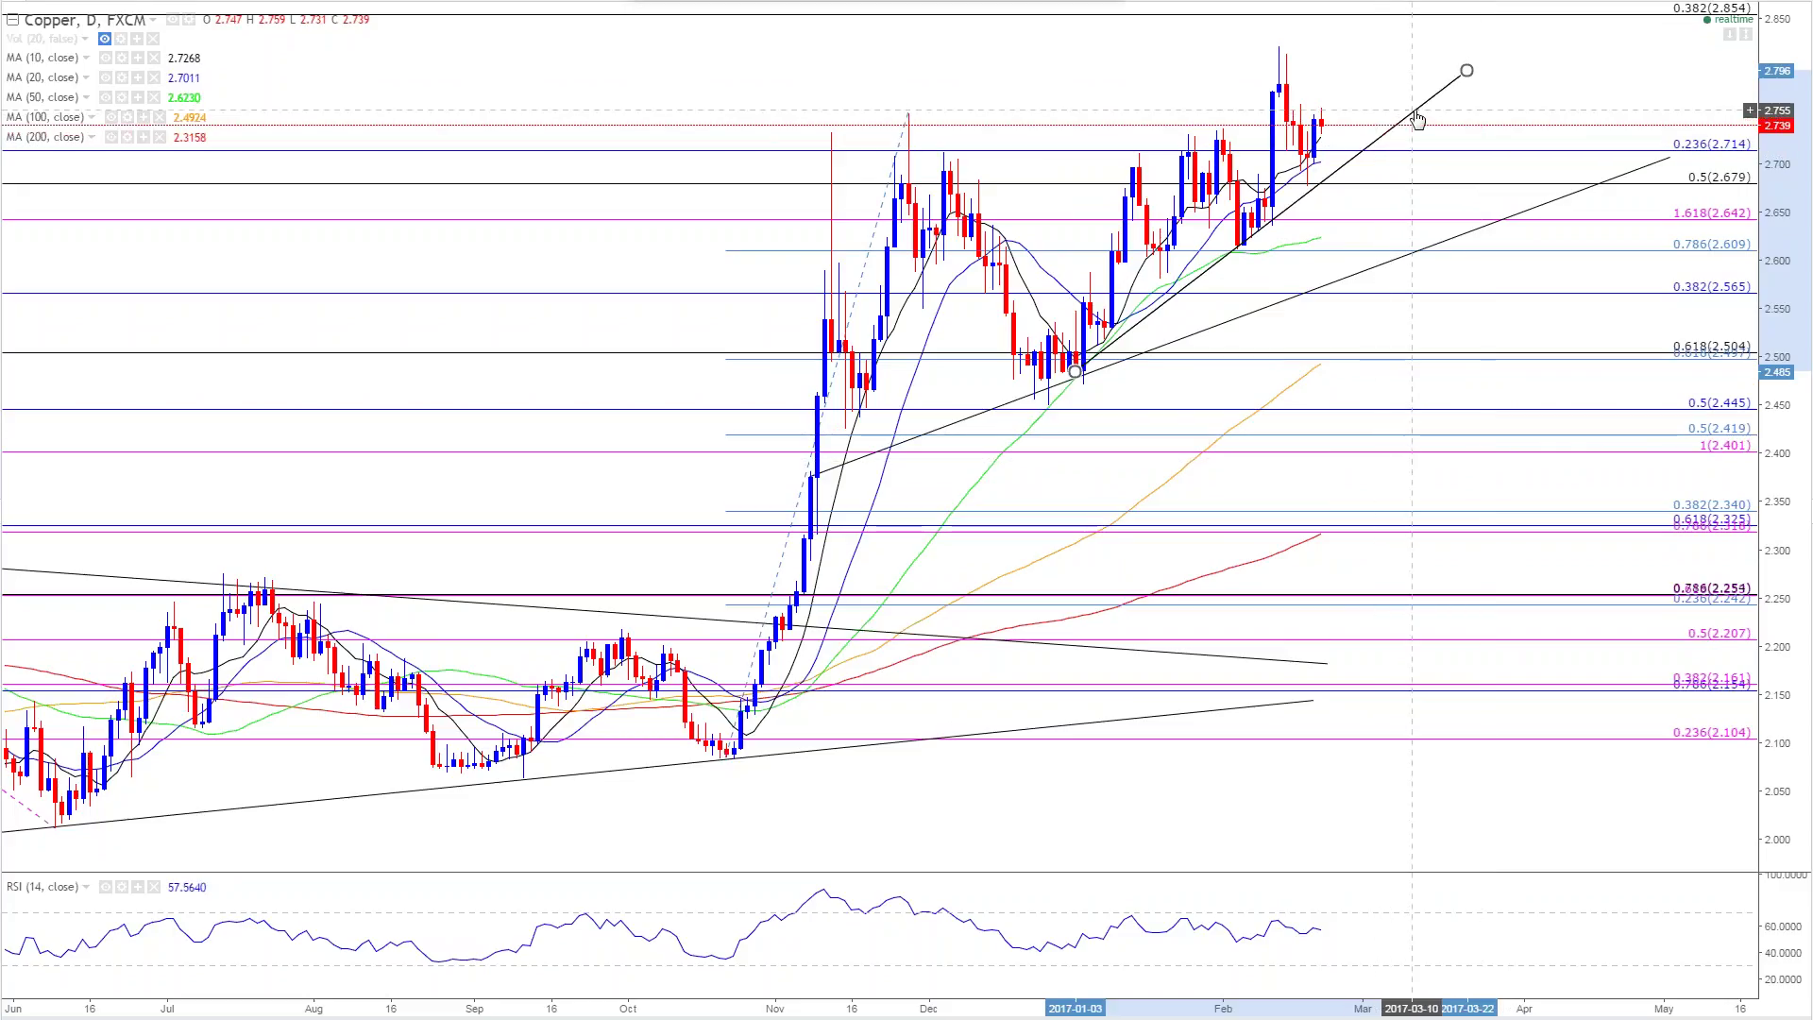
pyautogui.press('Delete')
# Step: Search XAU, then XAUUSD, to load the Gold/U.S. Dollar chart
pyautogui.write('U')
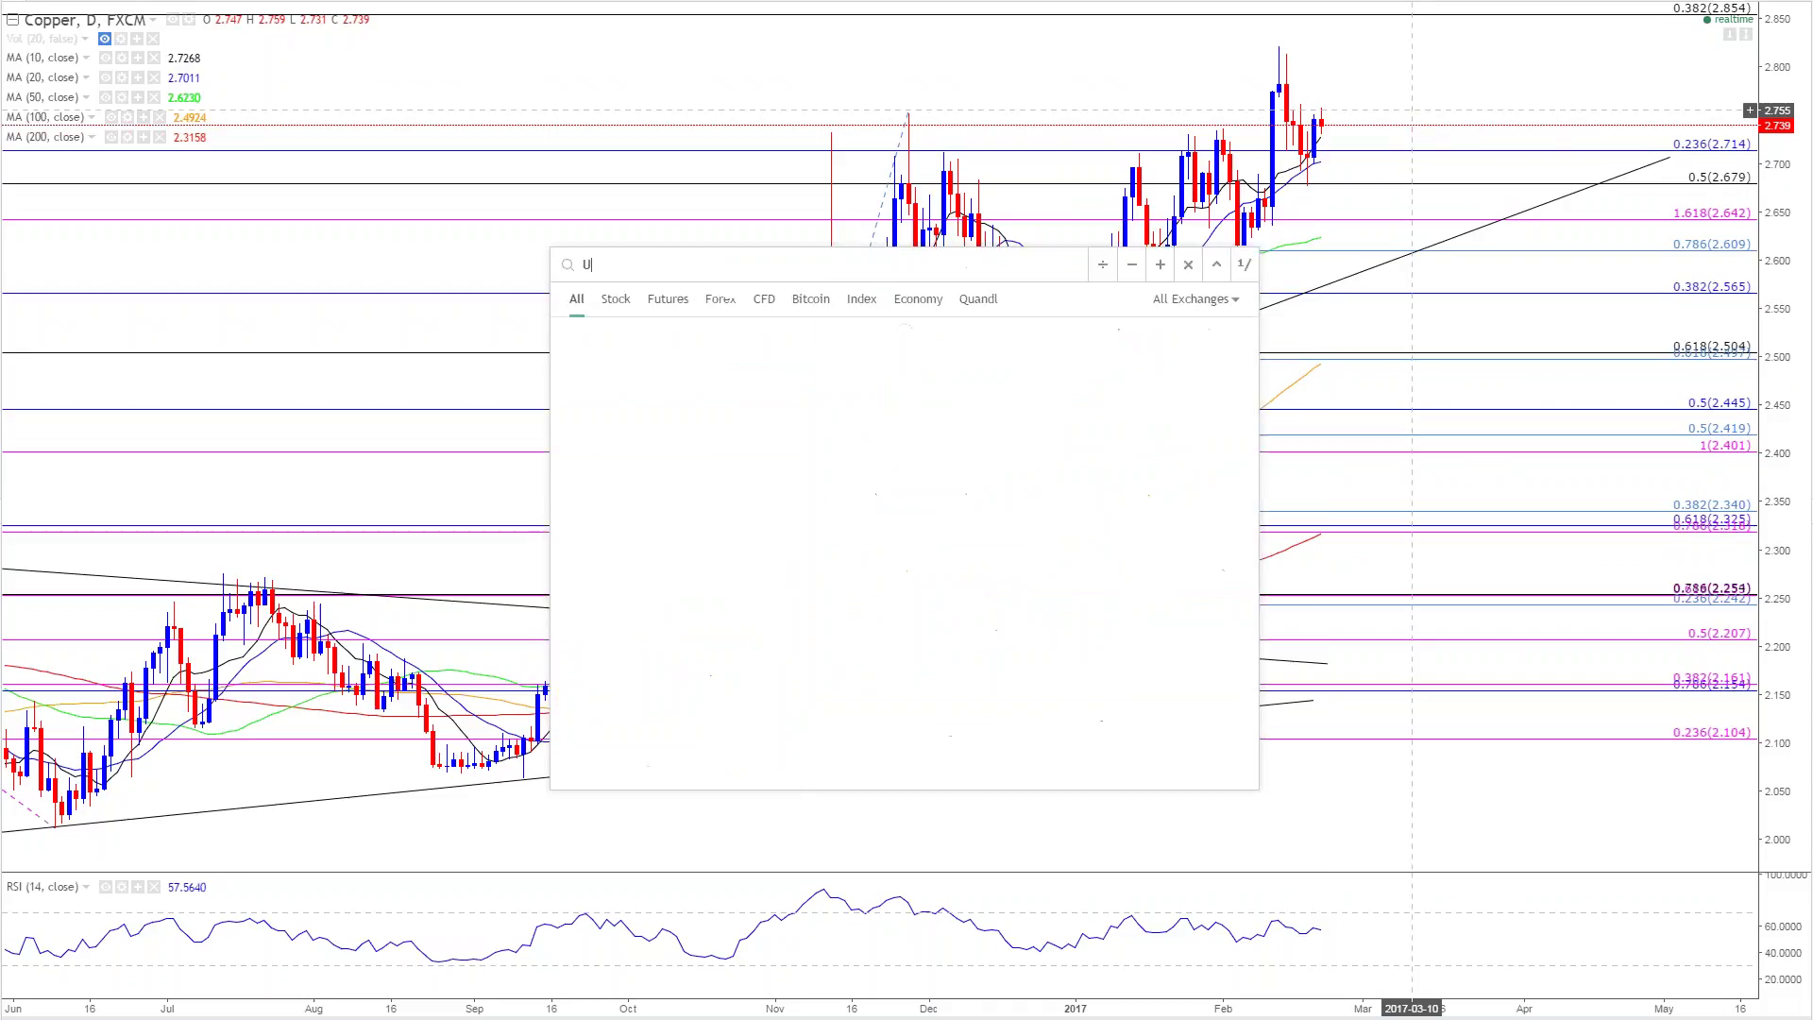
pyautogui.press('BackSpace')
pyautogui.write('XAUUSD')
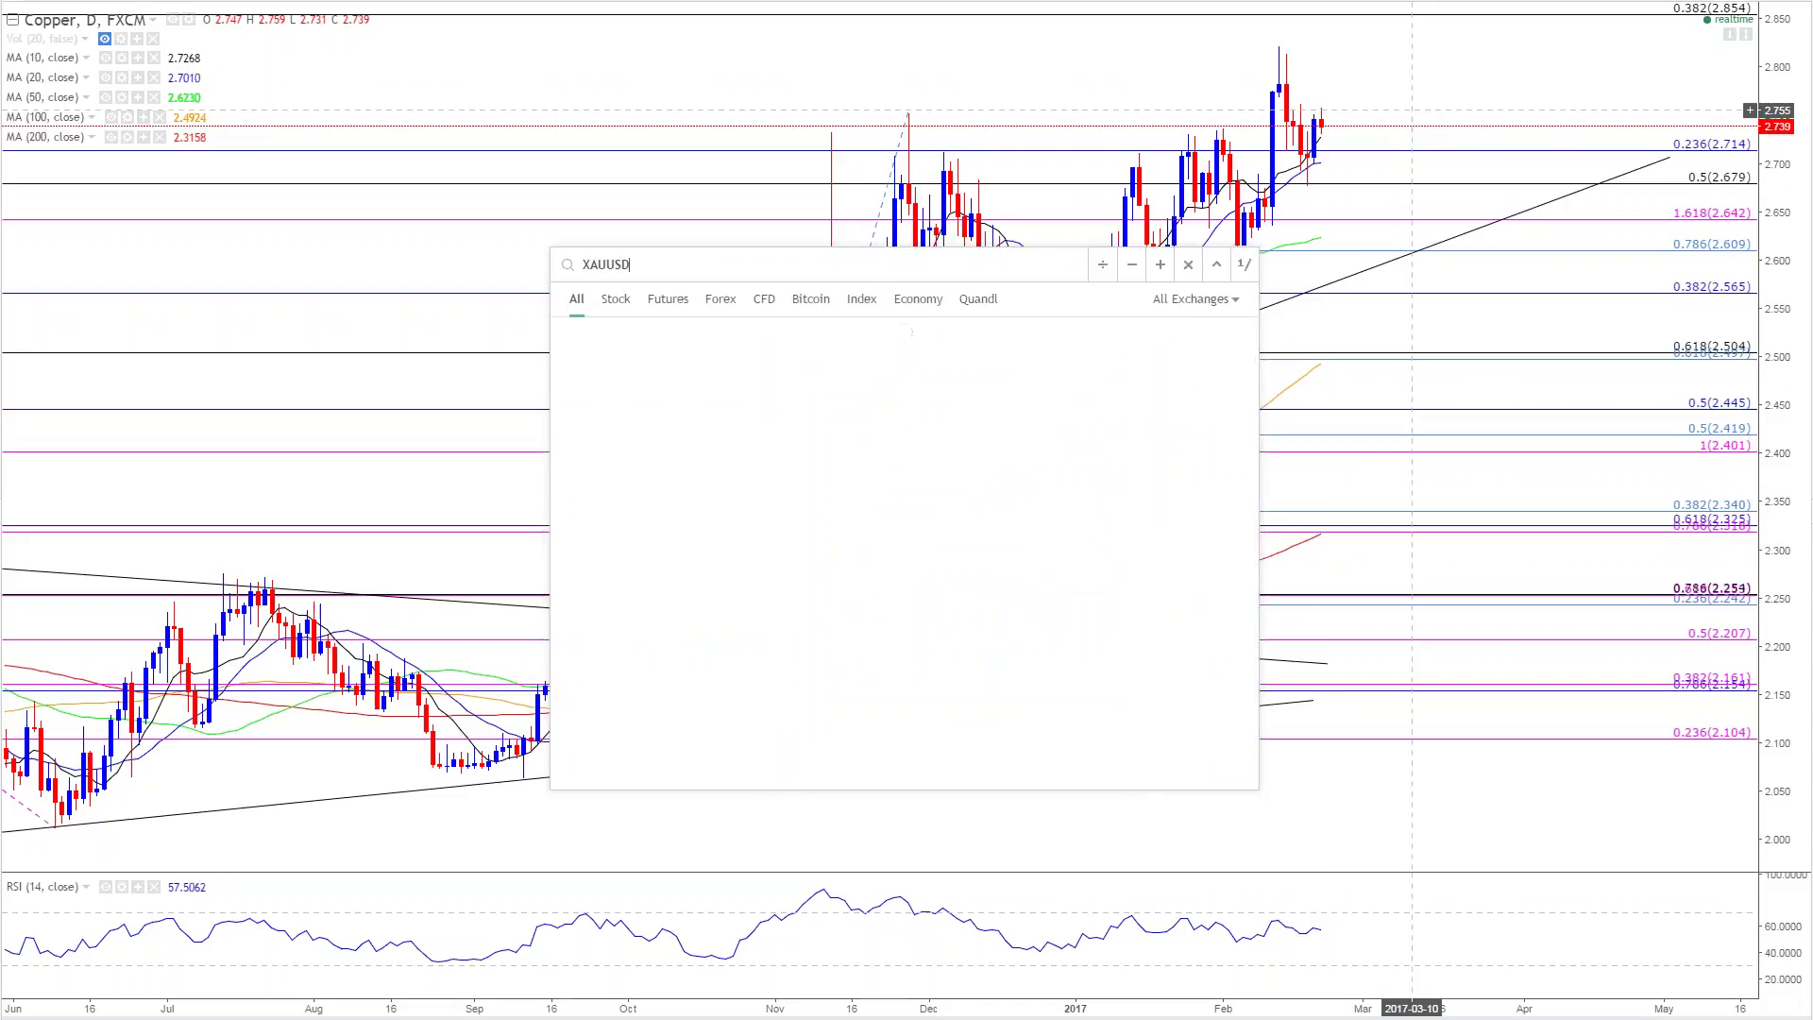
pyautogui.press('Return')
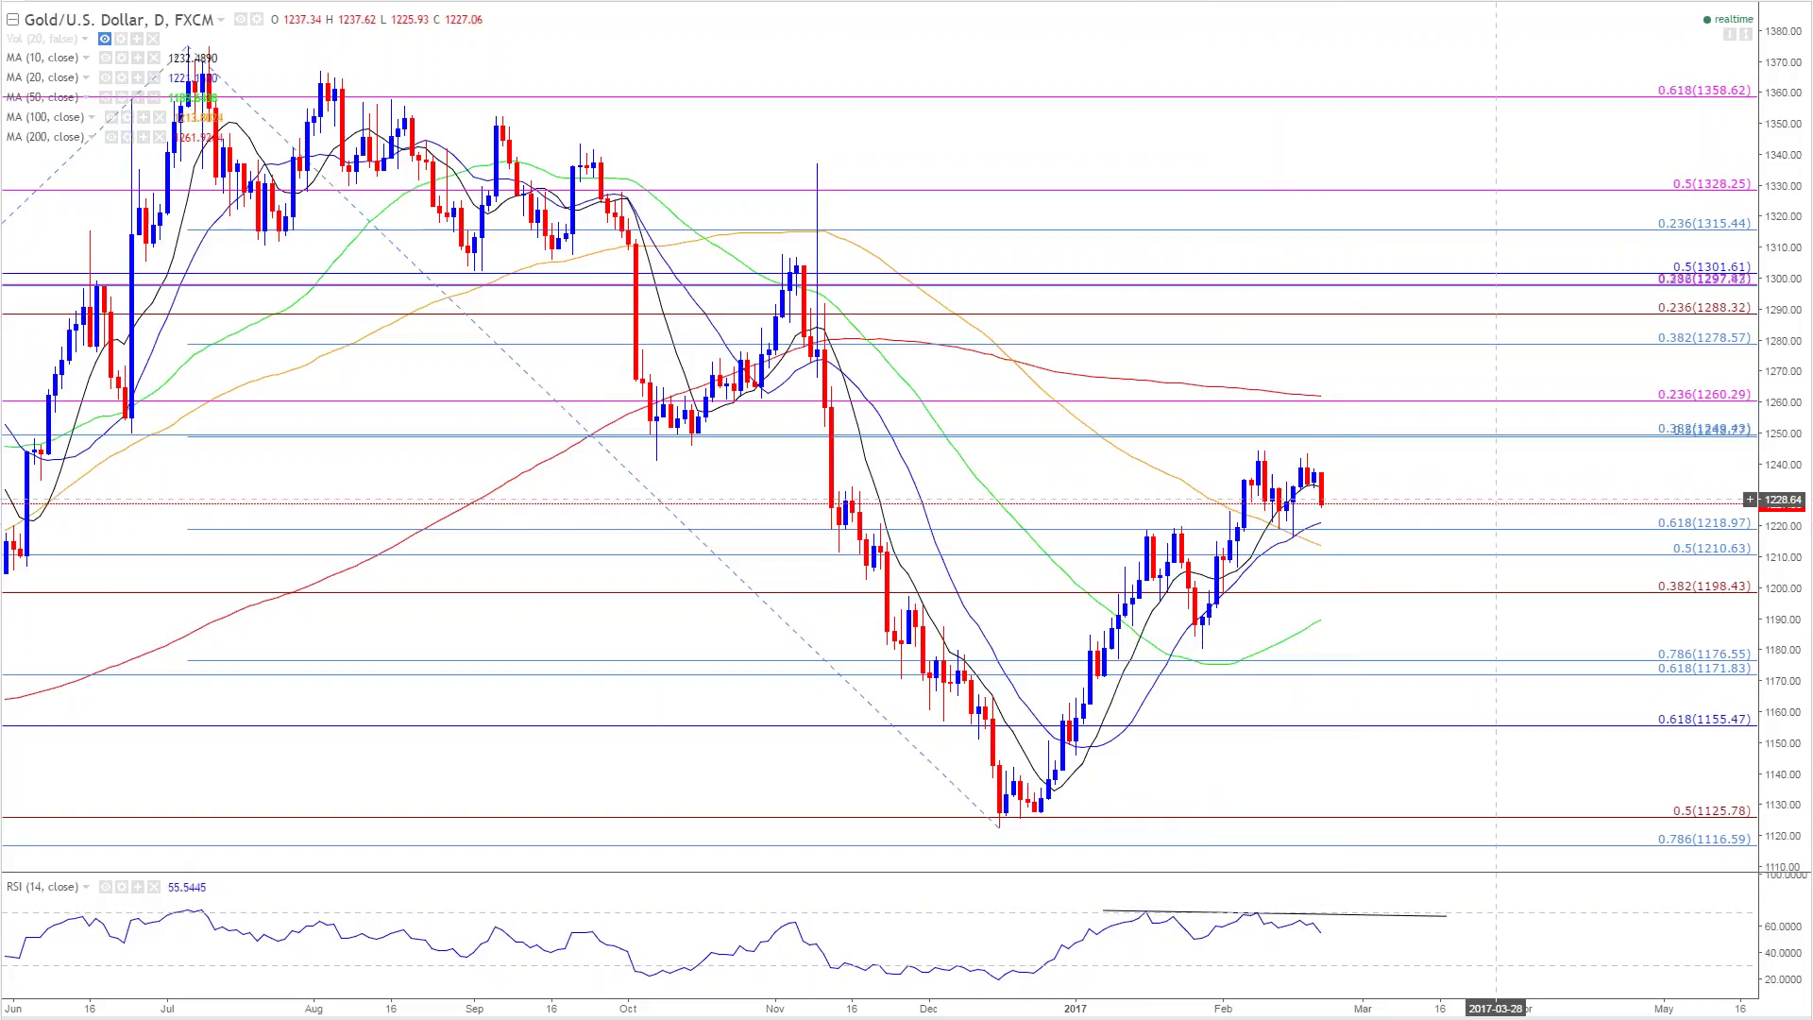
pyautogui.write('XAUUSD')
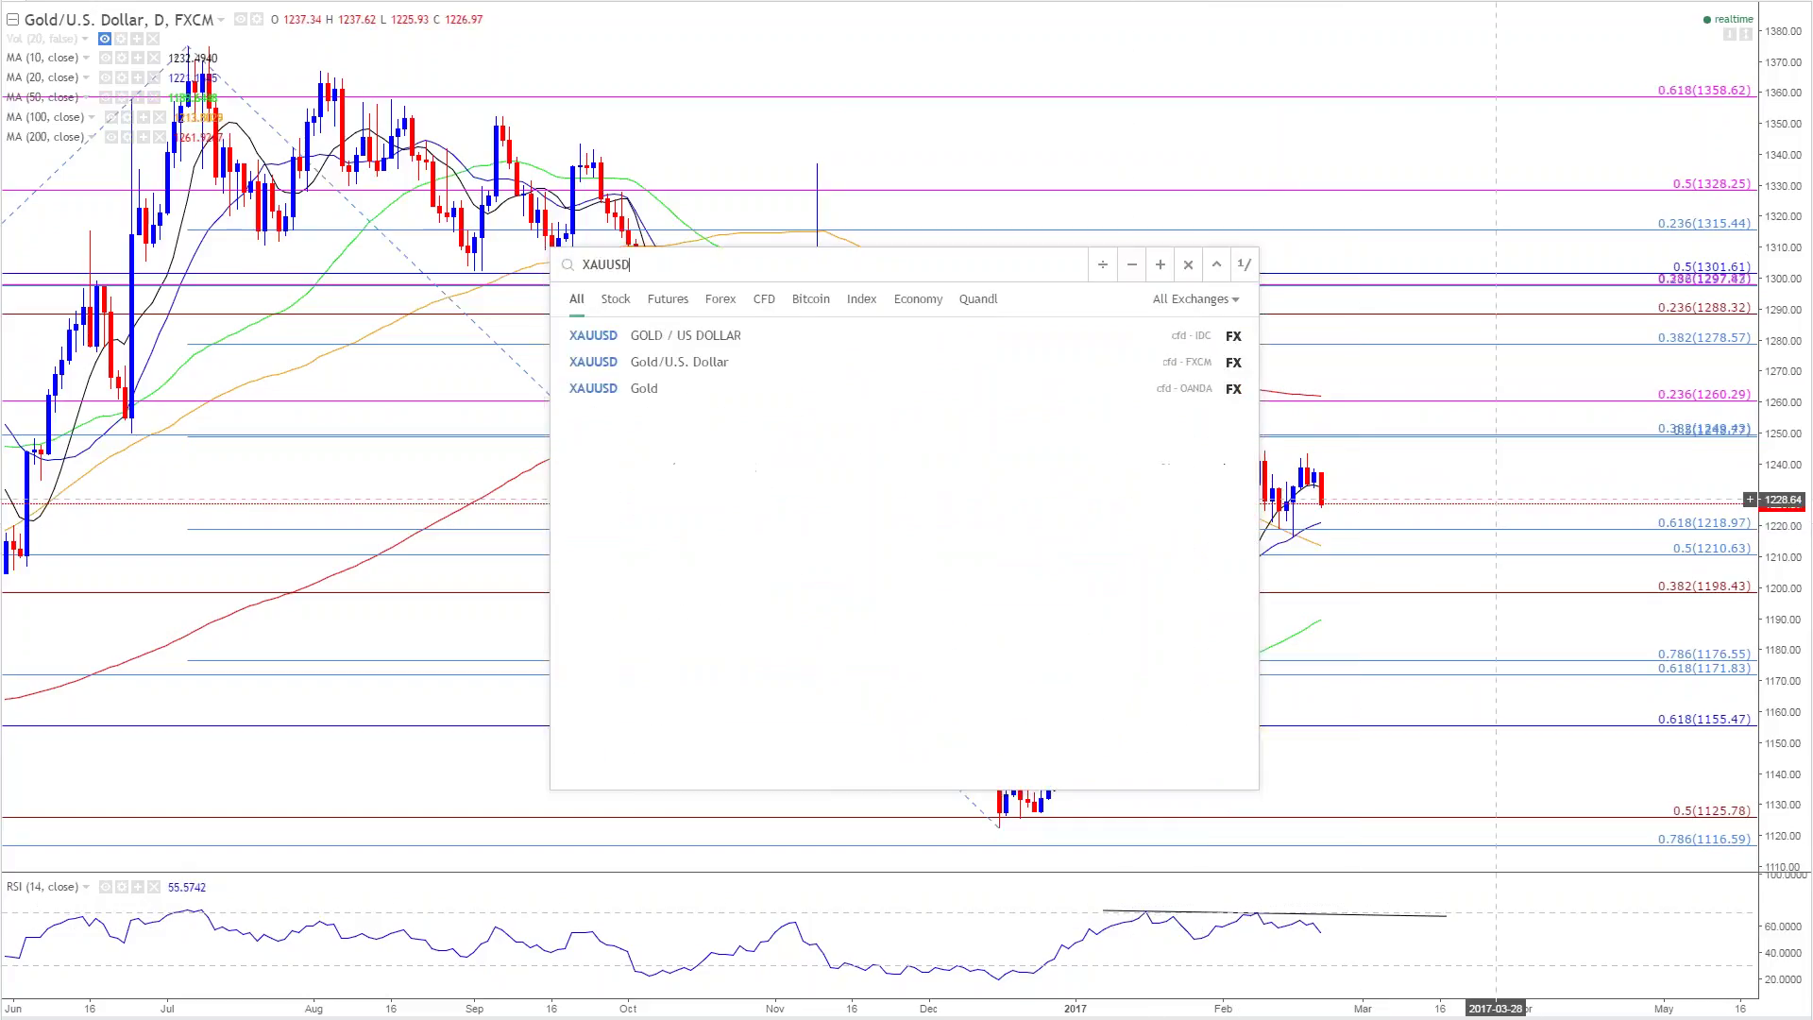
pyautogui.press('Return')
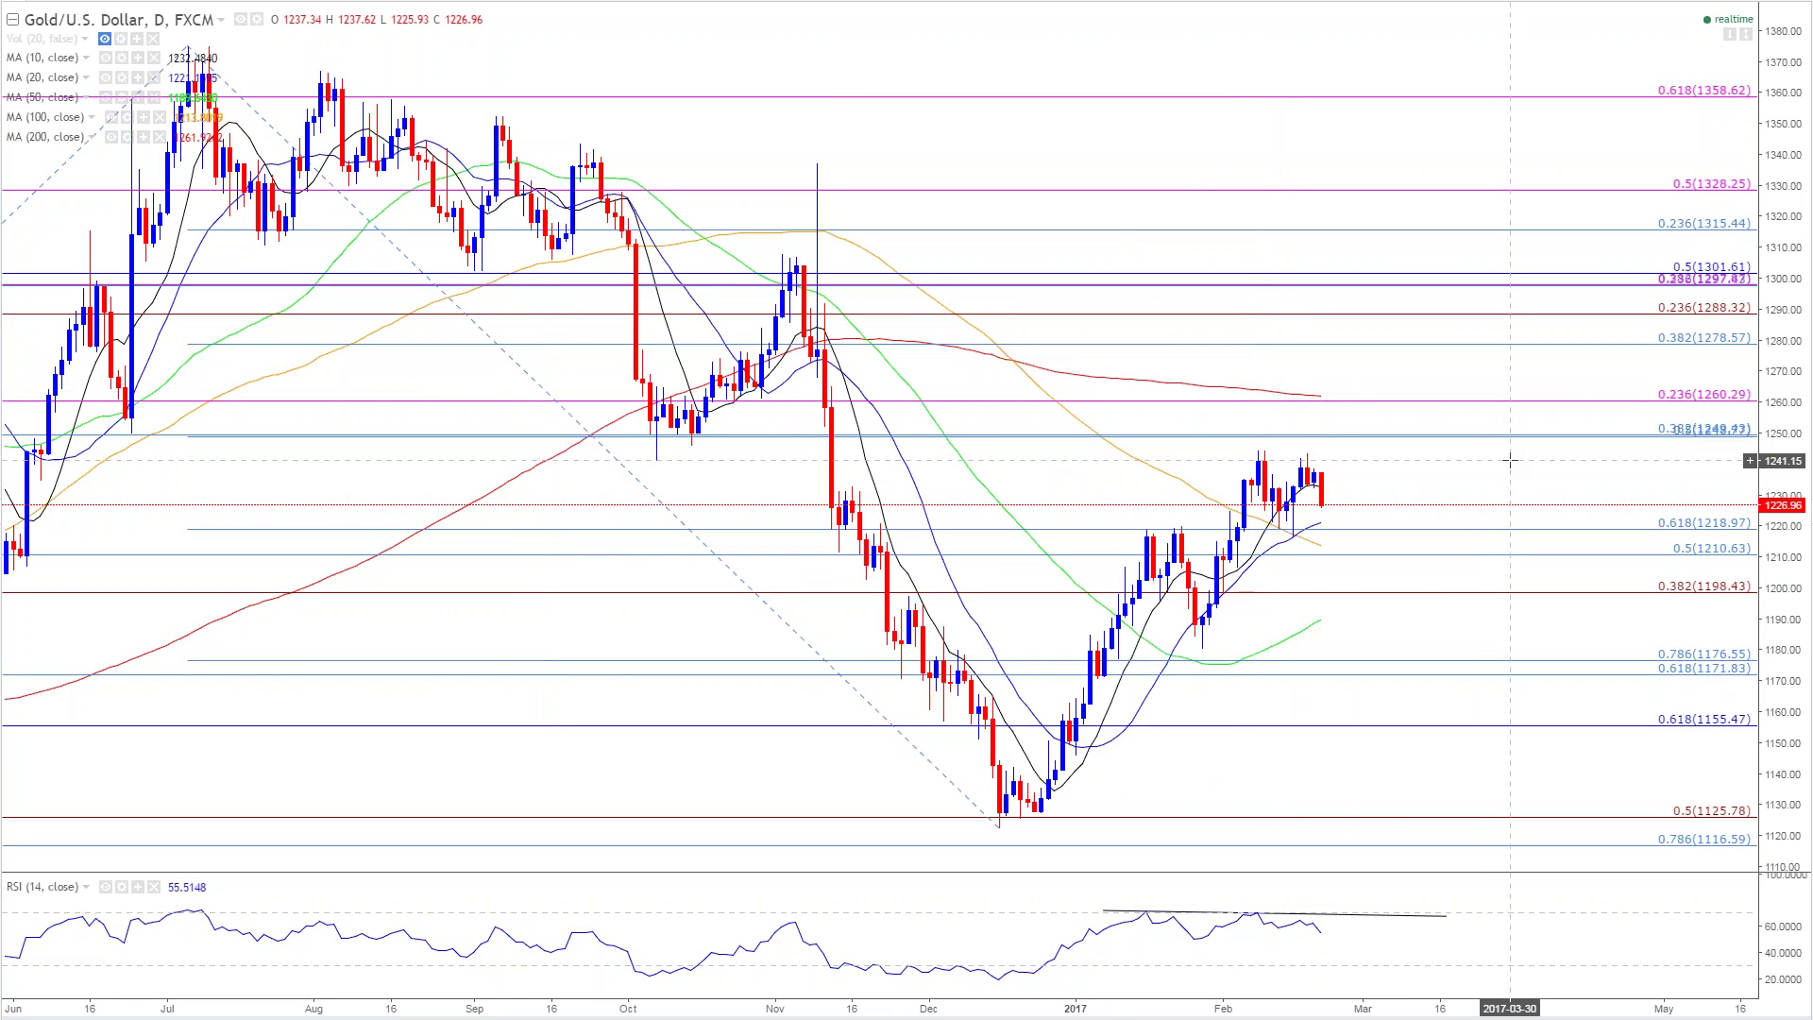
# Step: Load XAGUSD and select its RSI trendline and descending price trendline
pyautogui.write('XAGUSD')
pyautogui.press('Return')
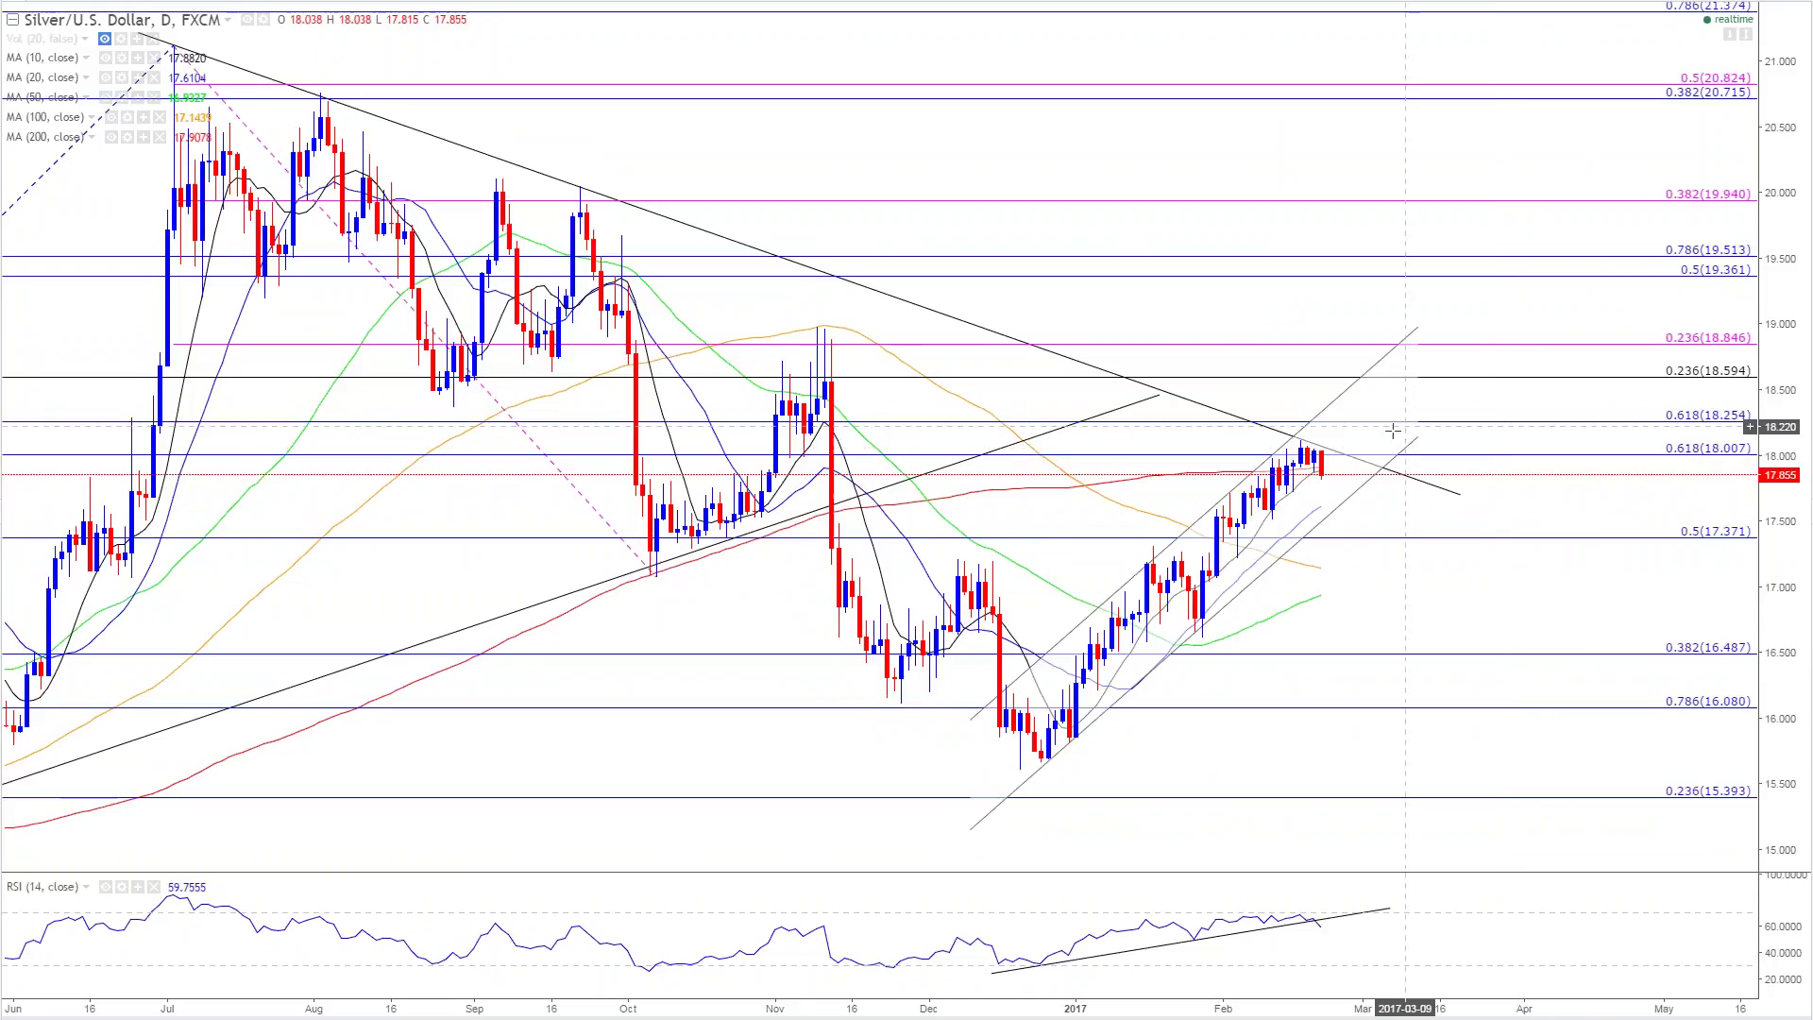
pyautogui.click(1345, 919)
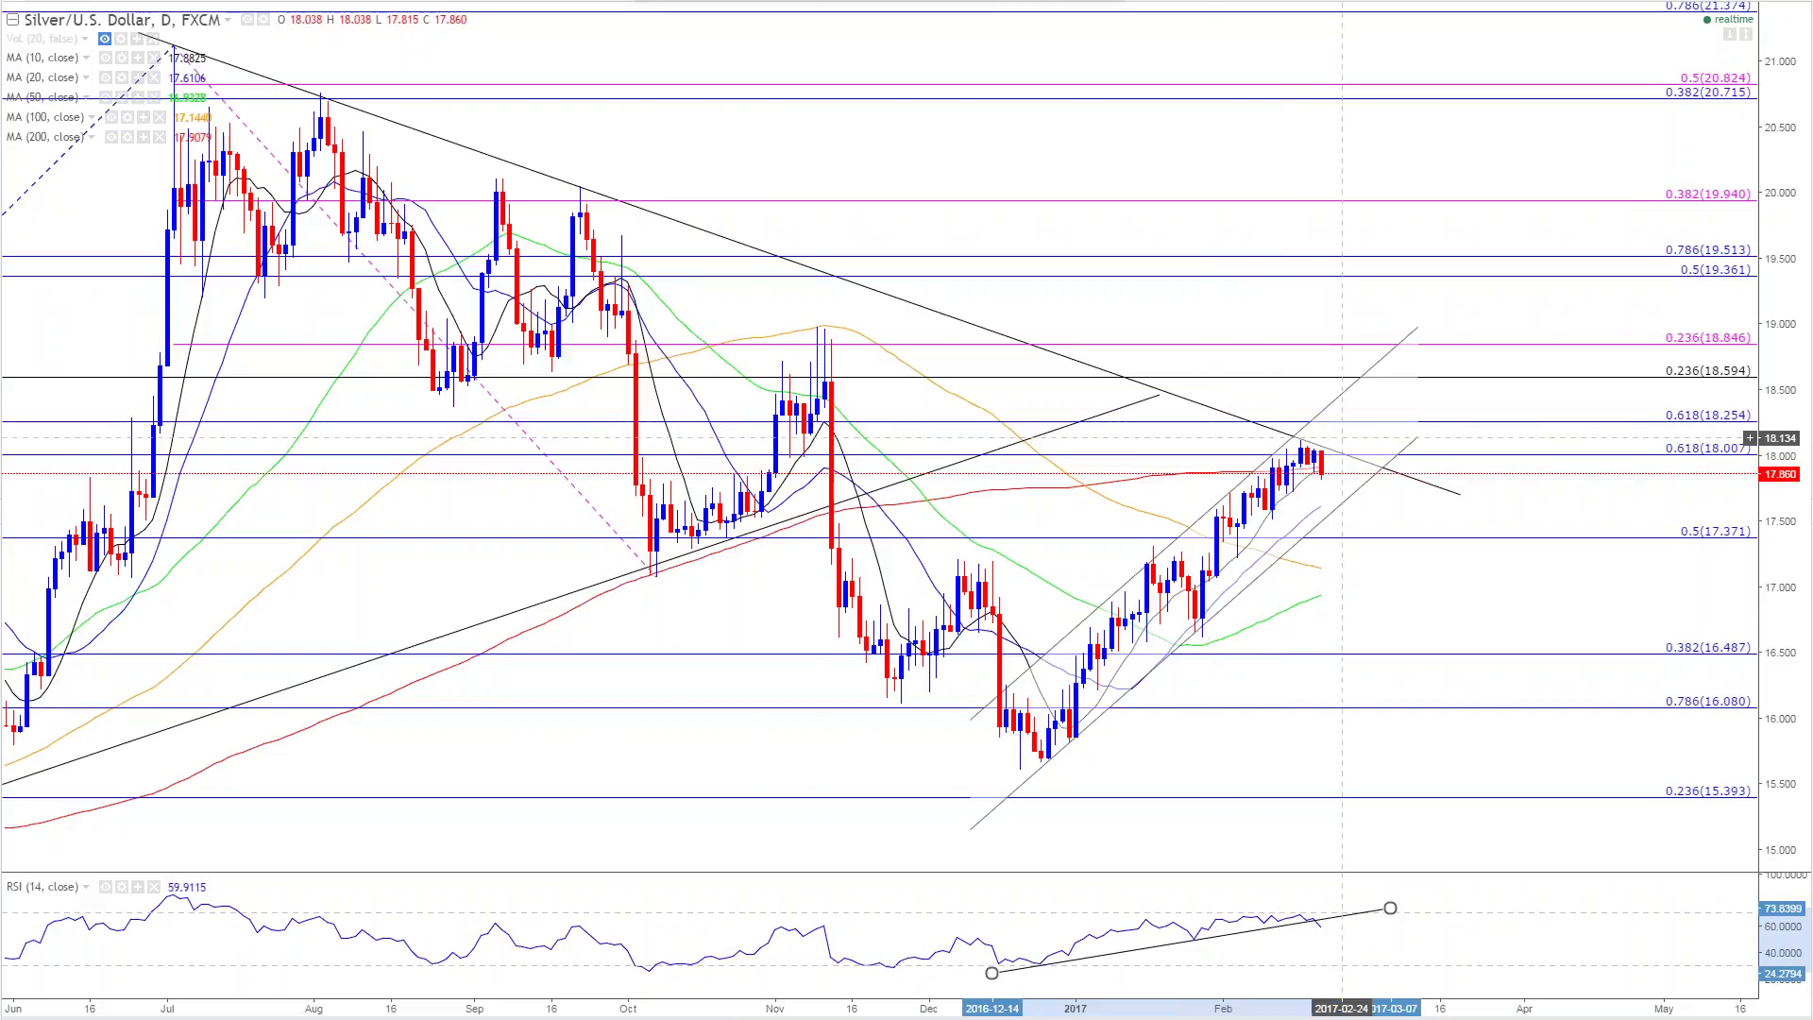
pyautogui.click(1343, 446)
pyautogui.scroll(-2, 843, 373)
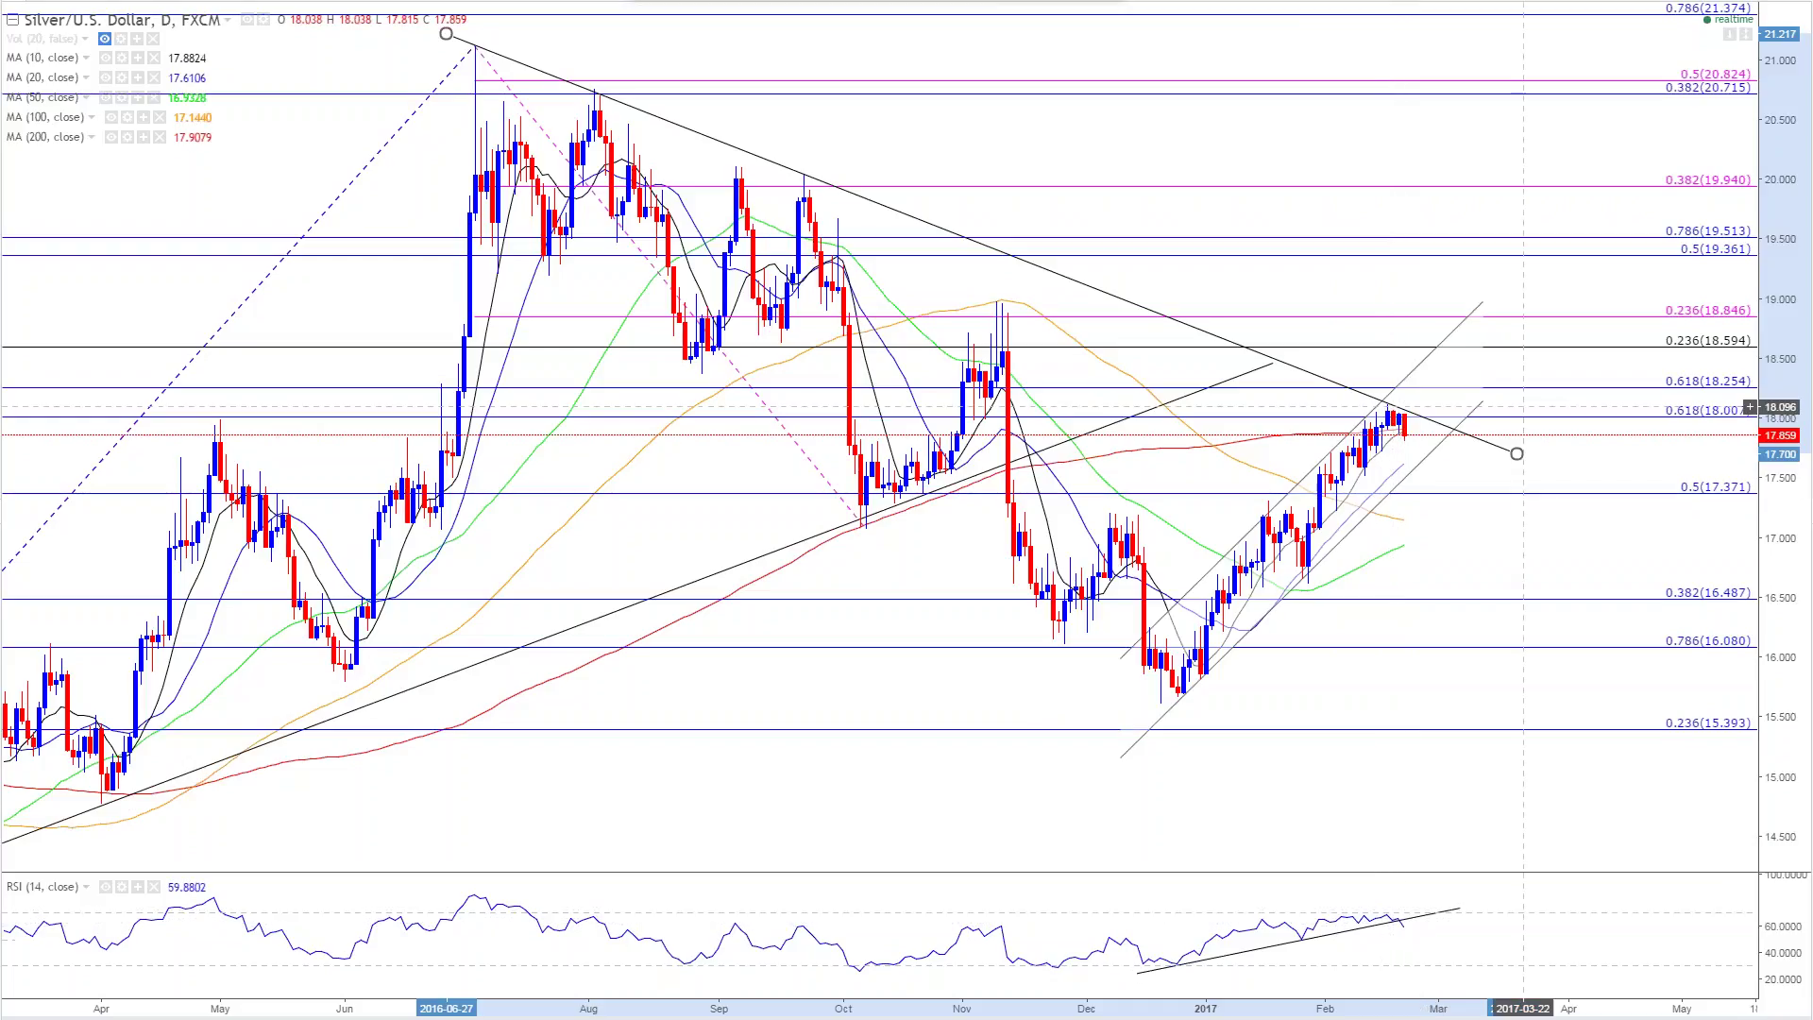
pyautogui.scroll(-2, 1511, 409)
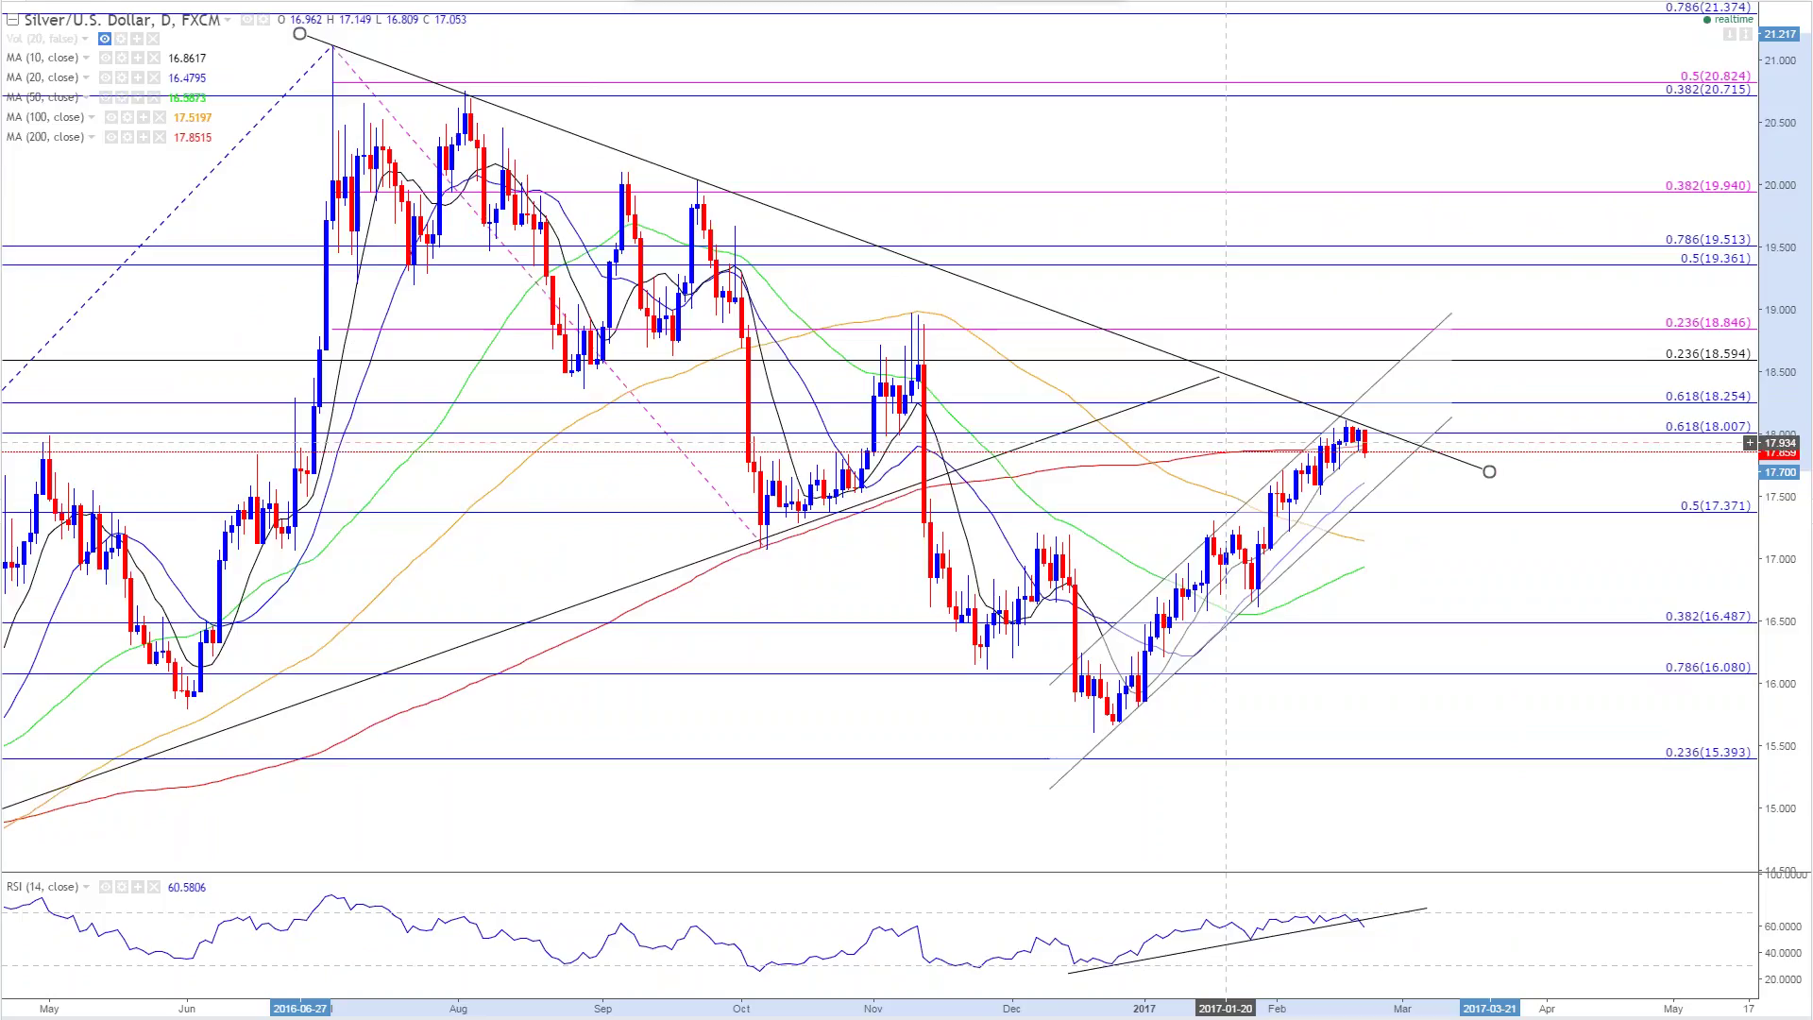
pyautogui.scroll(2, 1218, 463)
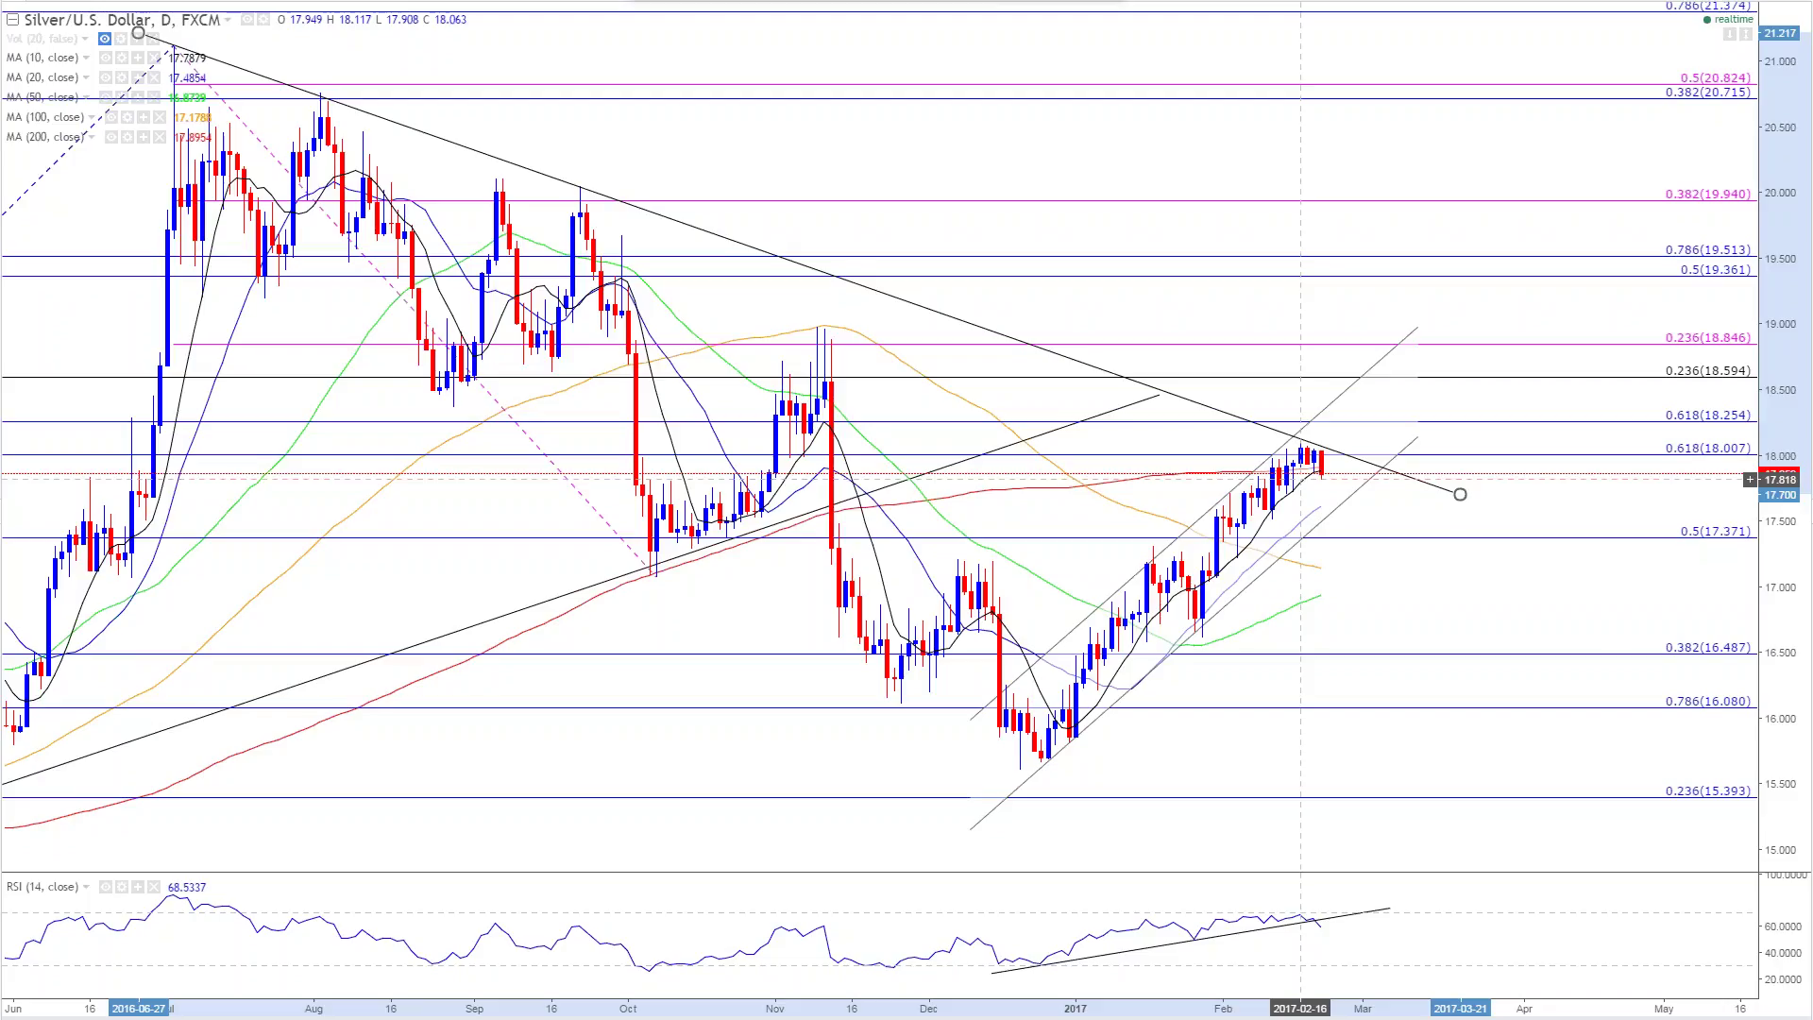
# Step: Switch the chart to WTI Crude Oil by entering USOIL
pyautogui.write('USOIL')
pyautogui.press('Return')
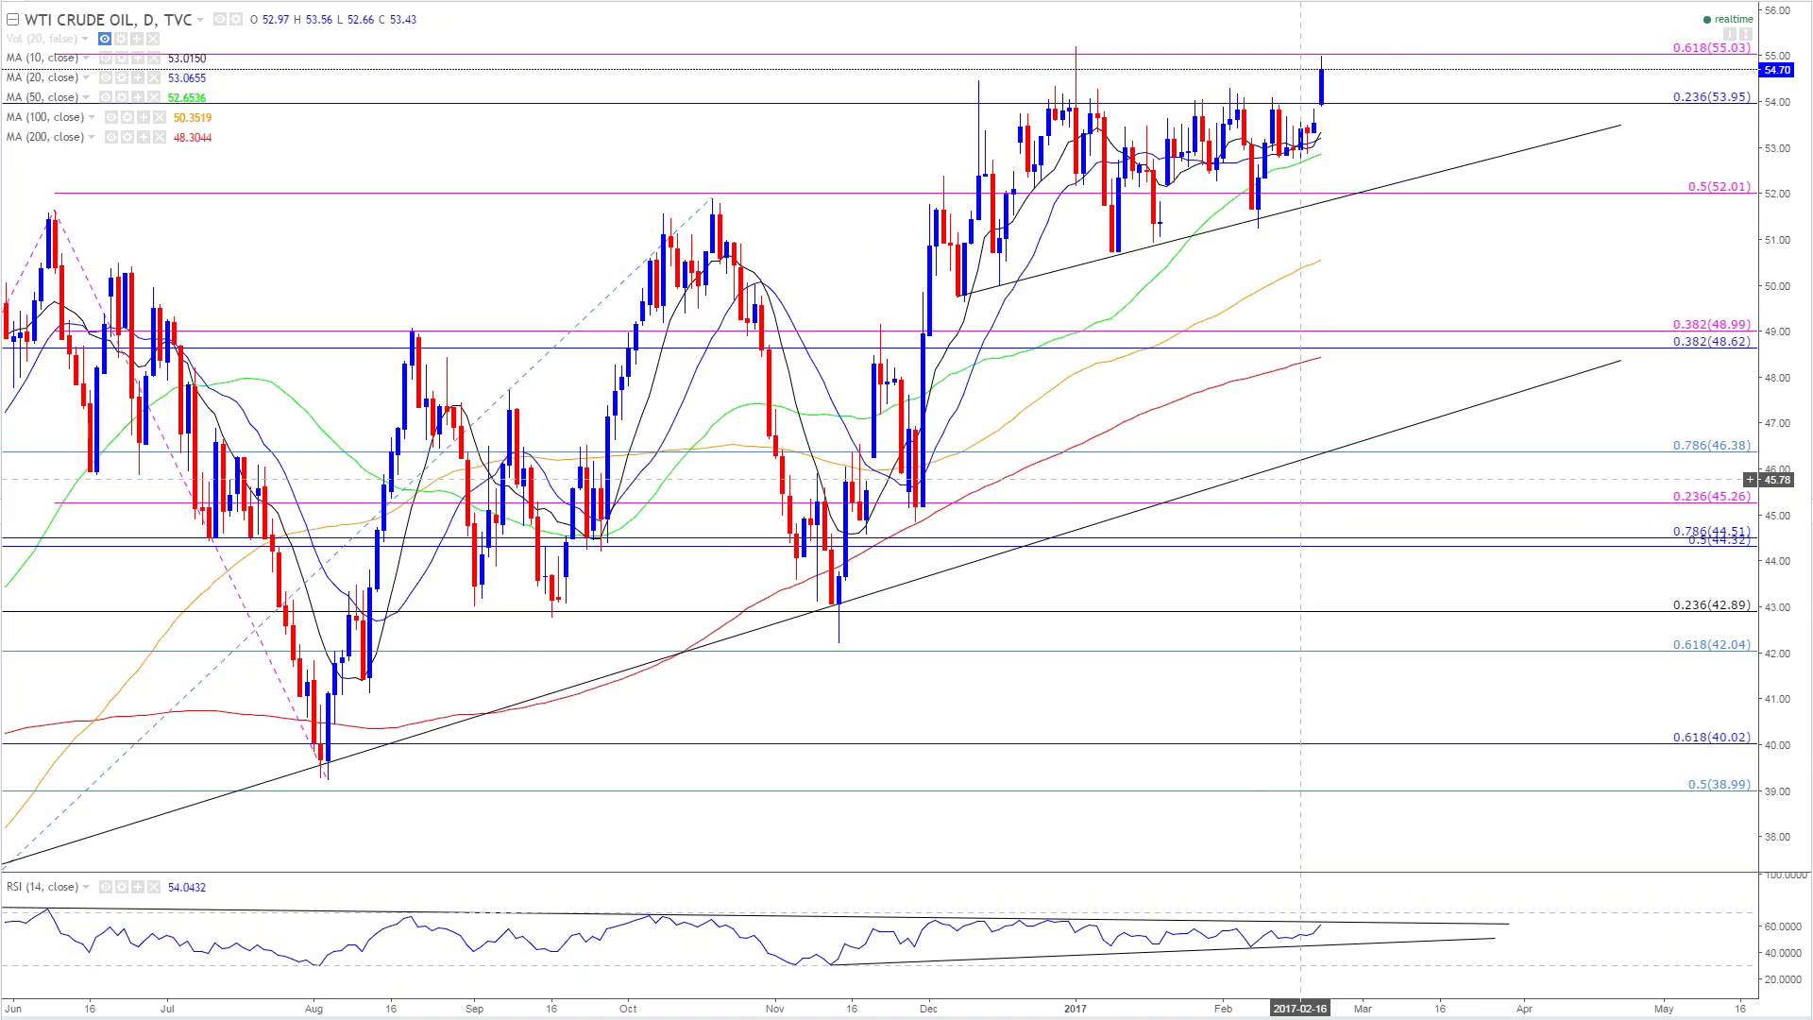
# Step: Load the GBPUSD chart and zoom into the recent bars
pyautogui.write('GBPUSD')
pyautogui.press('Return')
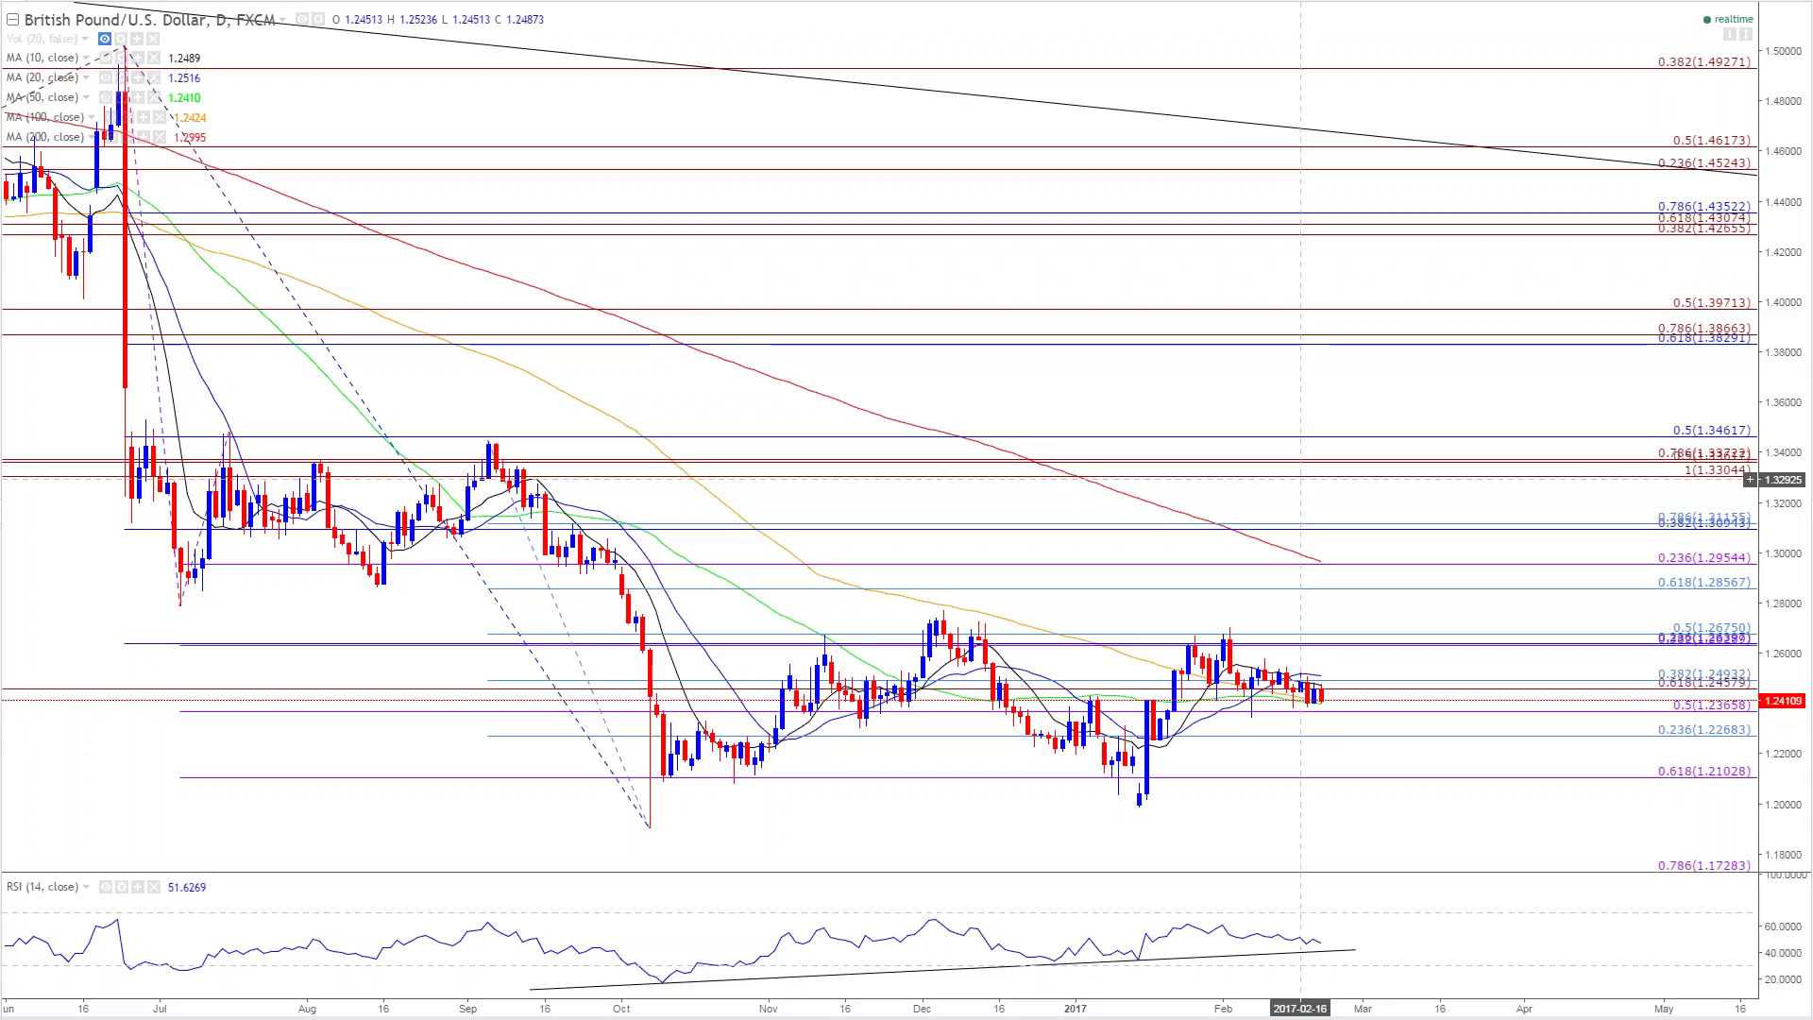
pyautogui.scroll(3, 1228, 567)
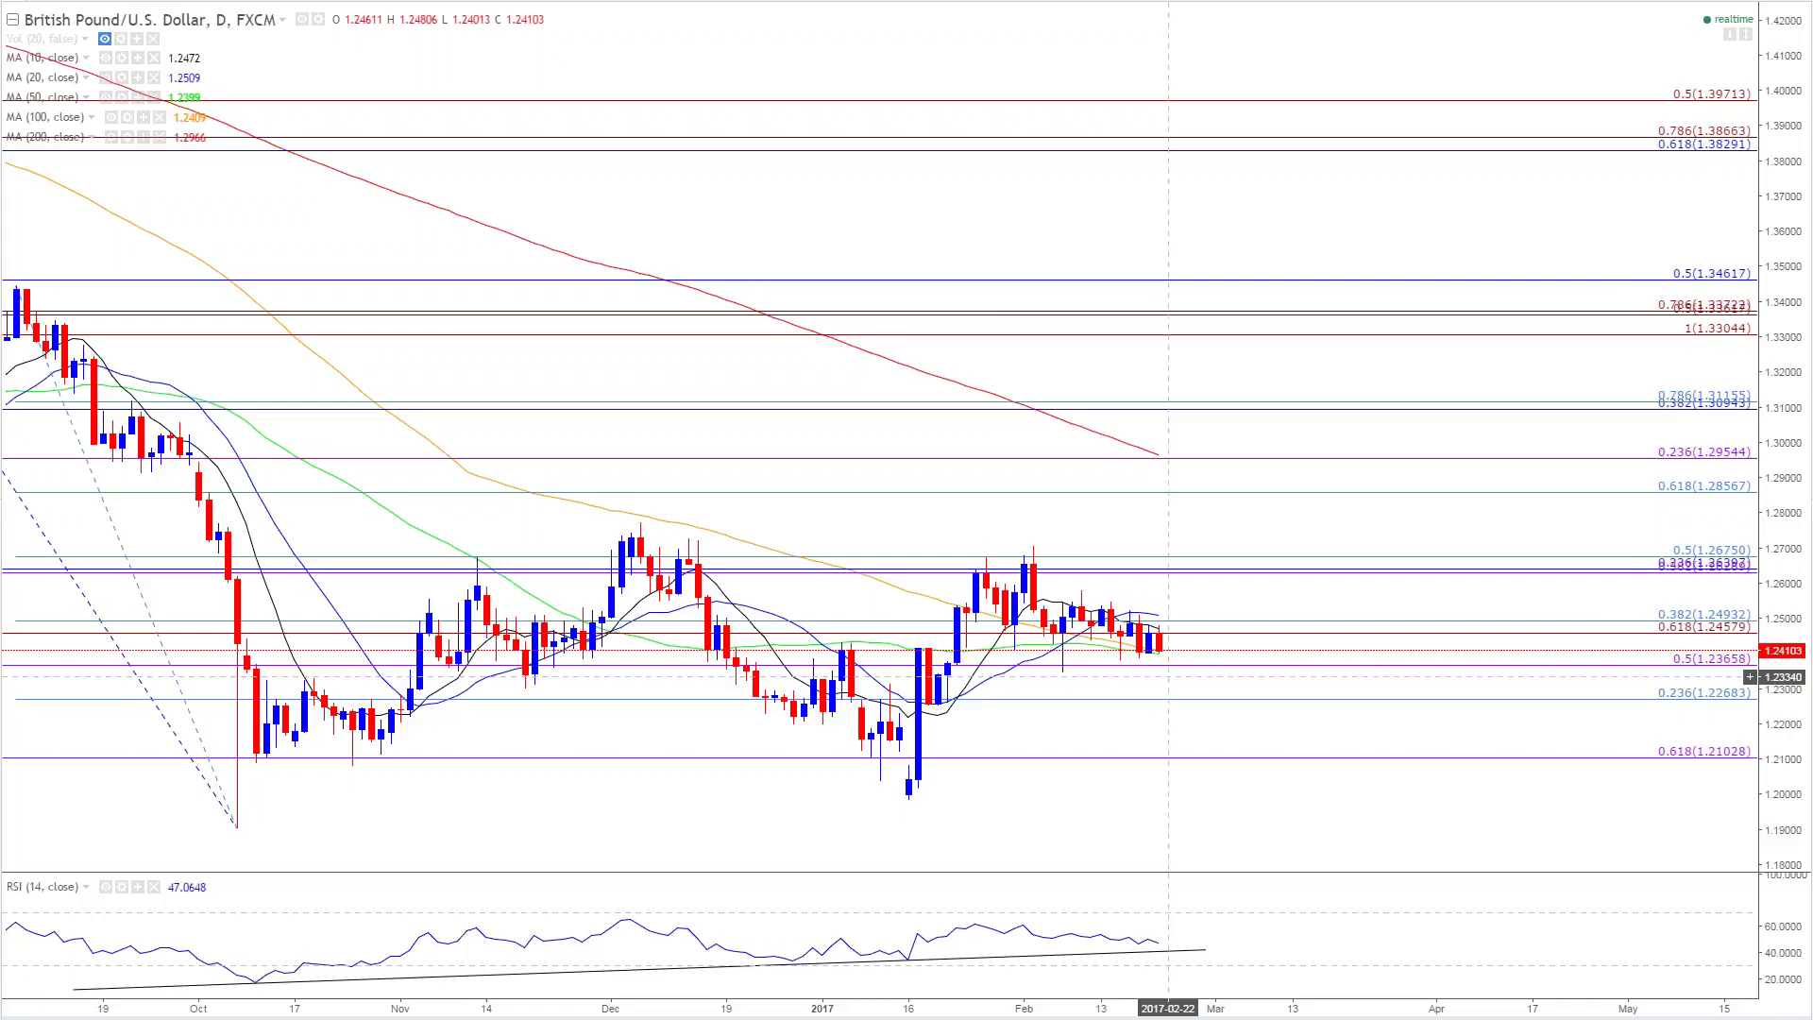
# Step: Load USDJPY and switch it to the 1h hourly interval
pyautogui.write('USDJPY')
pyautogui.press('Return')
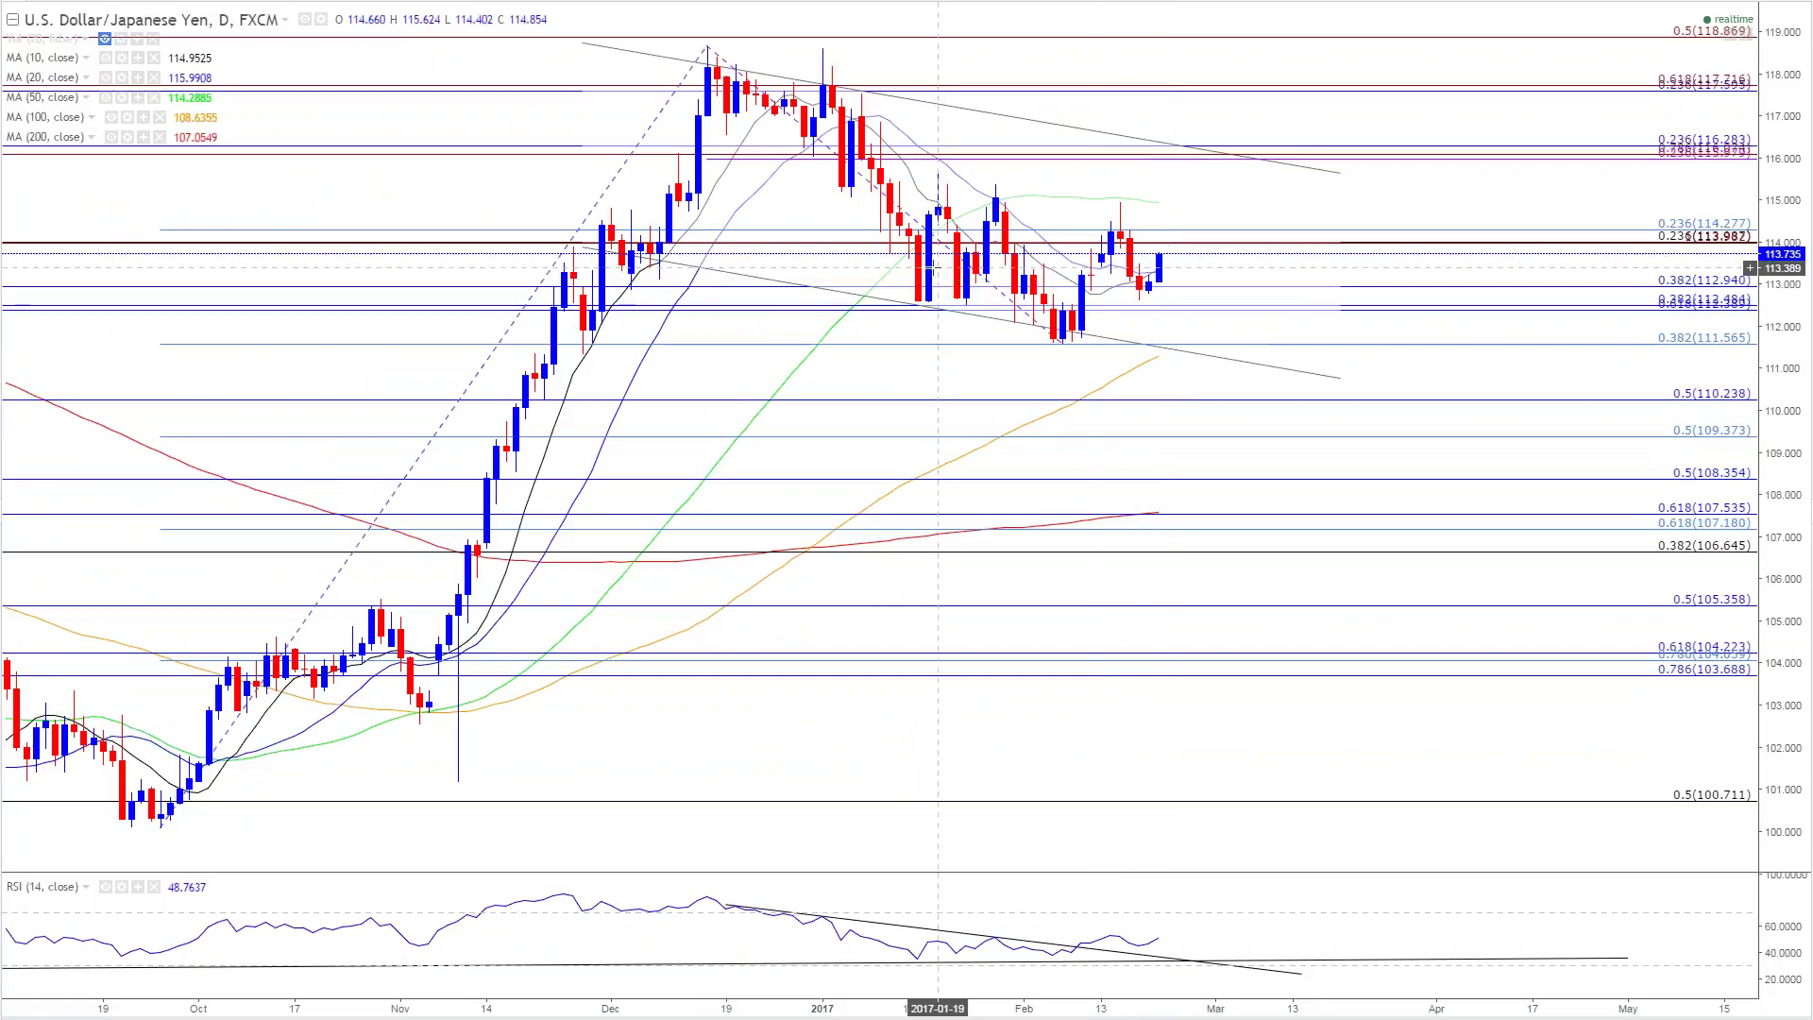
pyautogui.write('1h')
pyautogui.press('Return')
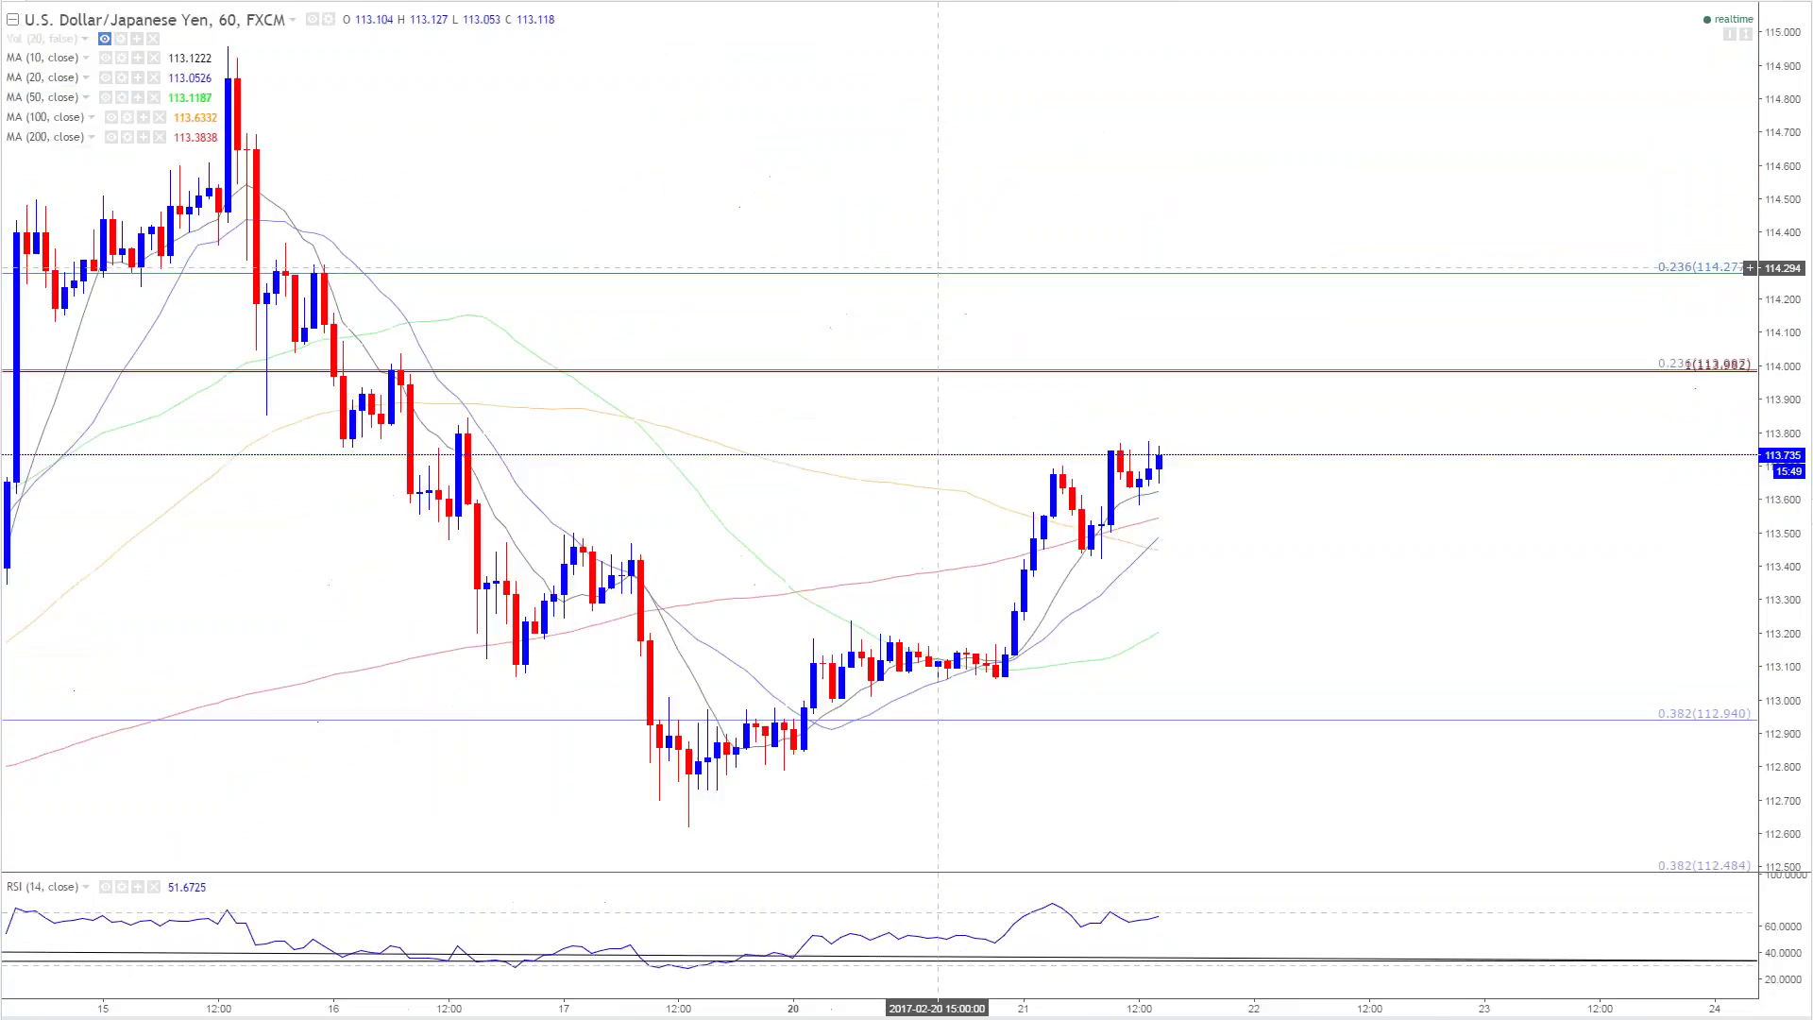
# Step: Draw a trend line in the RSI pane, then delete it
pyautogui.scroll(-3, 831, 406)
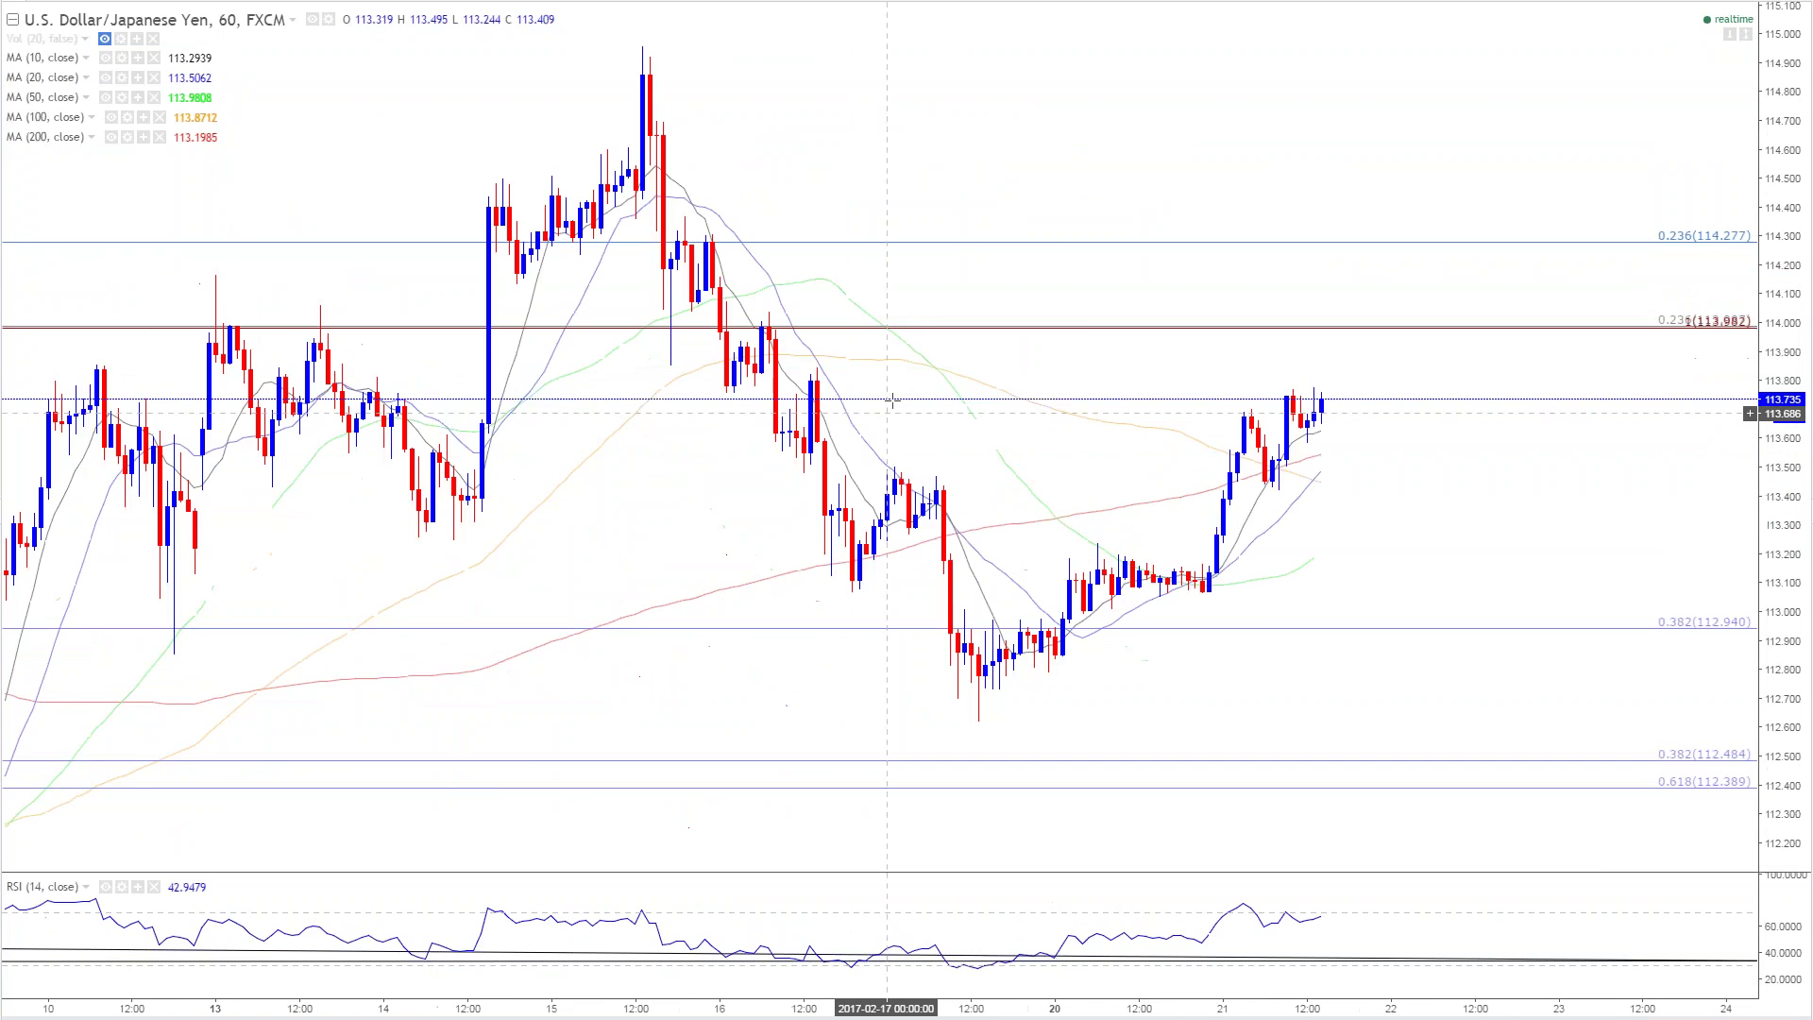
pyautogui.scroll(-5, 902, 431)
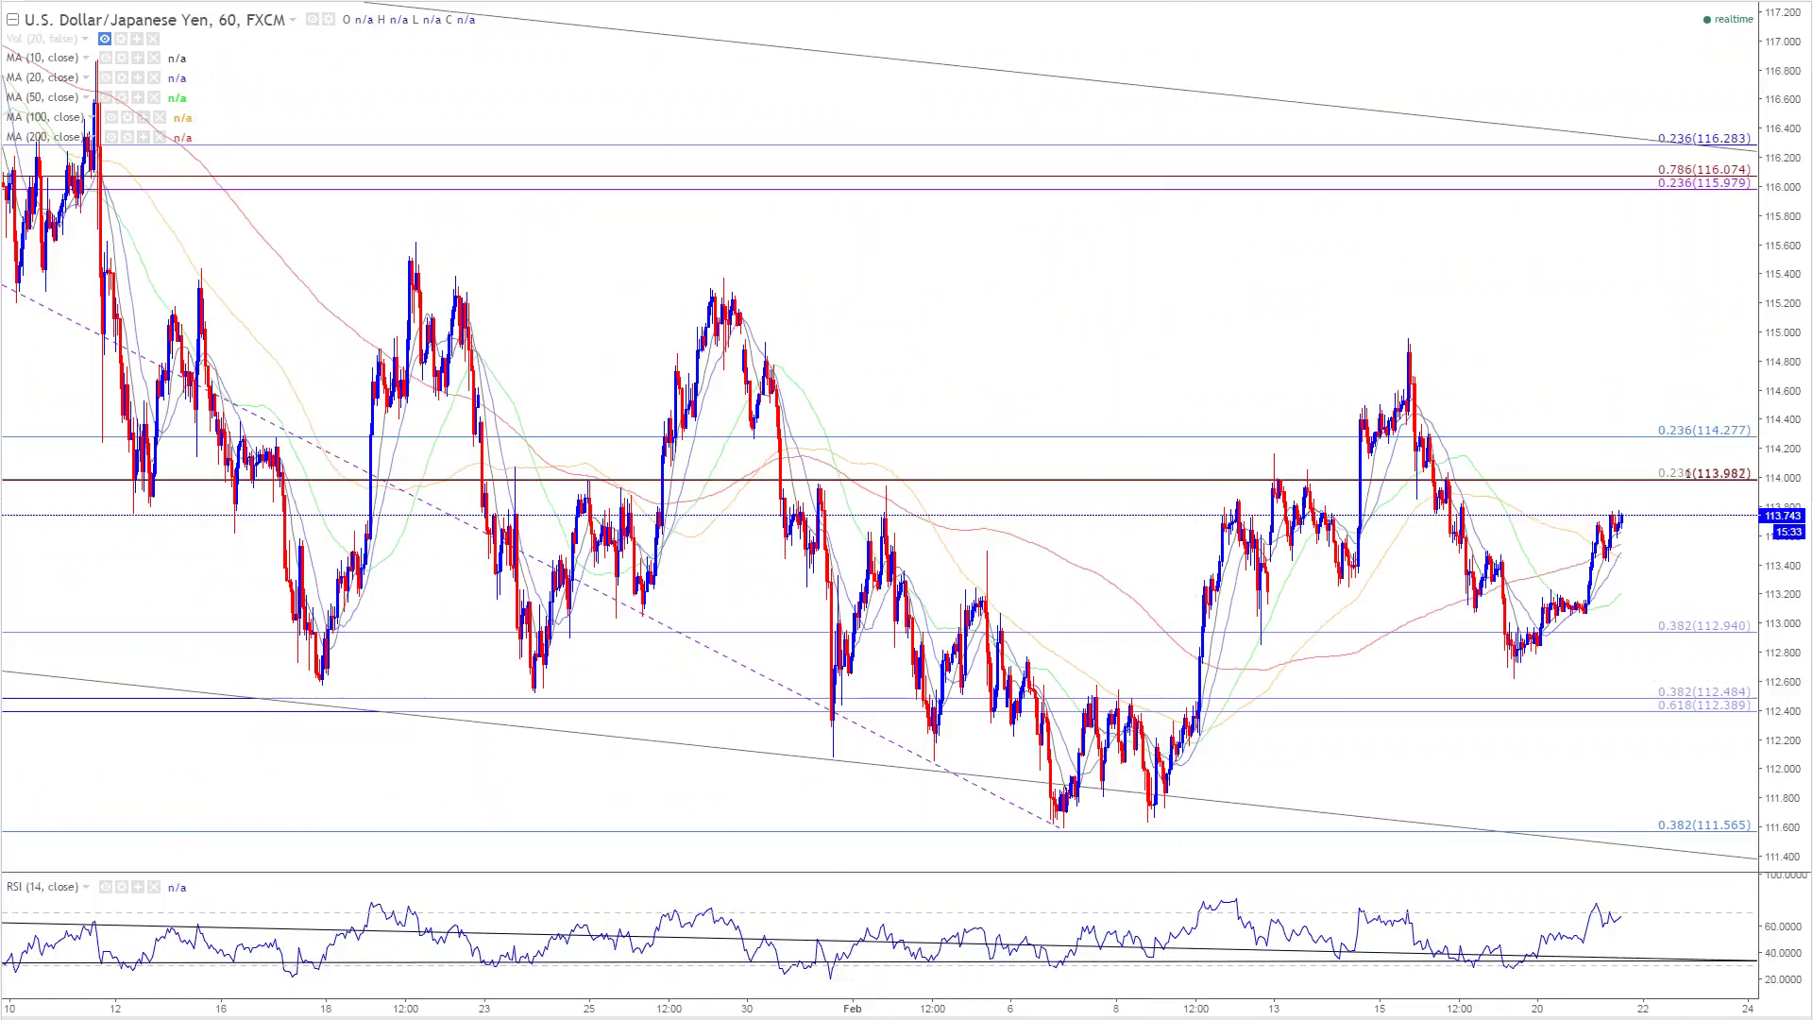
pyautogui.scroll(-3, 1096, 814)
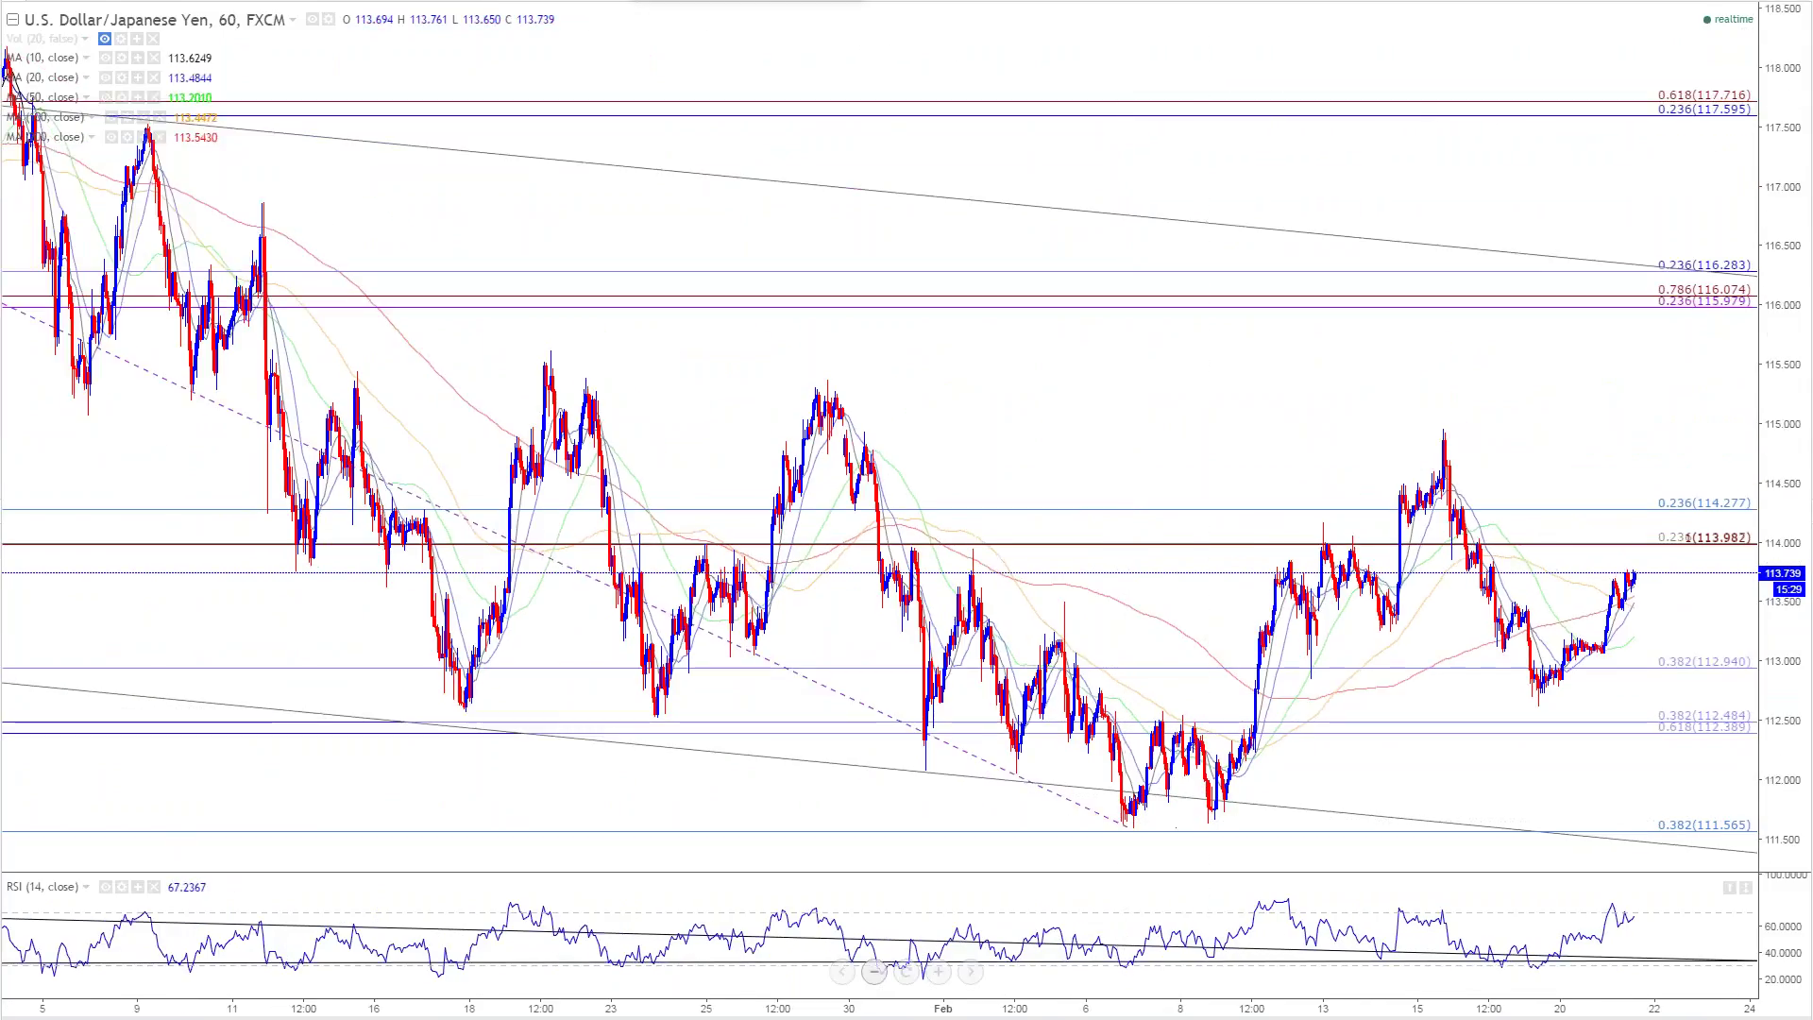
pyautogui.click(923, 981)
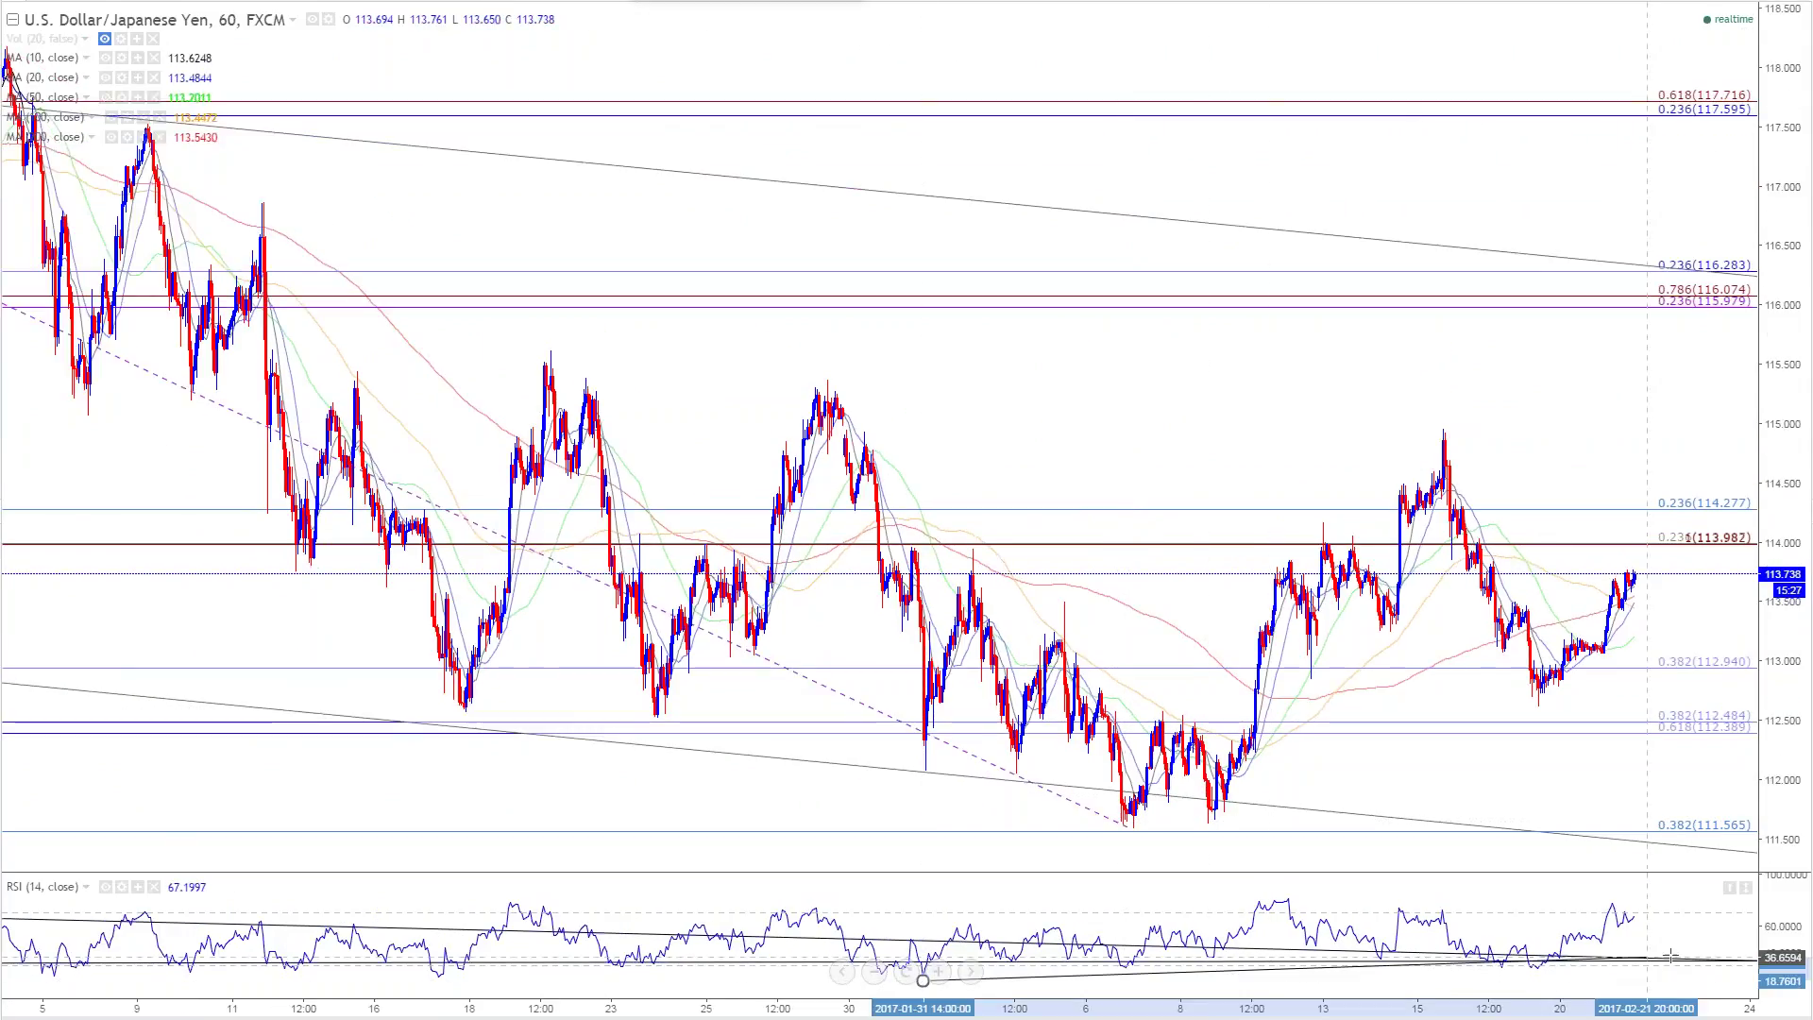
pyautogui.click(1709, 966)
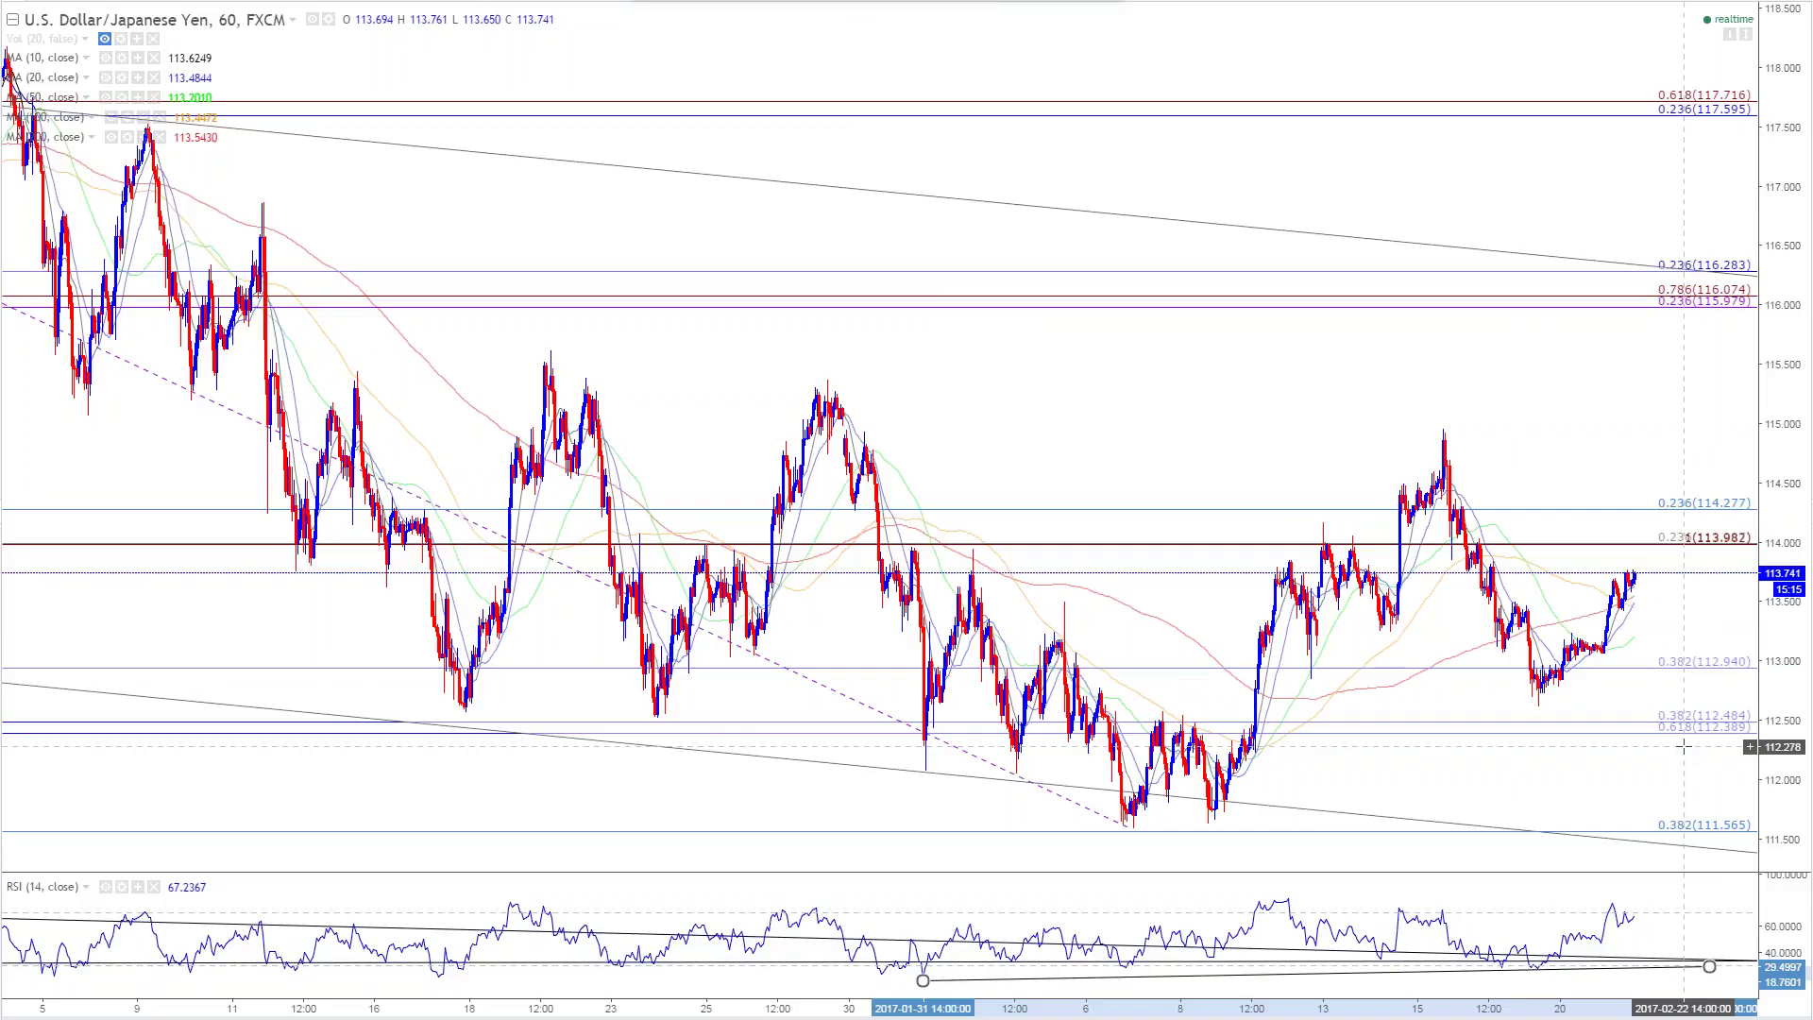
pyautogui.scroll(2, 1599, 863)
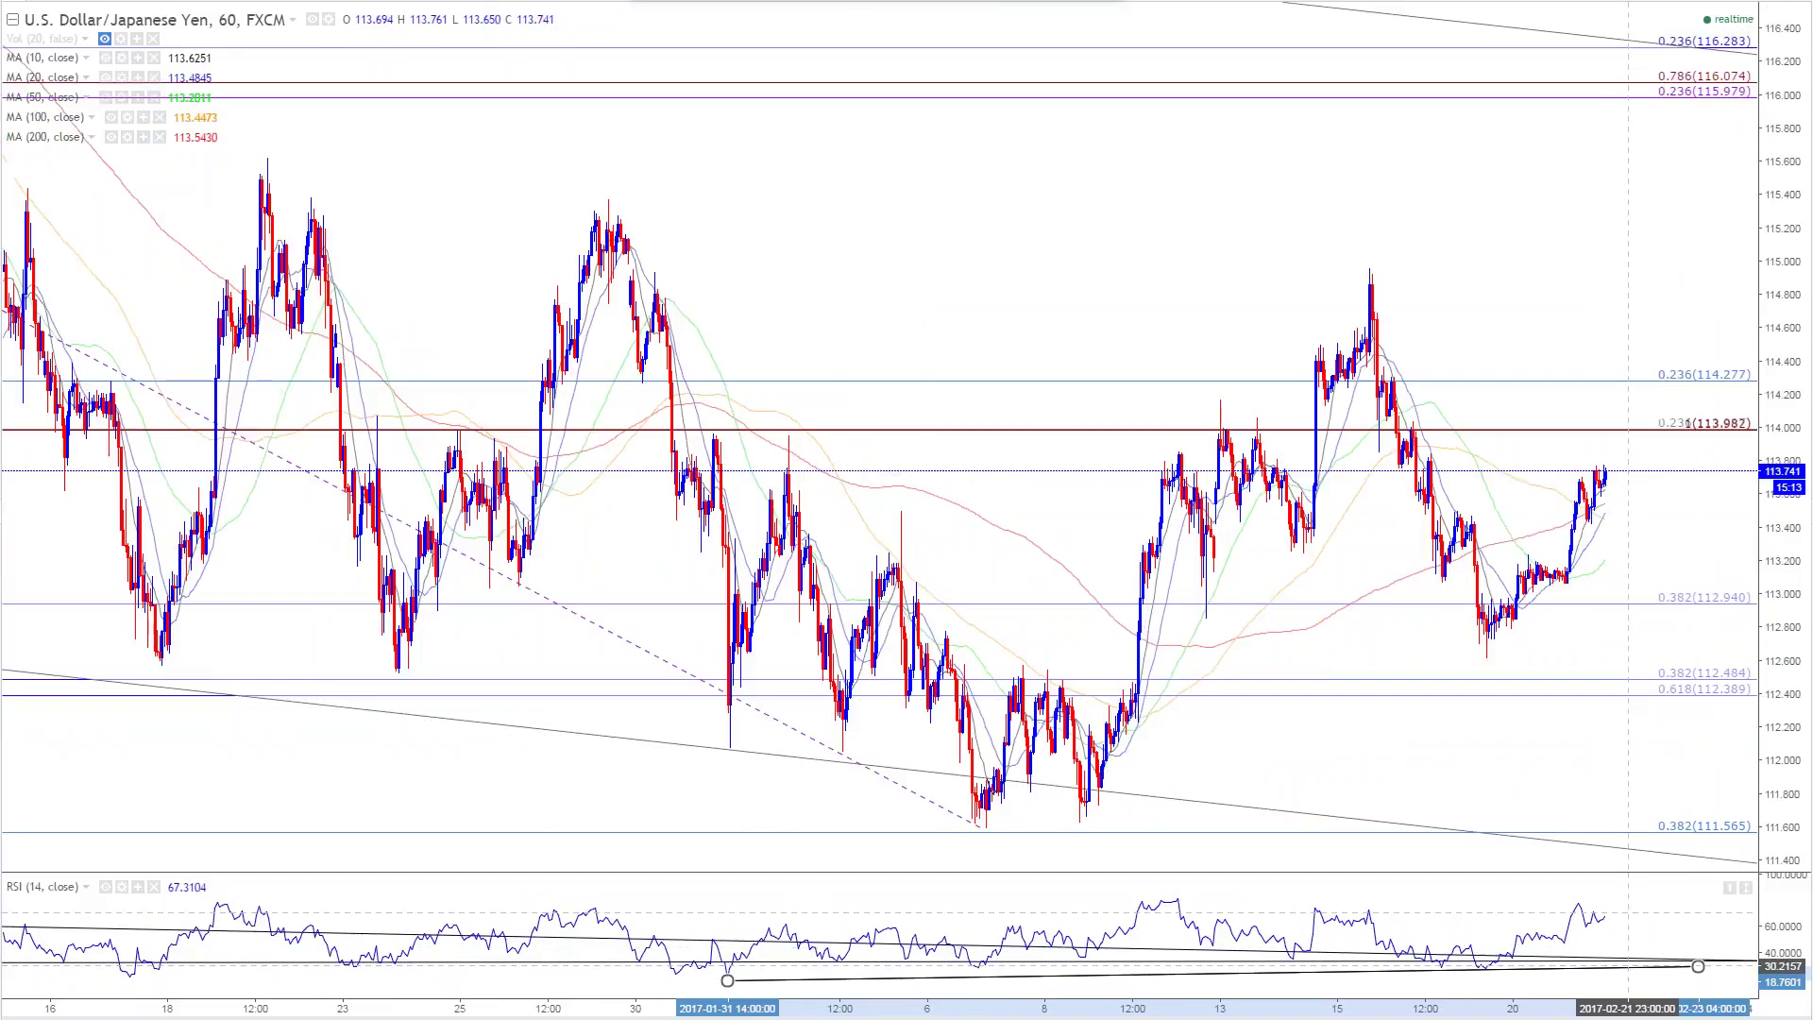
pyautogui.press('Delete')
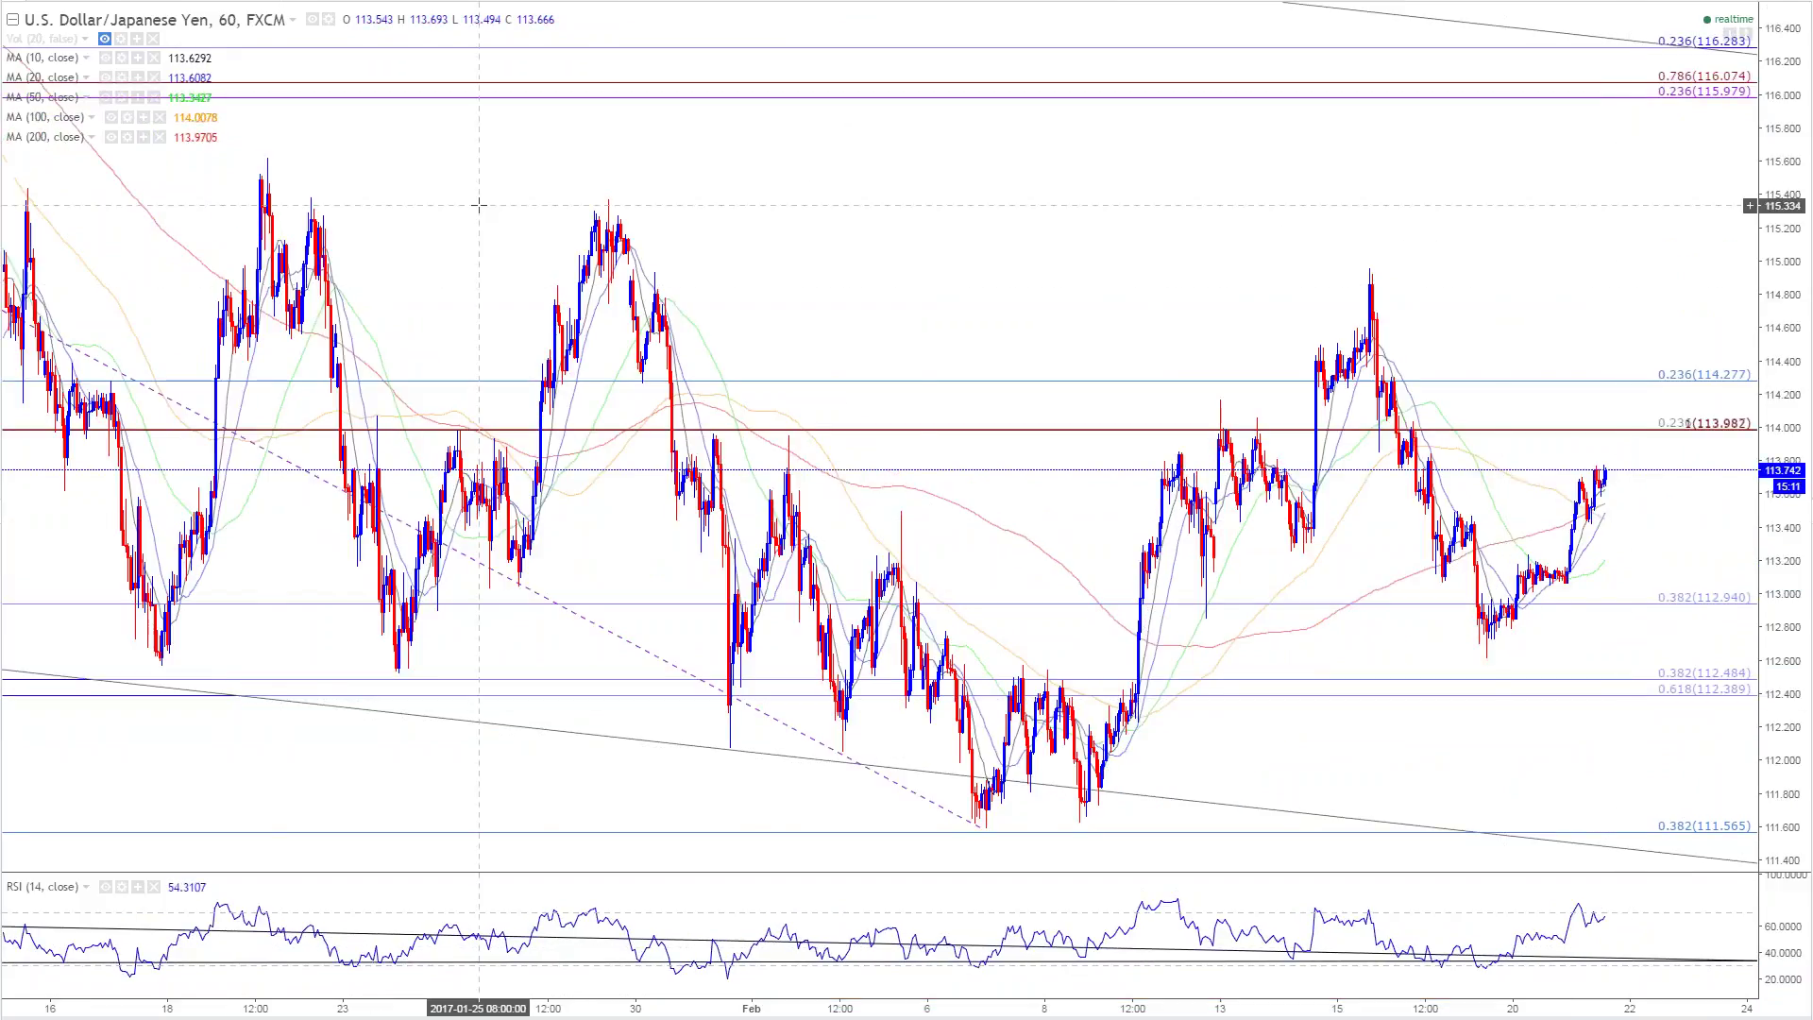
# Step: Return to the 1D daily interval and bring the last year of price into view
pyautogui.write('1D')
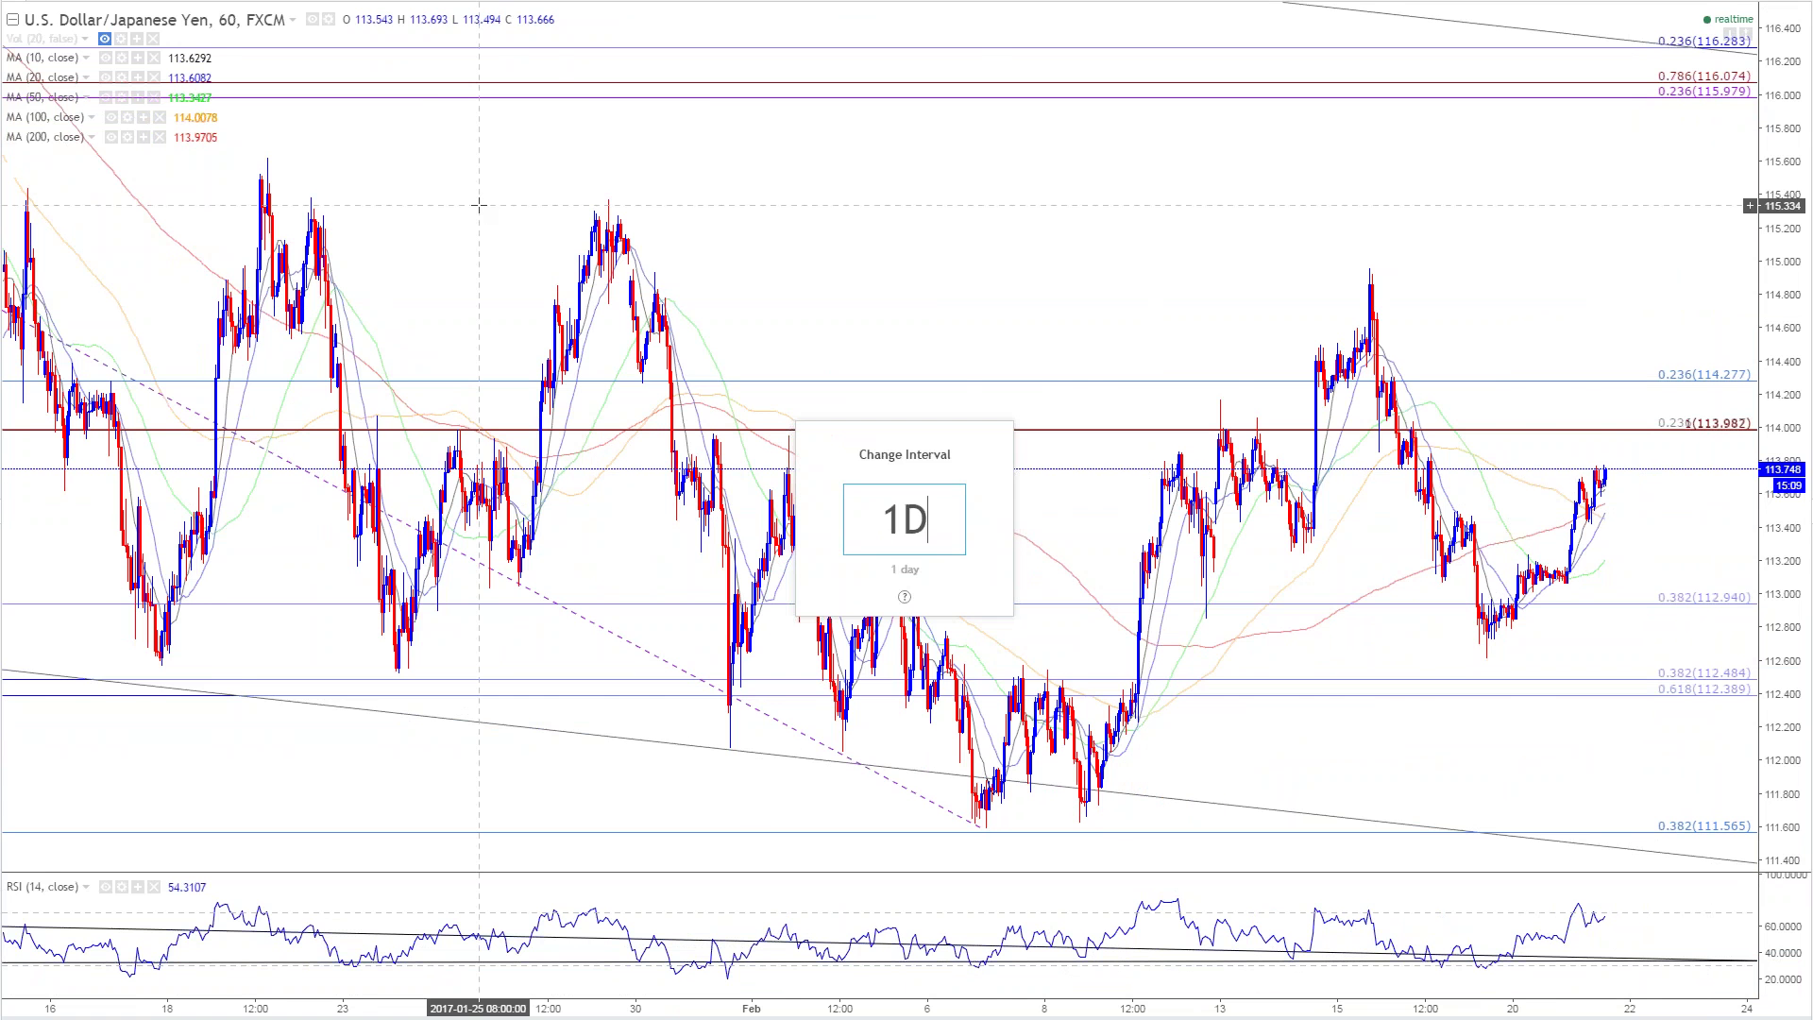
pyautogui.press('Return')
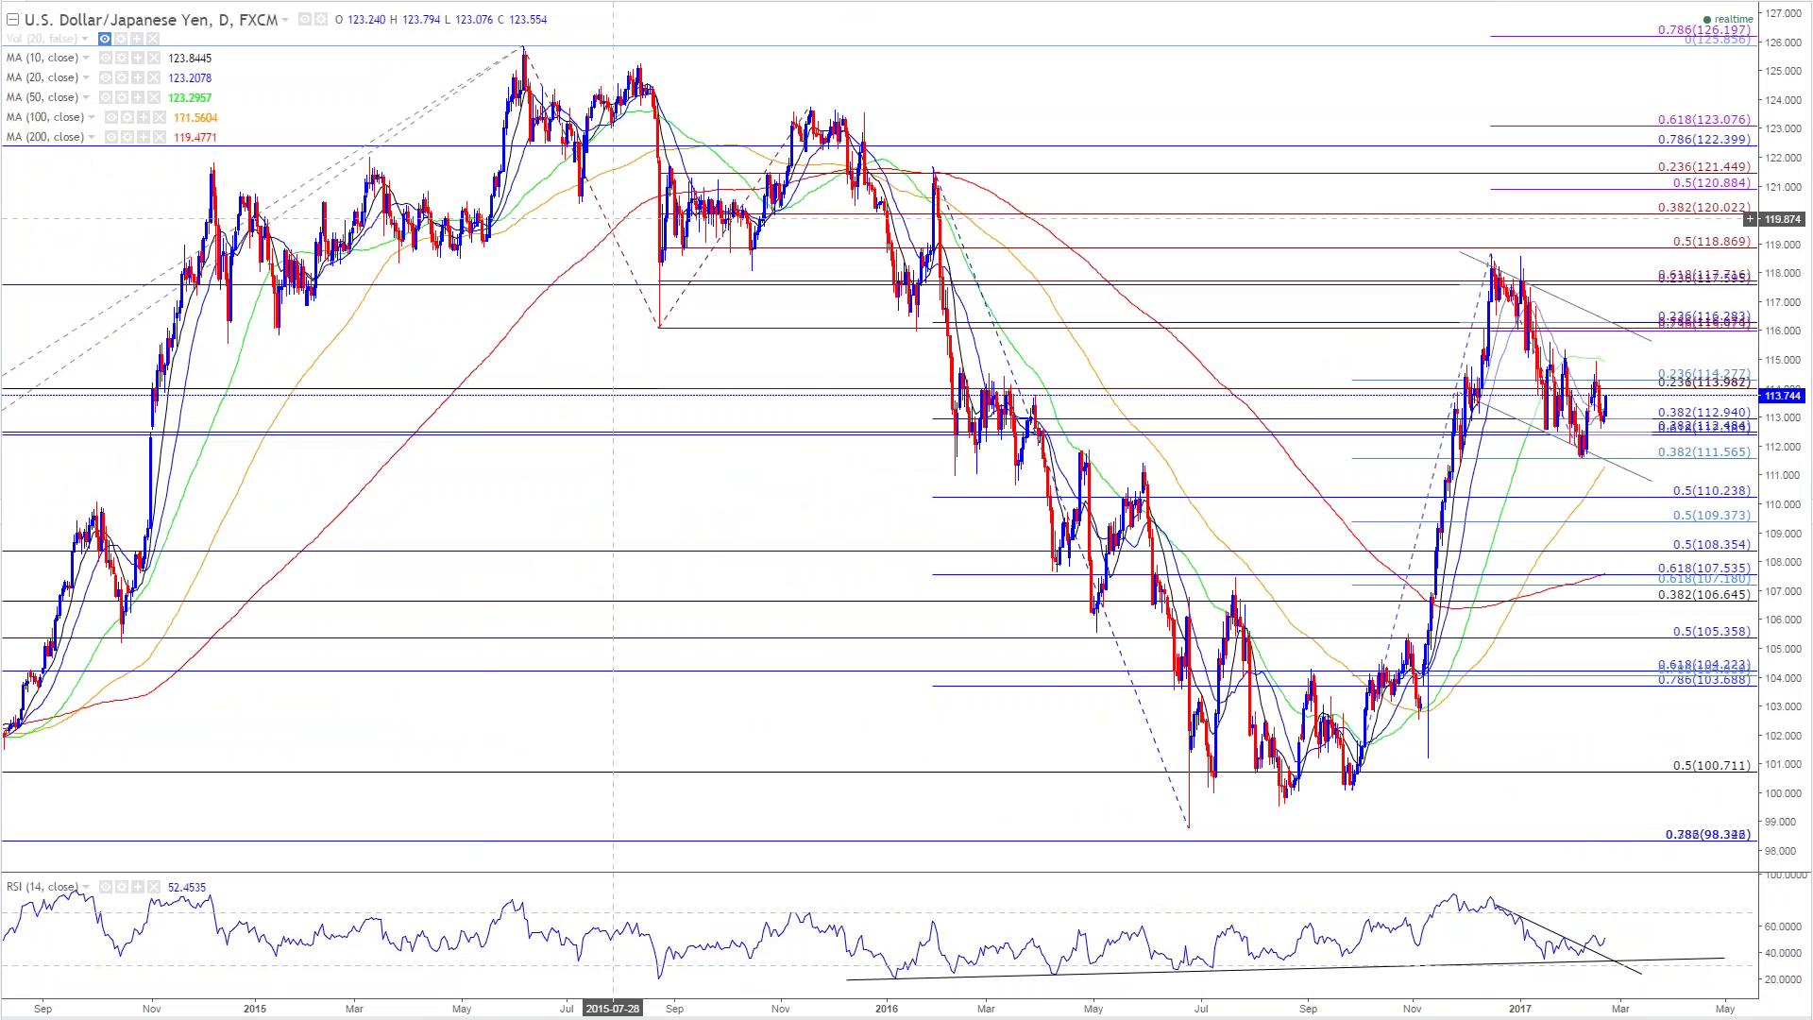
pyautogui.scroll(3, 667, 283)
pyautogui.moveTo(1336, 301); pyautogui.dragTo(1058, 300)
pyautogui.scroll(3, 1058, 300)
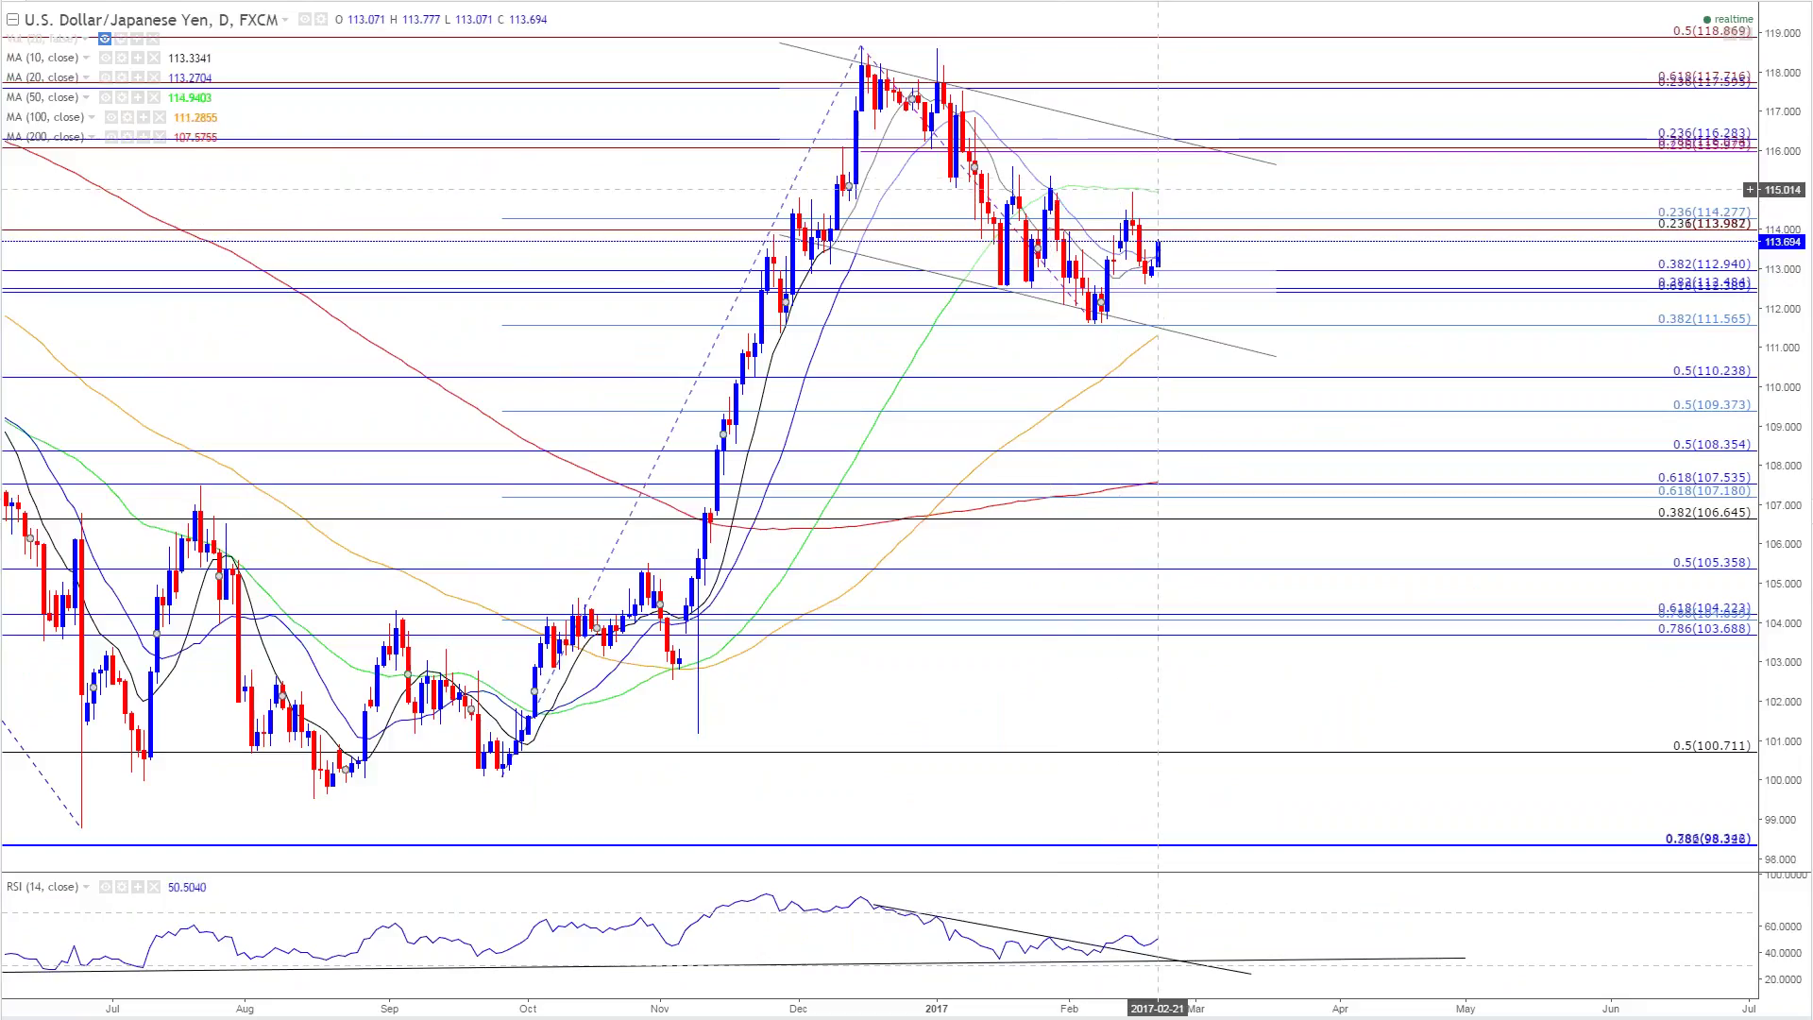
# Step: Inspect the 50-period moving average and the falling RSI trend line
pyautogui.click(1158, 191)
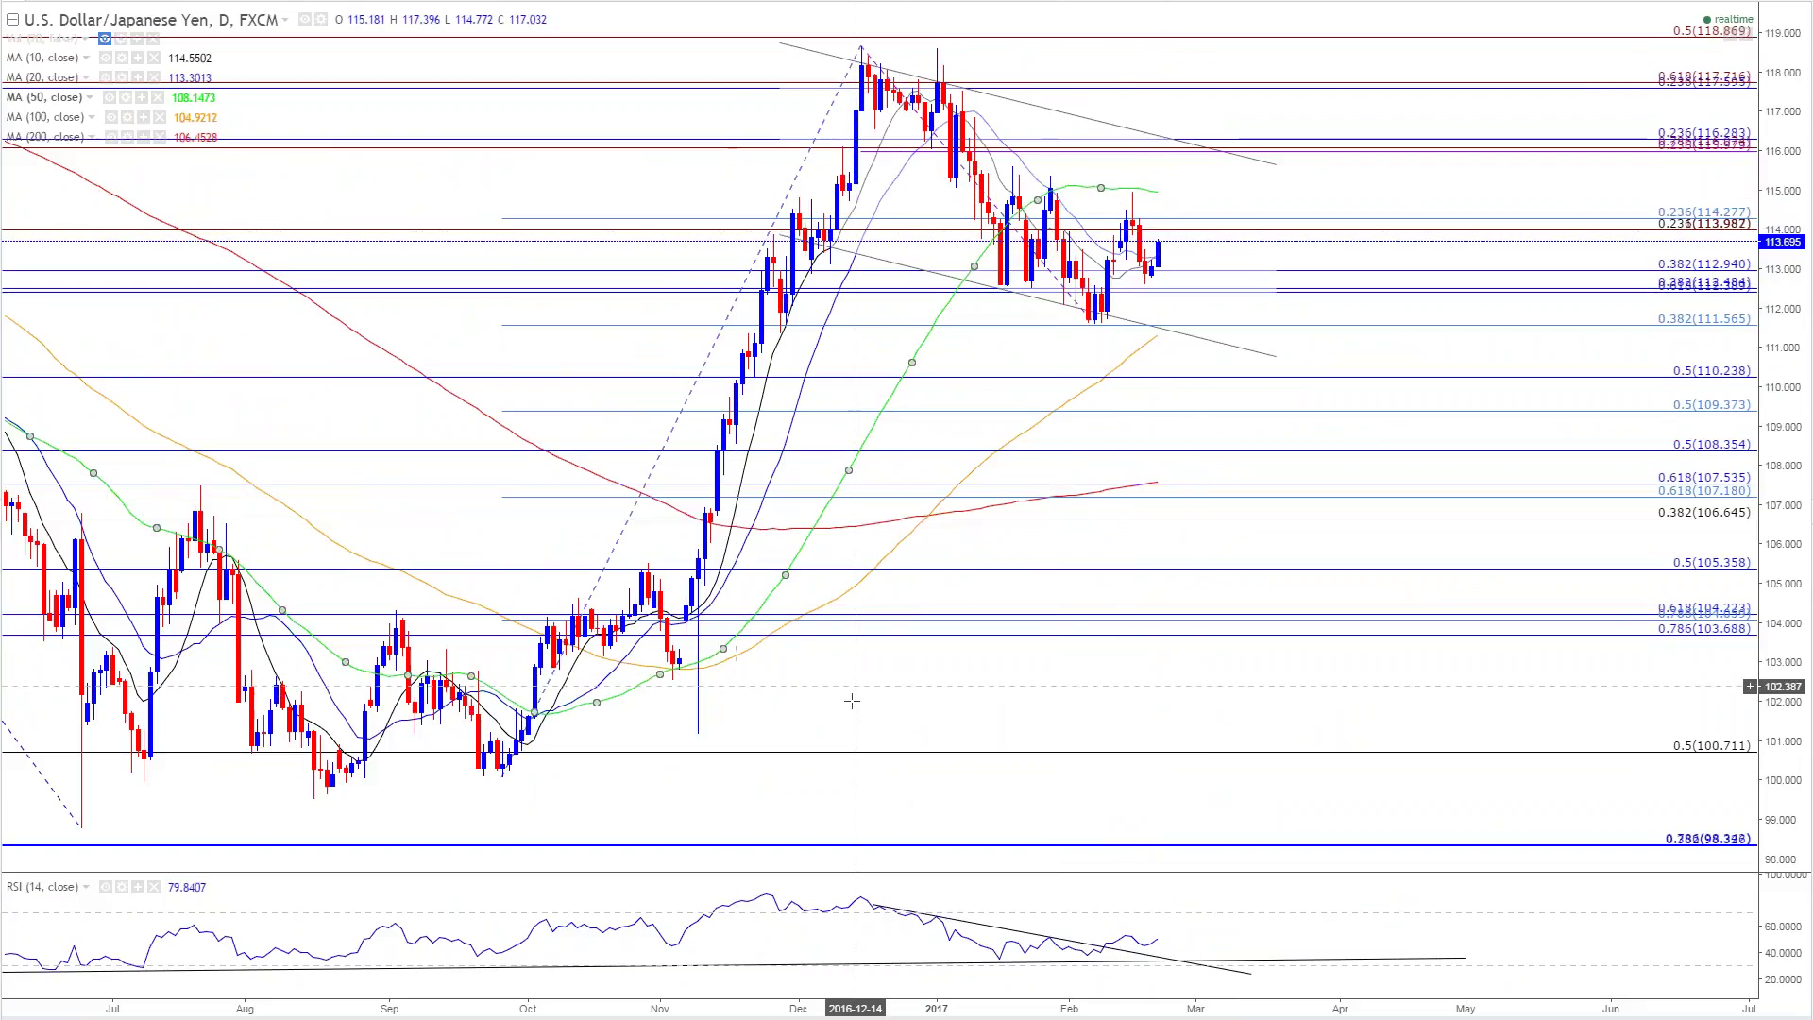
pyautogui.click(1183, 277)
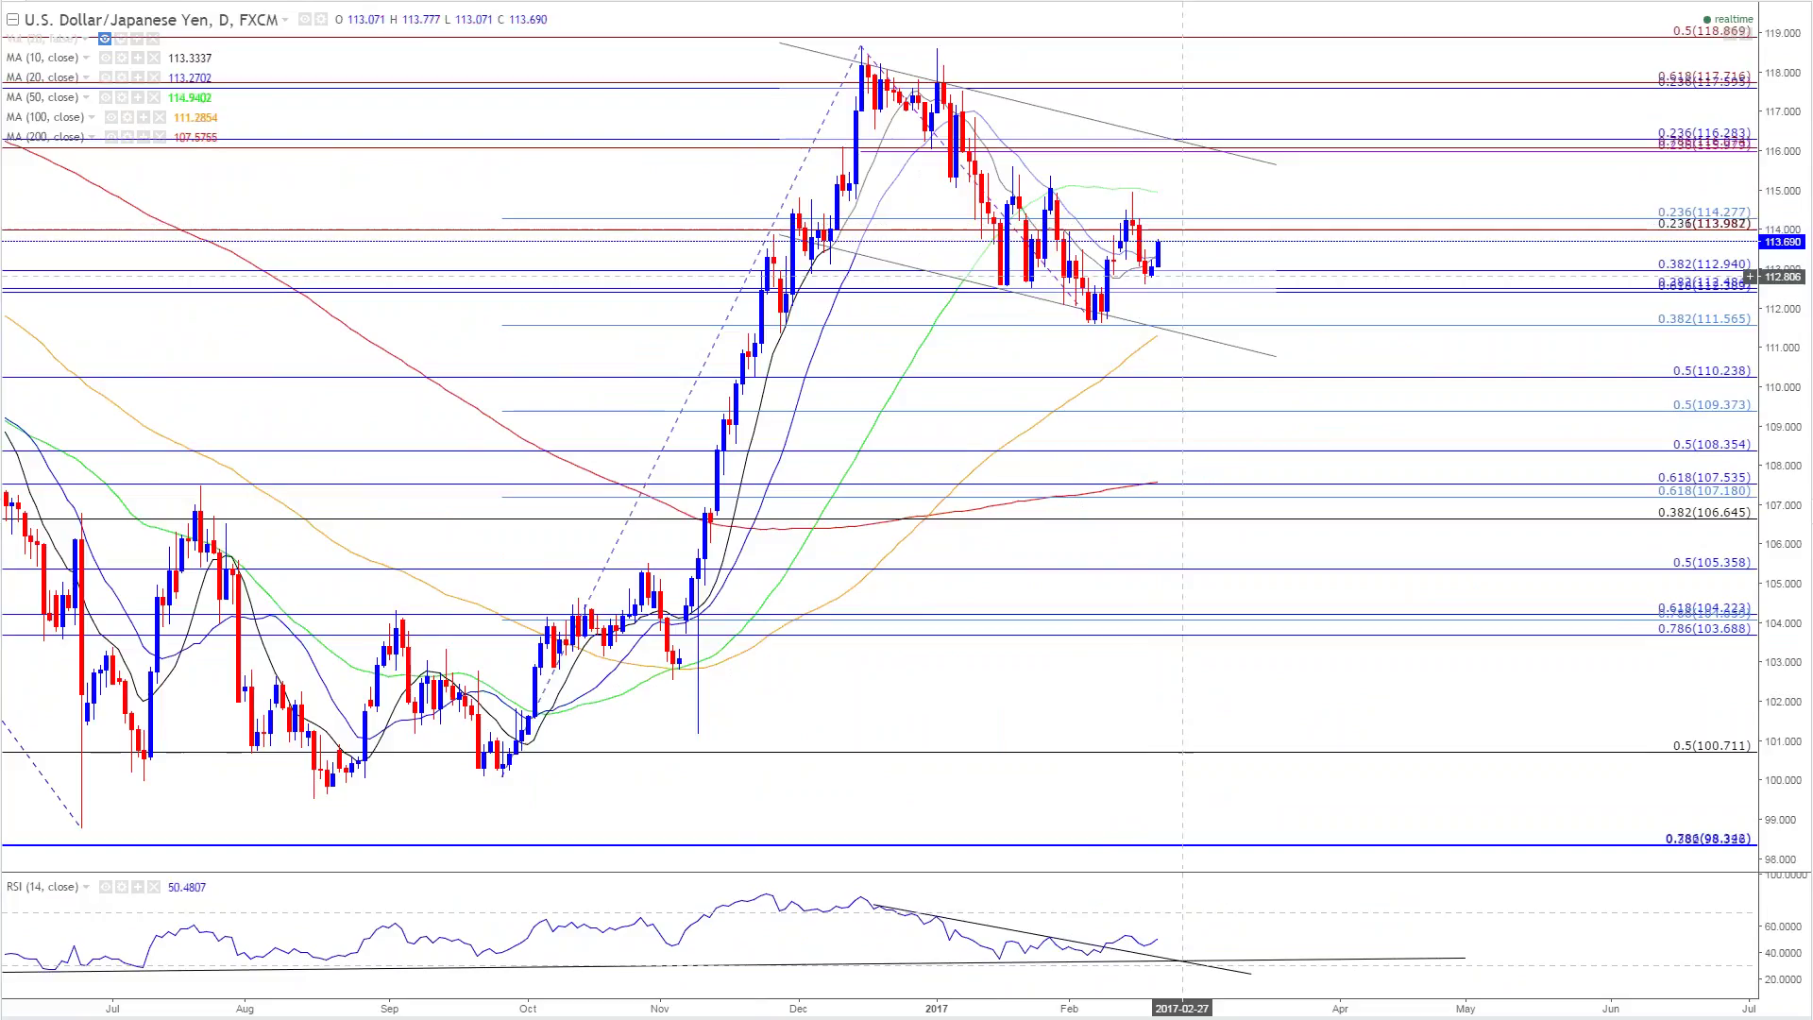
pyautogui.click(1133, 948)
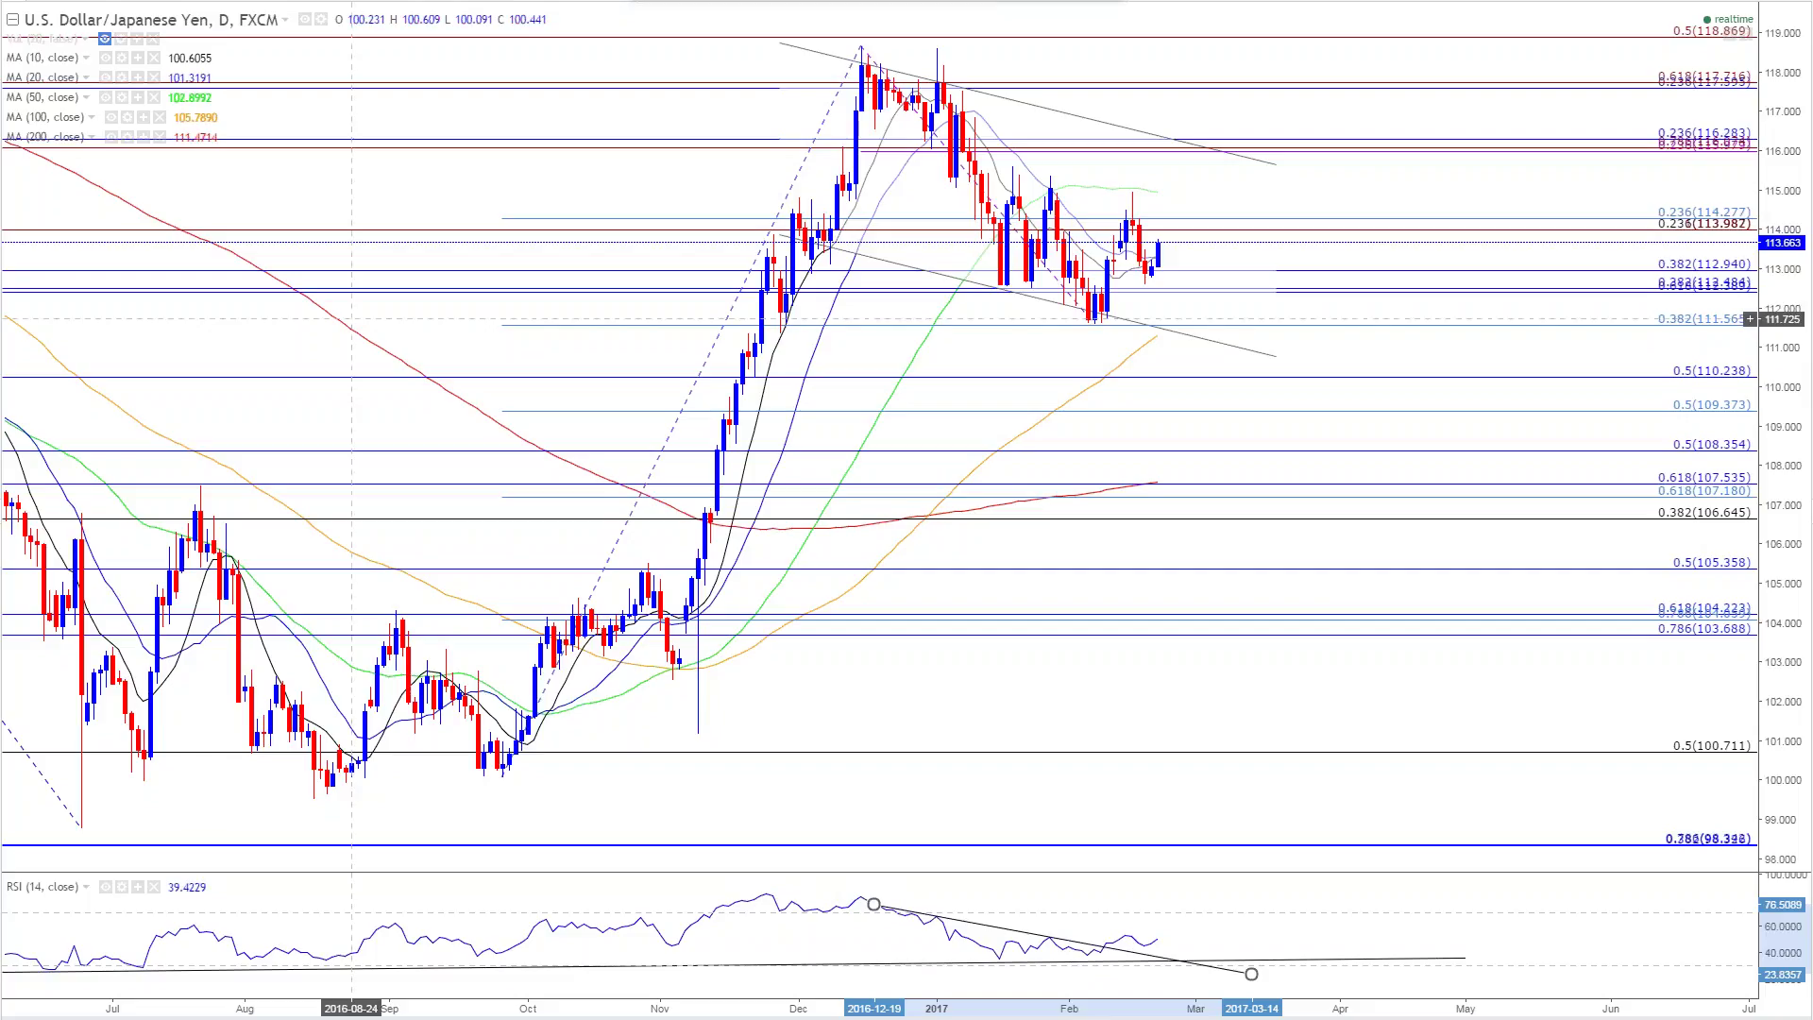
pyautogui.click(439, 304)
# Step: Switch USD/JPY to the 5-minute interval and compress the price scale vertically
pyautogui.write('5')
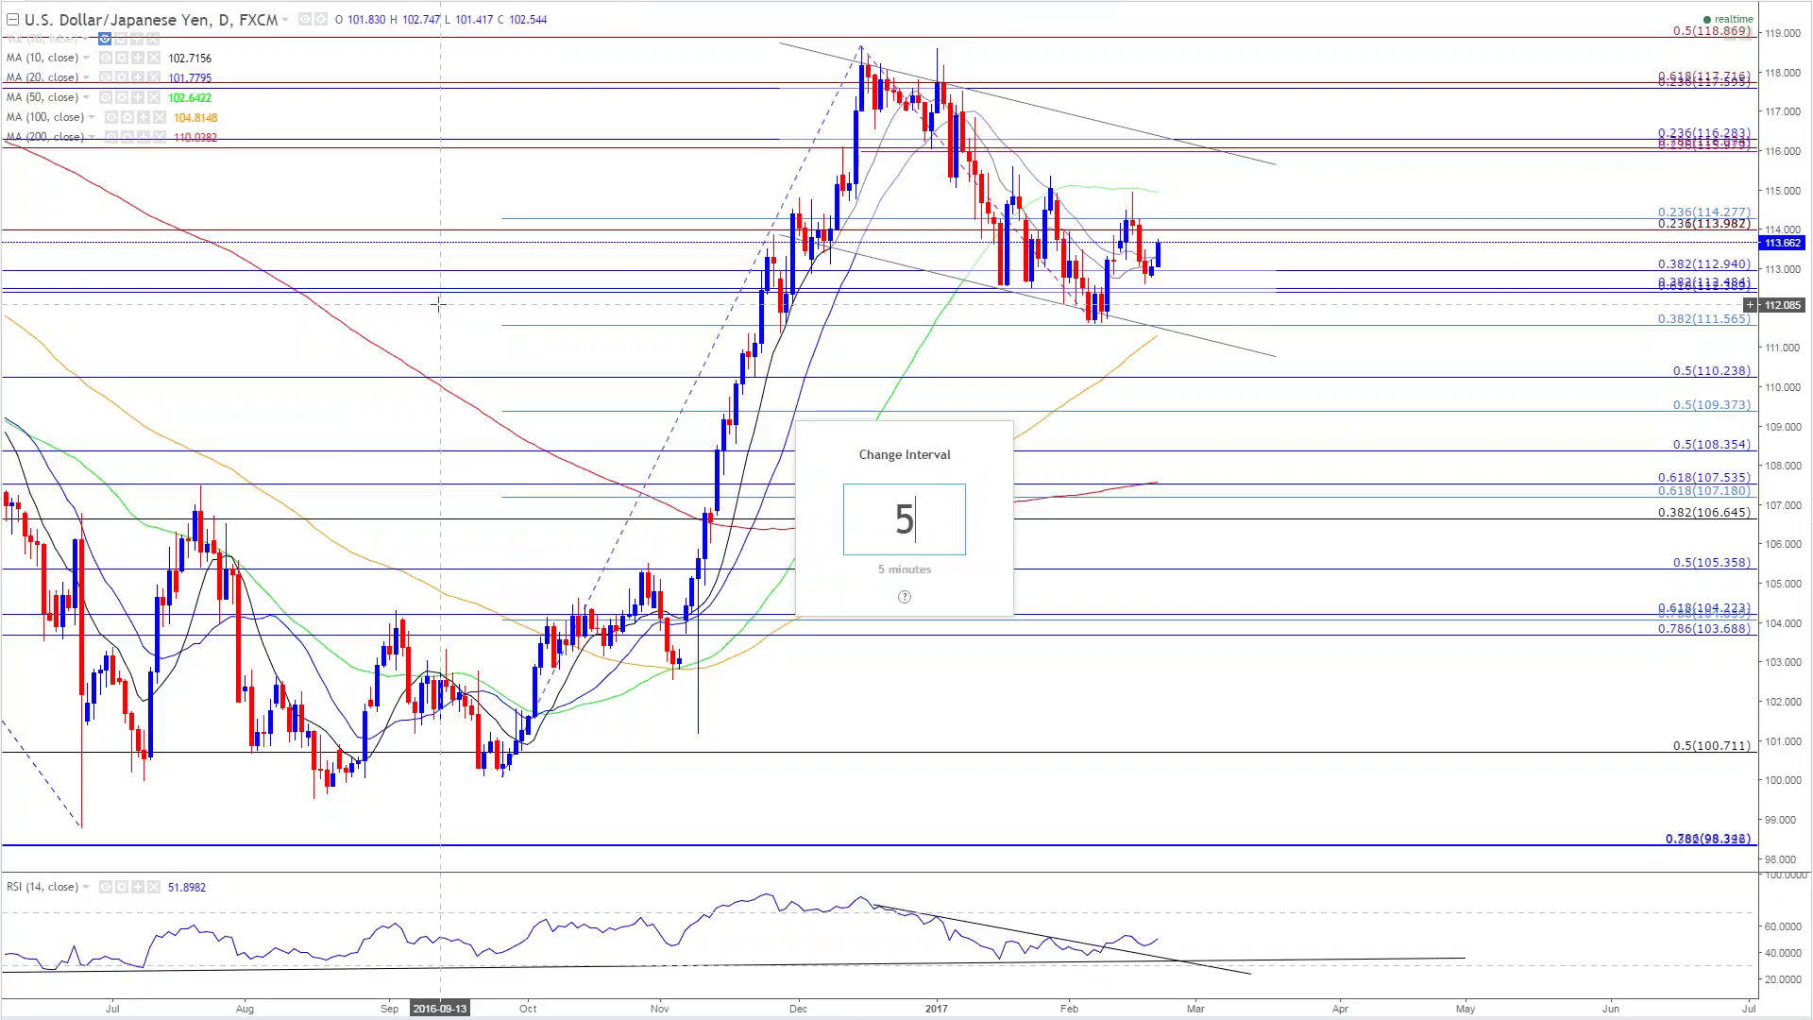
pyautogui.press('Return')
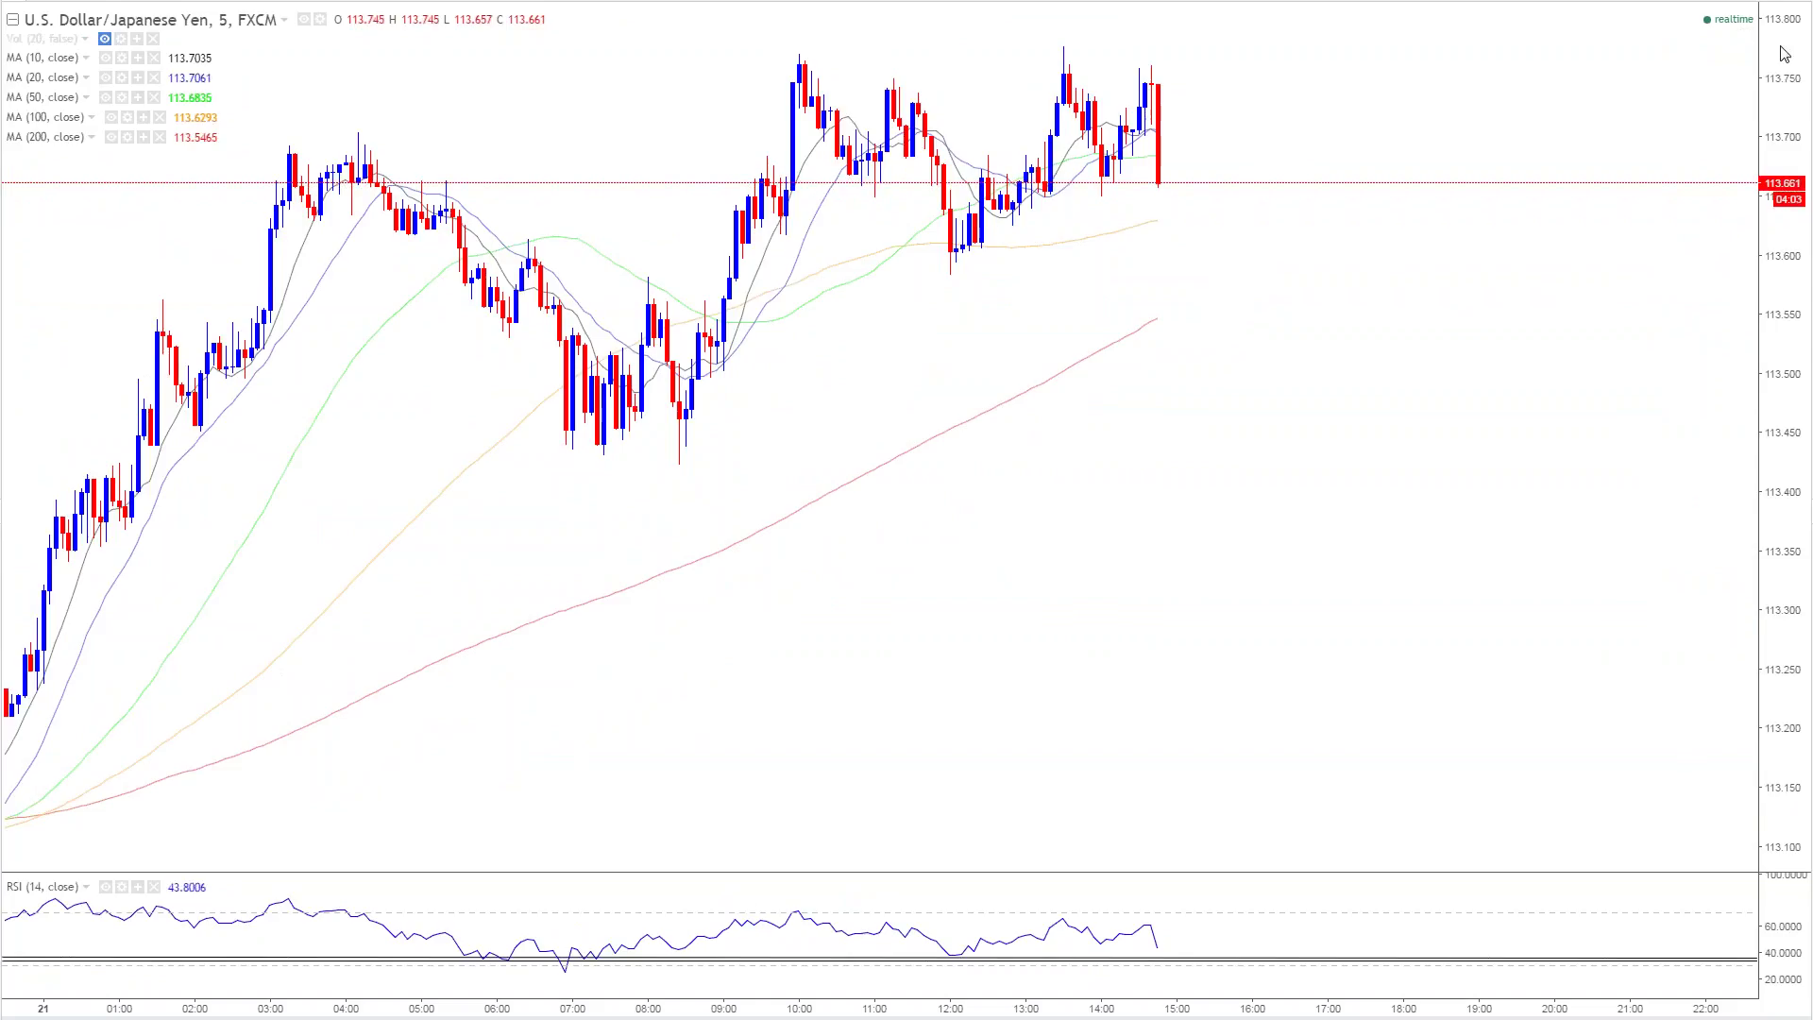
pyautogui.moveTo(1800, 49); pyautogui.dragTo(1804, 160)
pyautogui.moveTo(1538, 132); pyautogui.dragTo(1619, 162)
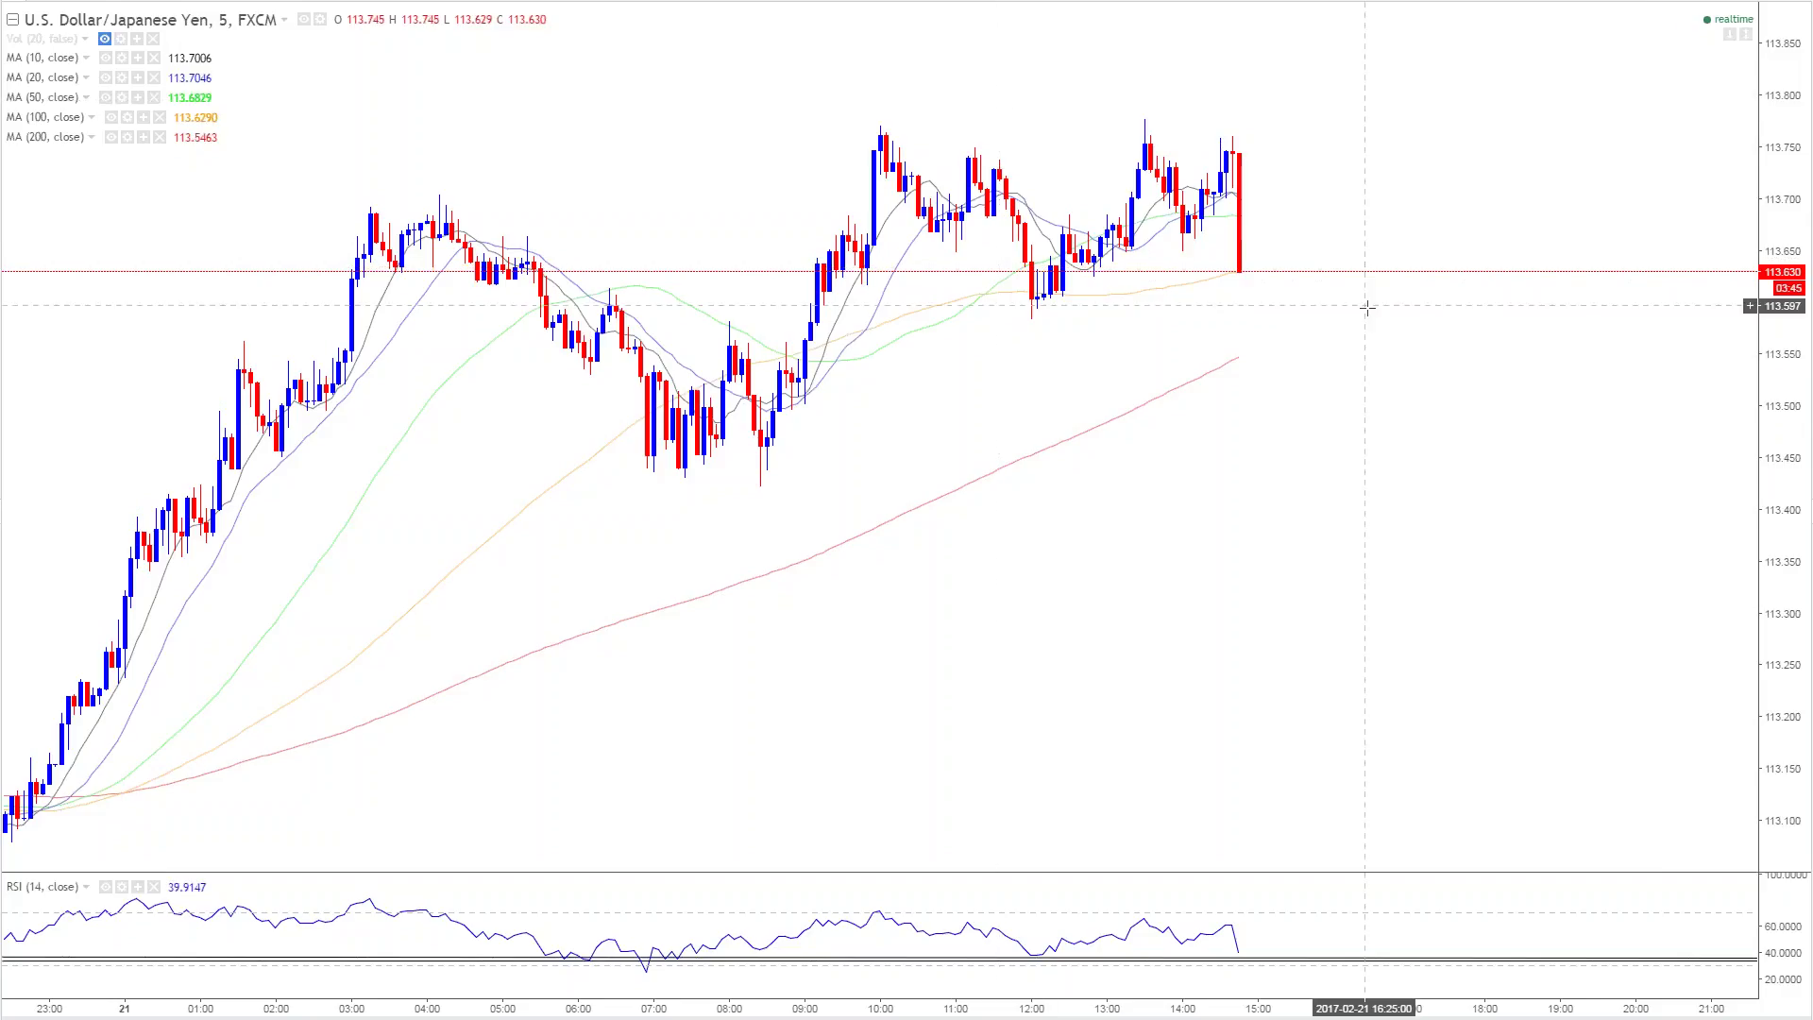
pyautogui.scroll(-2, 1370, 142)
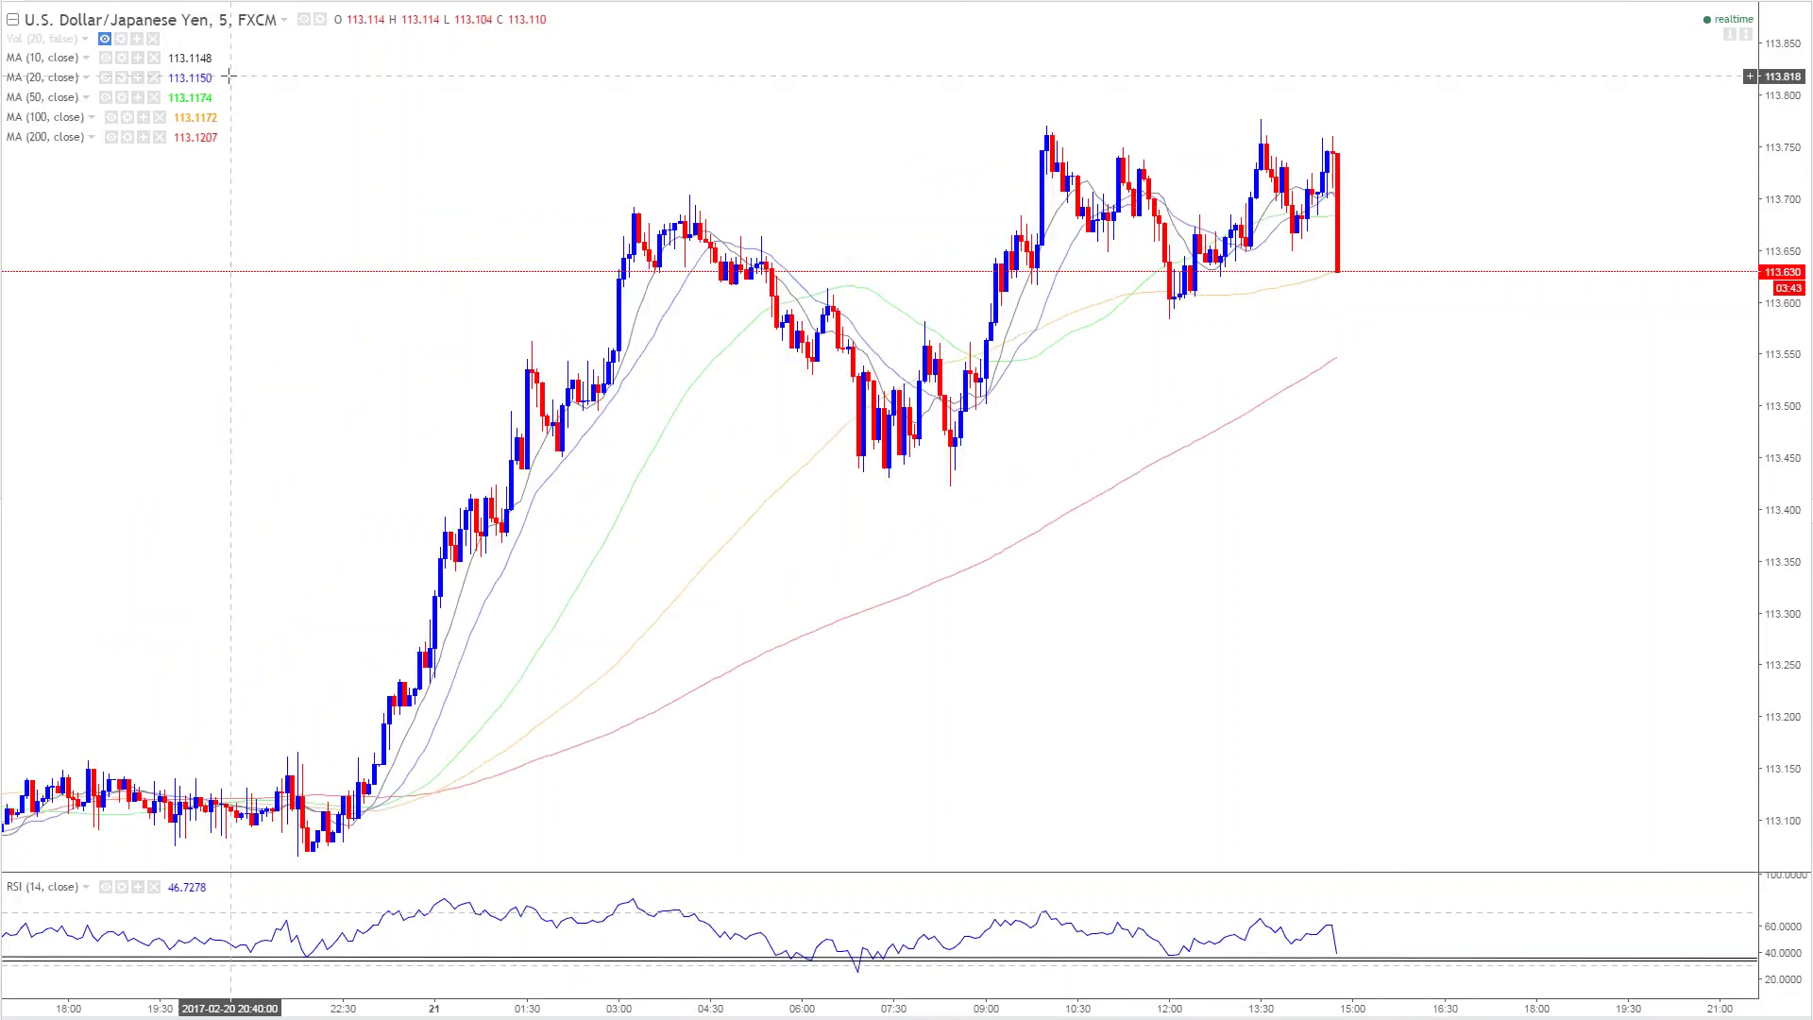
# Step: Load EURUSD and set it to the 1D daily interval
pyautogui.write('EU')
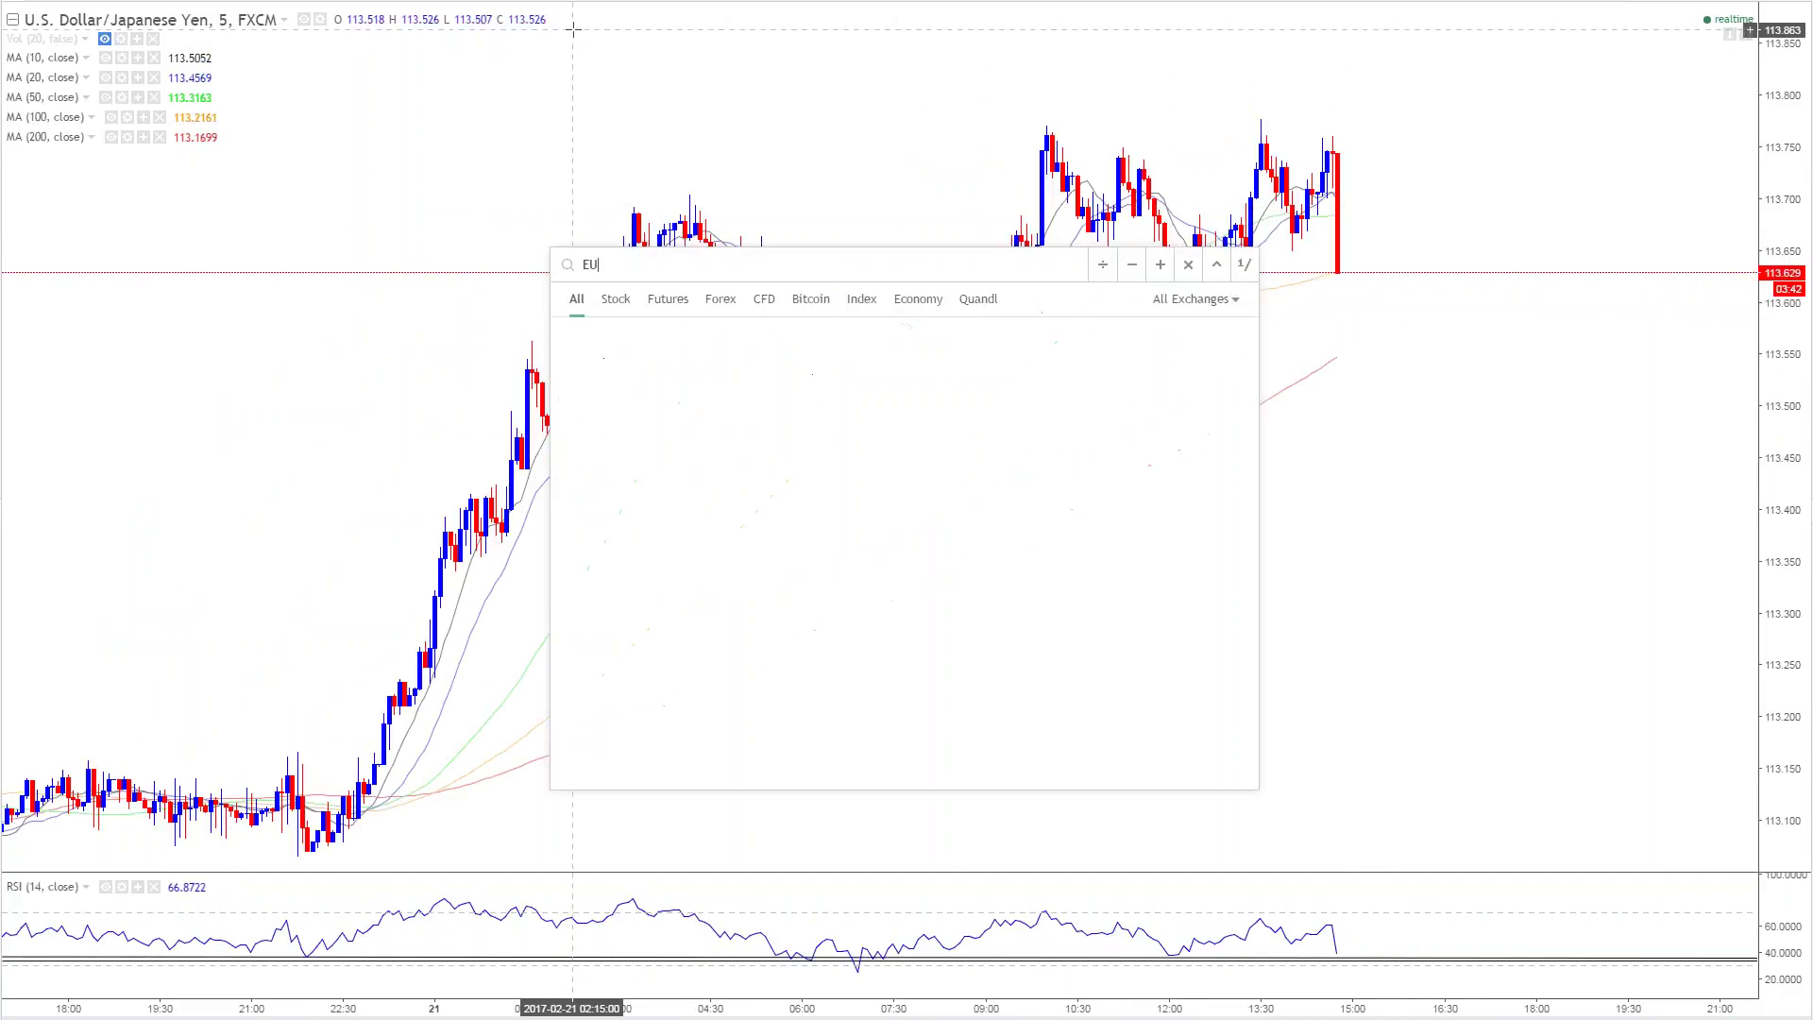
pyautogui.write('RUSD')
pyautogui.press('Return')
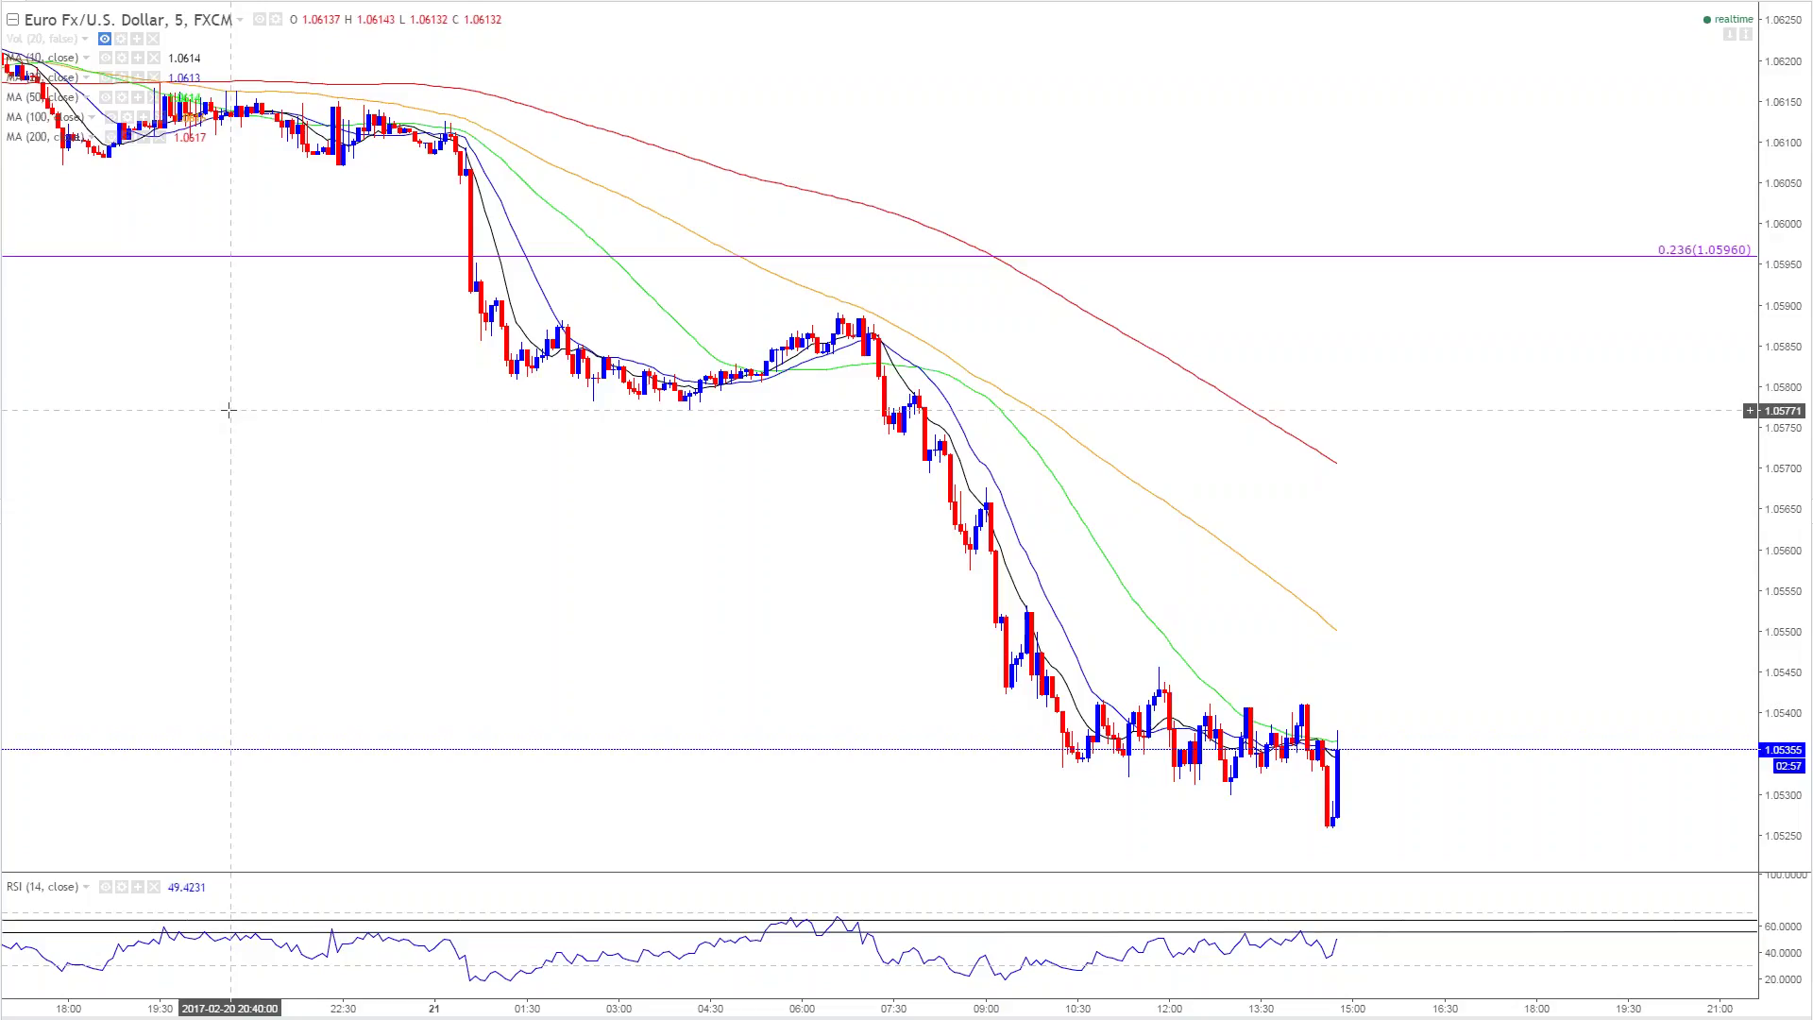
pyautogui.write('1D')
pyautogui.press('Return')
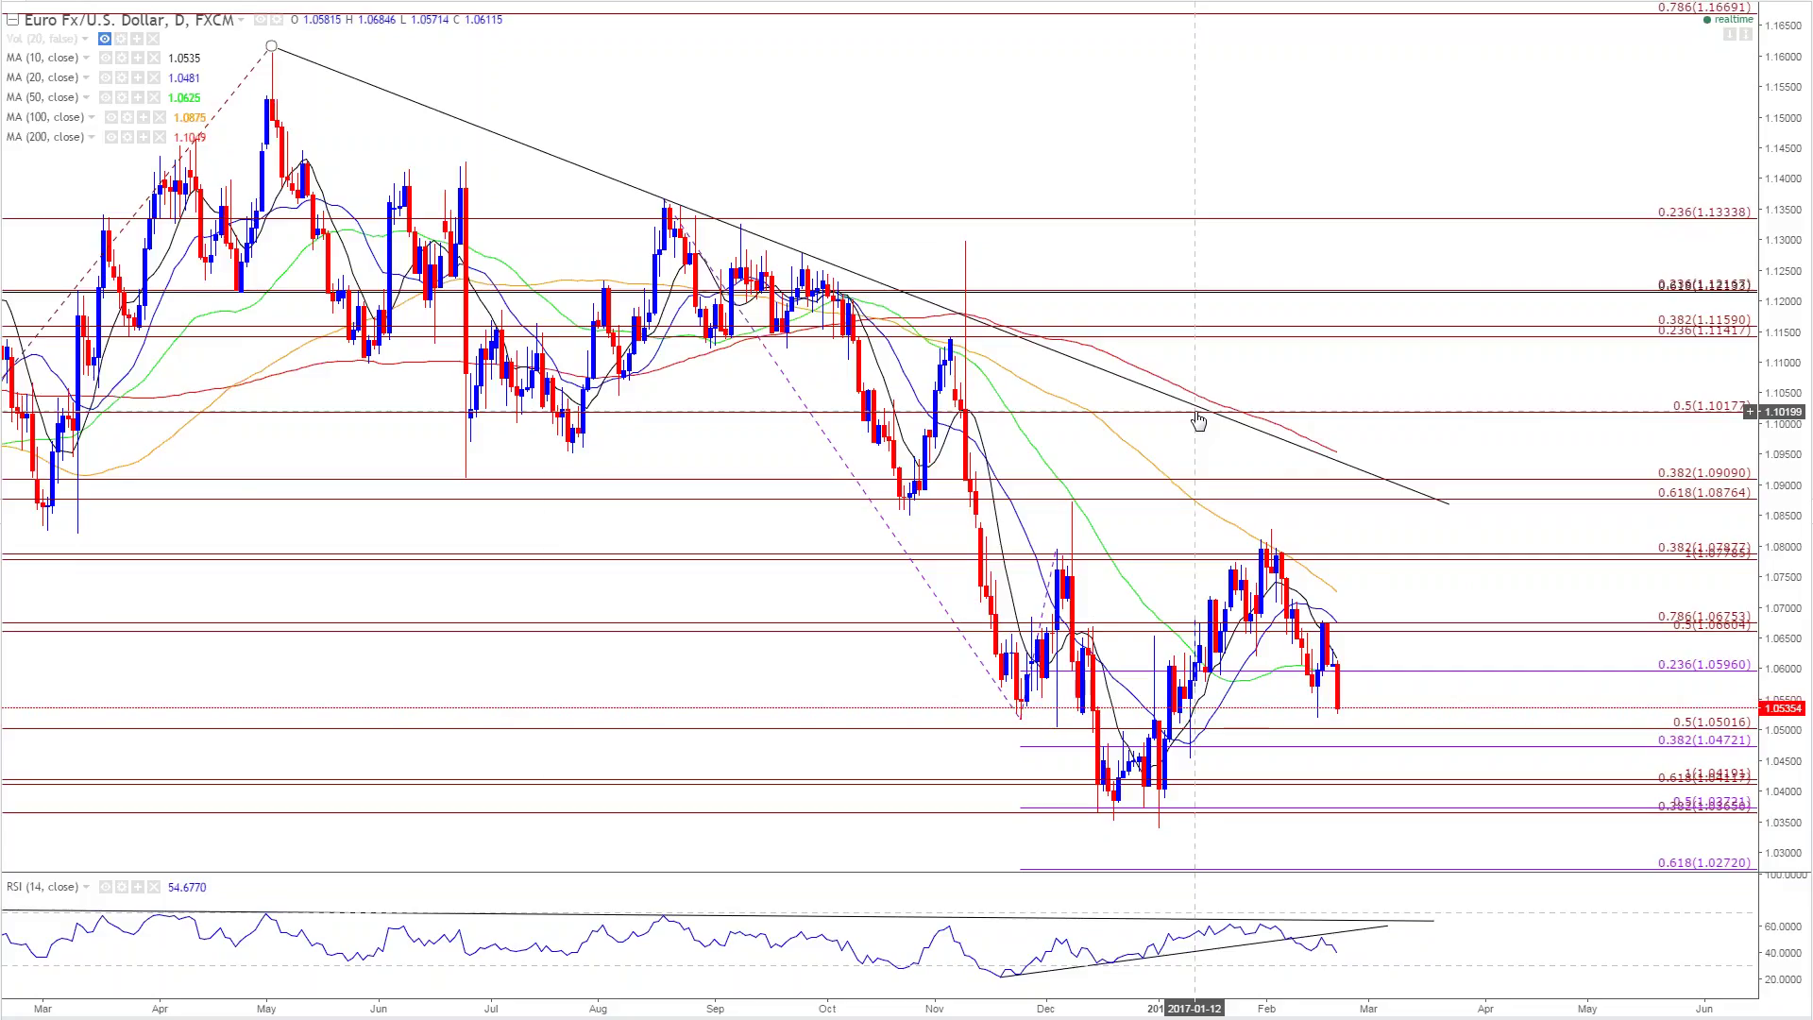
# Step: Load the USDOLLAR Dollar Index chart and select its Fibonacci retracement
pyautogui.write('USDOLLAR')
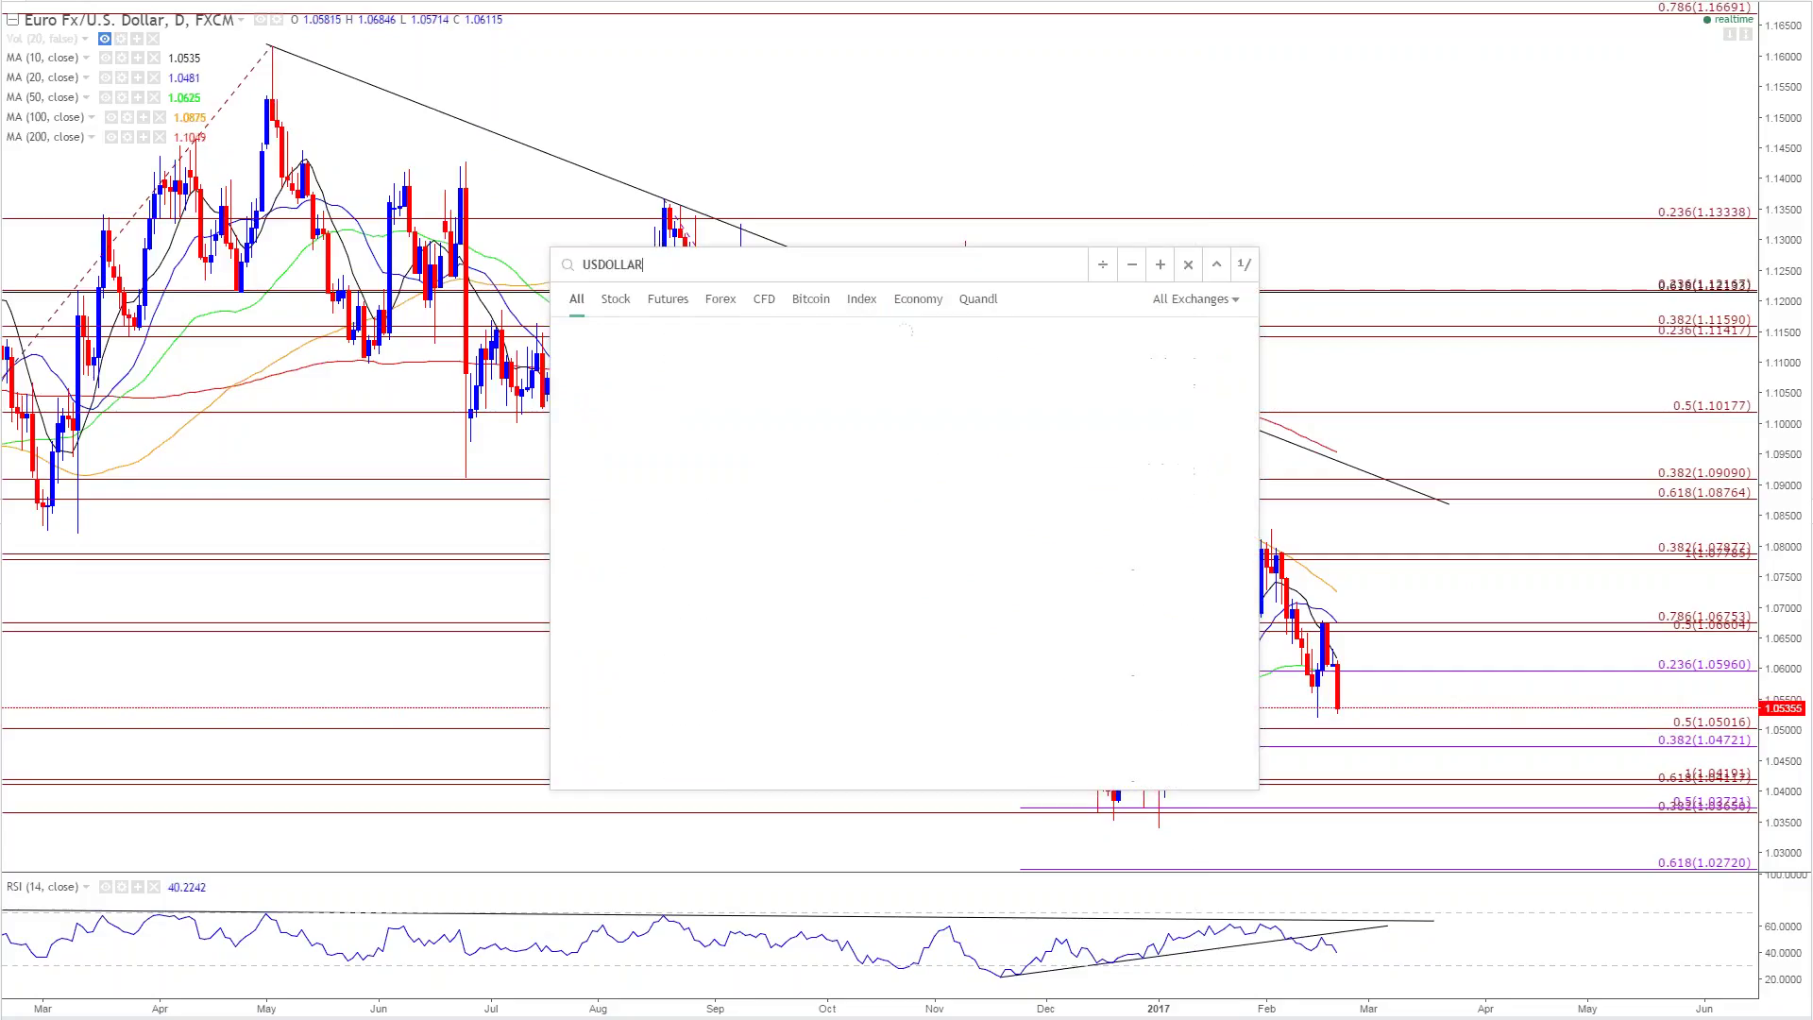
pyautogui.press('Return')
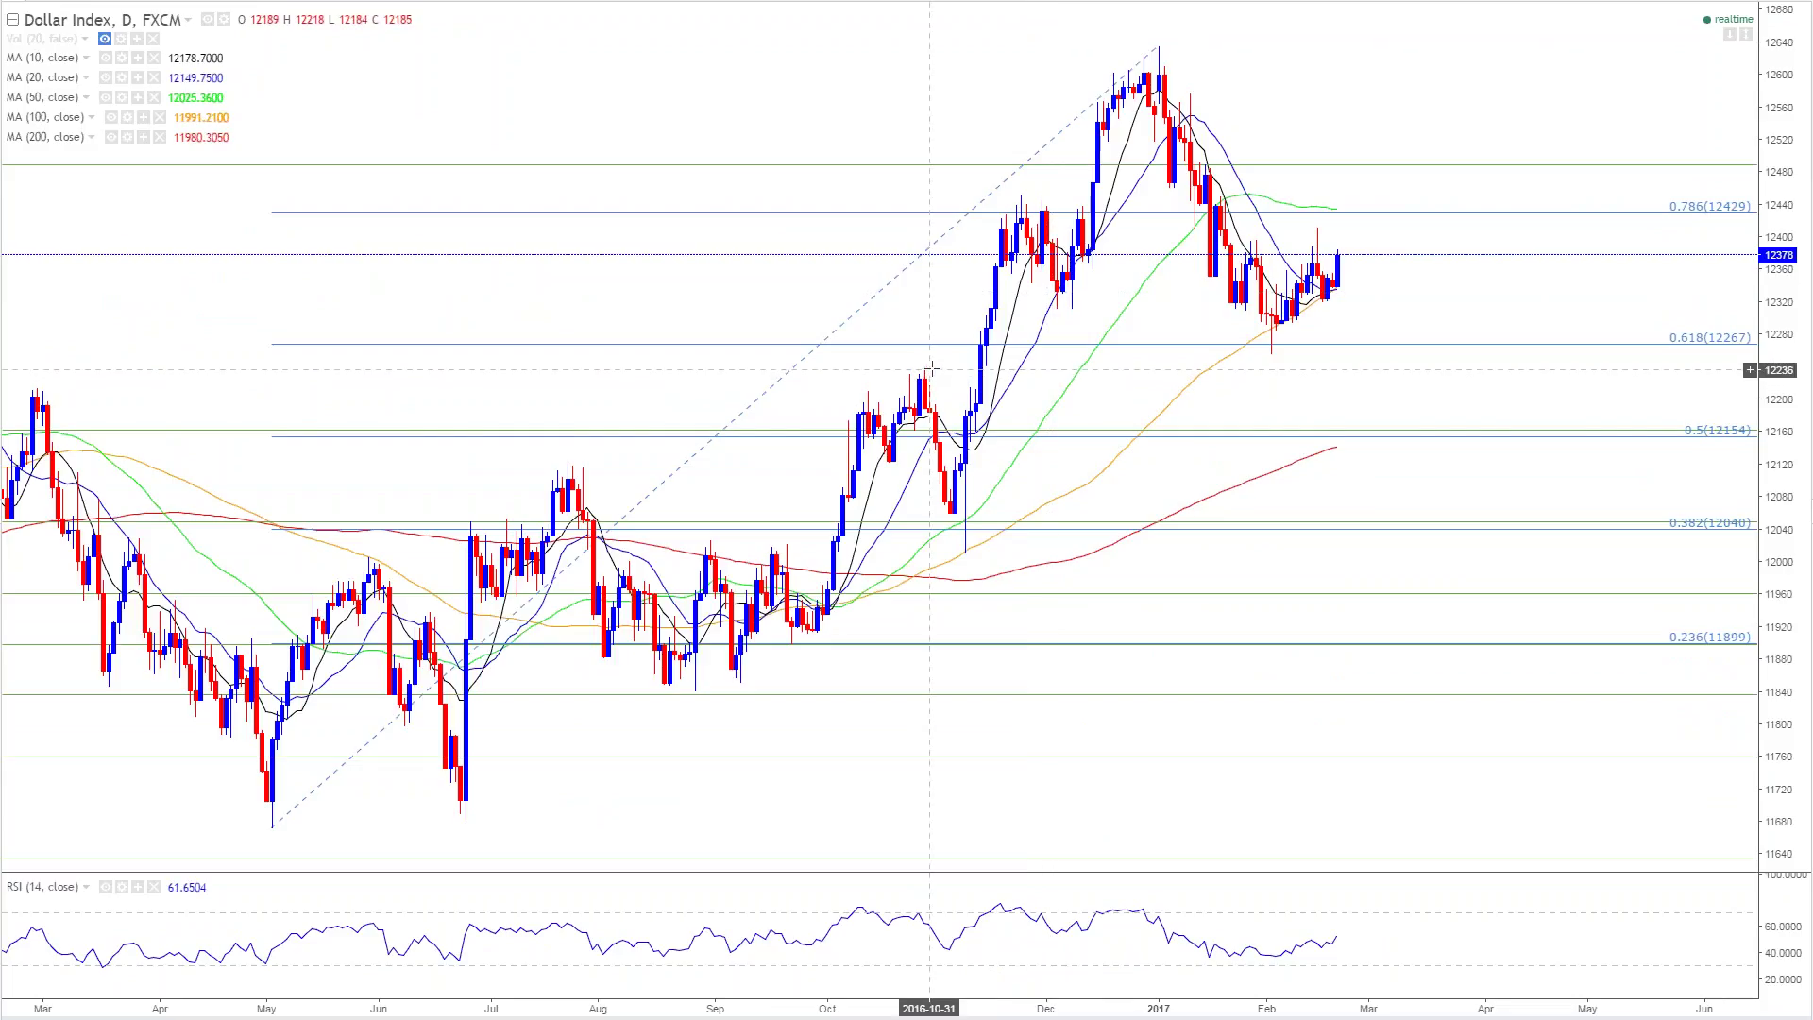
pyautogui.click(978, 345)
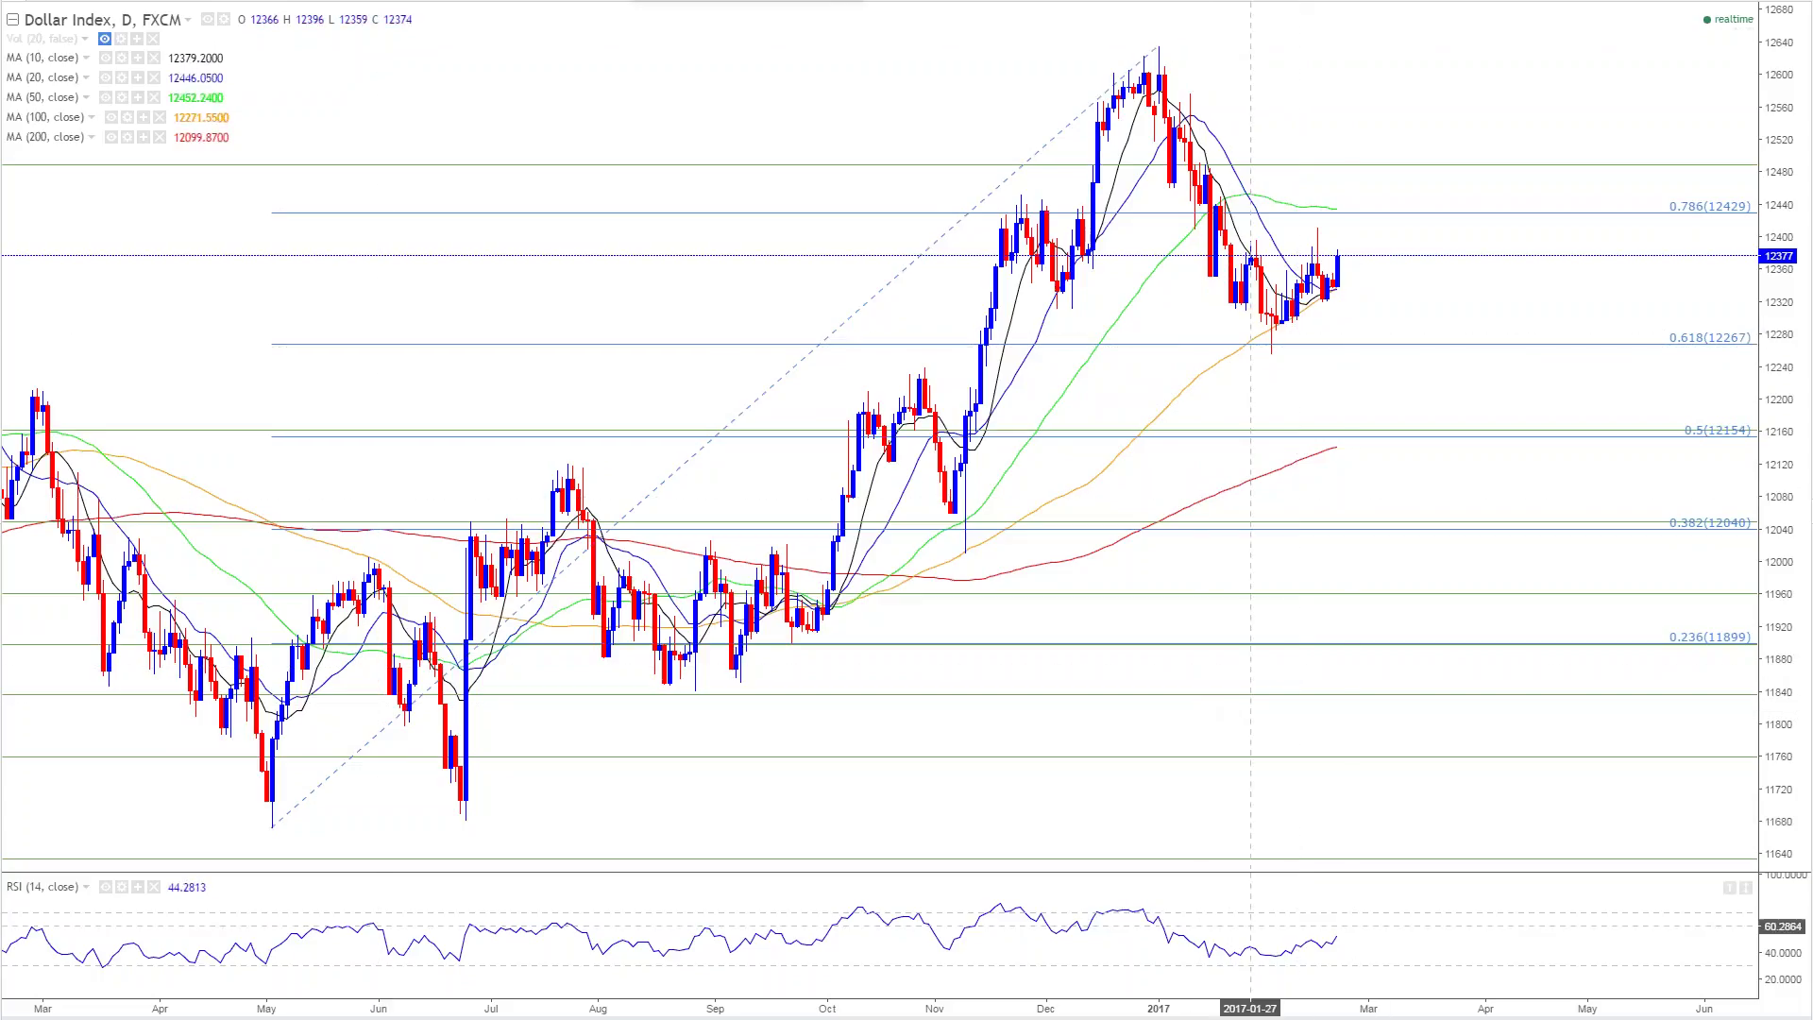
# Step: Draw an RSI trendline from the December peak to the February low
pyautogui.click(1143, 908)
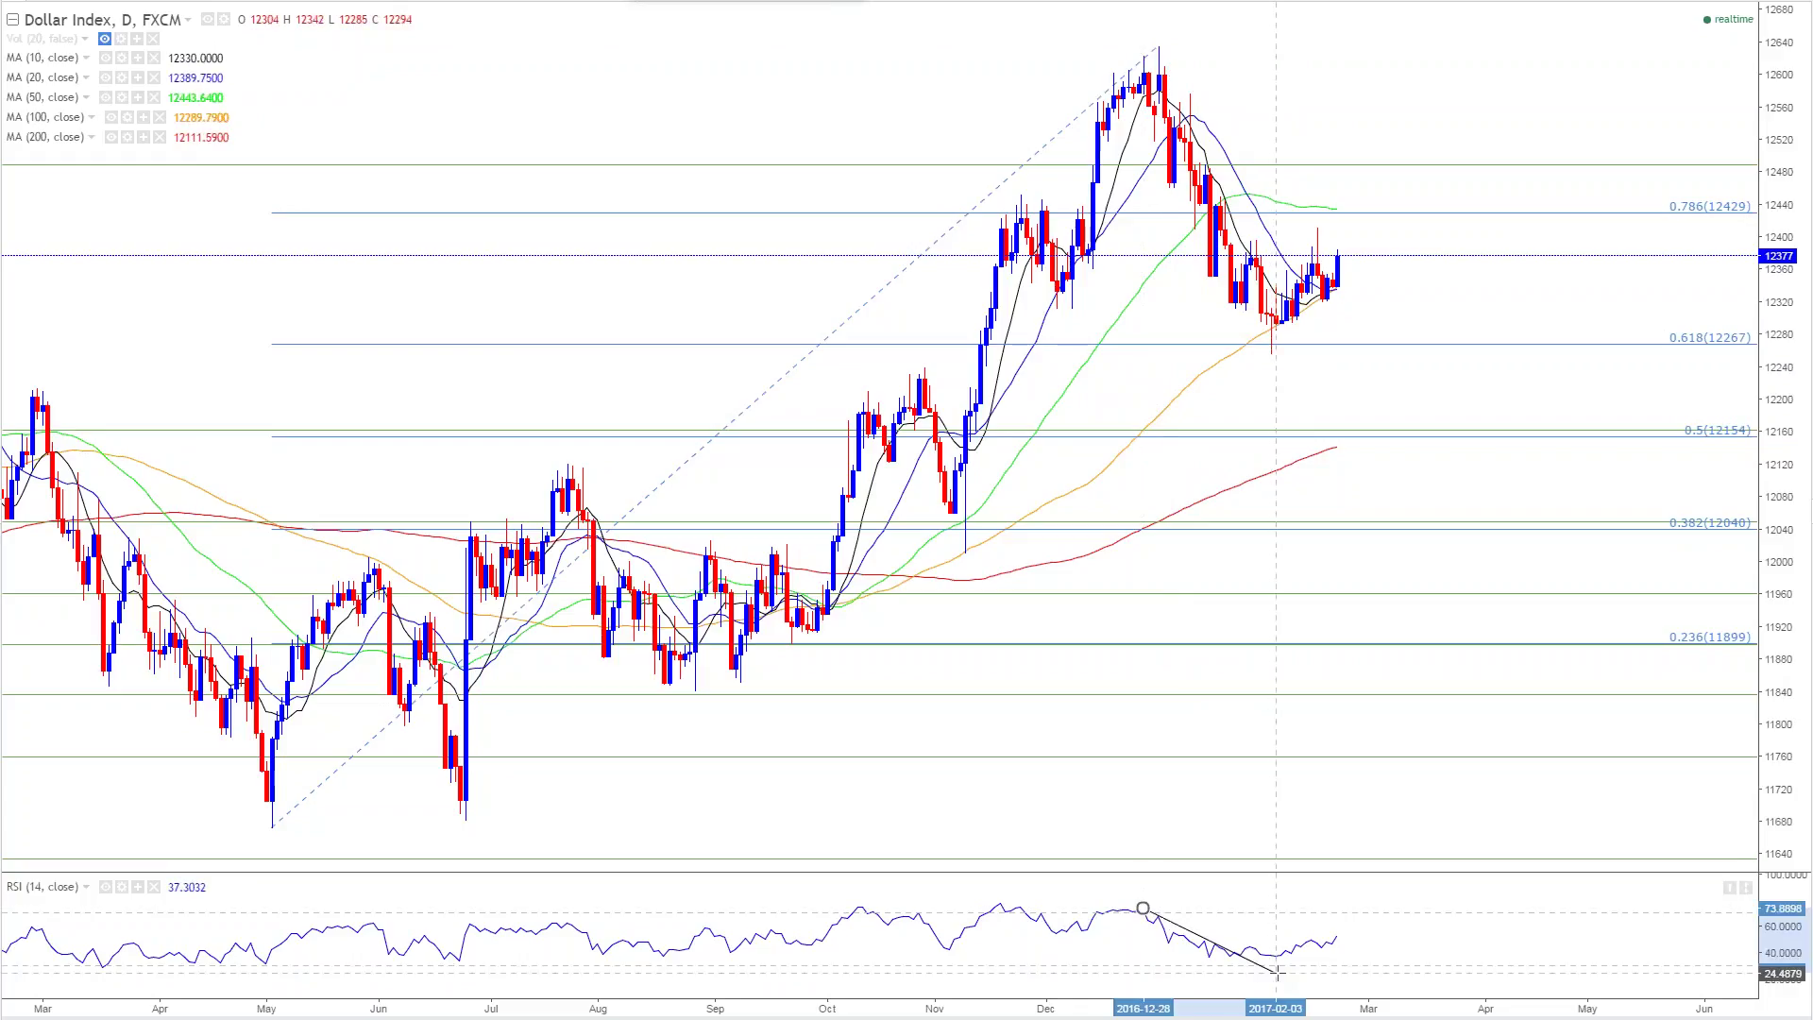
pyautogui.click(1277, 972)
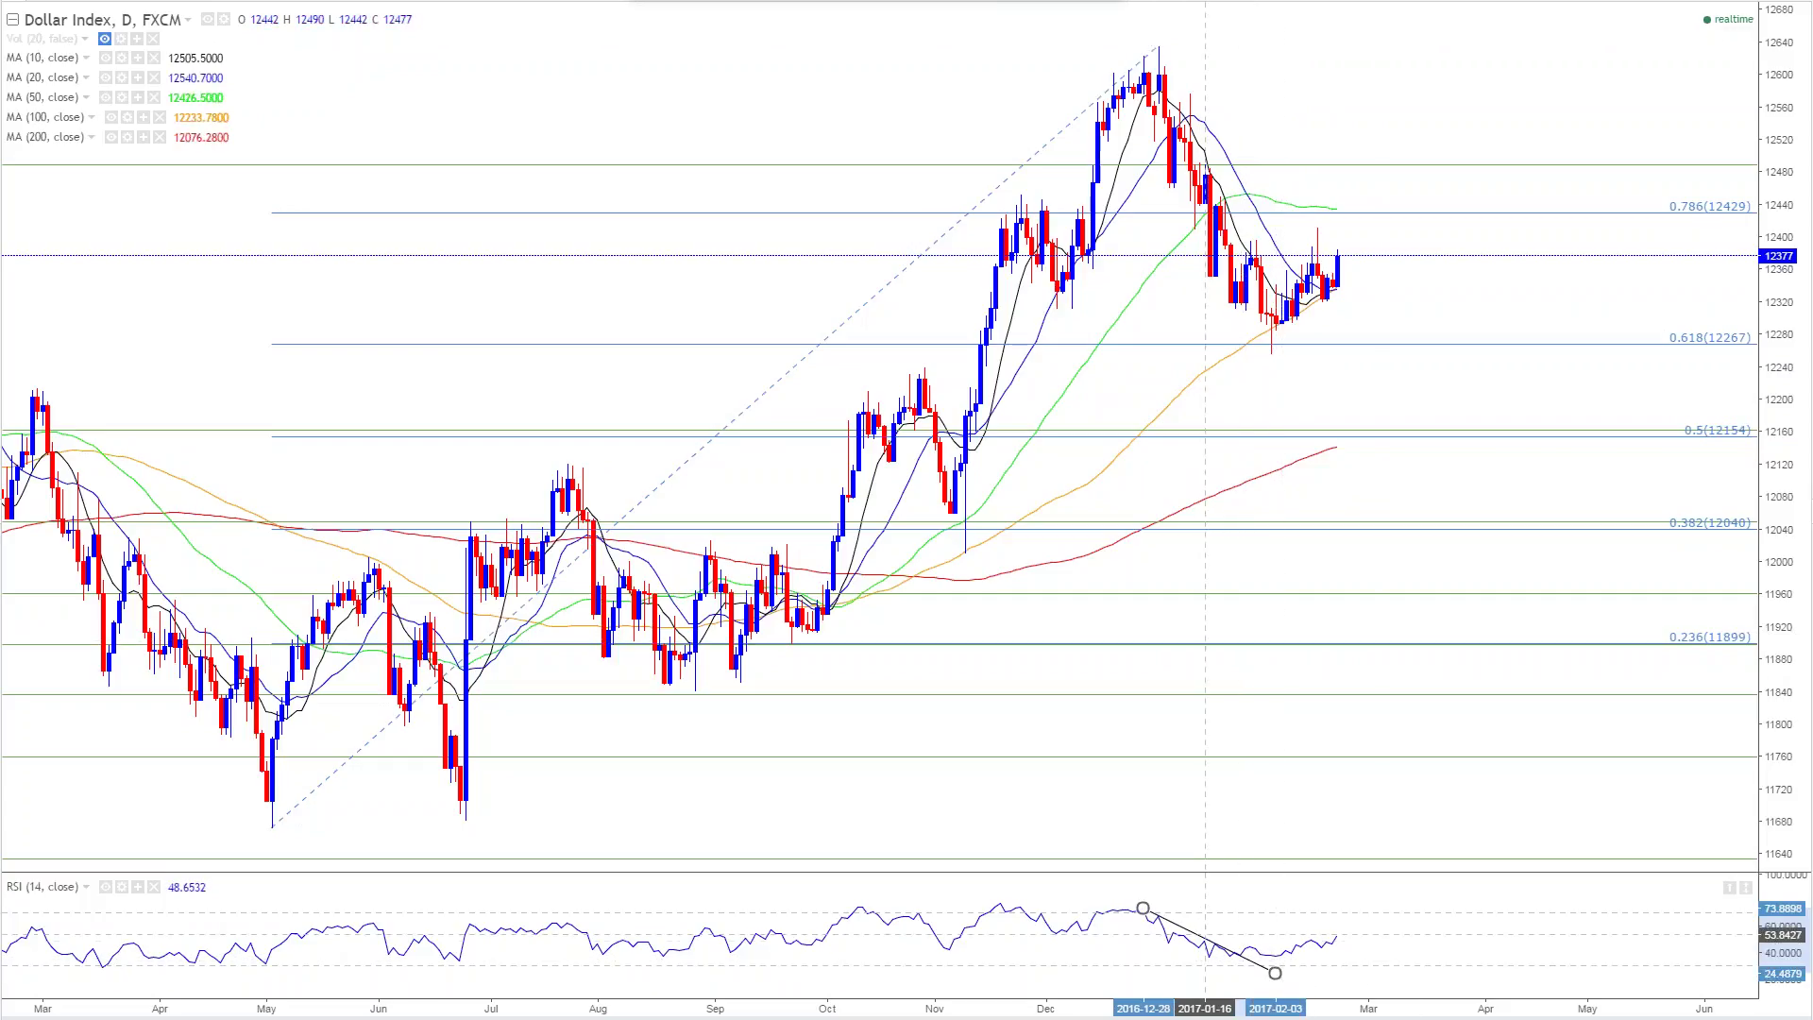
pyautogui.scroll(-3, 1436, 944)
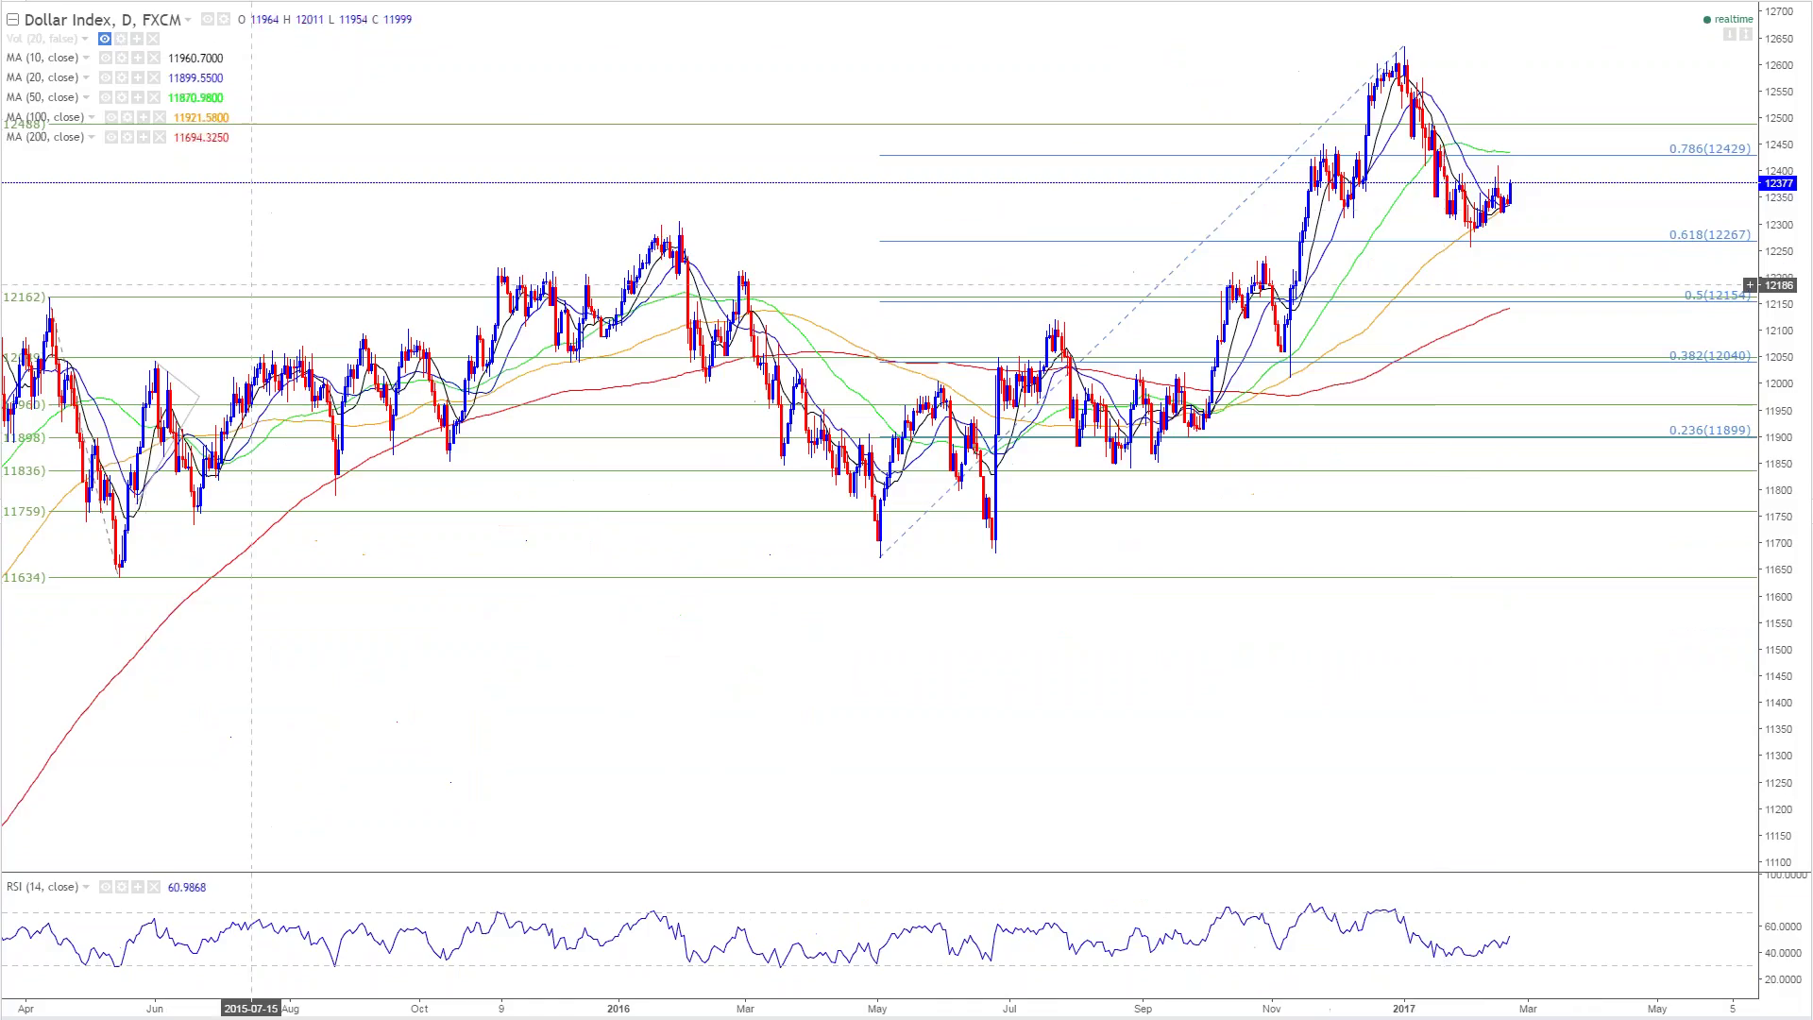
pyautogui.scroll(2, 718, 945)
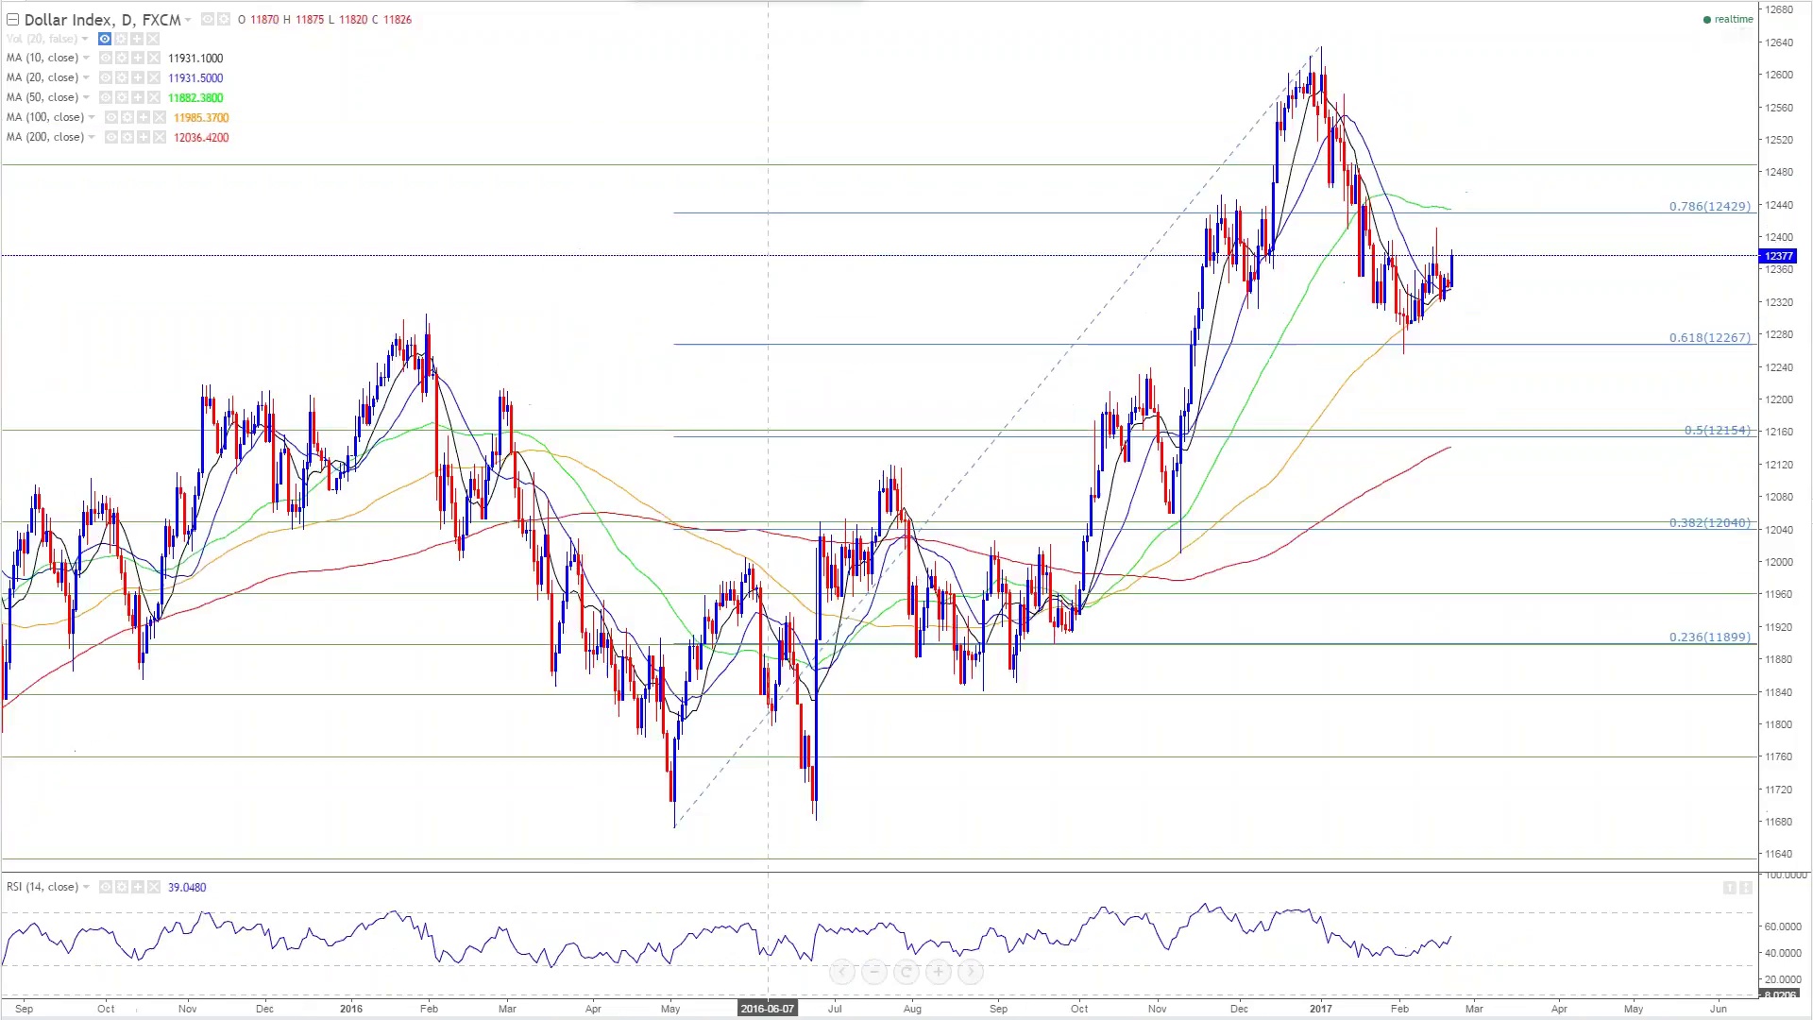
# Step: Draw an RSI trendline from the May 2016 low through mid-February, extended to April 2017
pyautogui.click(669, 968)
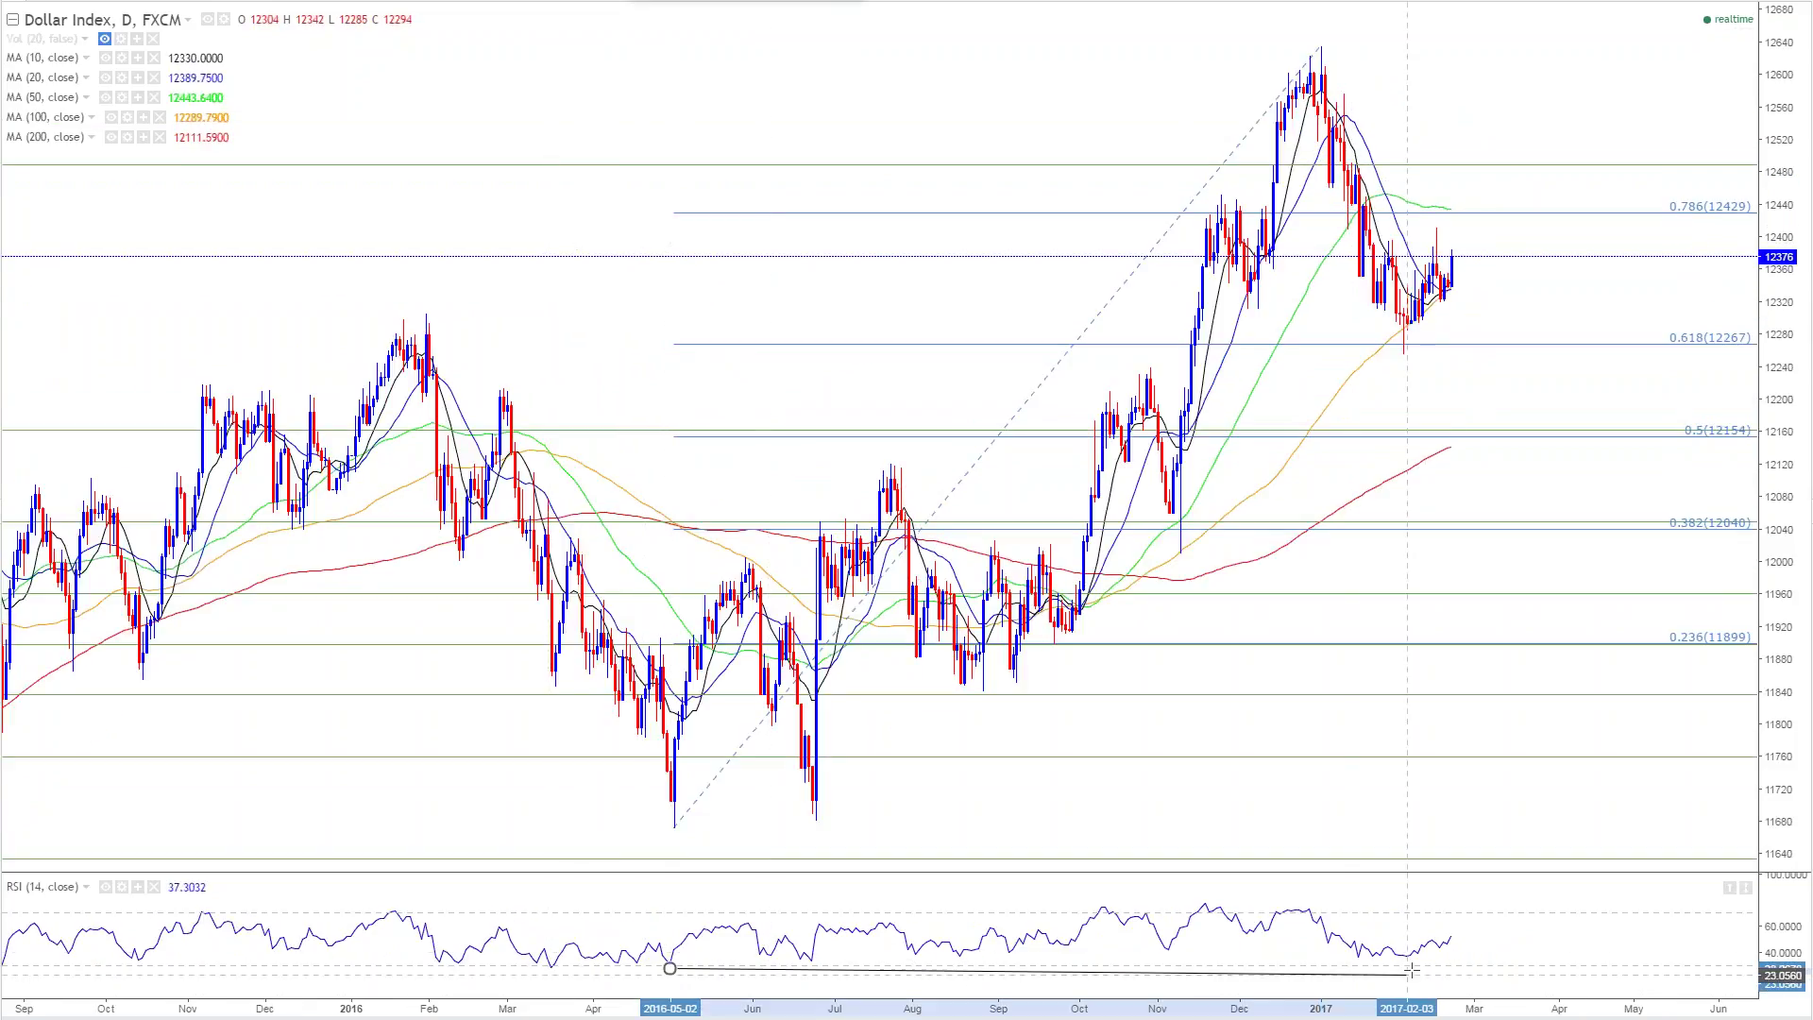
pyautogui.click(1436, 942)
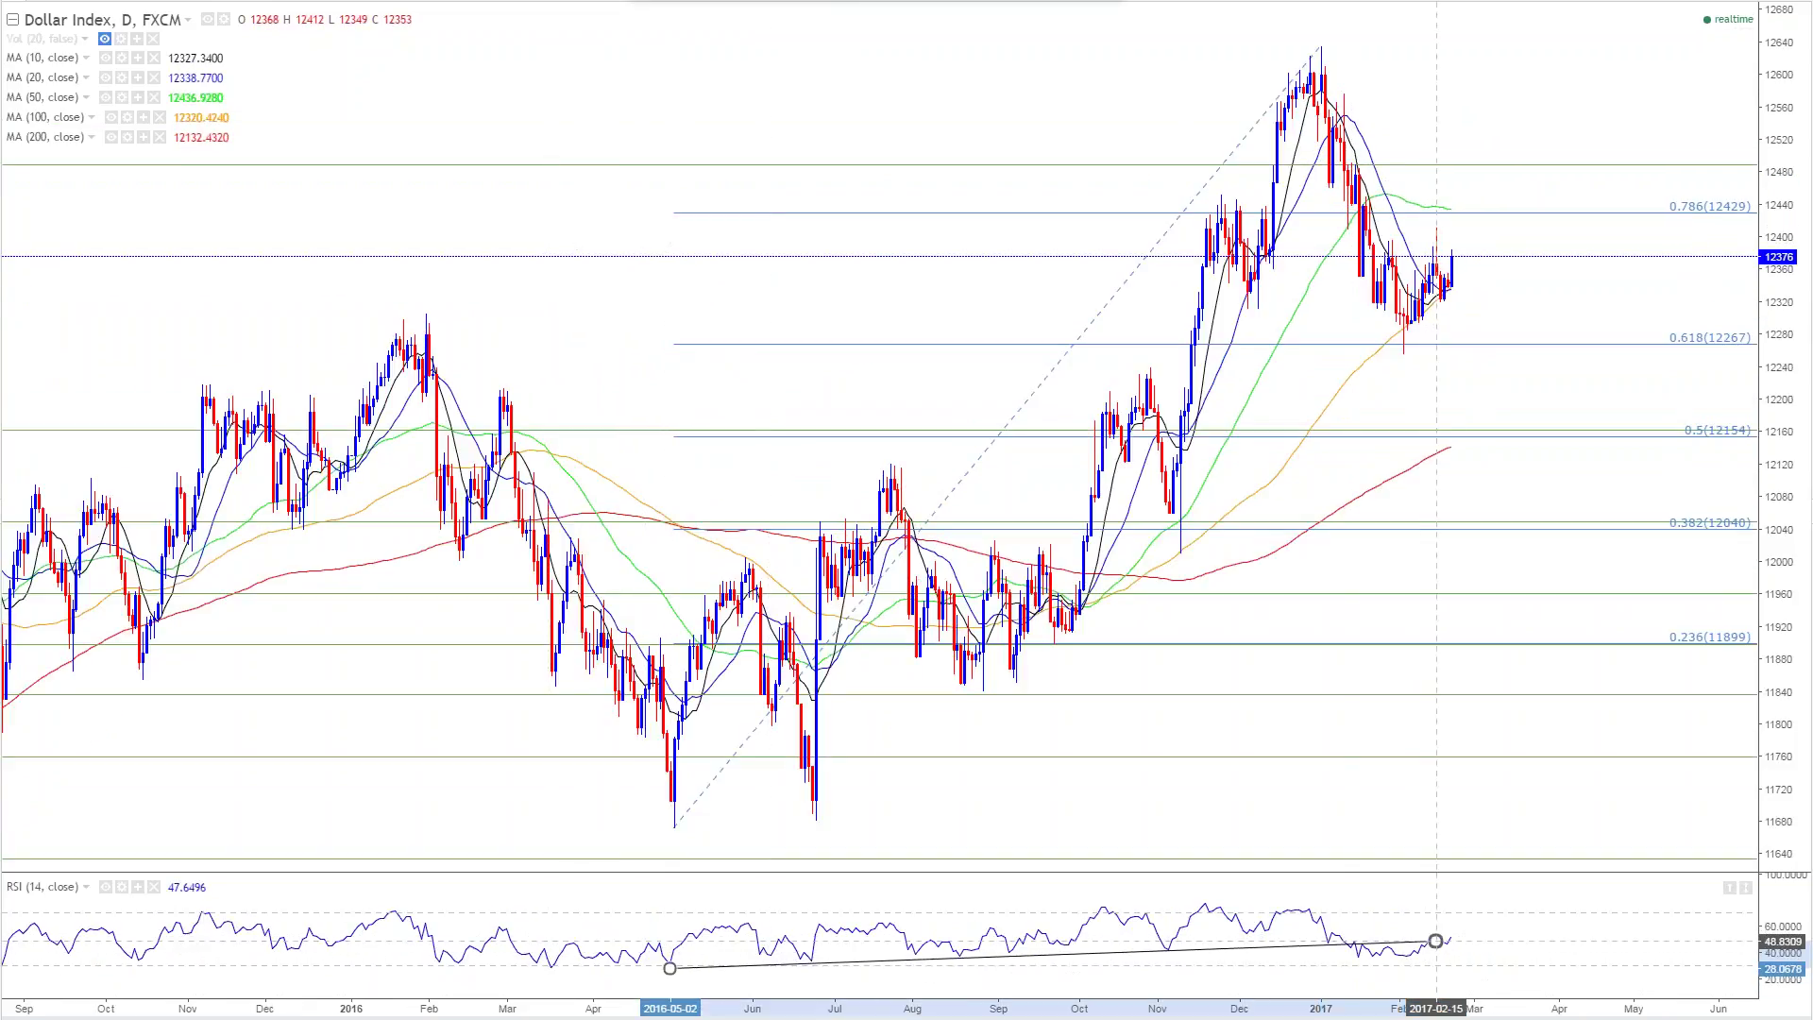
pyautogui.moveTo(1436, 942); pyautogui.dragTo(1600, 935)
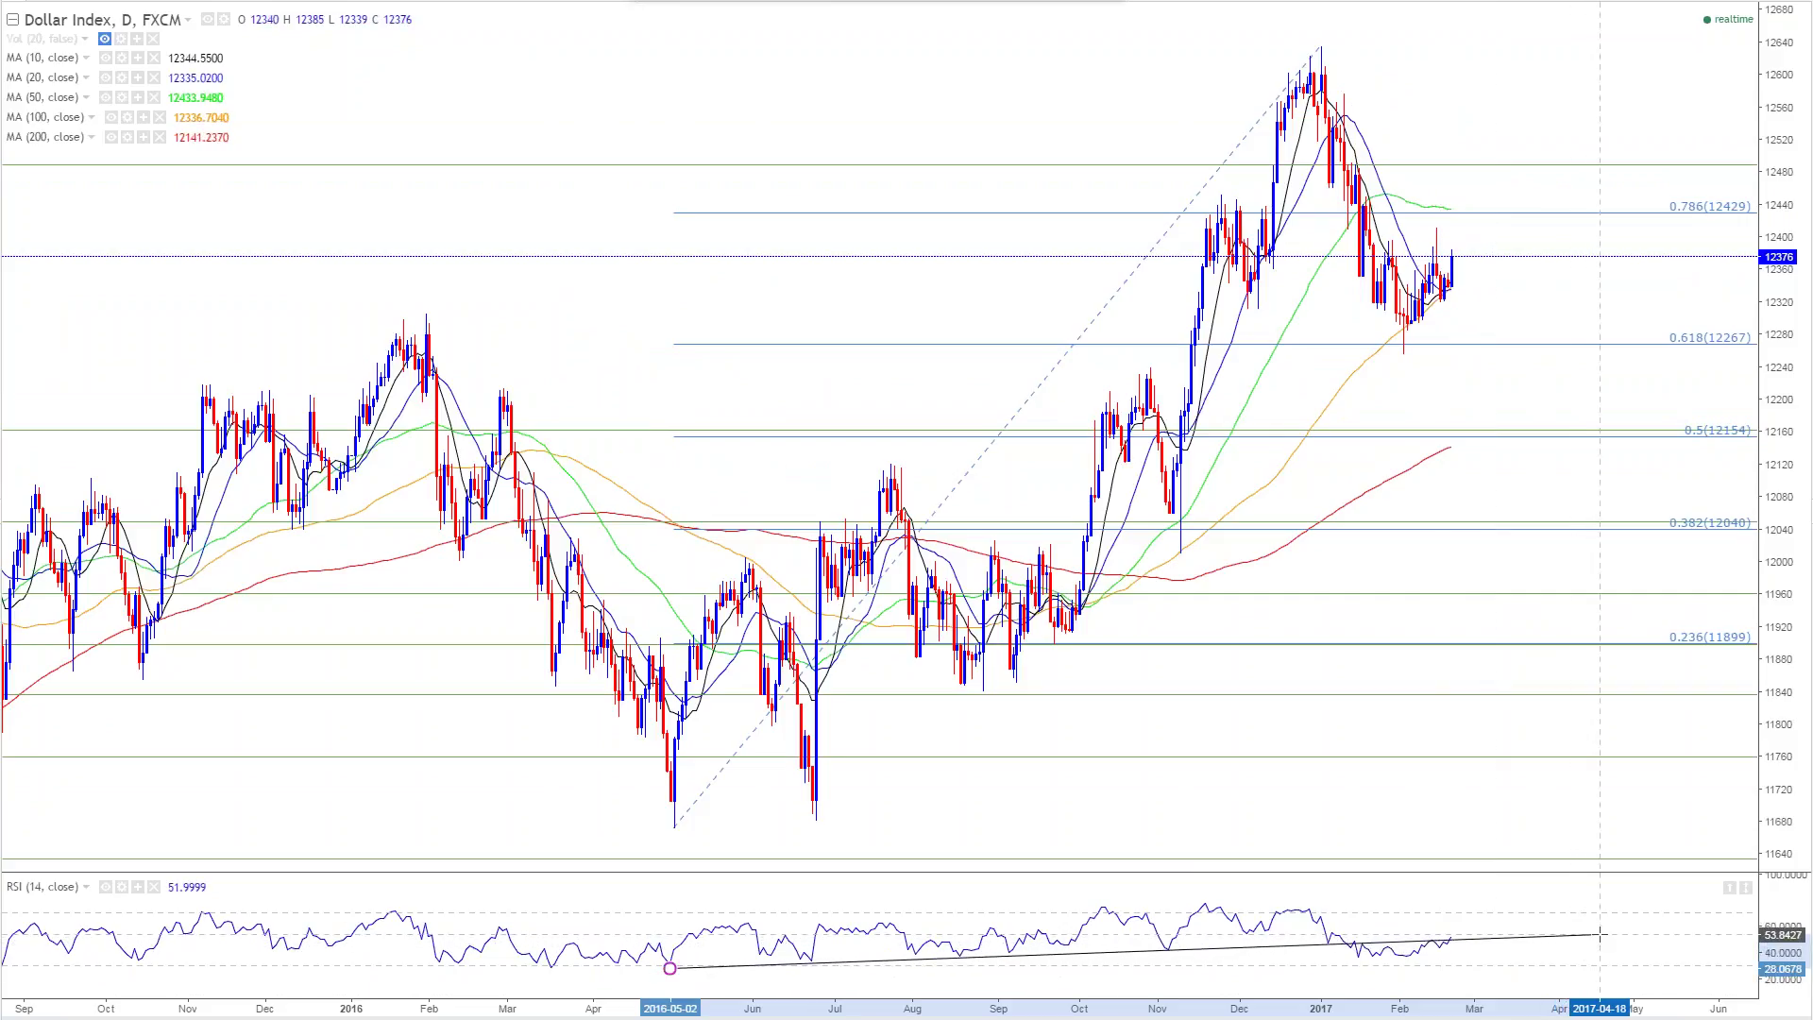
pyautogui.scroll(2, 1351, 959)
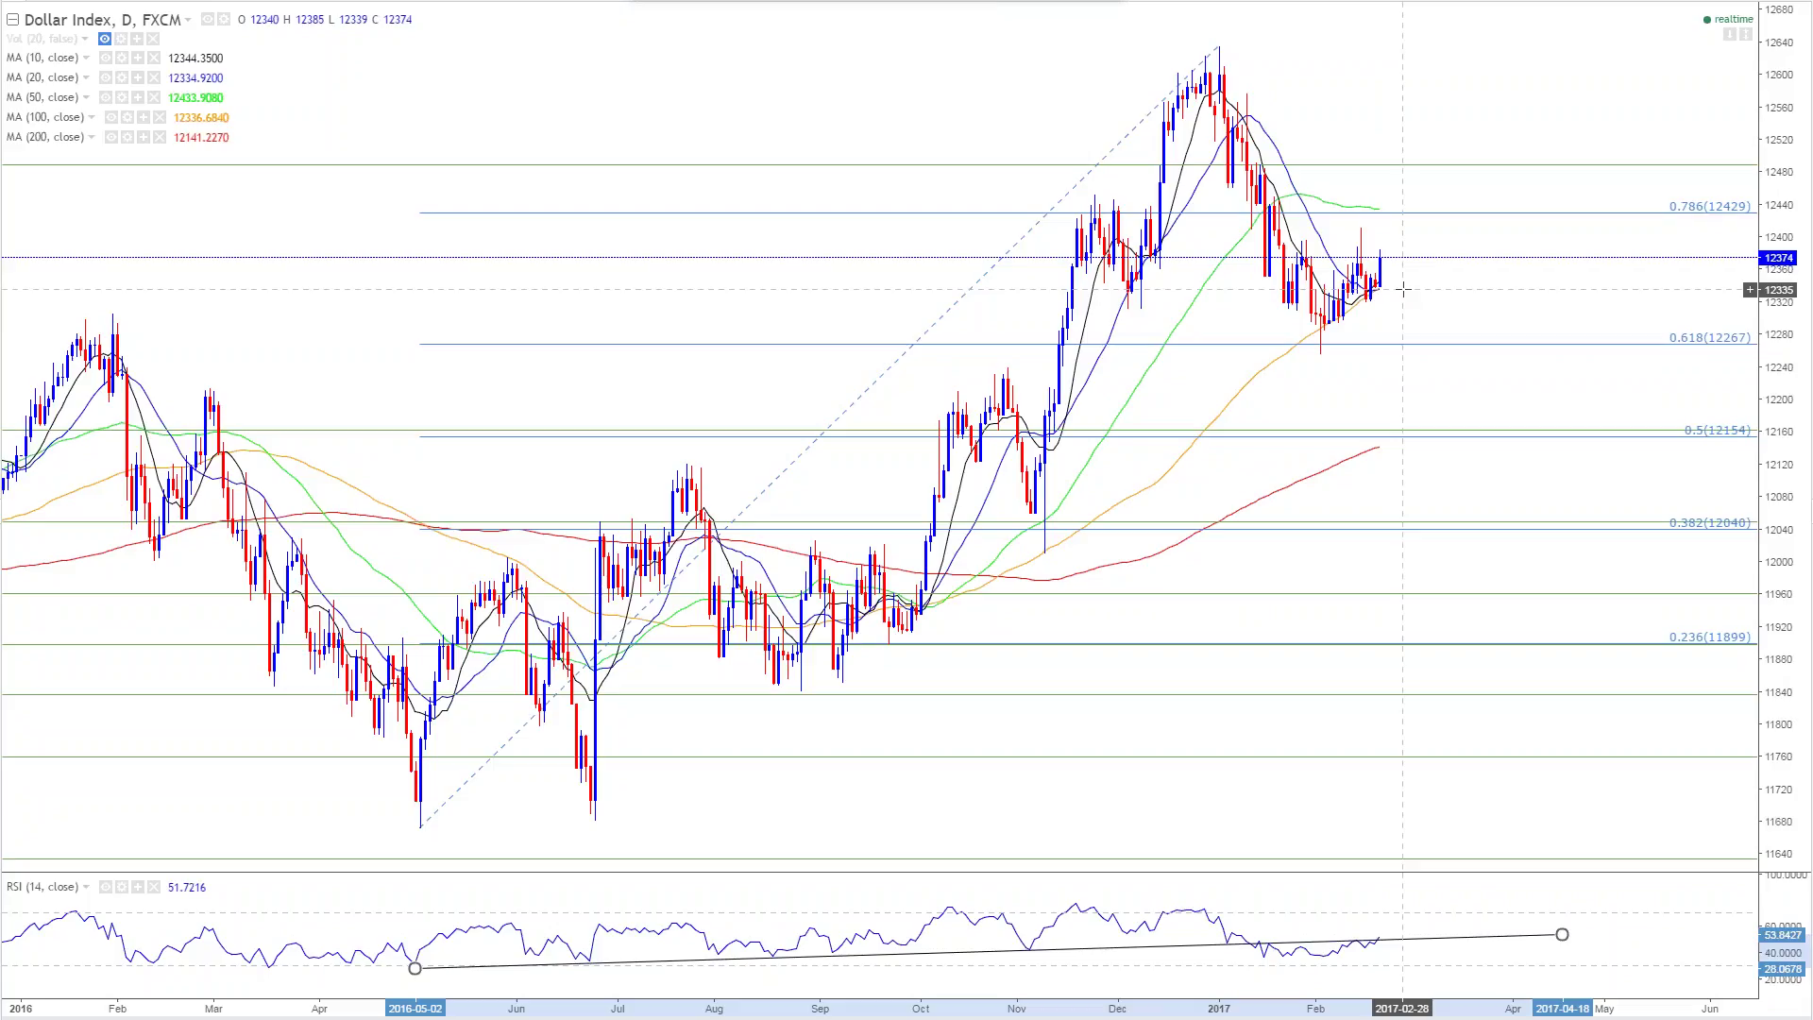
# Step: Load AUDUSD, zoom in, and extend the falling RSI trendline further right to mid-March 2017
pyautogui.write('AUDUSD')
pyautogui.press('Return')
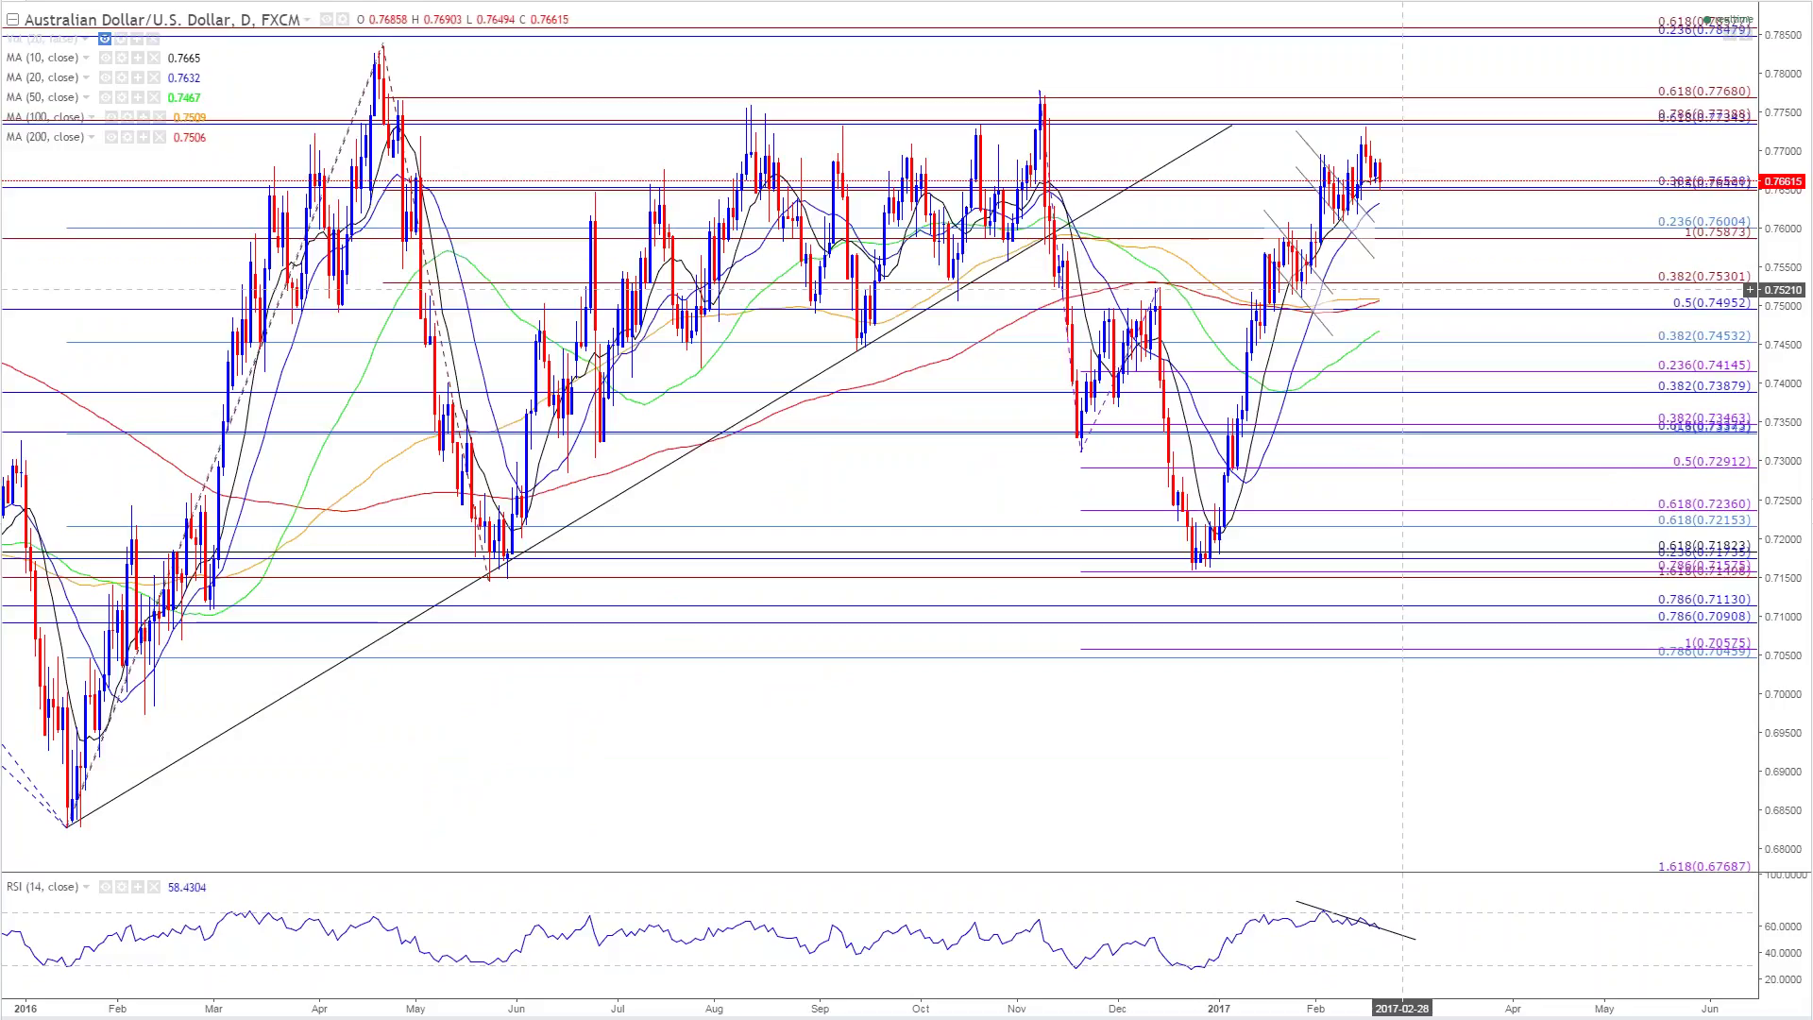
pyautogui.scroll(1, 1317, 274)
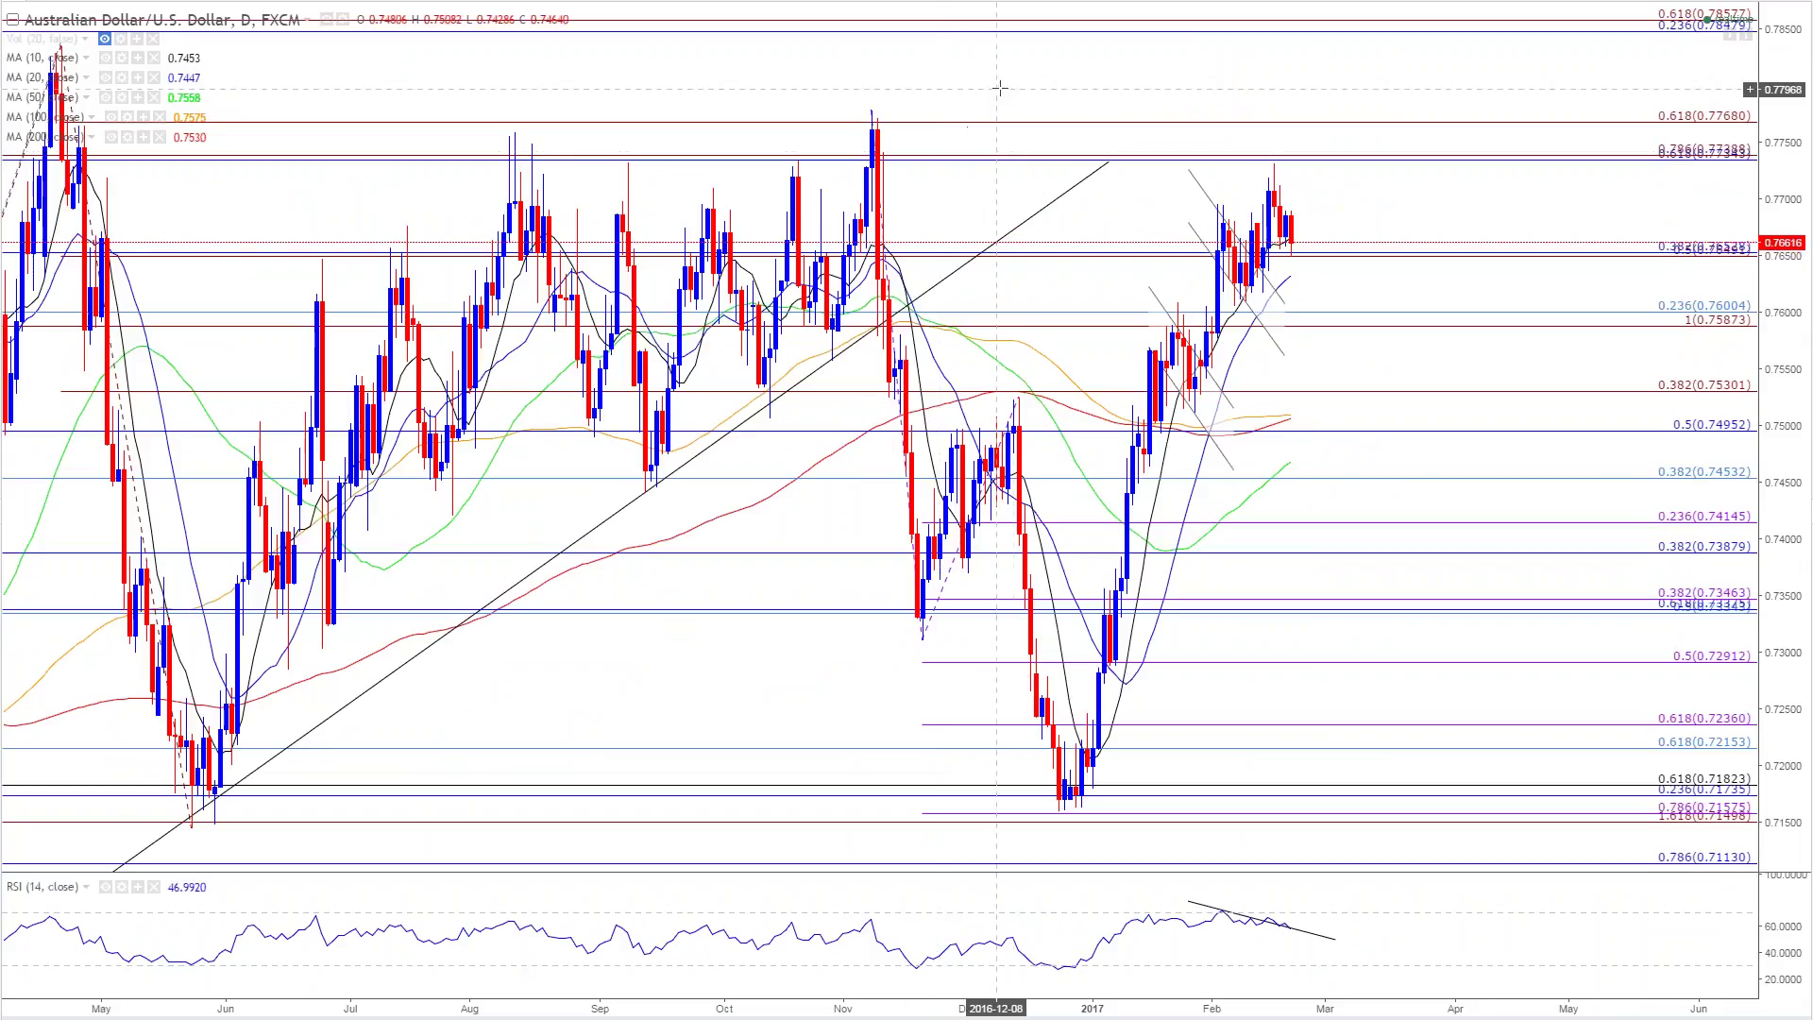
pyautogui.click(1229, 224)
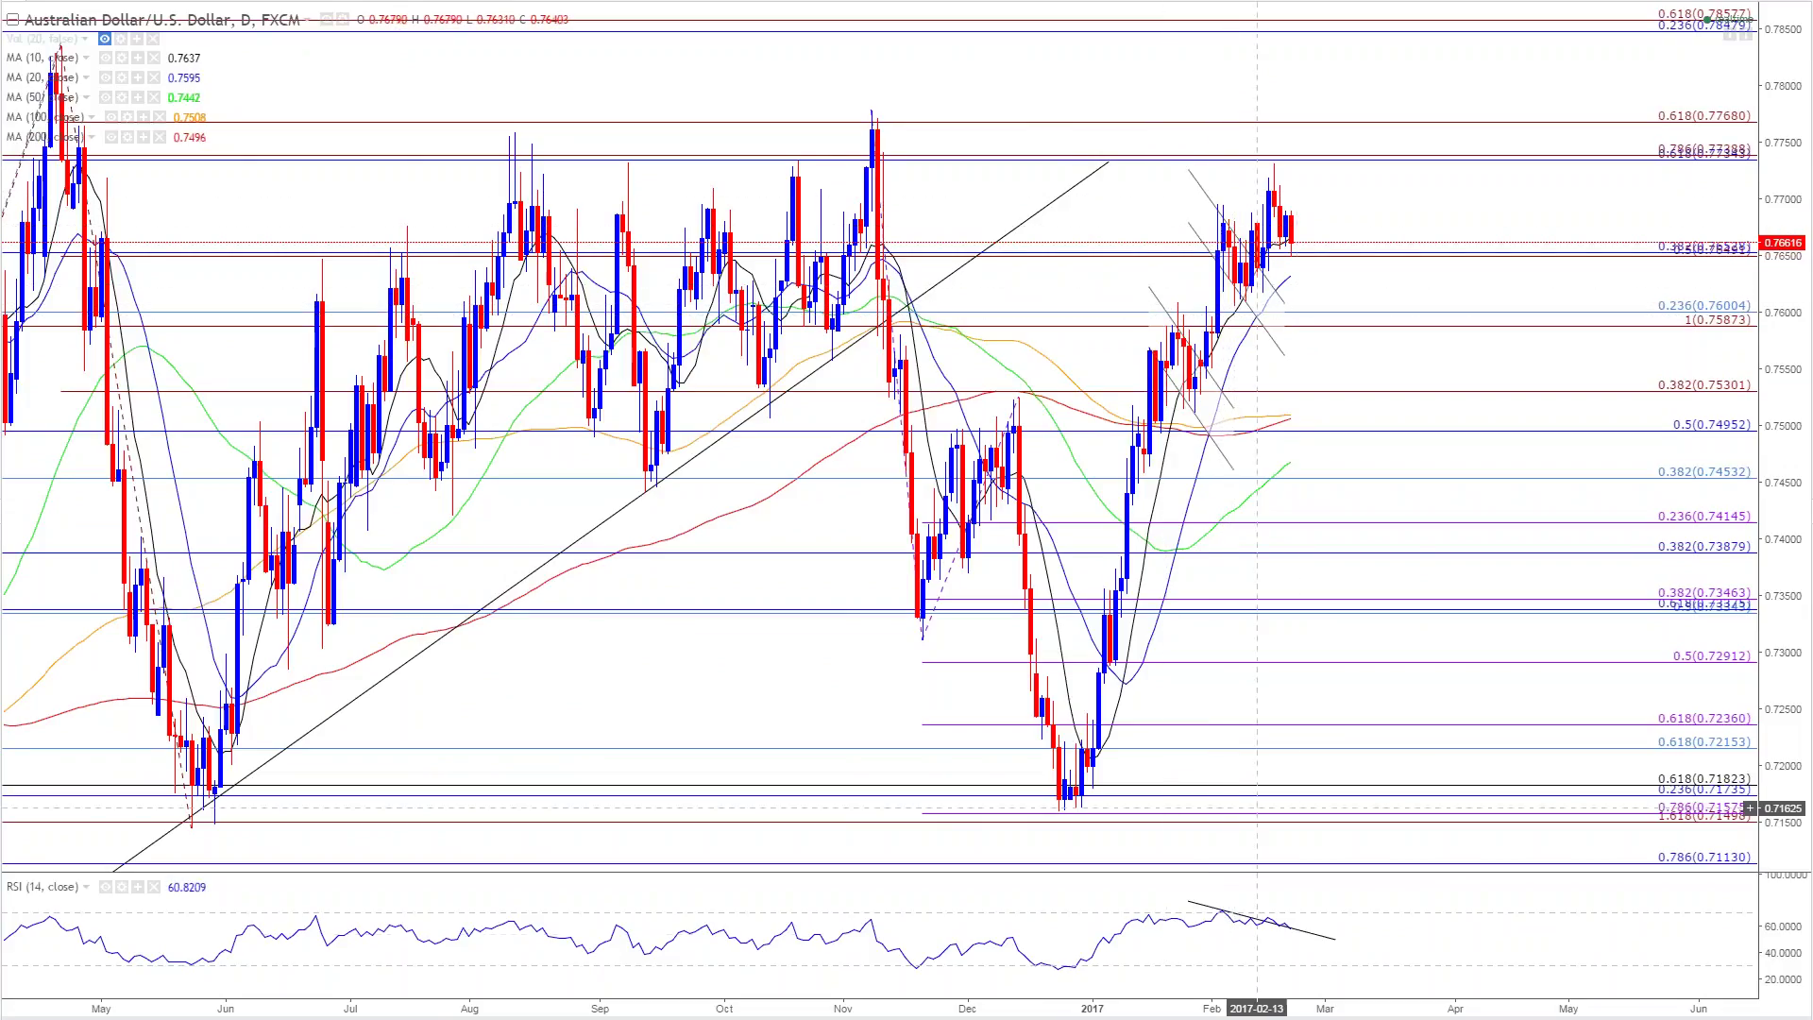
pyautogui.moveTo(1334, 937); pyautogui.dragTo(1377, 933)
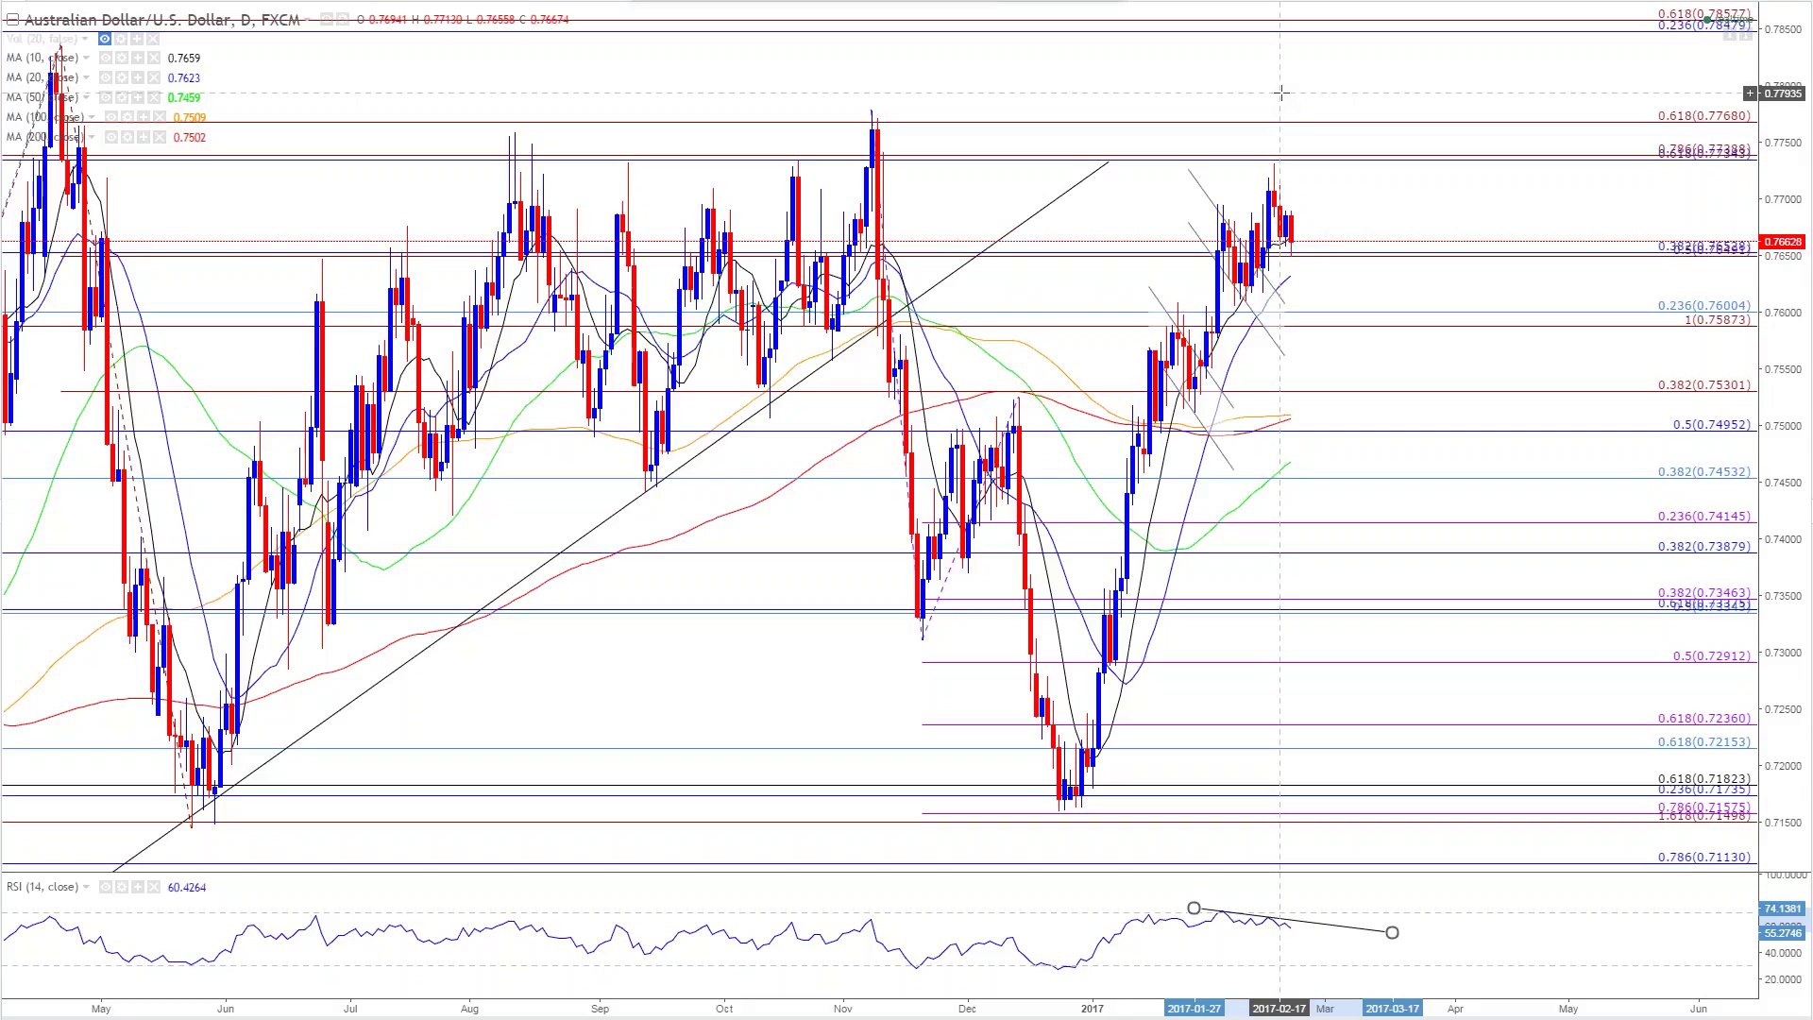
# Step: Load the NZDUSD chart and zoom the time axis
pyautogui.write('NZDUSD')
pyautogui.press('Return')
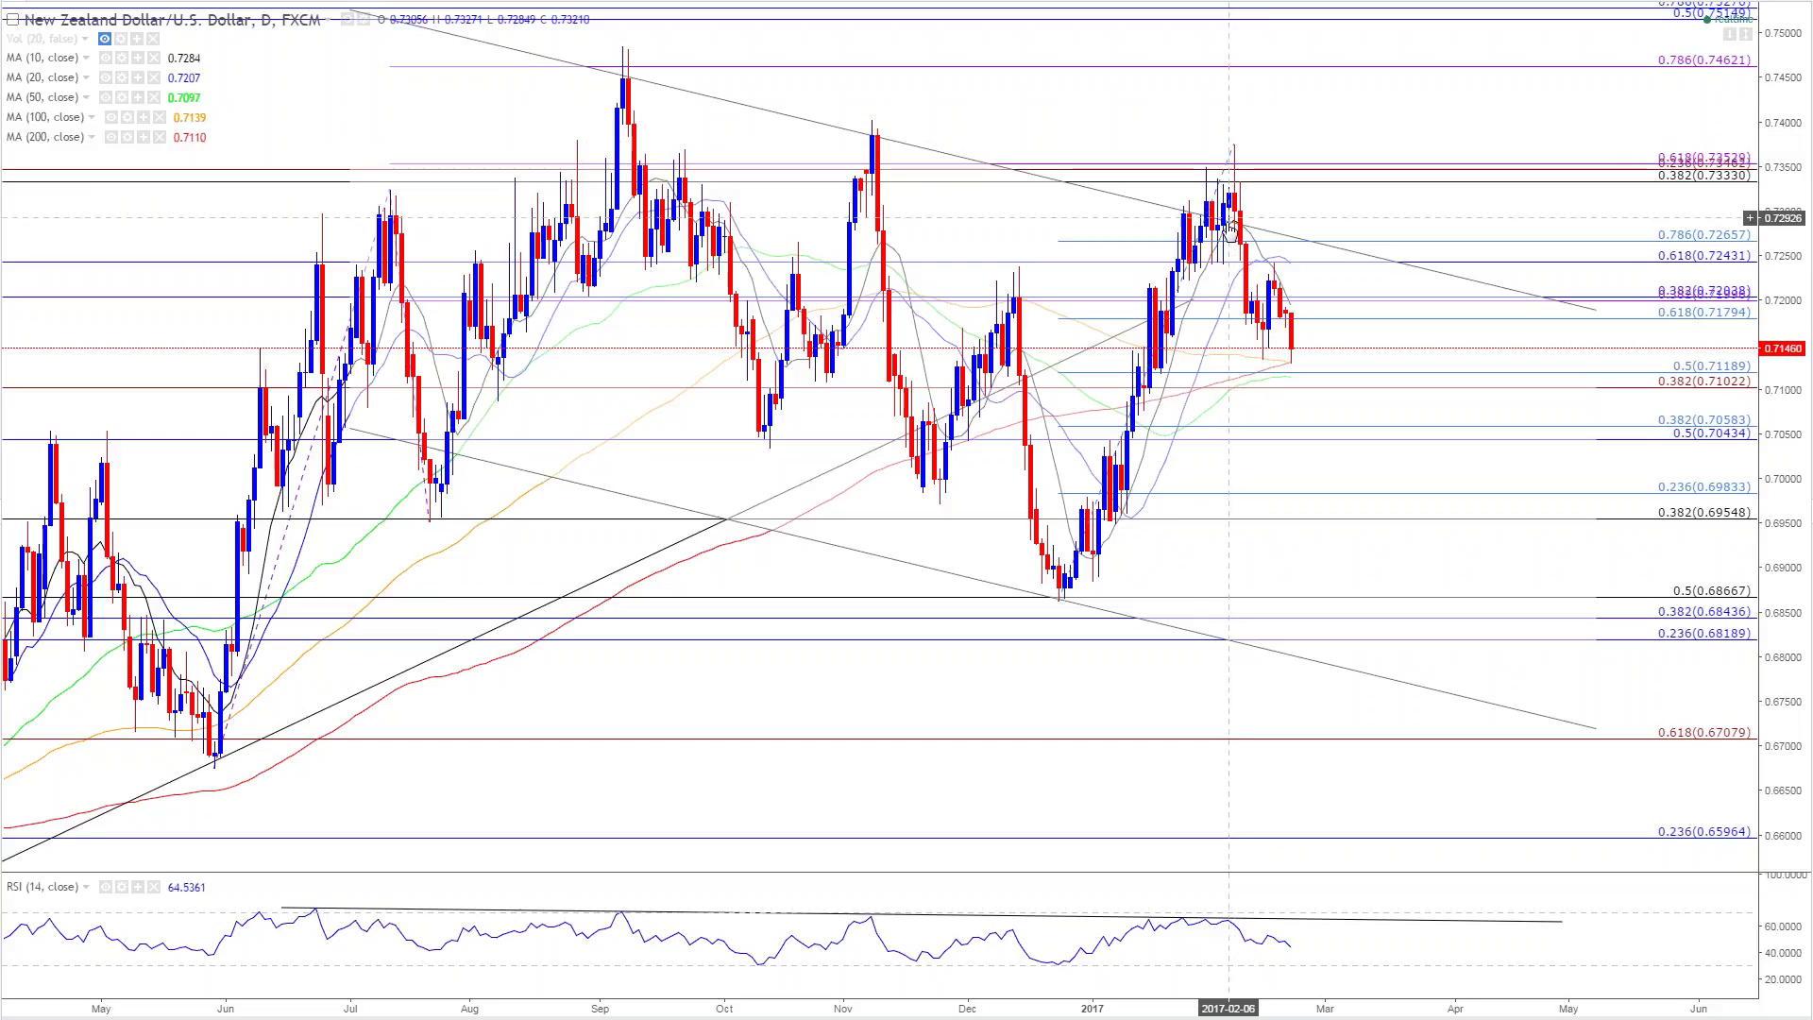
pyautogui.scroll(2, 1181, 236)
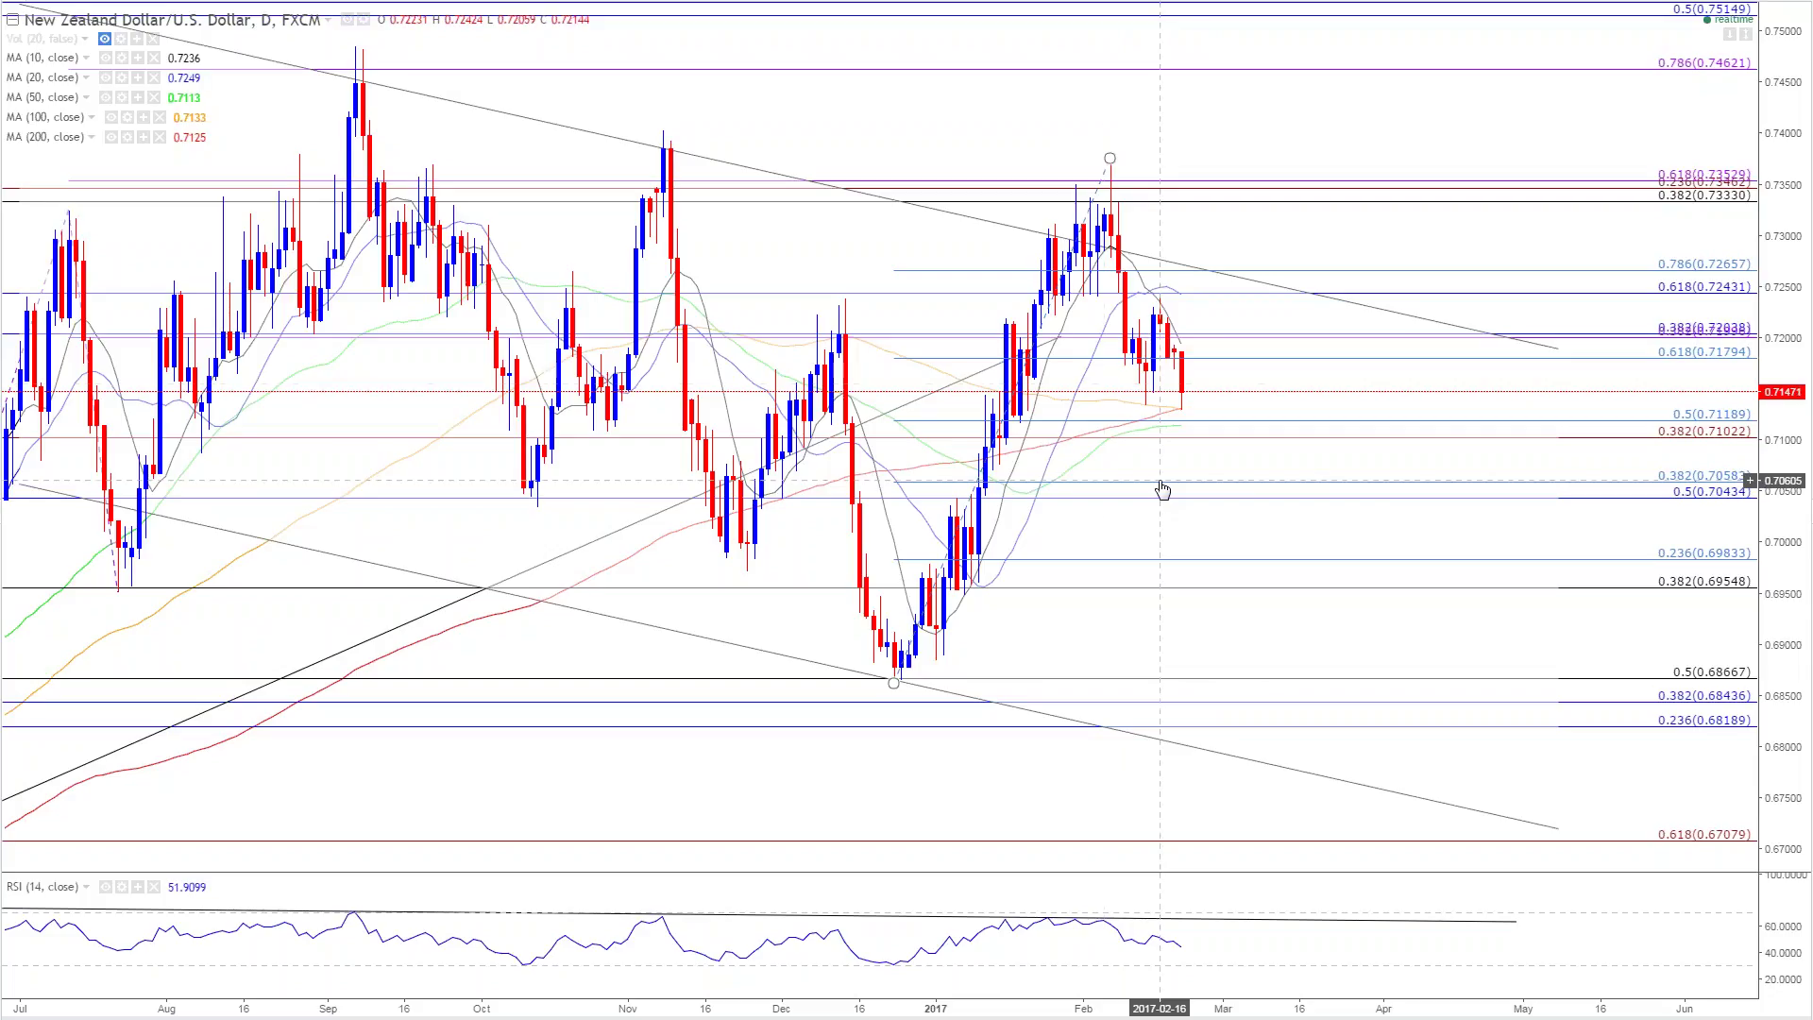
pyautogui.scroll(-2, 1162, 489)
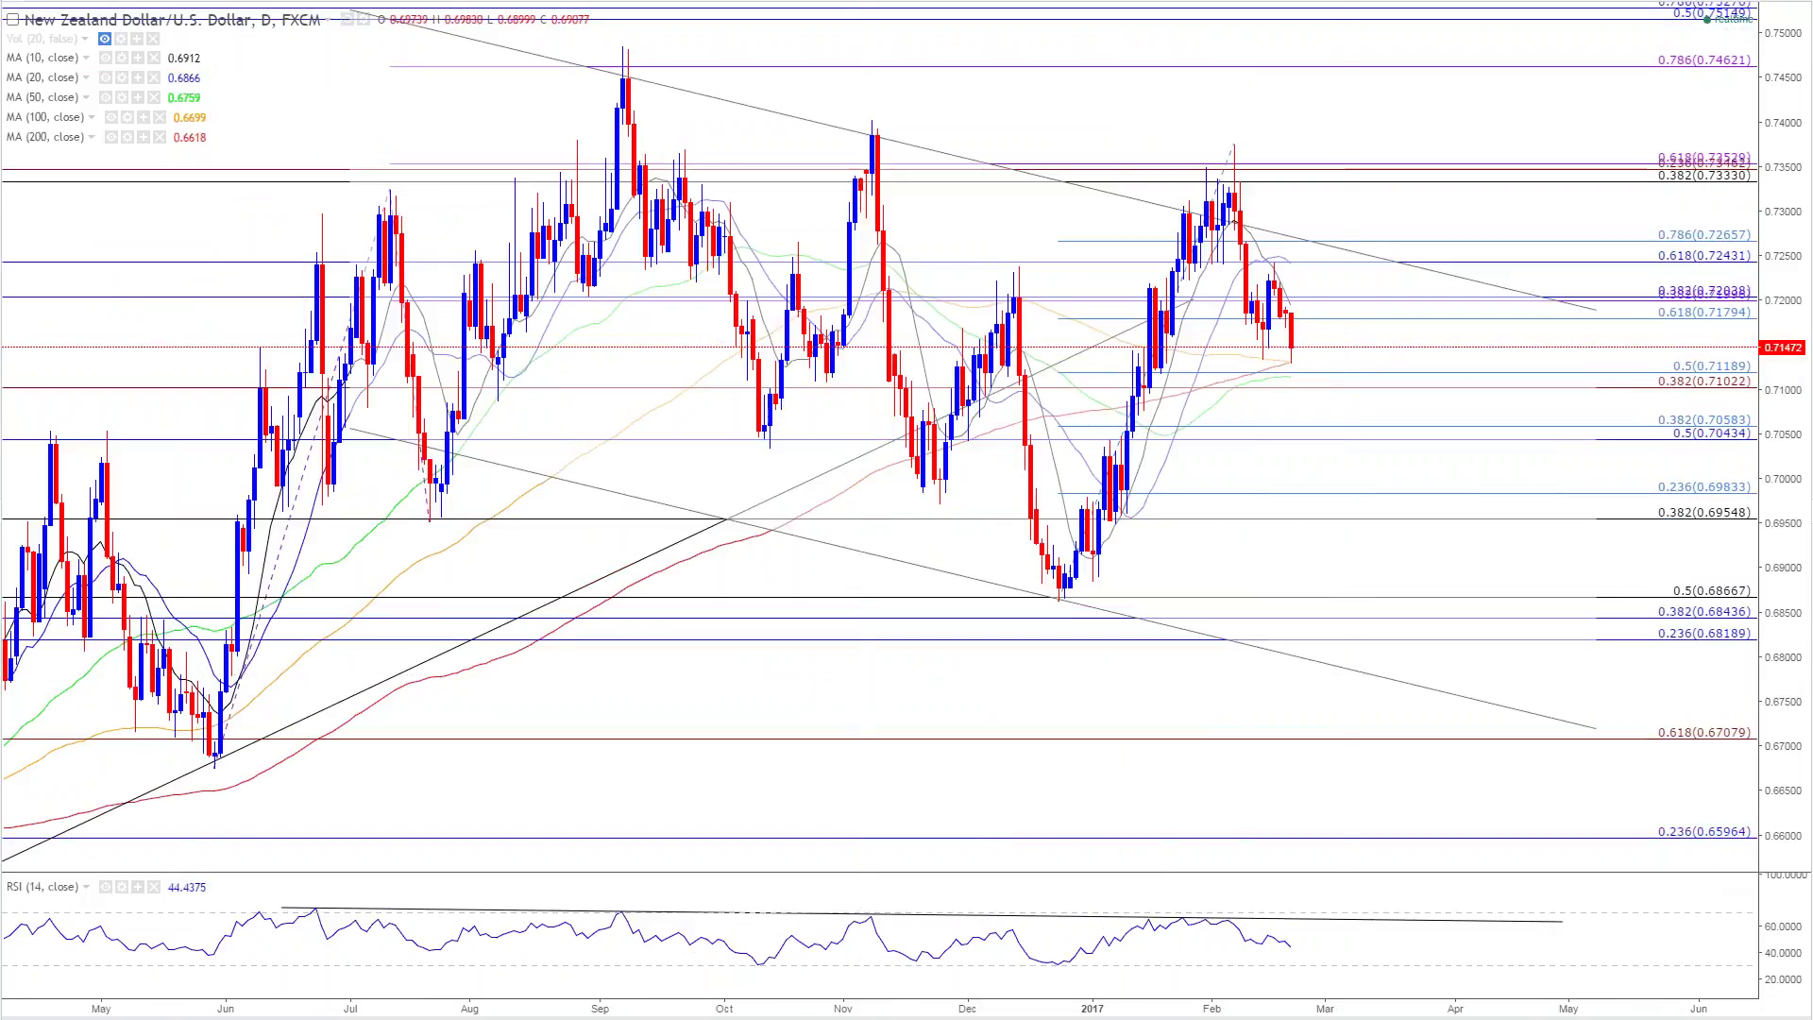
pyautogui.click(1065, 970)
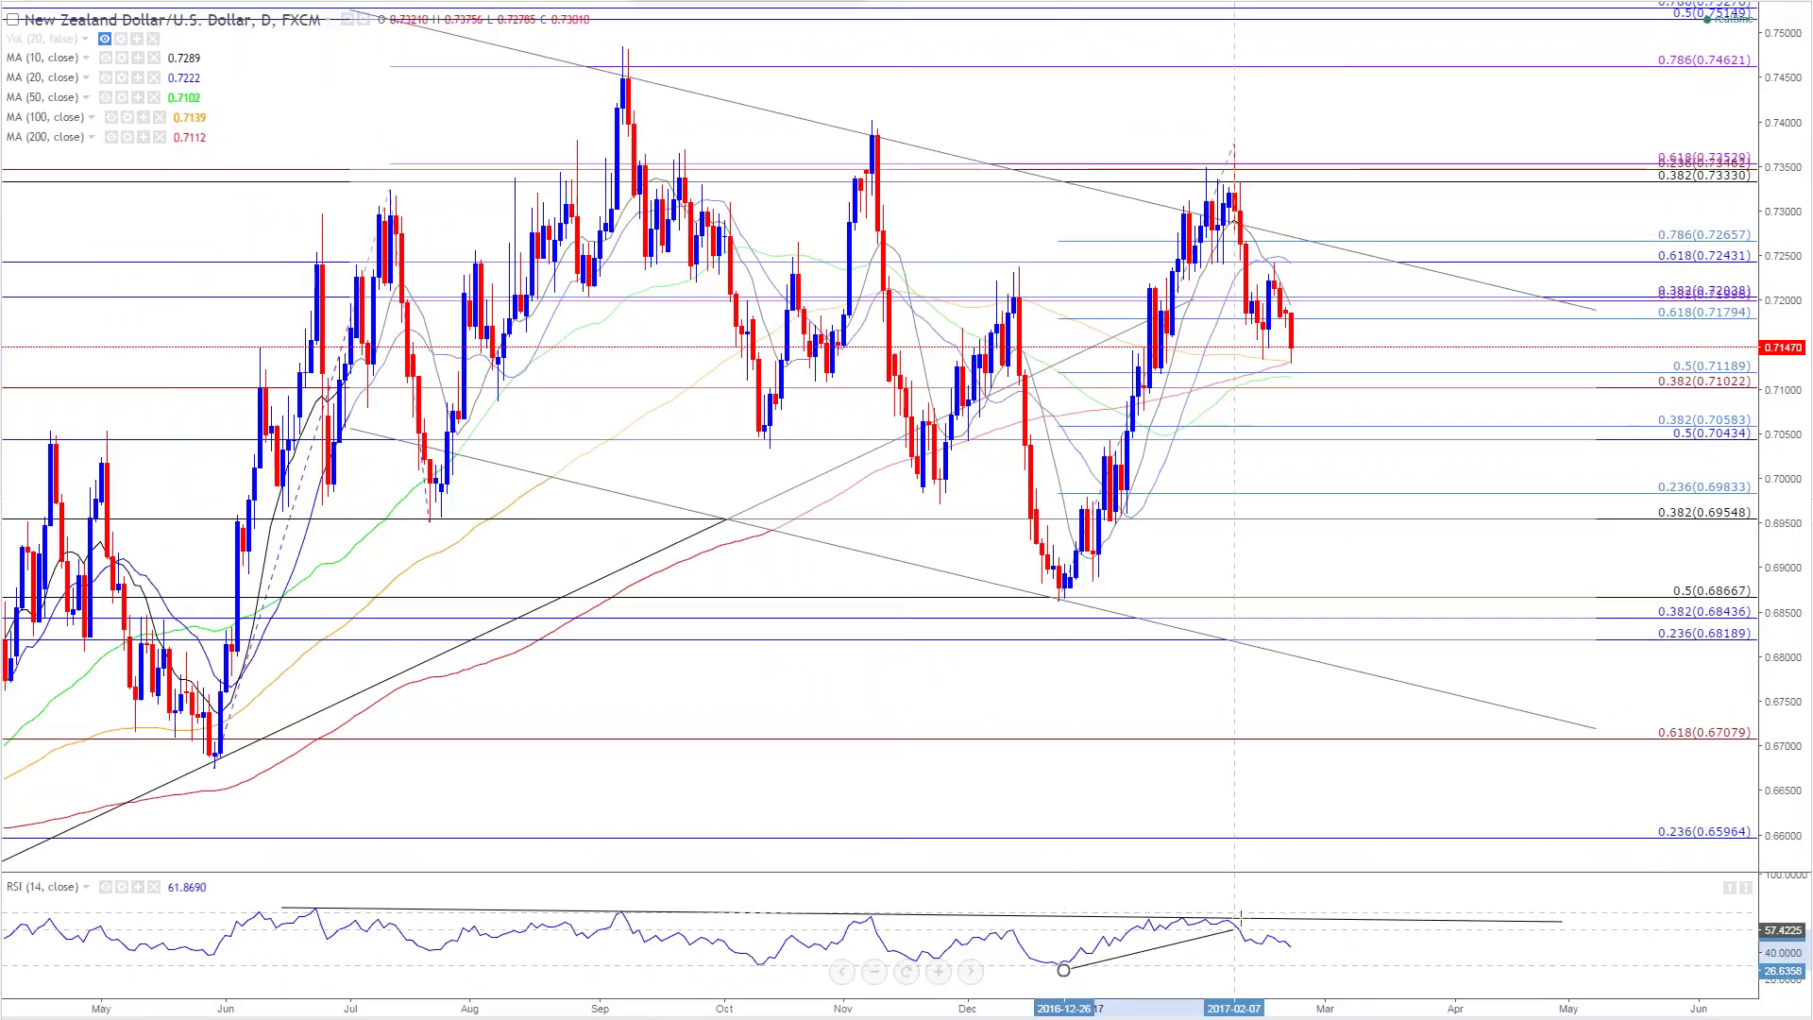
pyautogui.click(1251, 895)
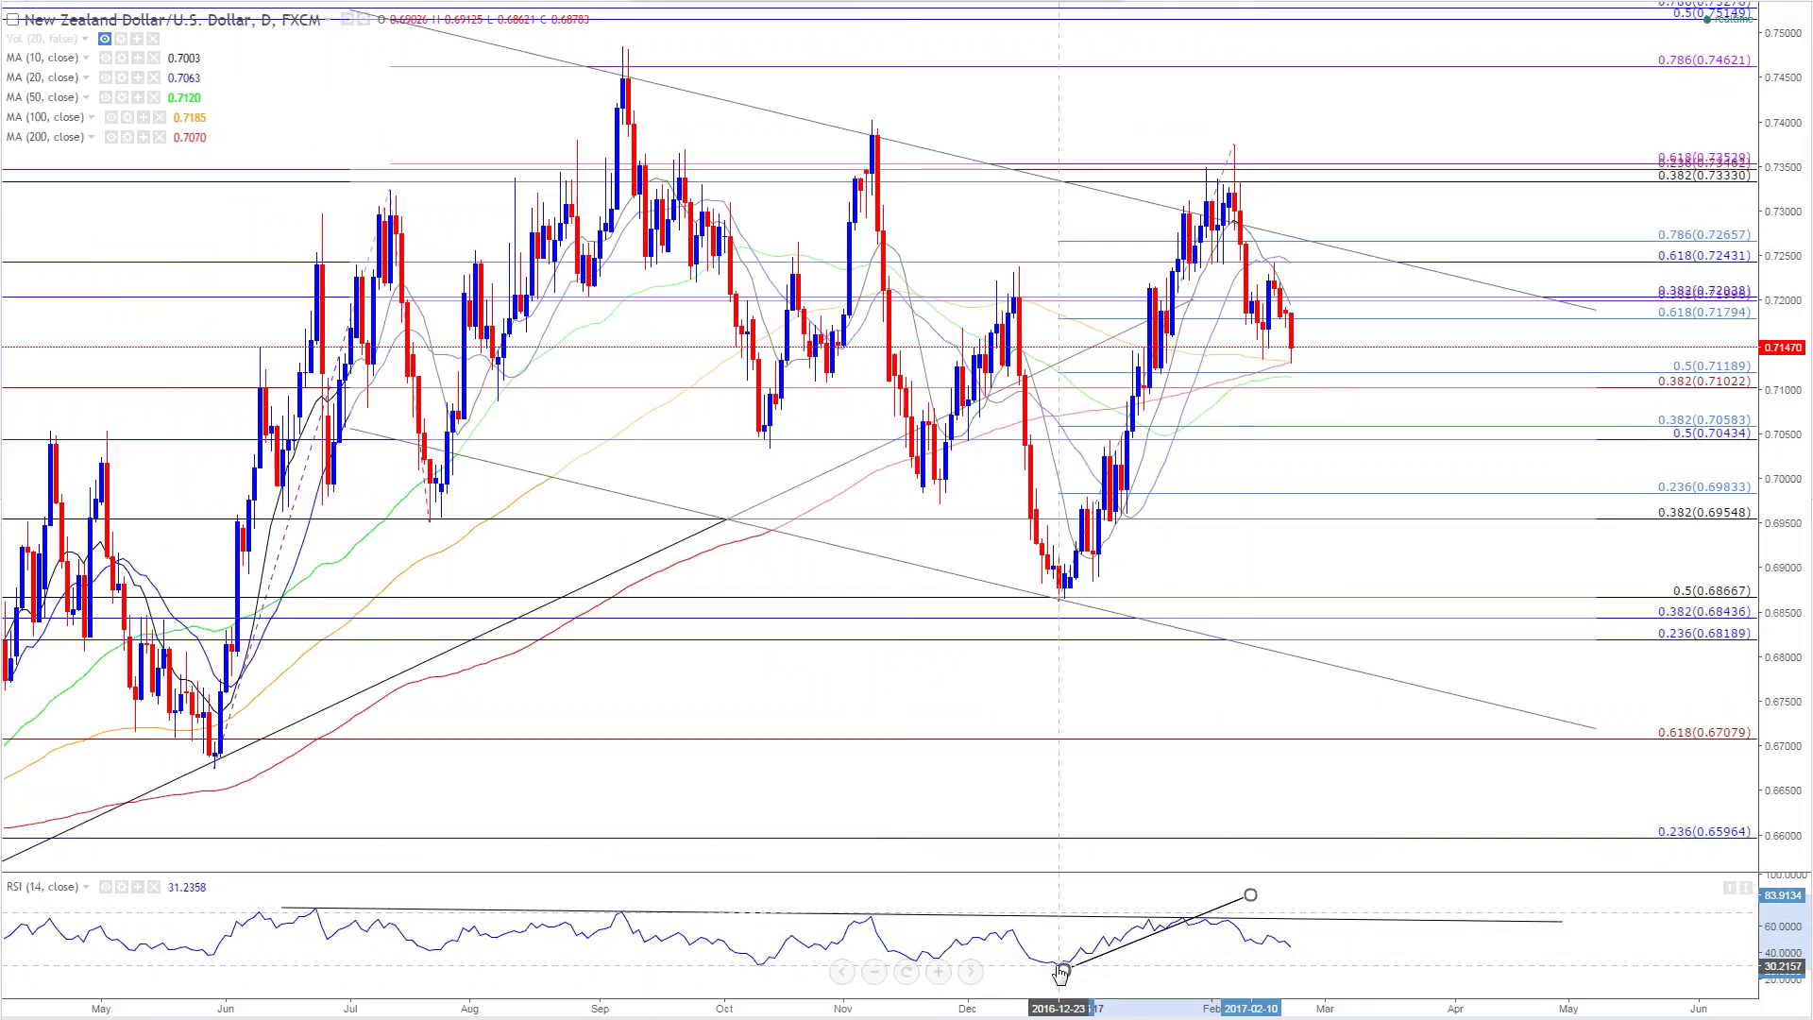
pyautogui.moveTo(1062, 971); pyautogui.dragTo(1046, 973)
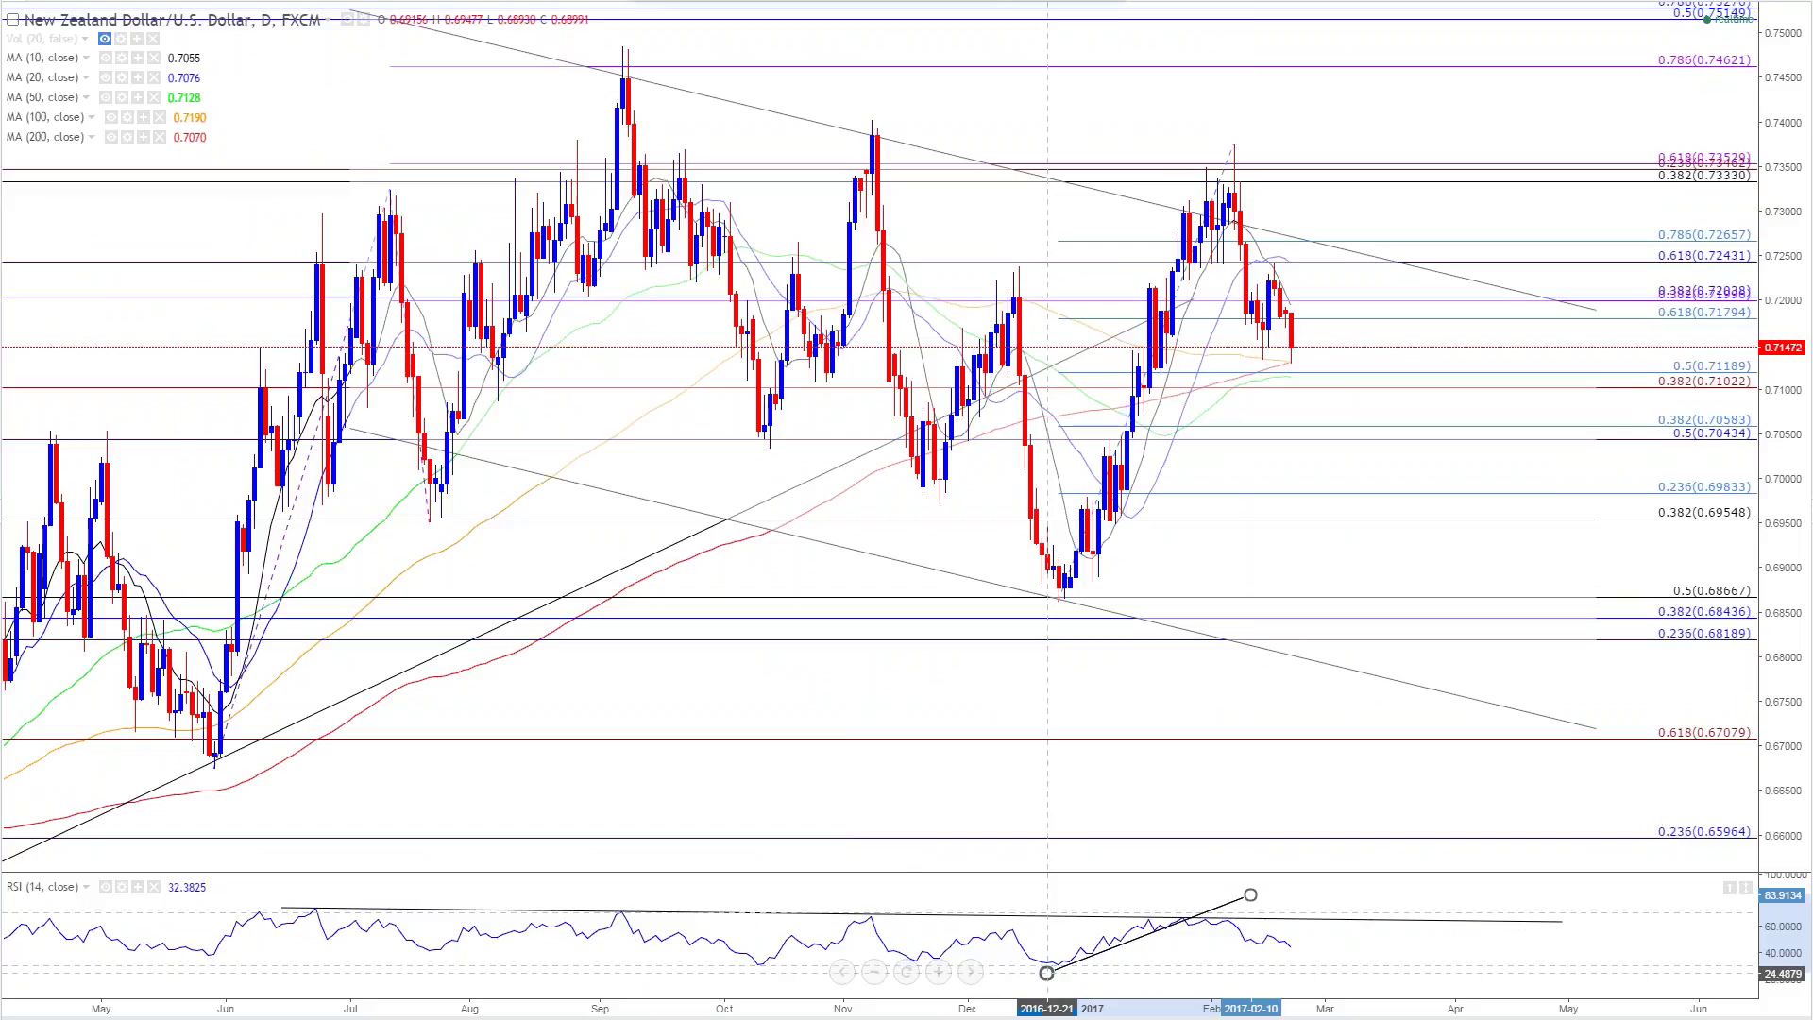
pyautogui.click(1248, 168)
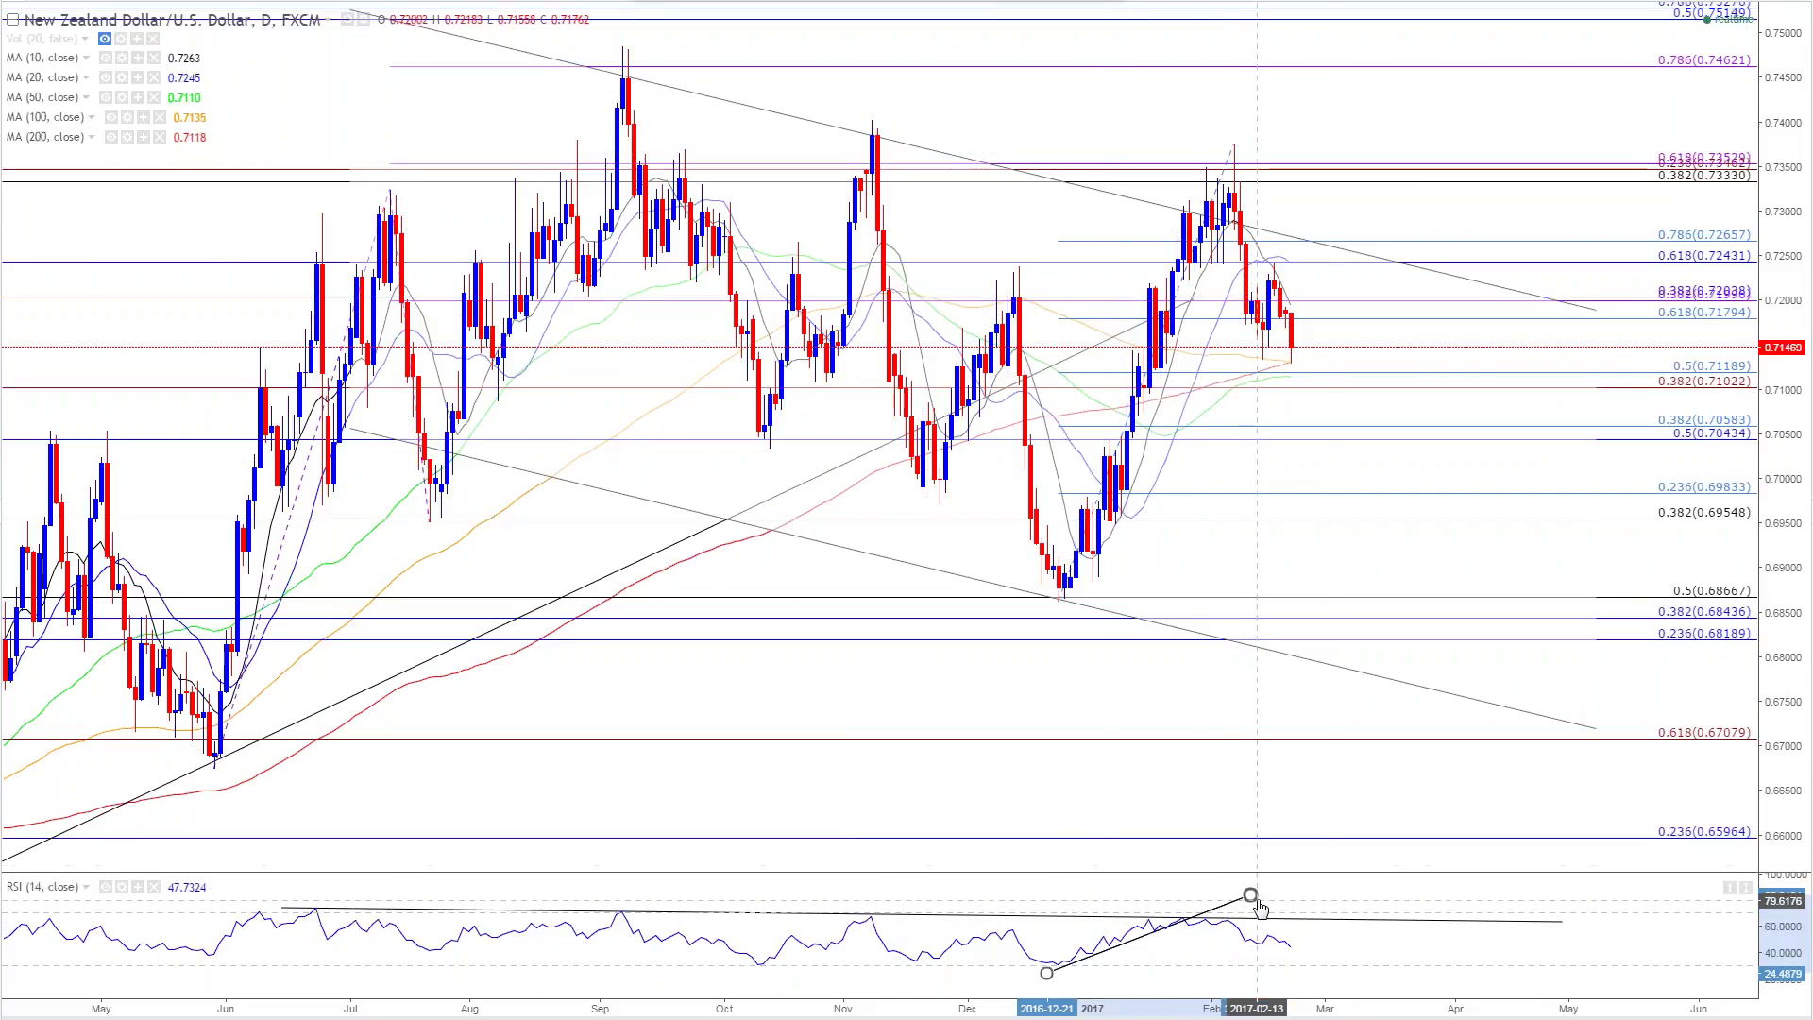
pyautogui.press('Delete')
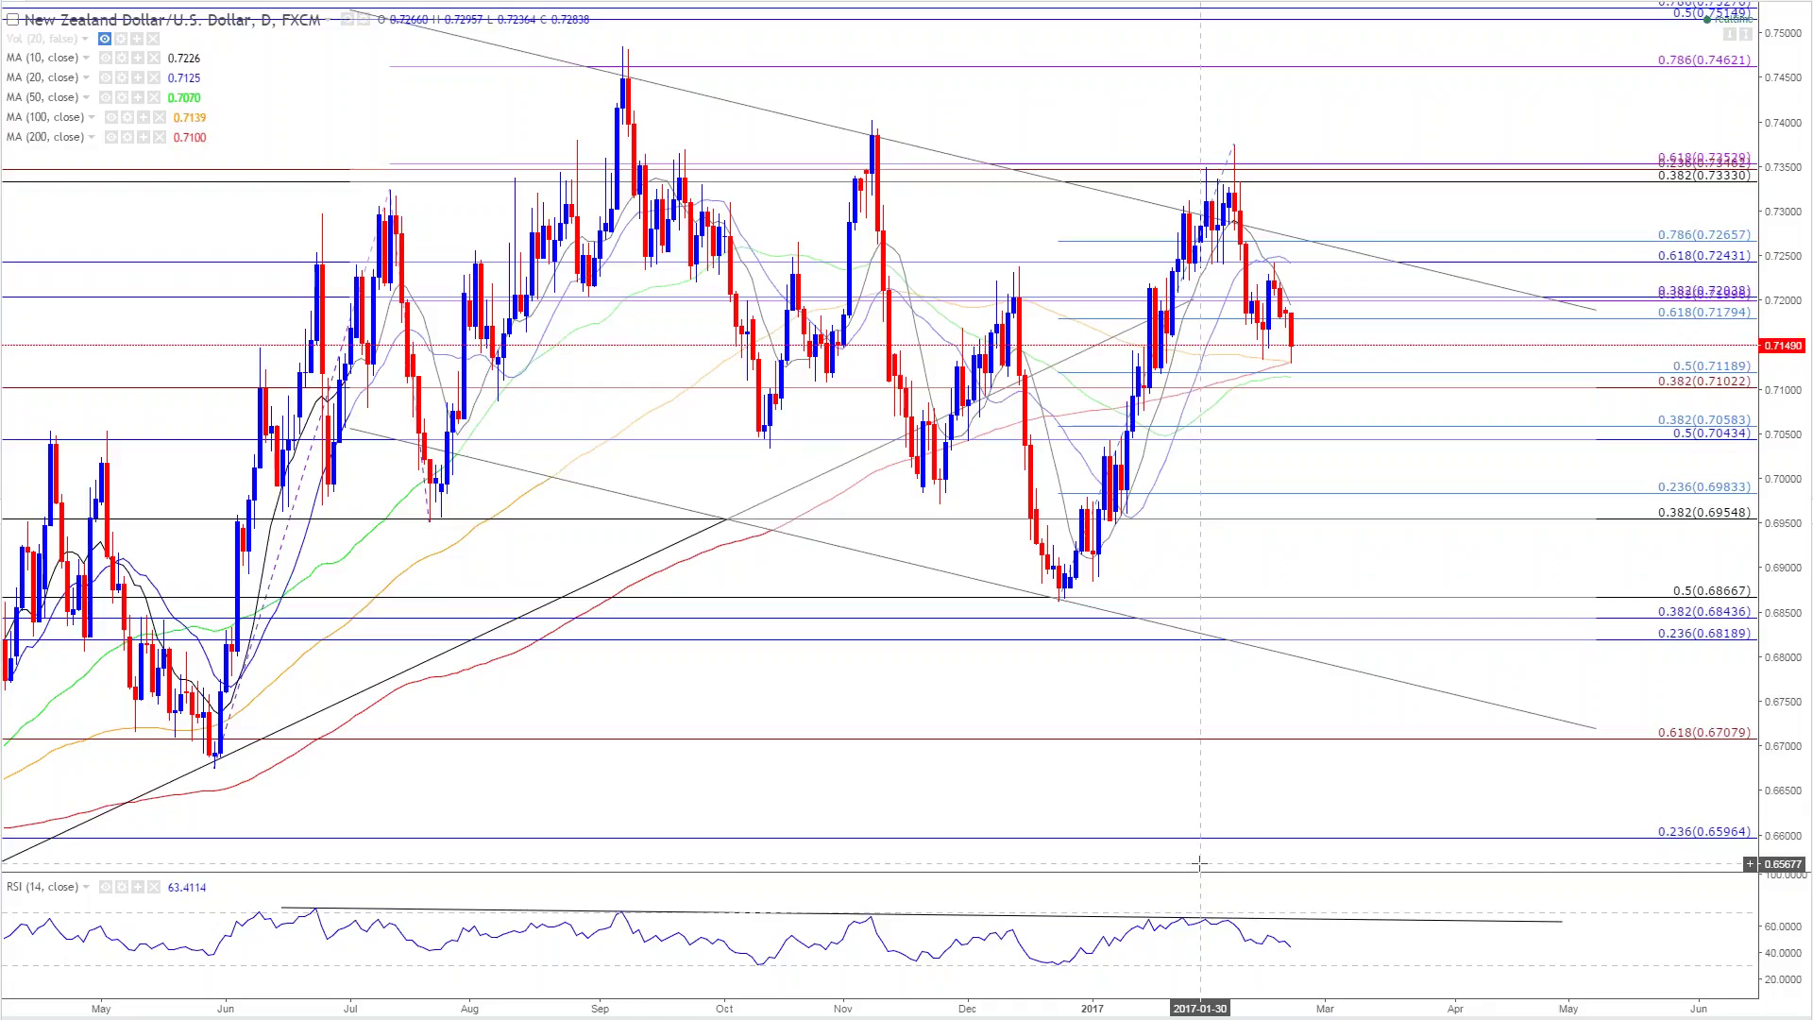
# Step: Load AUDJPY and shift the view up to reveal higher prices
pyautogui.write('A')
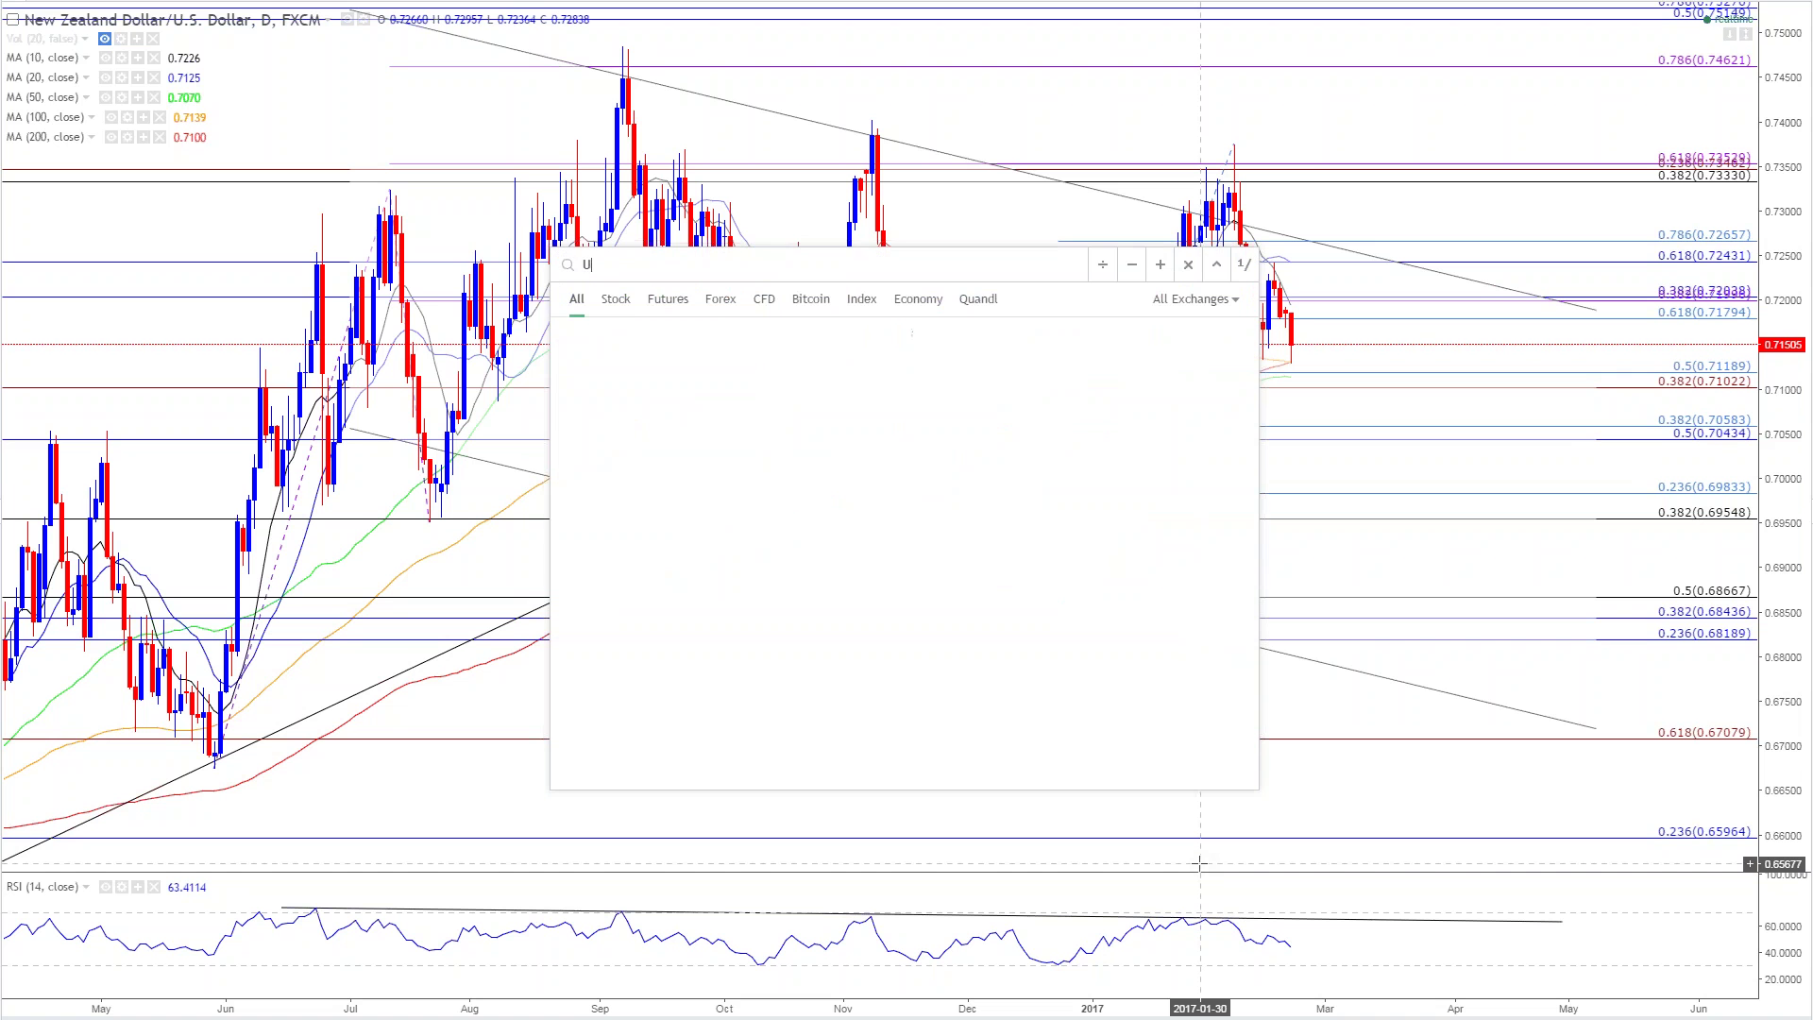
pyautogui.write('UDJPY')
pyautogui.press('Return')
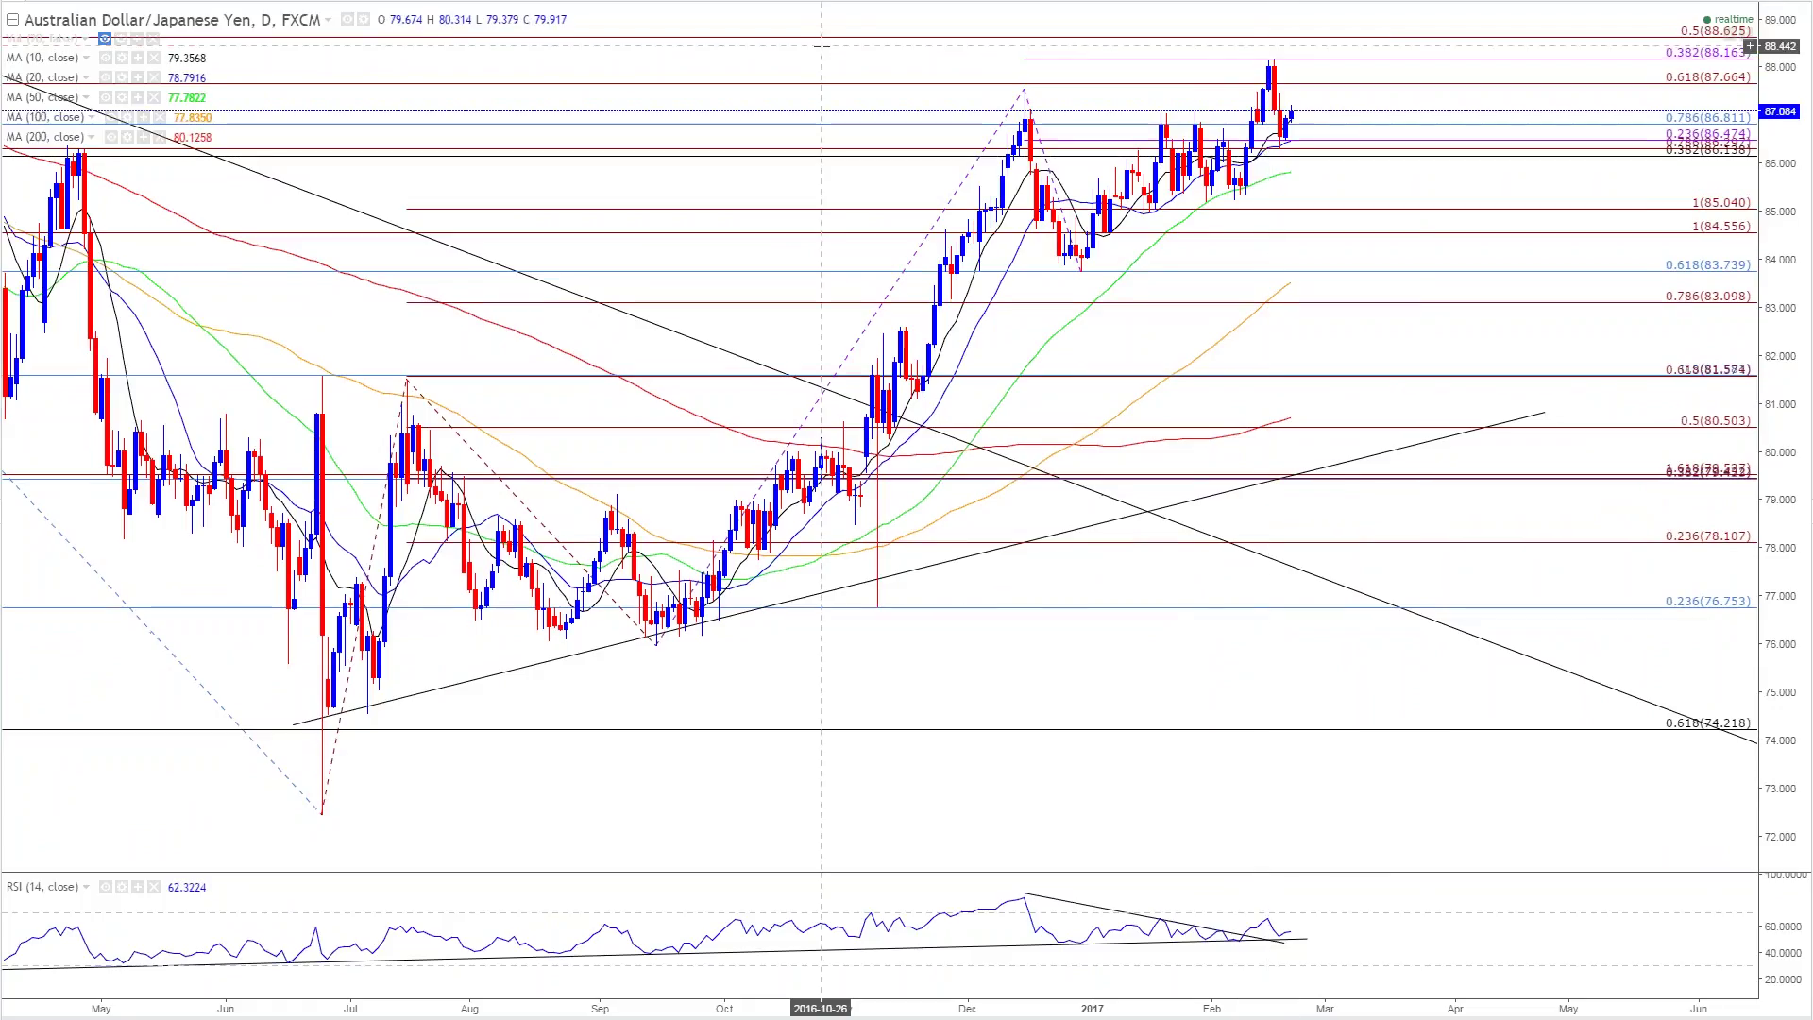
pyautogui.moveTo(822, 45); pyautogui.dragTo(808, 98)
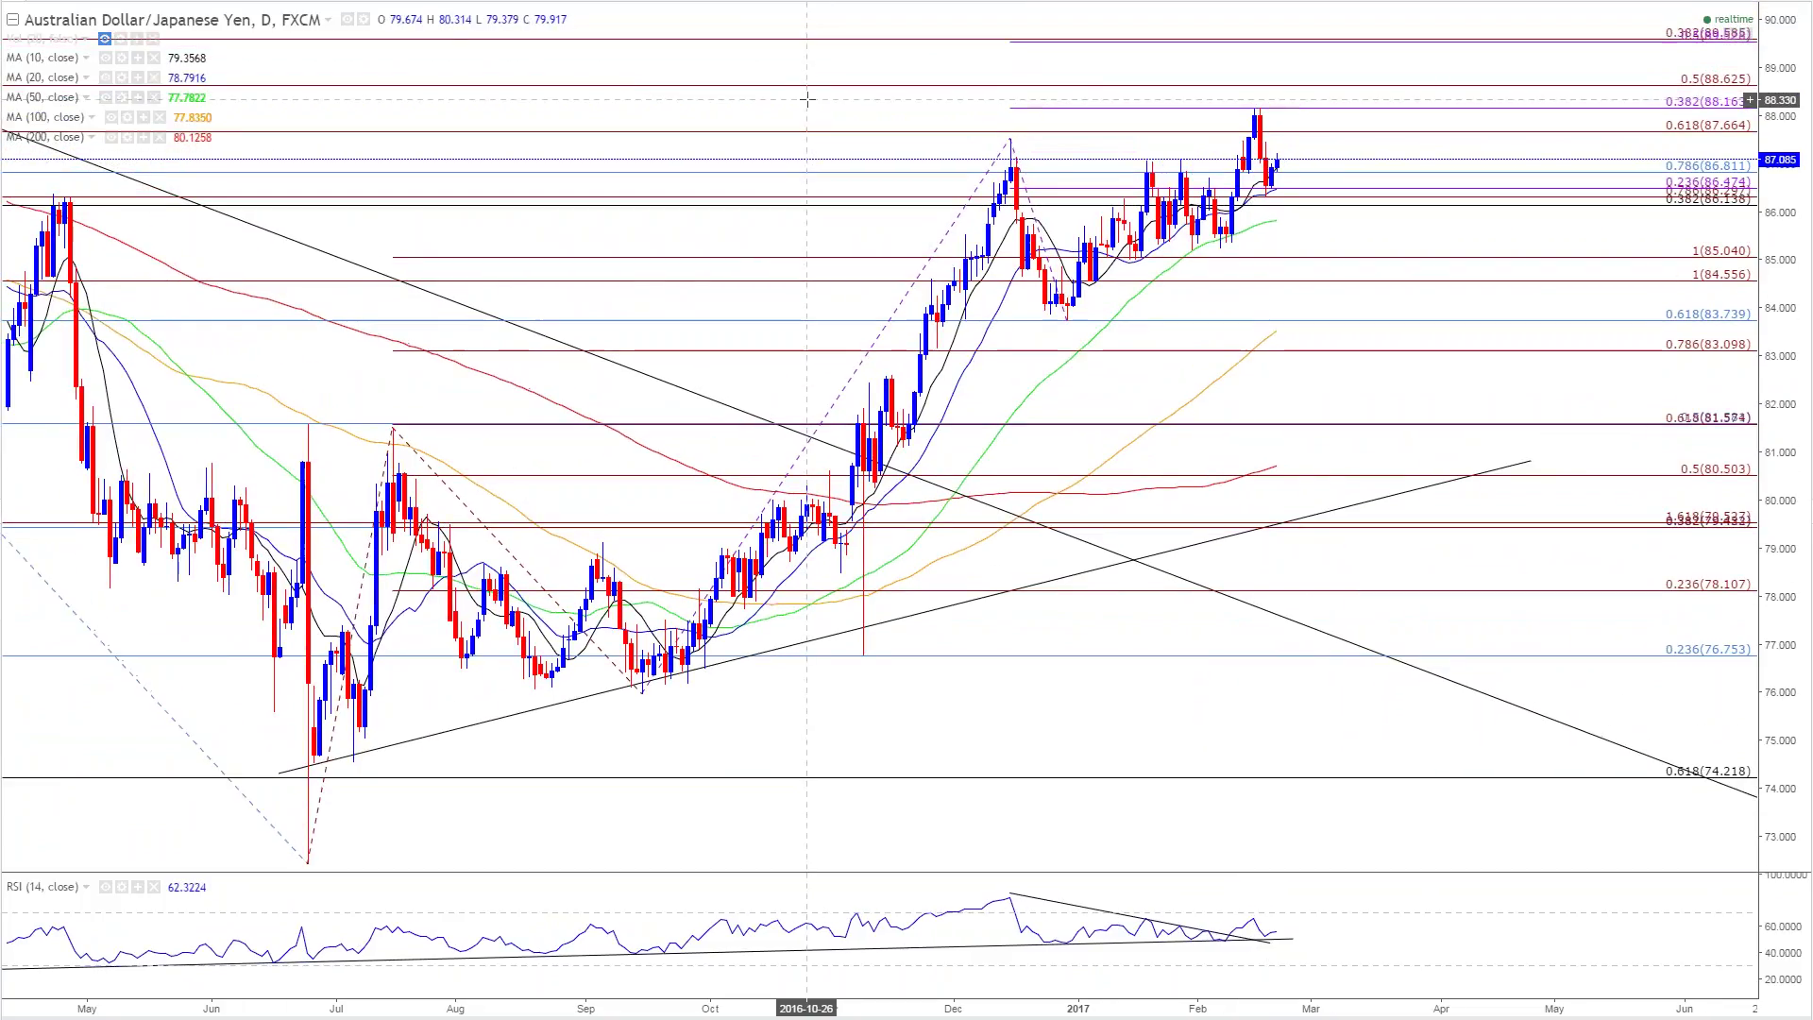
# Step: Inspect the dashed Fibonacci drawing and the falling RSI trendline
pyautogui.click(995, 175)
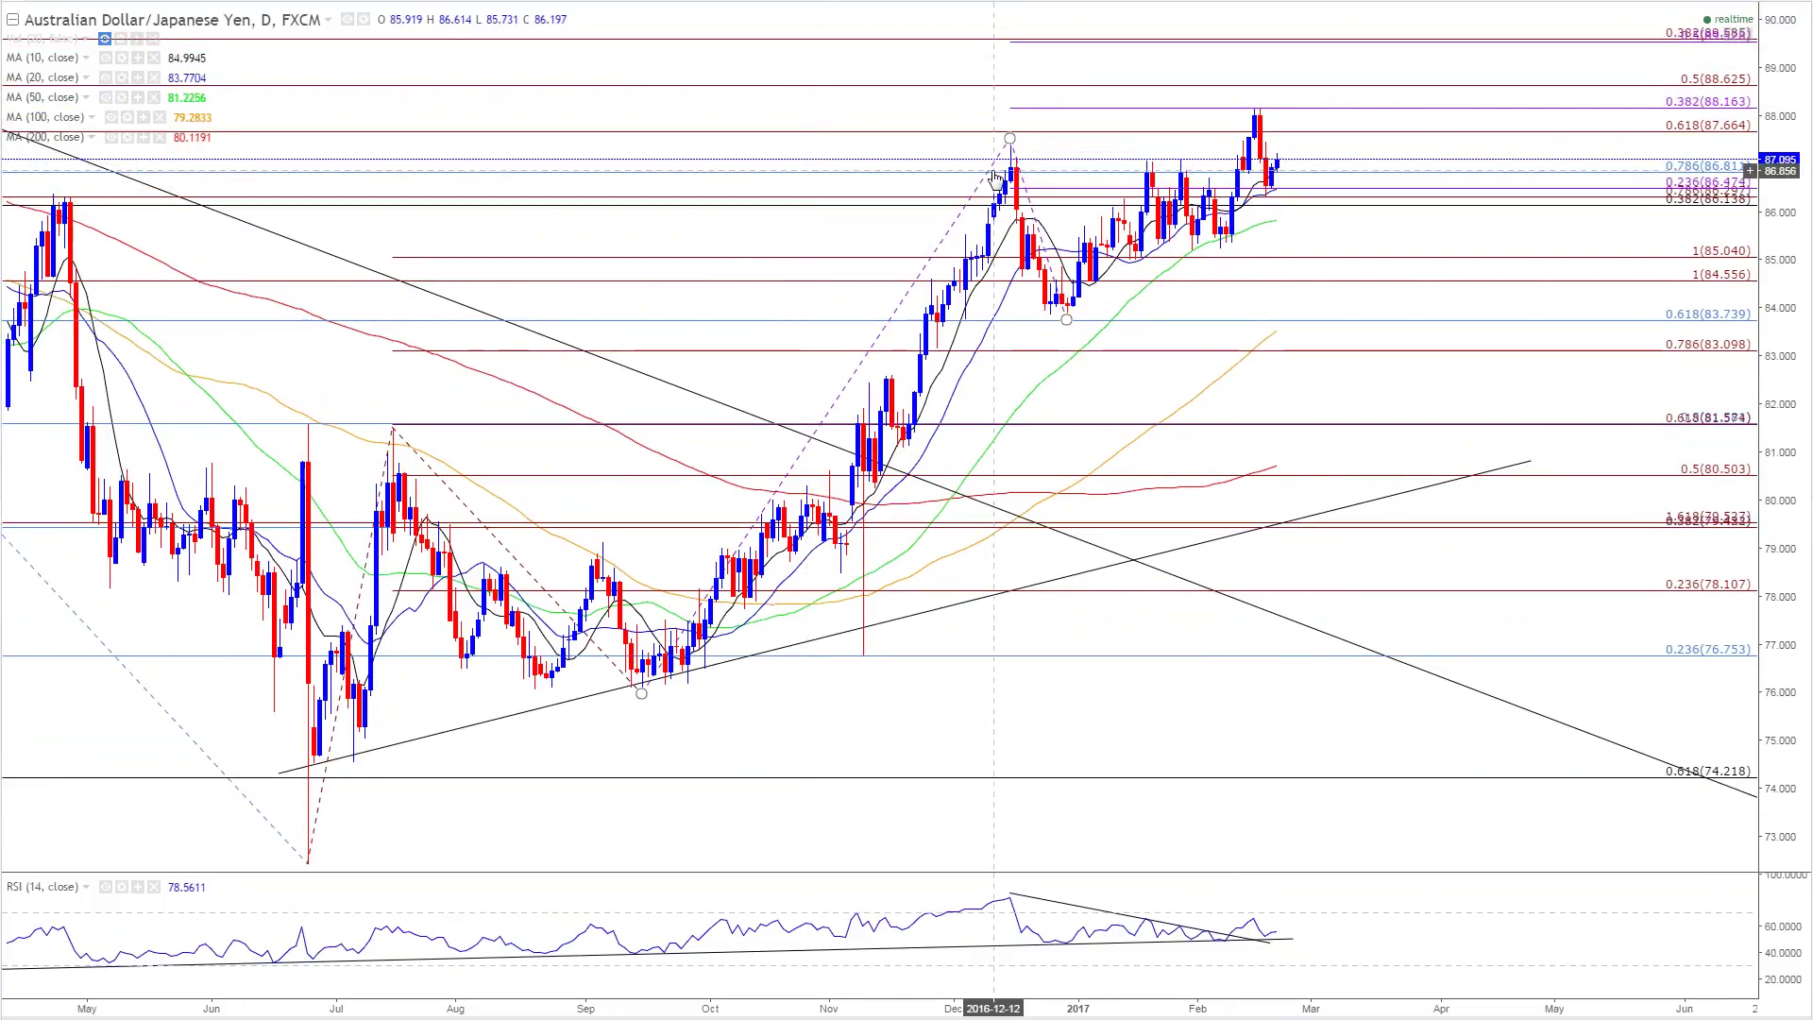
pyautogui.click(1284, 180)
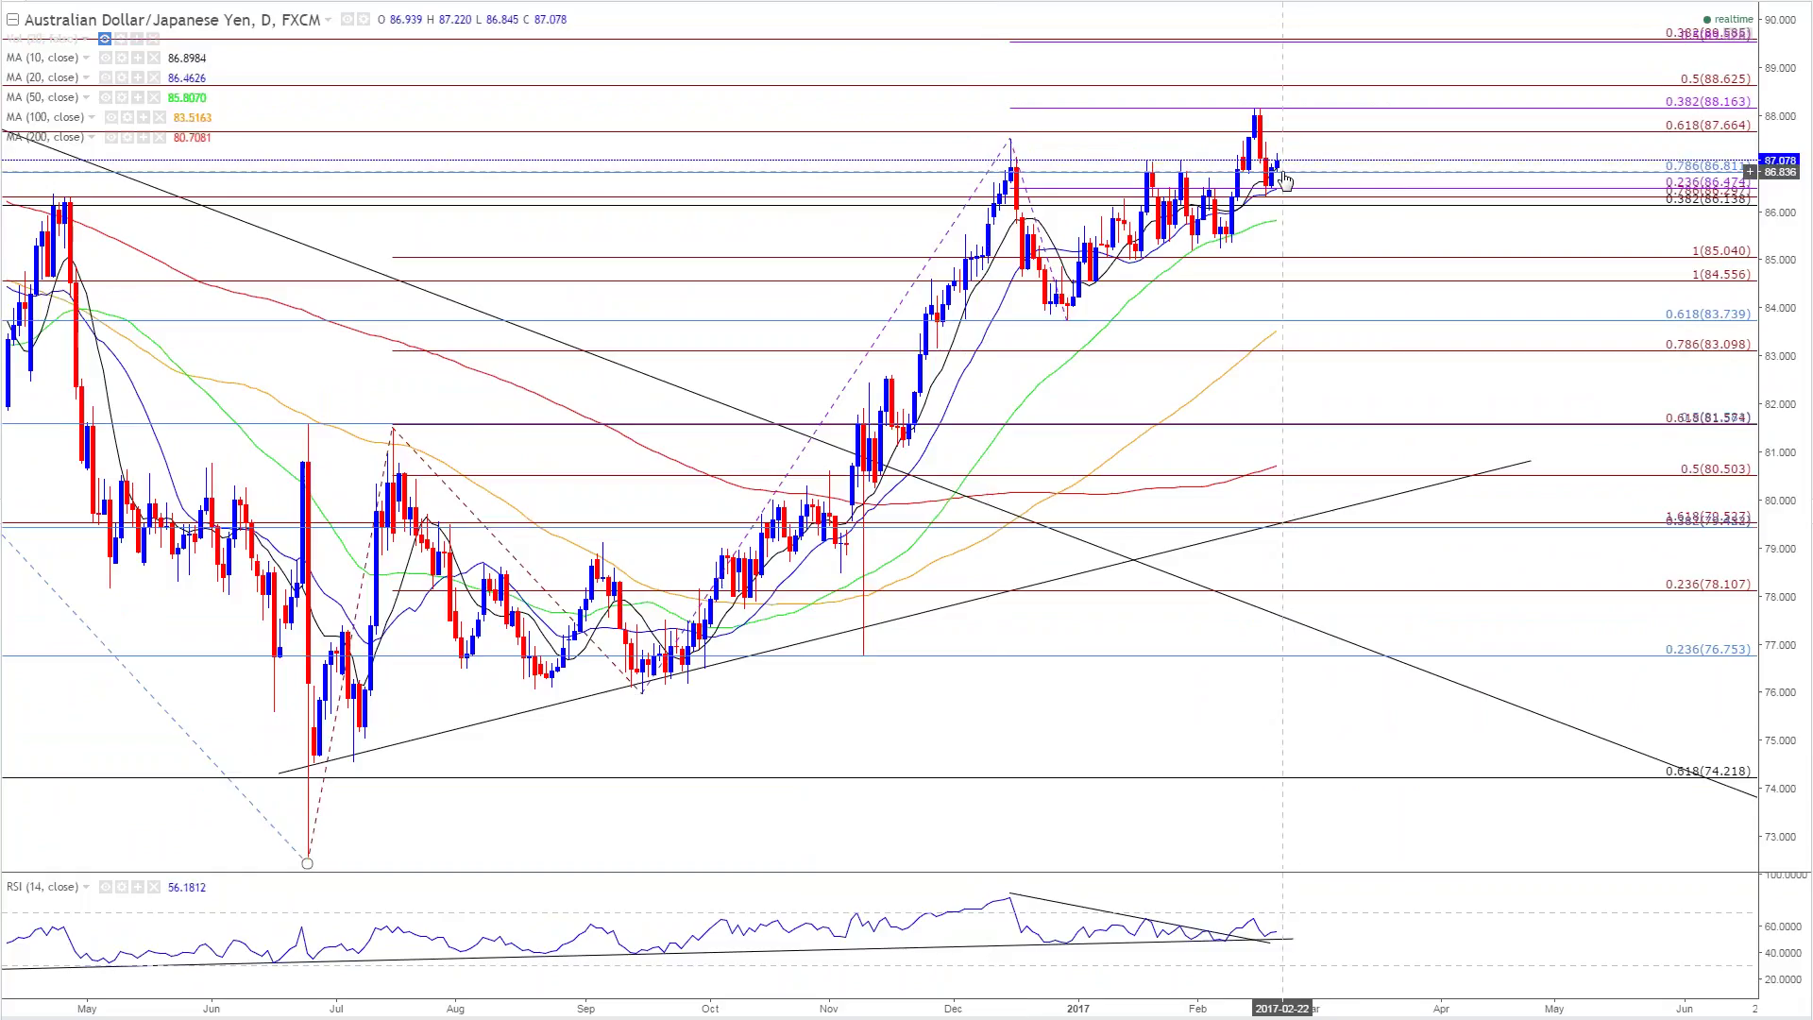
pyautogui.scroll(2, 1284, 179)
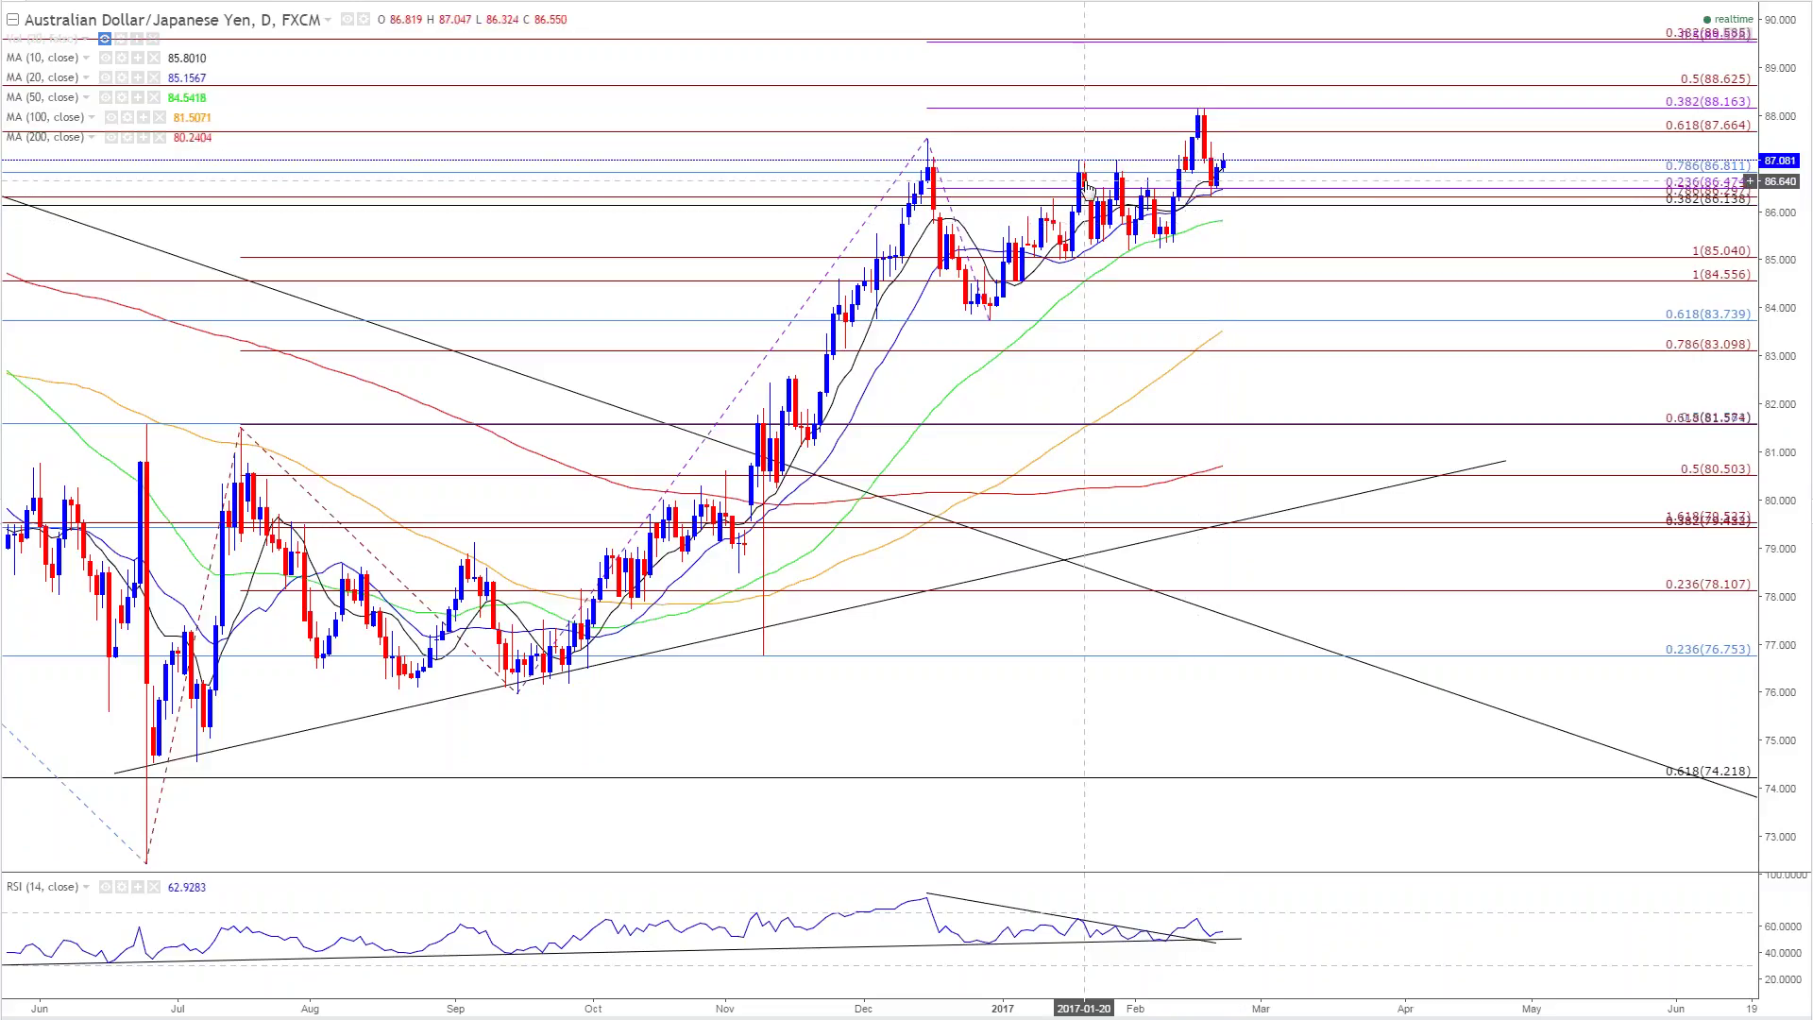
pyautogui.click(1174, 939)
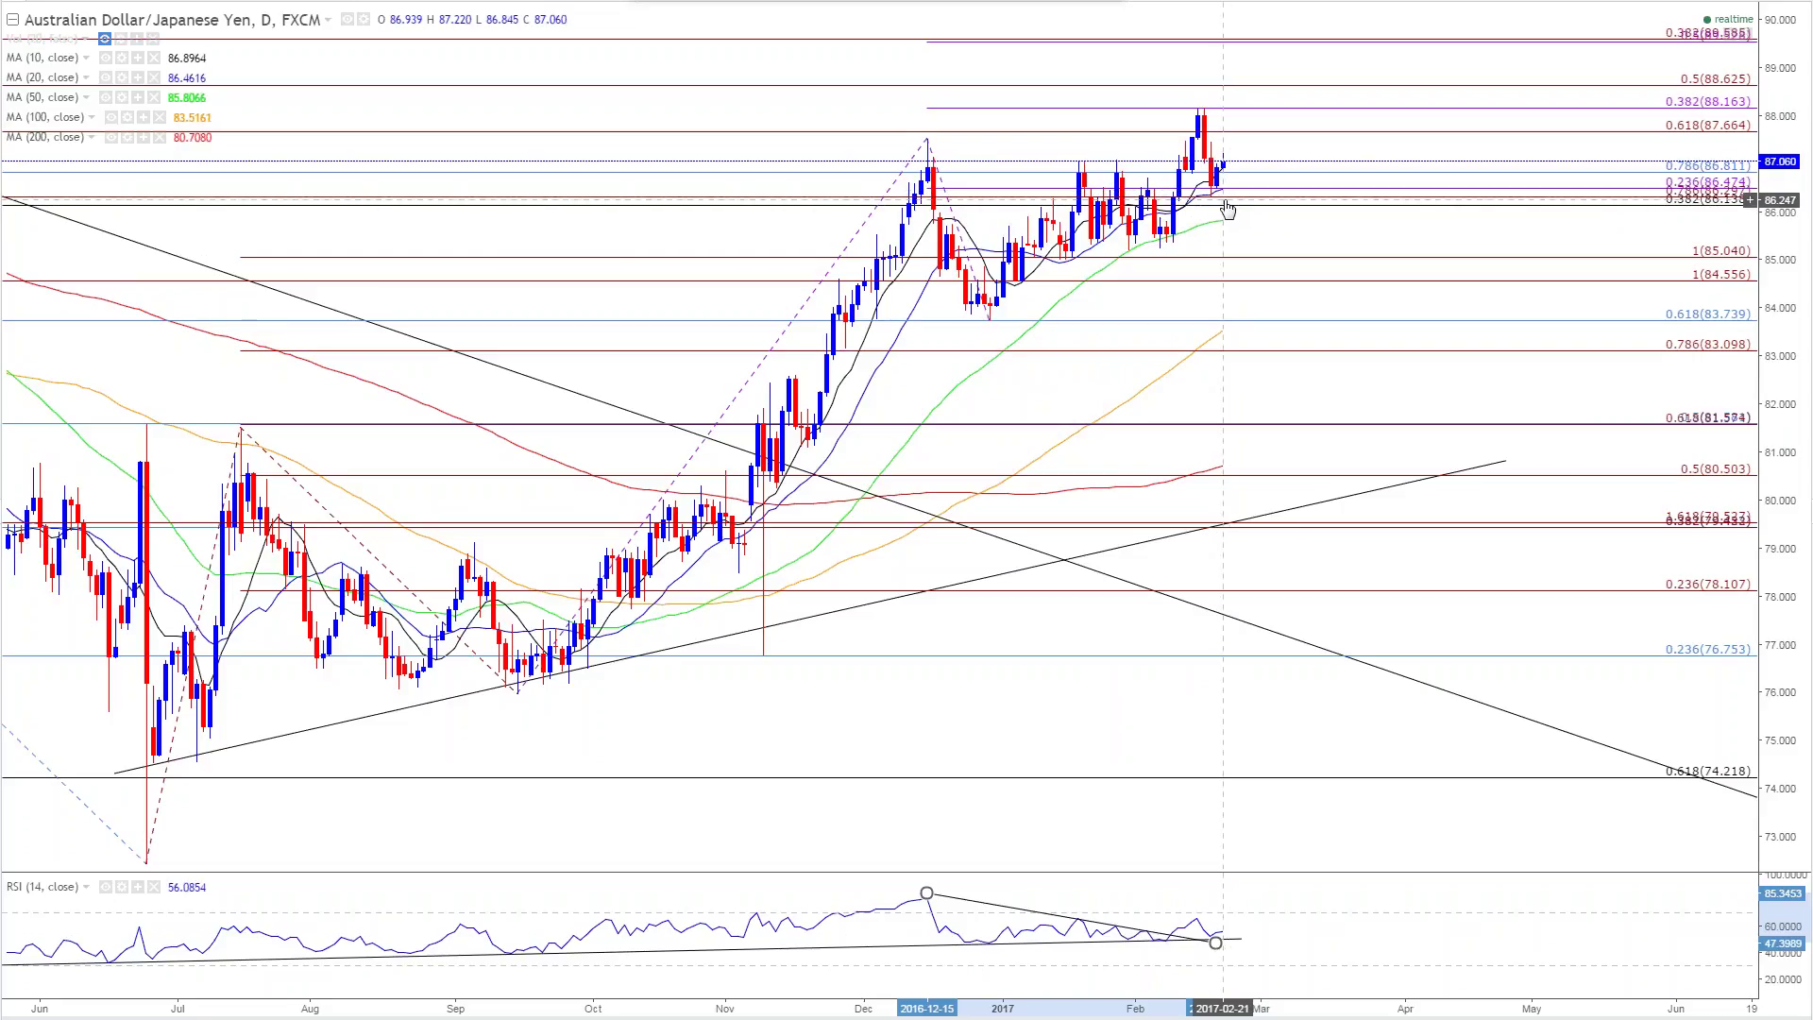
pyautogui.click(1715, 213)
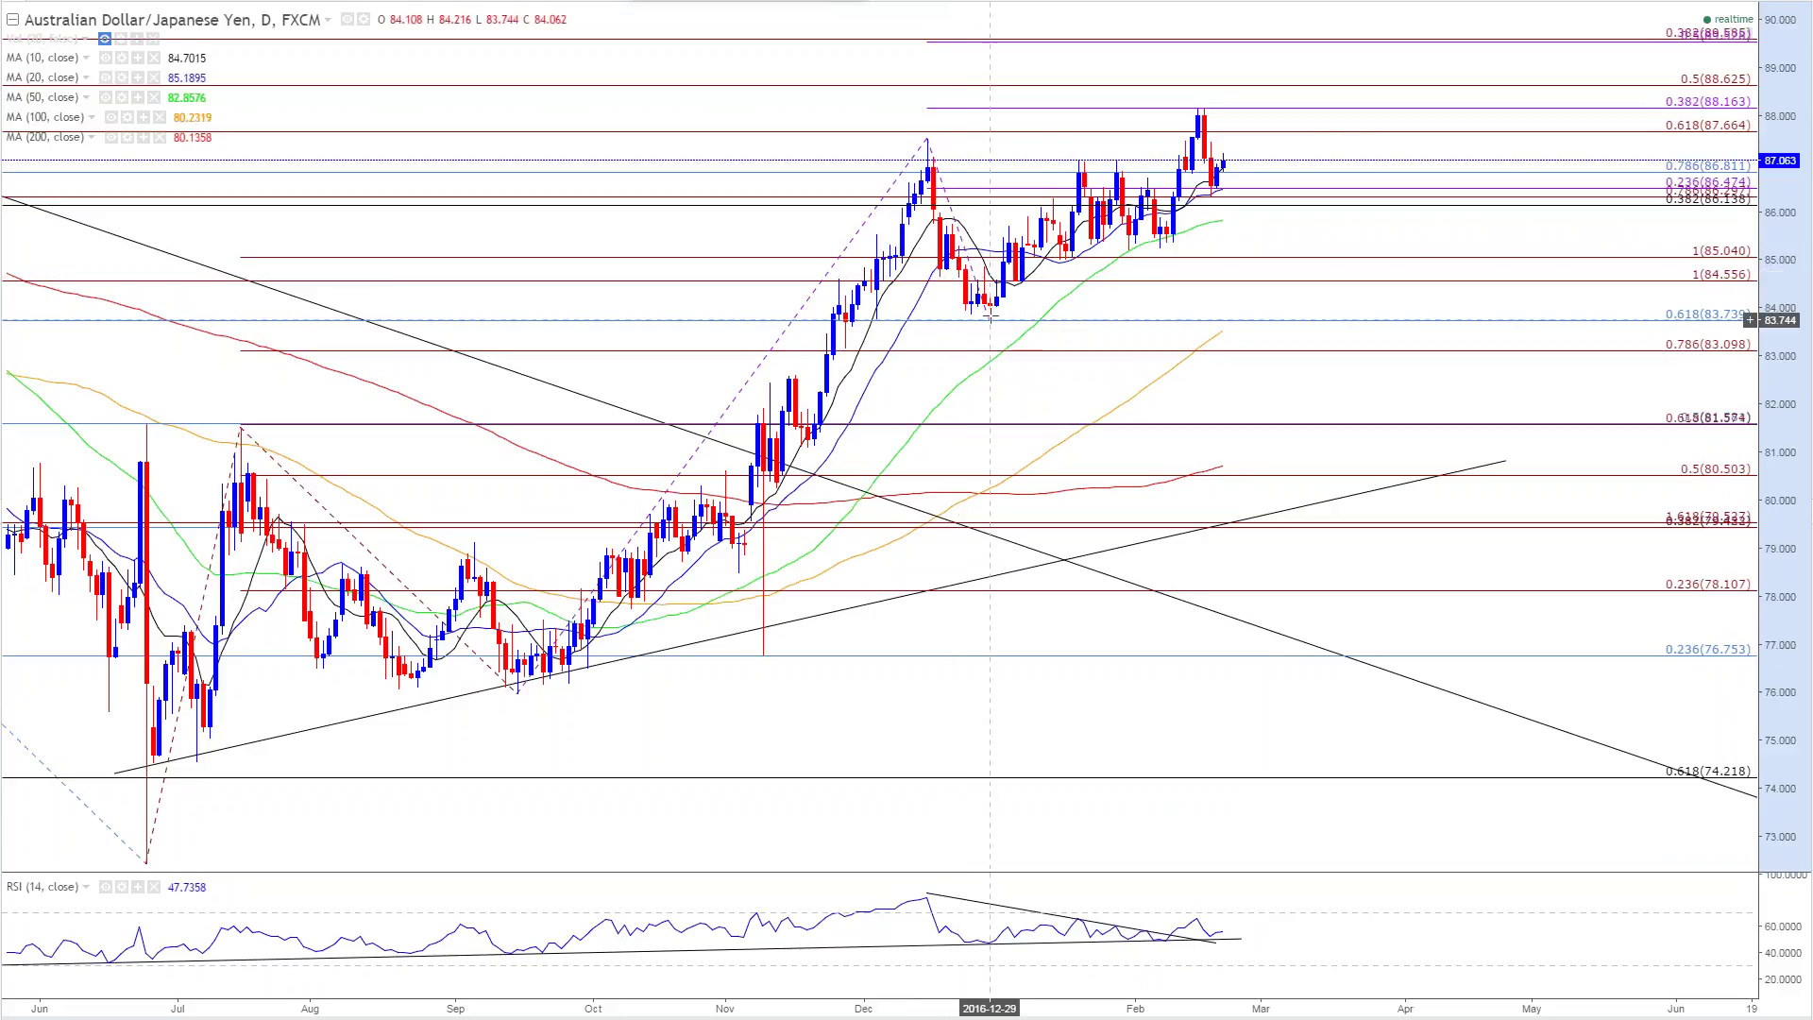
# Step: Draw a rising trend line from the late-December low, discarding a second unfinished line
pyautogui.click(989, 319)
pyautogui.click(1480, 87)
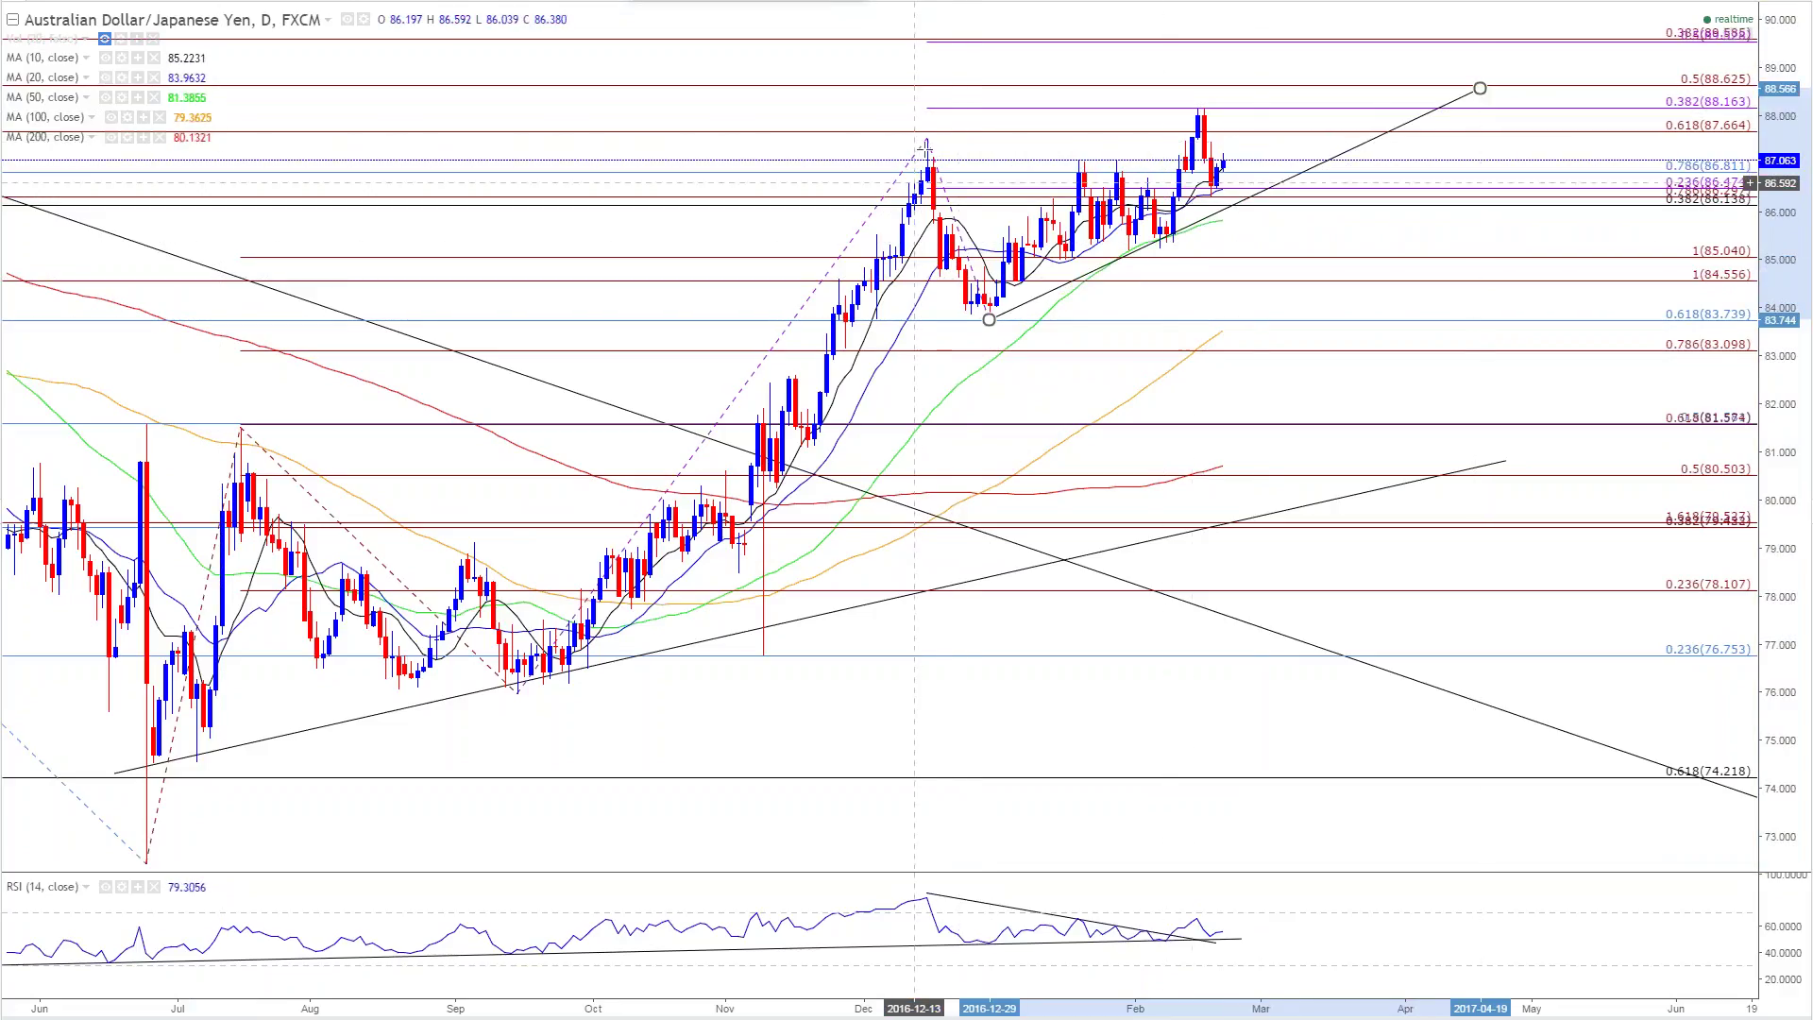
pyautogui.click(913, 183)
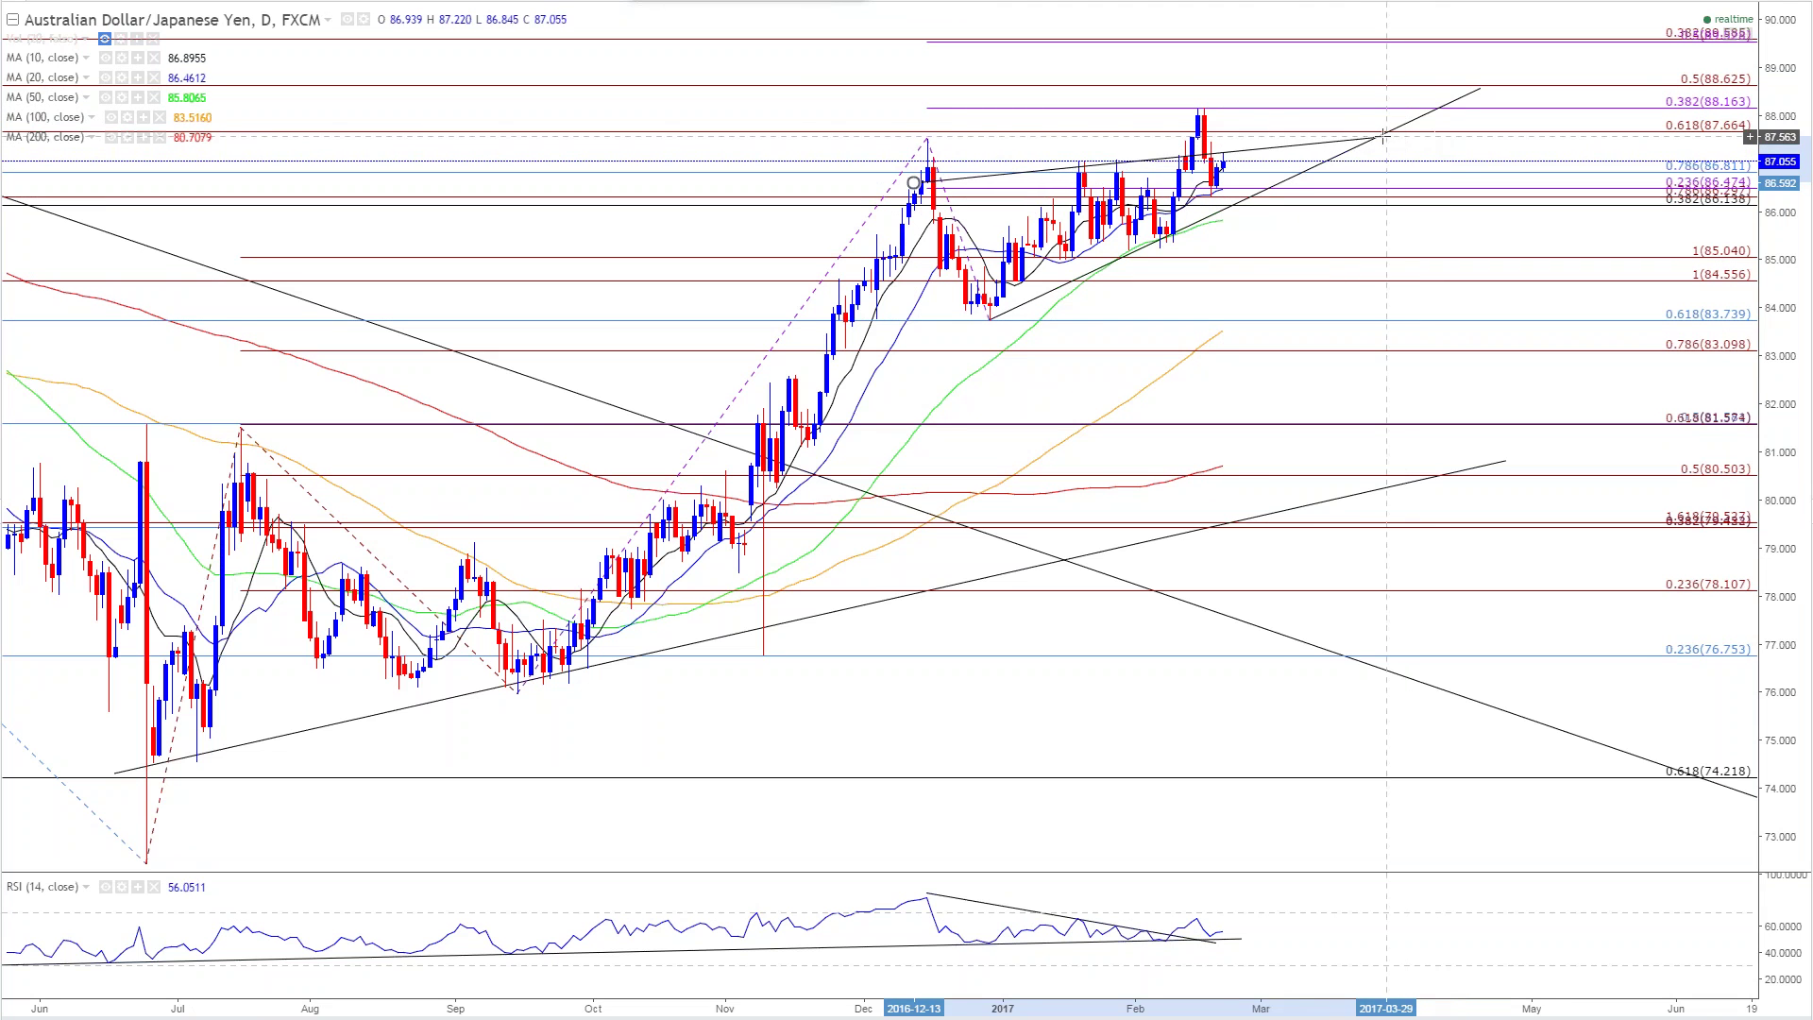
pyautogui.press('Escape')
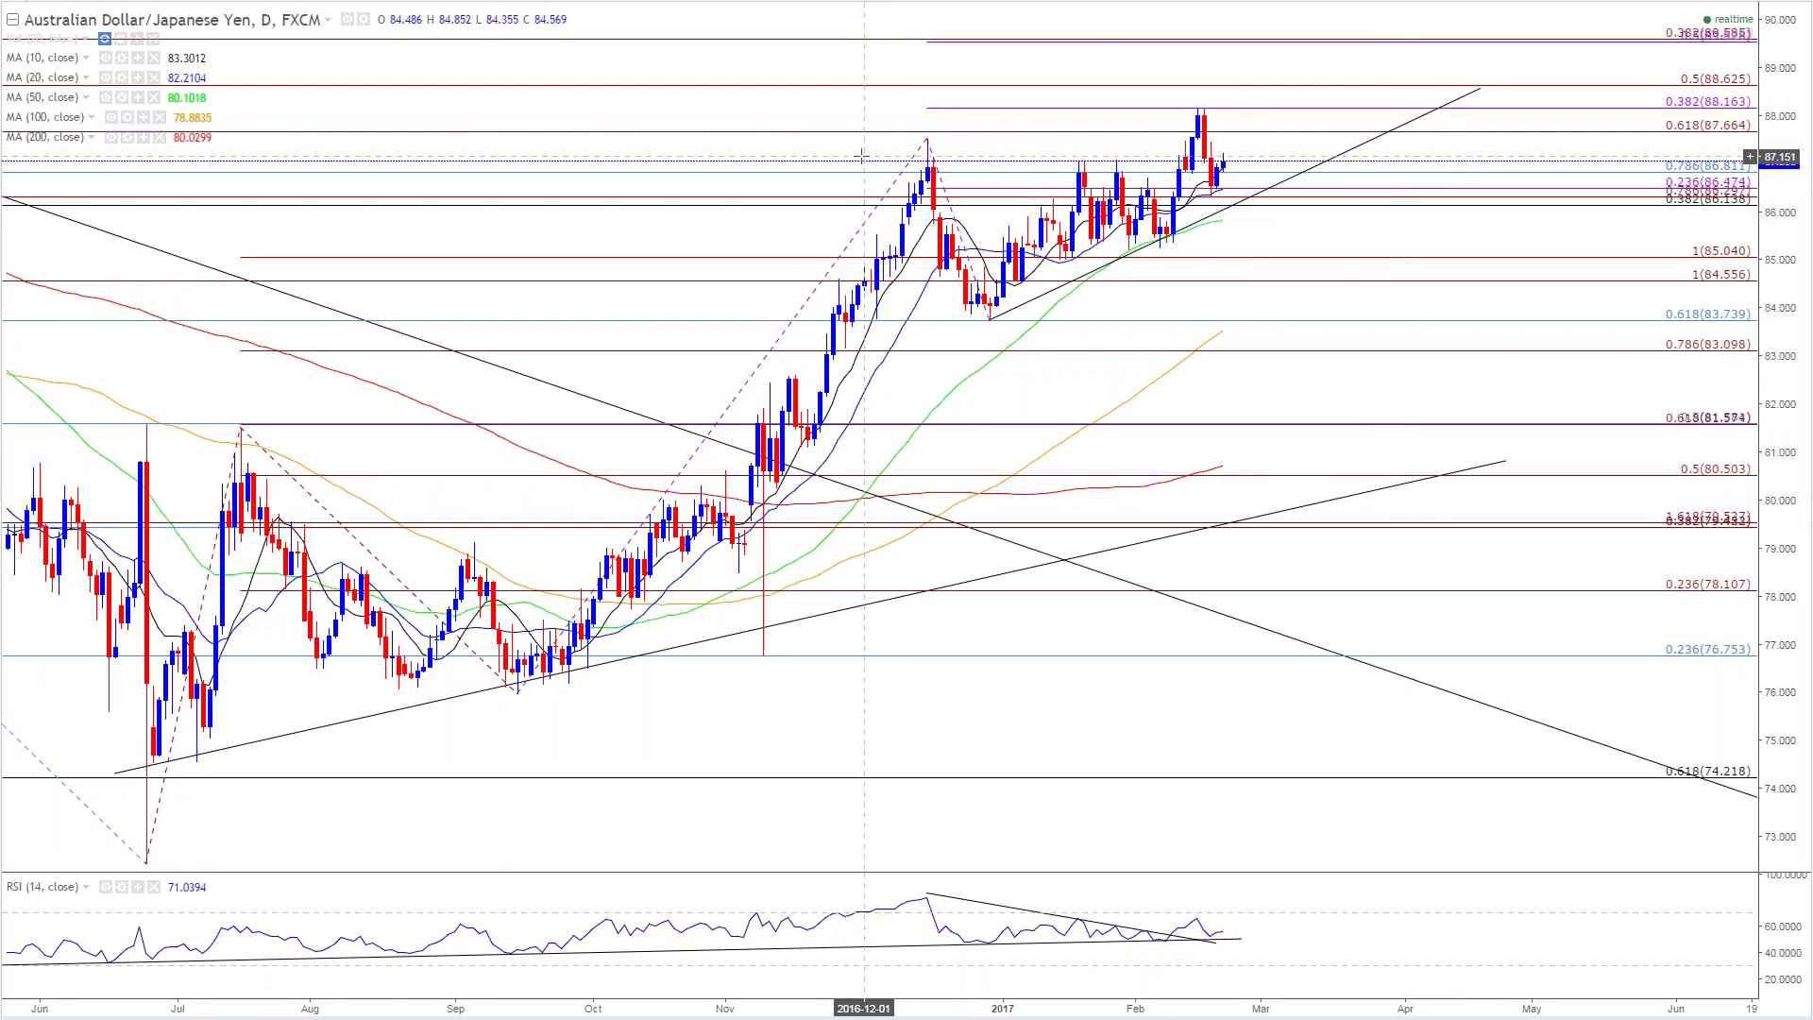
# Step: Draw a level line at the December high near 87.36, extending past the latest bars
pyautogui.moveTo(862, 154); pyautogui.dragTo(949, 159)
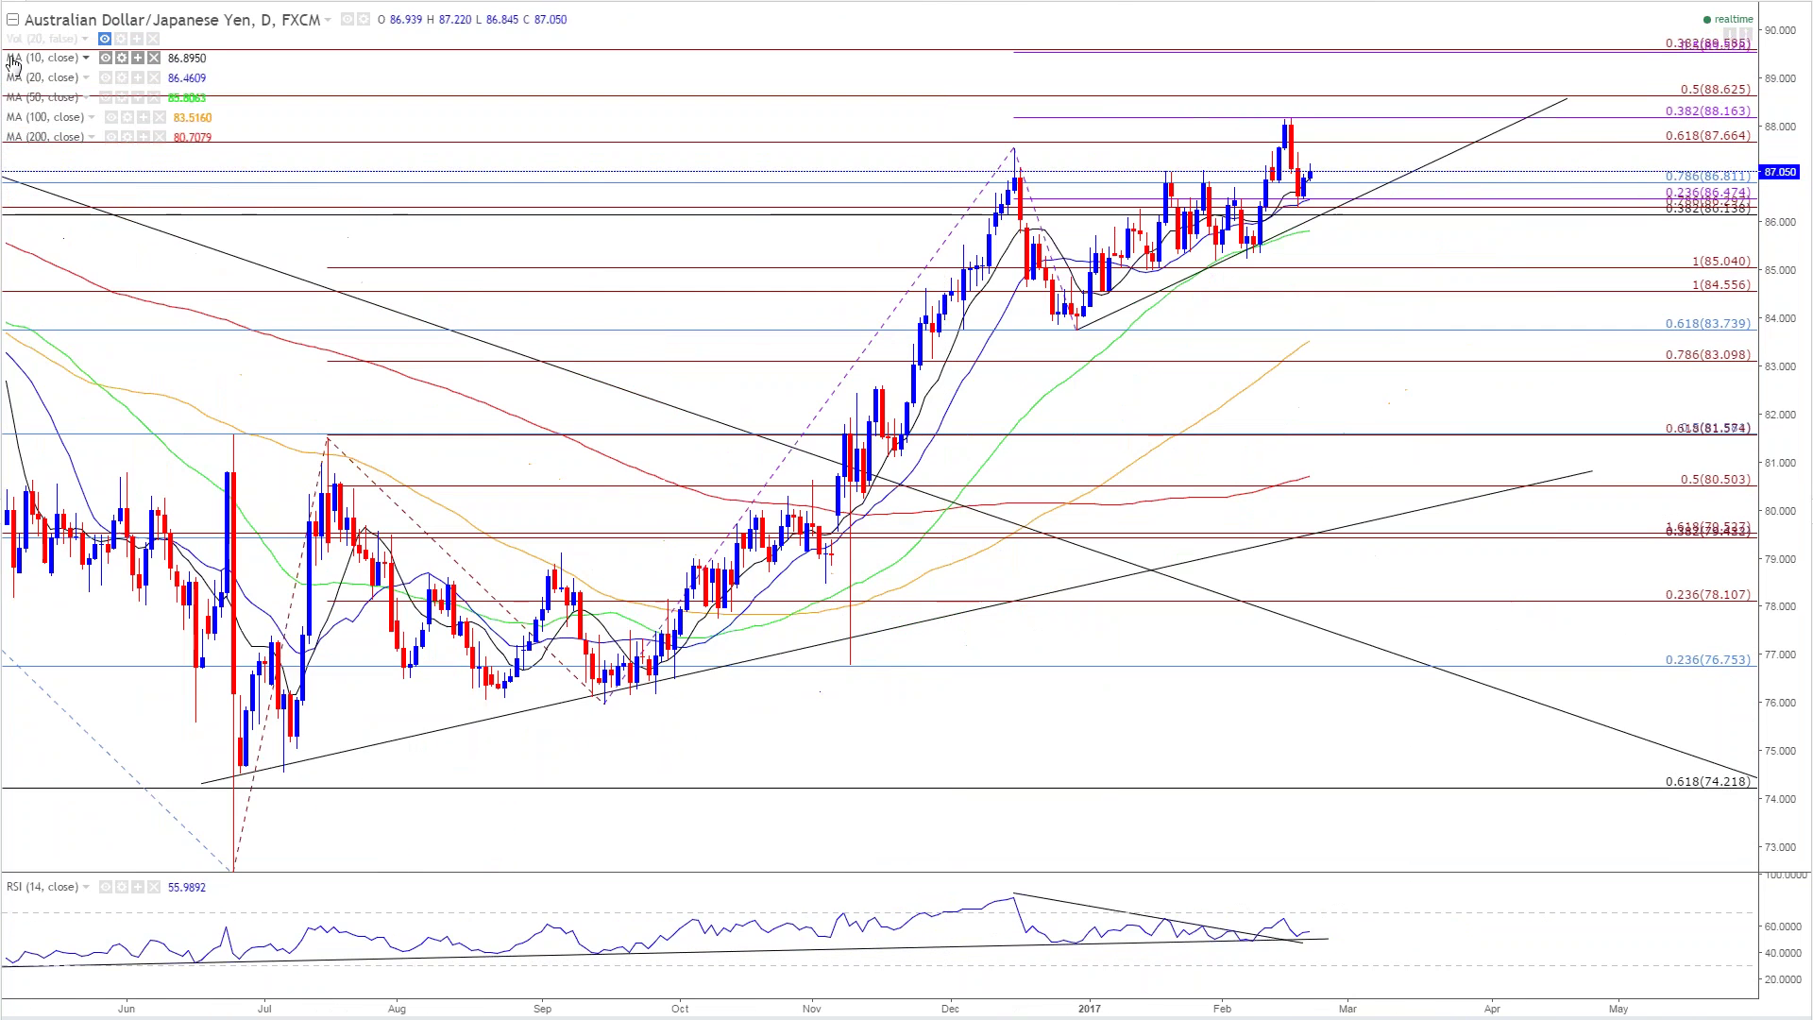
pyautogui.click(900, 160)
pyautogui.click(1441, 156)
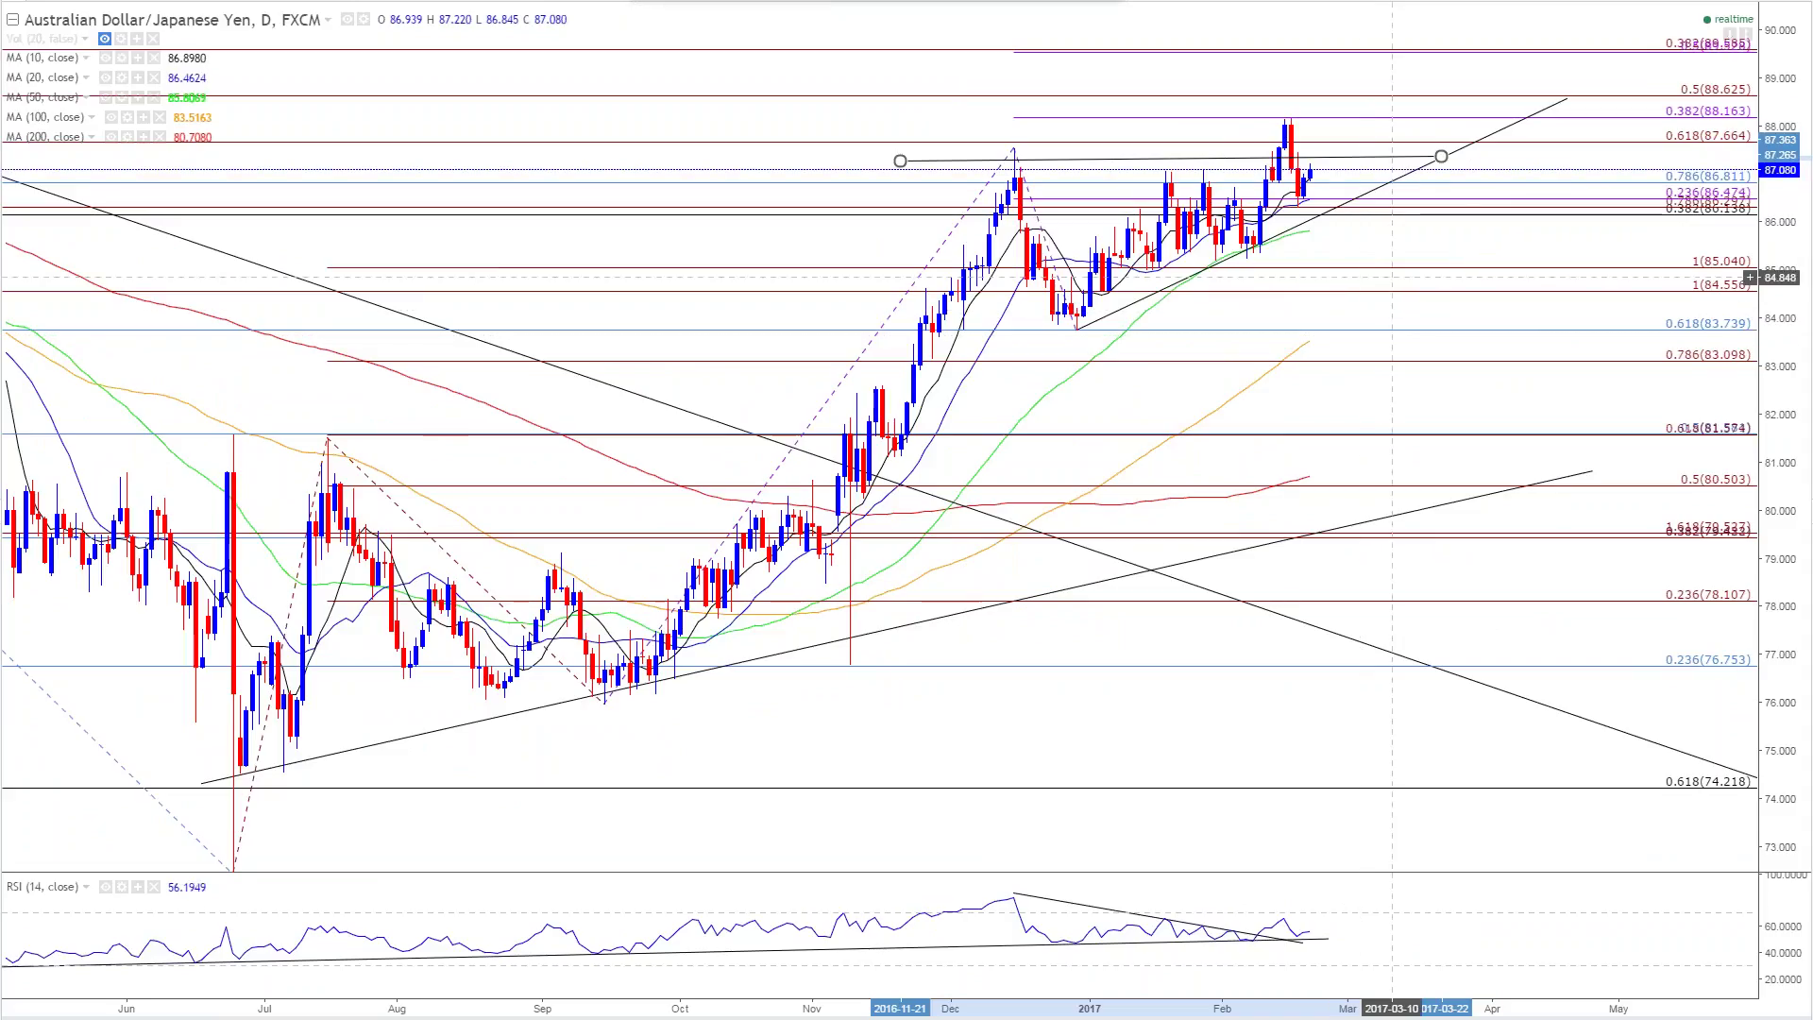
# Step: Load daily USD/MXN and draw a falling RSI trend line from the late-December peak into March
pyautogui.write('U')
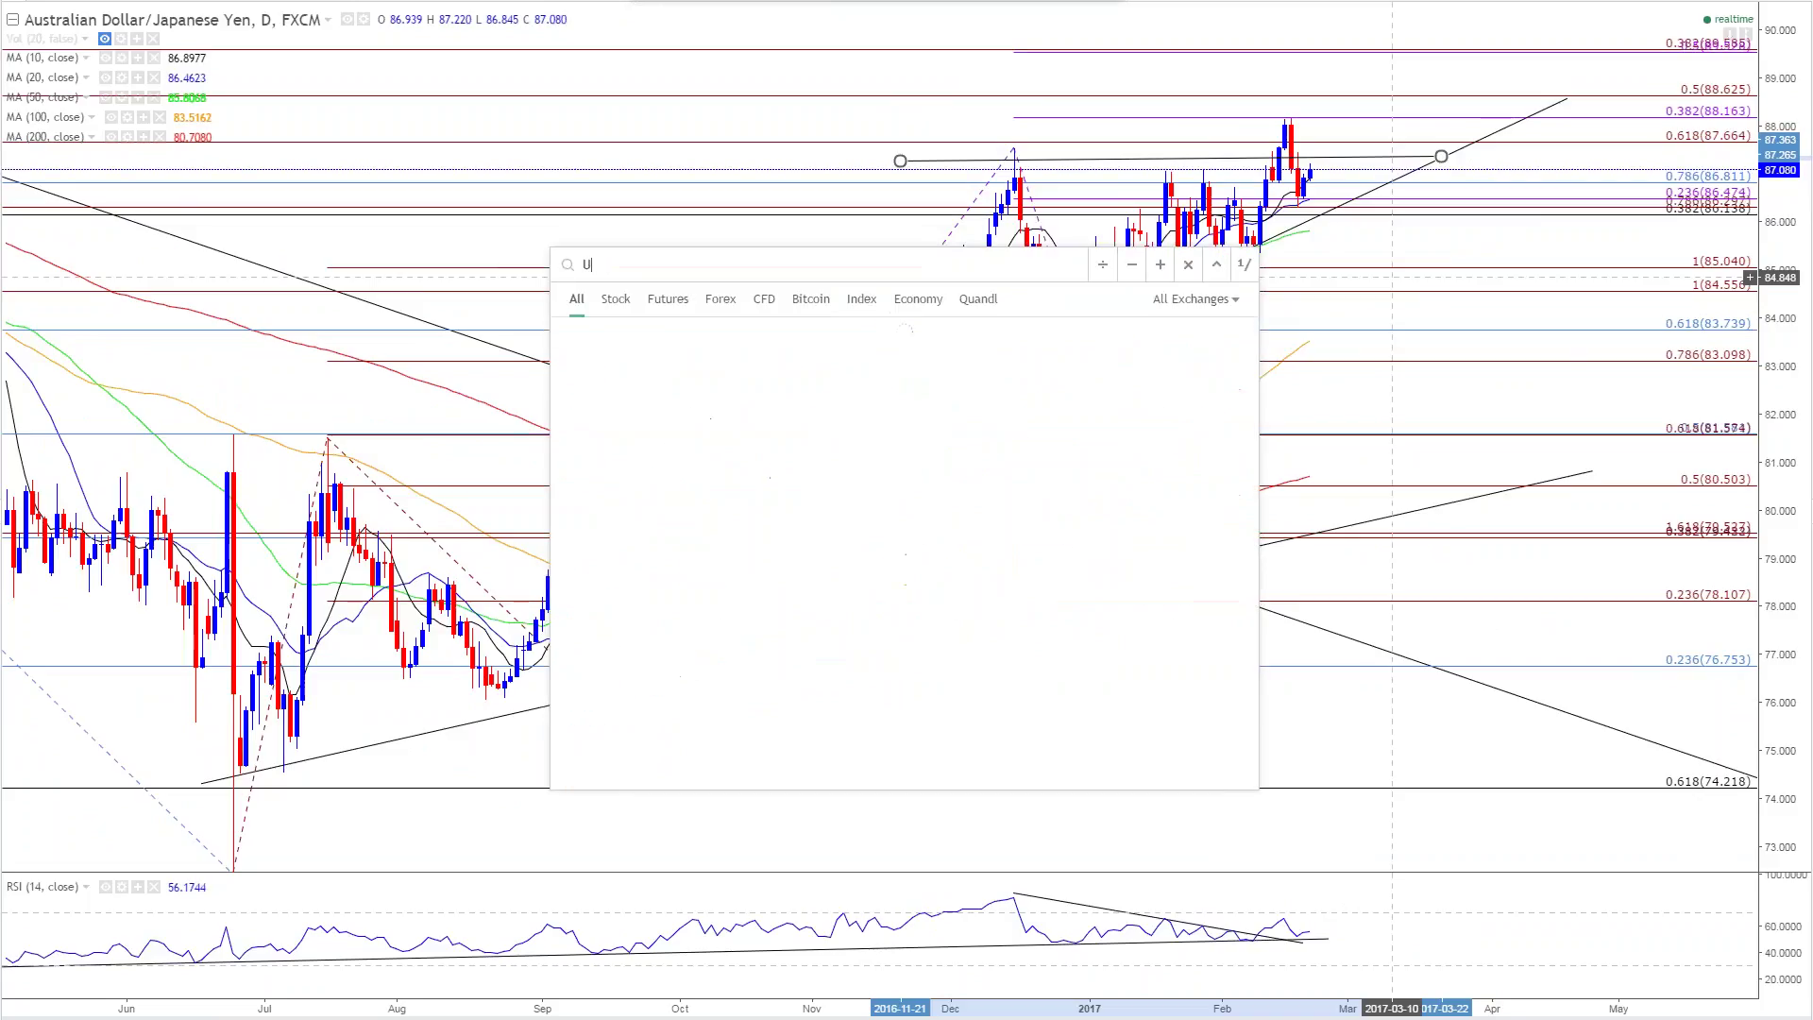
pyautogui.write('SDM')
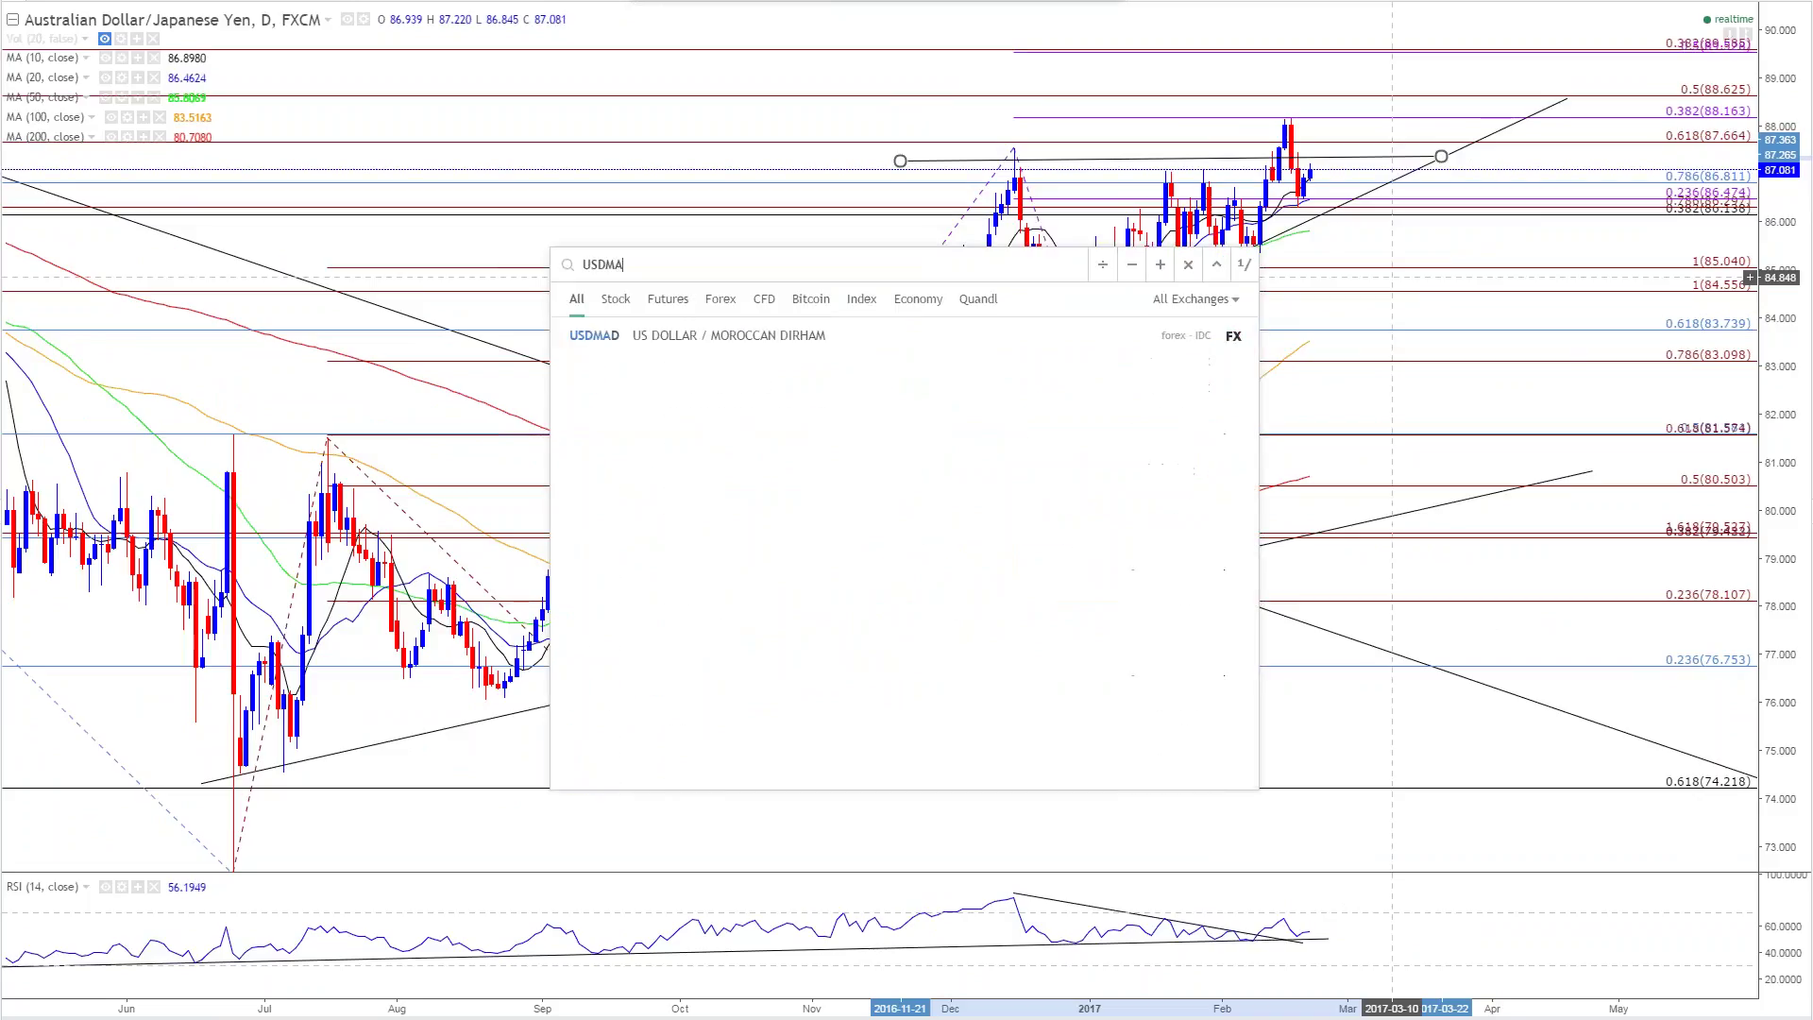
pyautogui.write('XN')
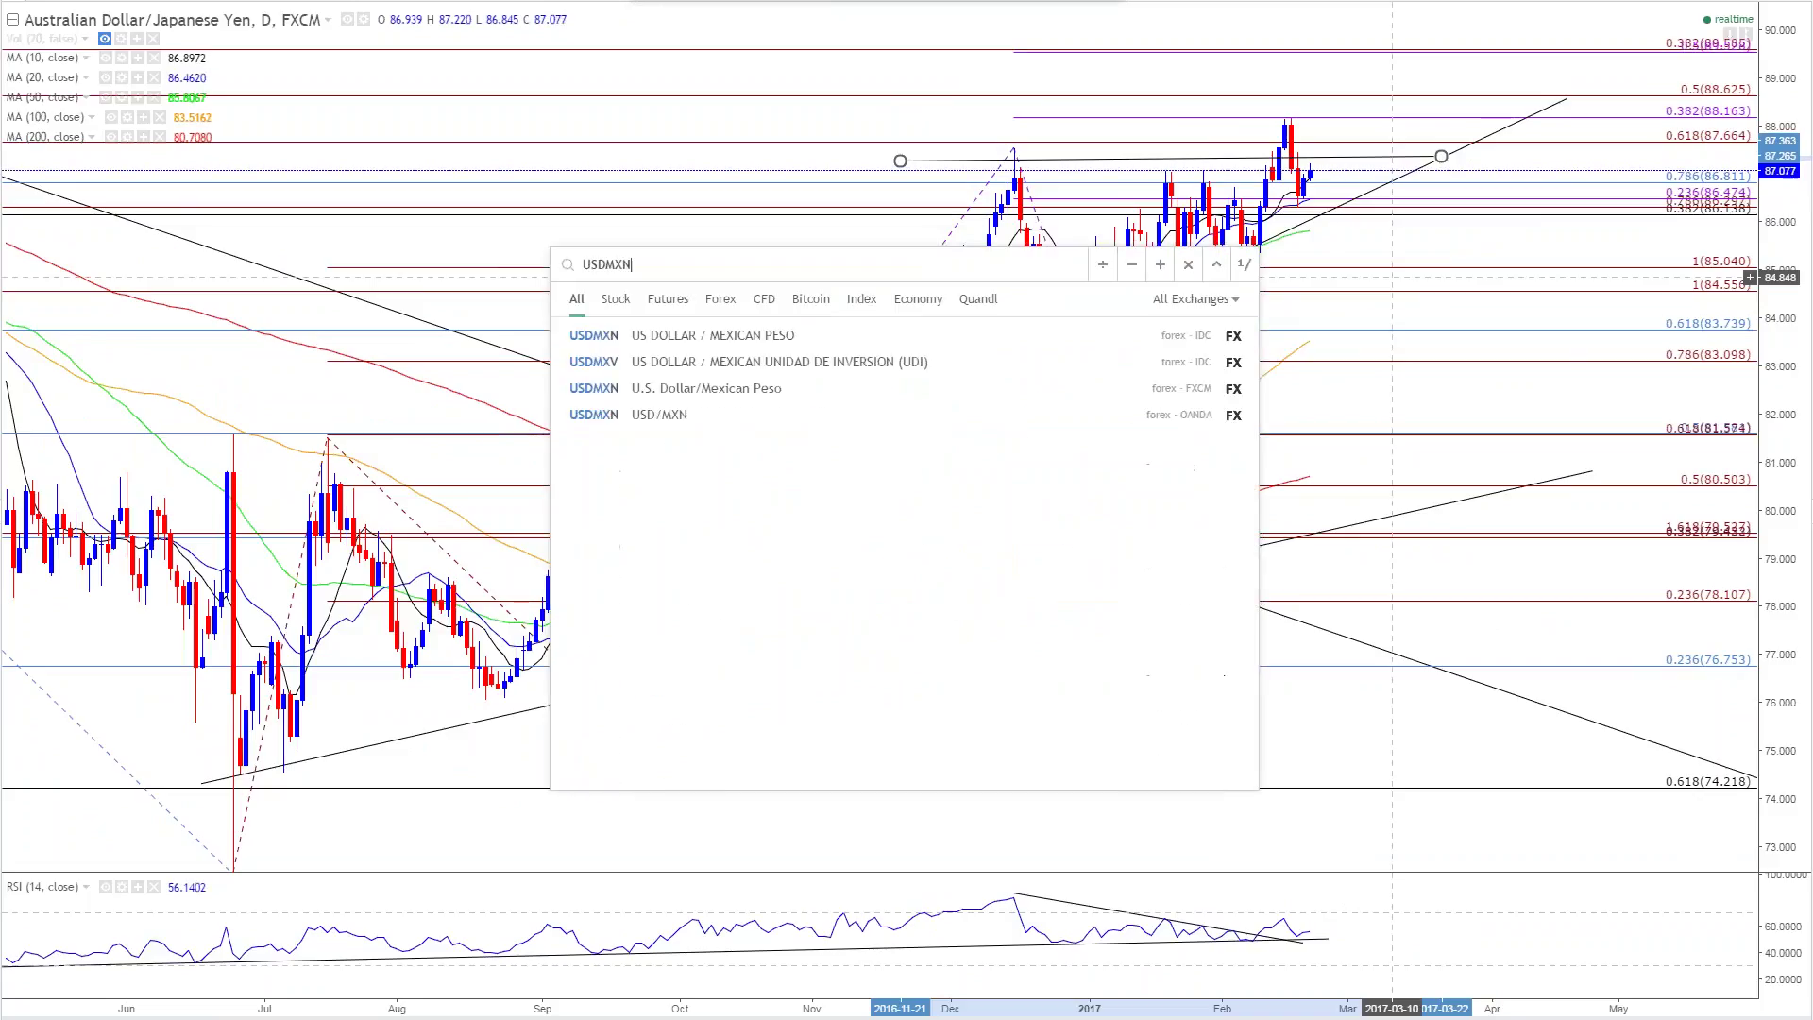
pyautogui.press('Return')
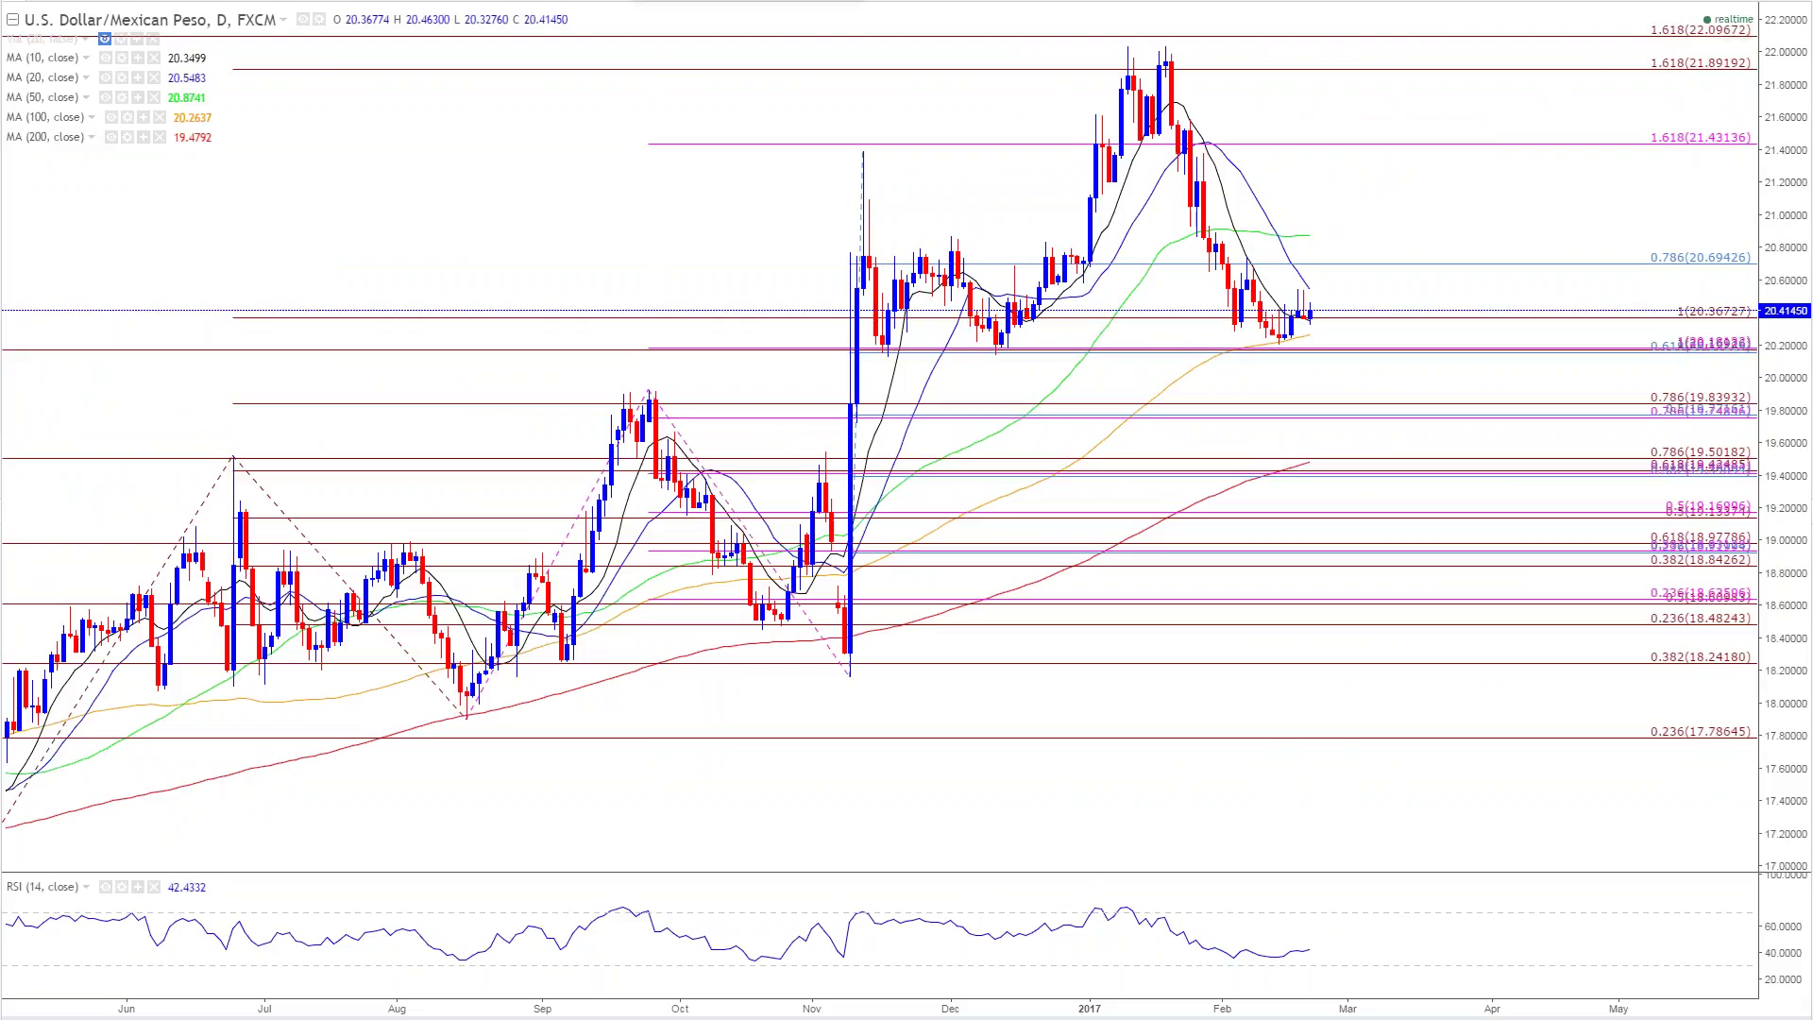
pyautogui.moveTo(1121, 907); pyautogui.dragTo(1366, 972)
pyautogui.moveTo(1121, 905); pyautogui.dragTo(1083, 892)
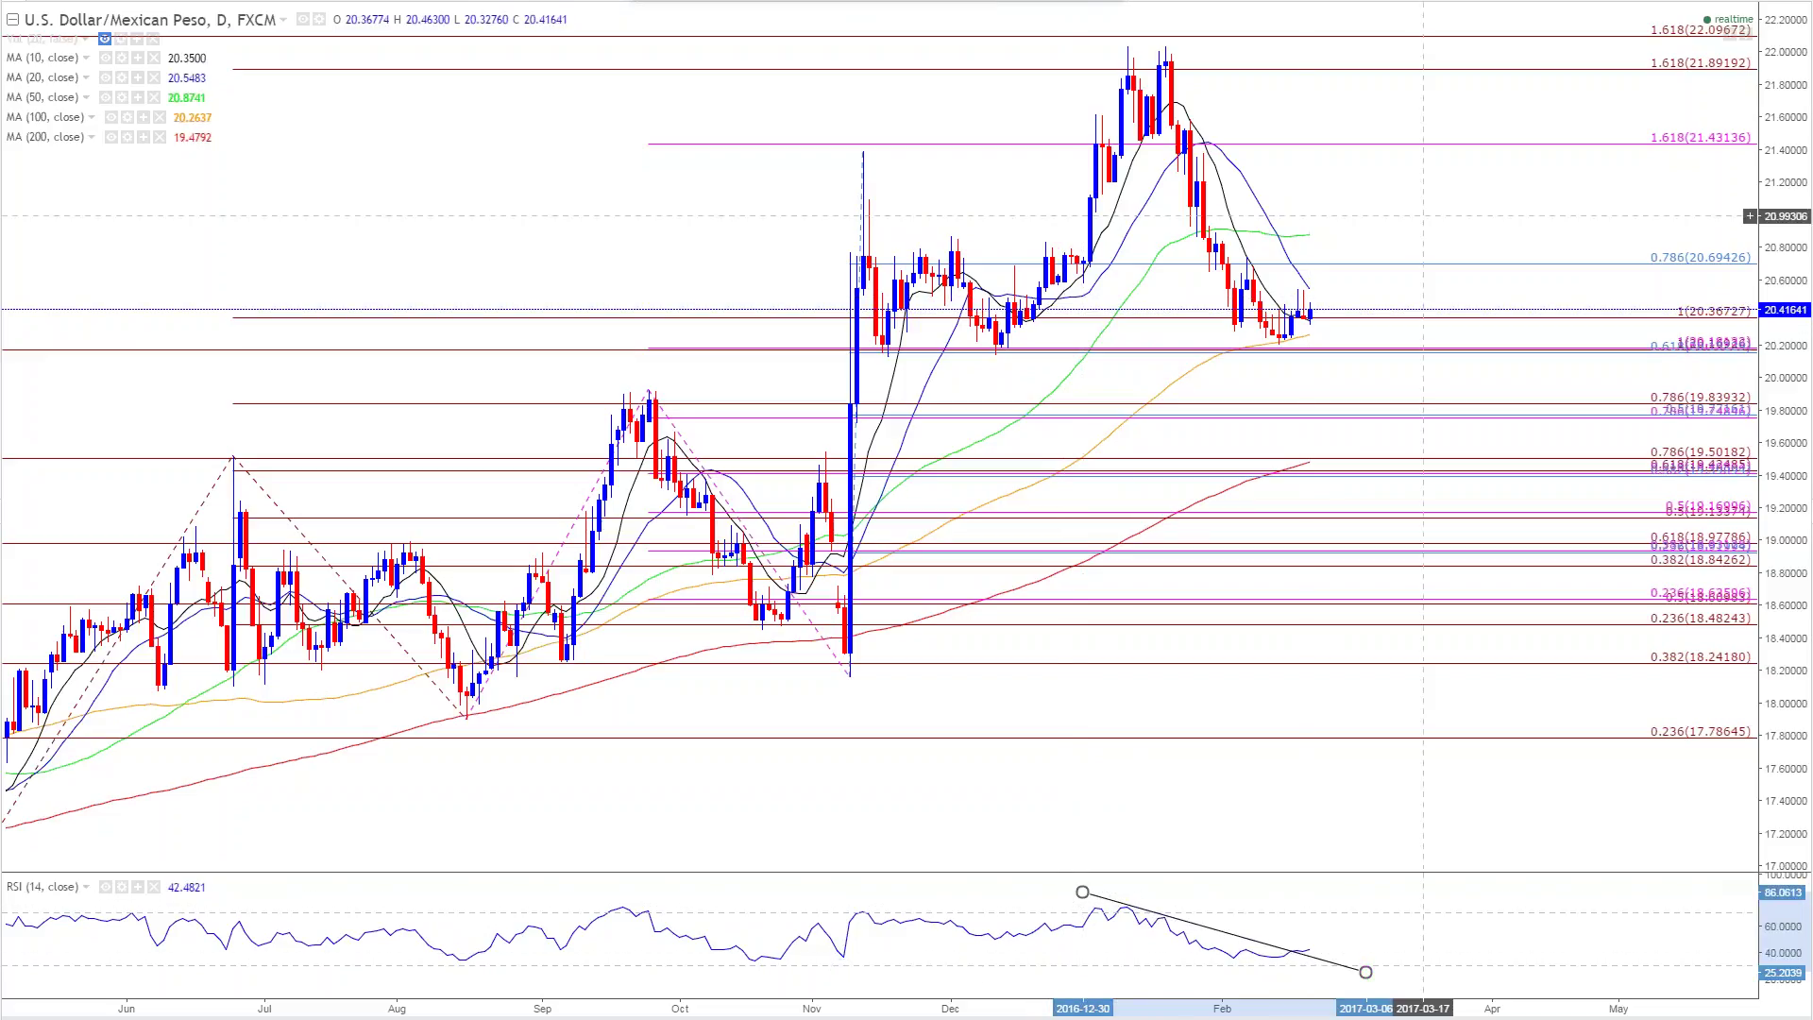
# Step: Load the daily USD/ZAR chart, then zoom out and back in
pyautogui.write('USD')
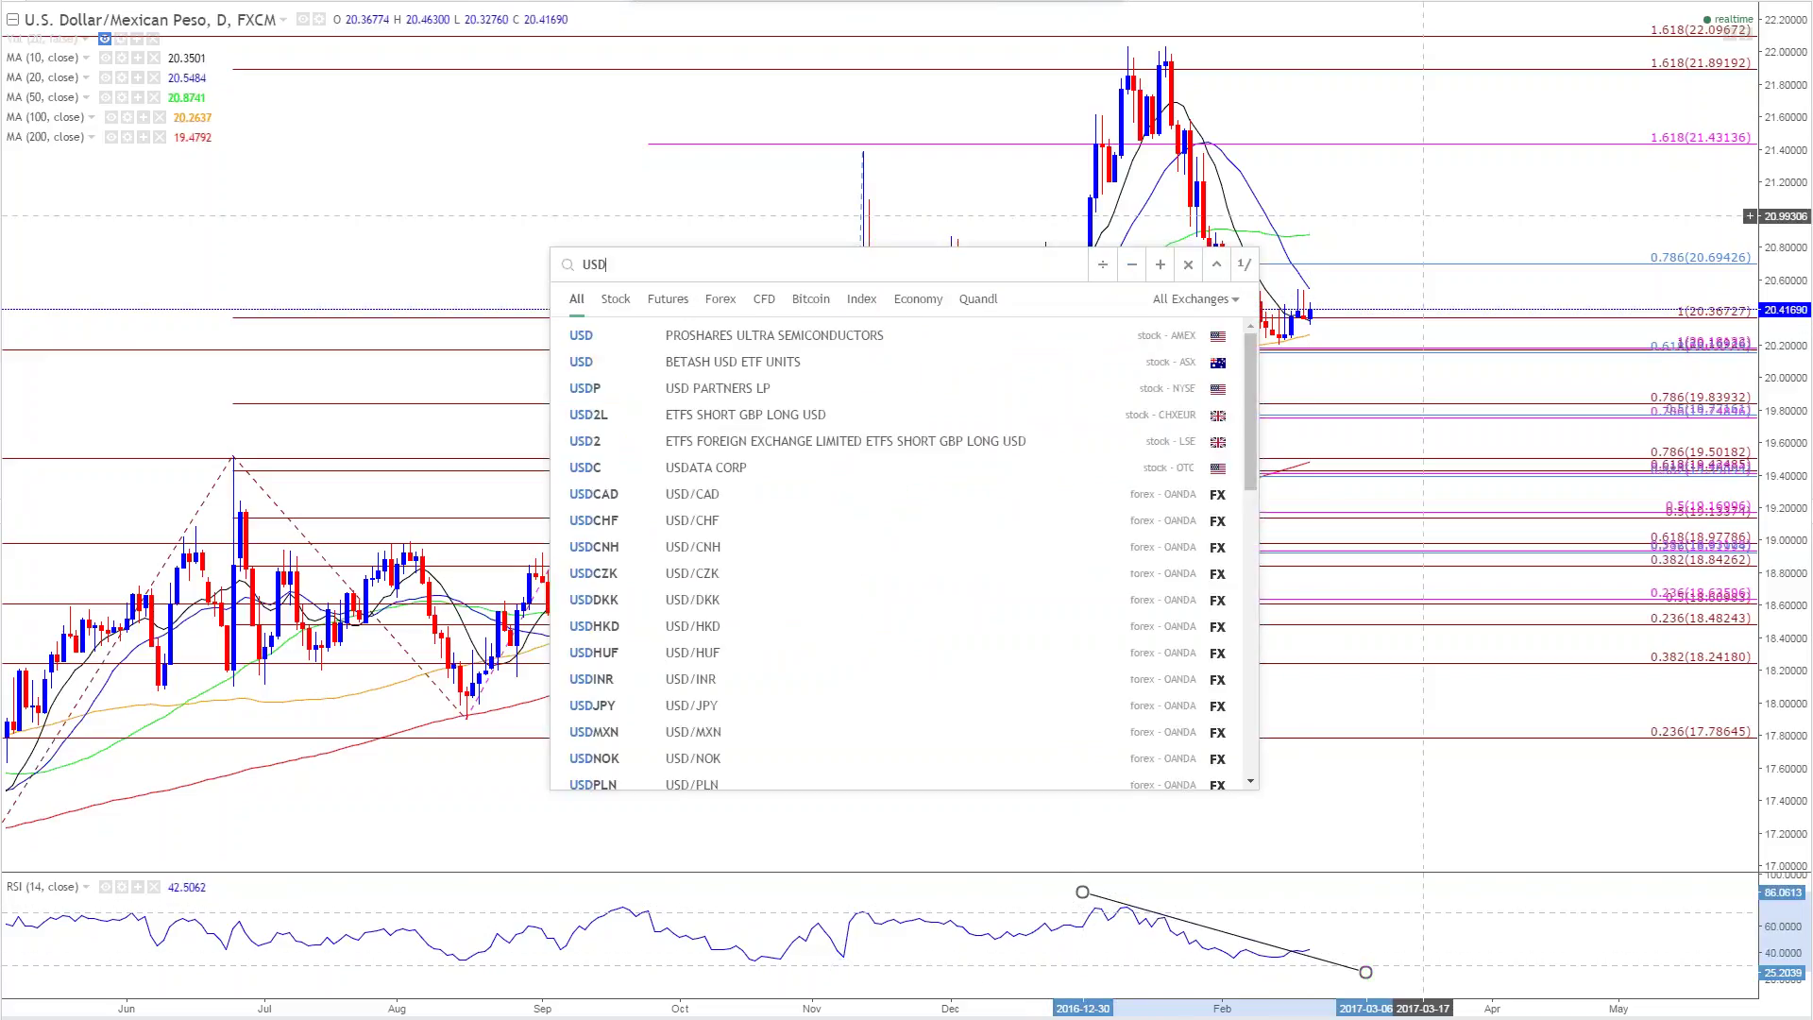
pyautogui.write('ZAR')
pyautogui.press('Return')
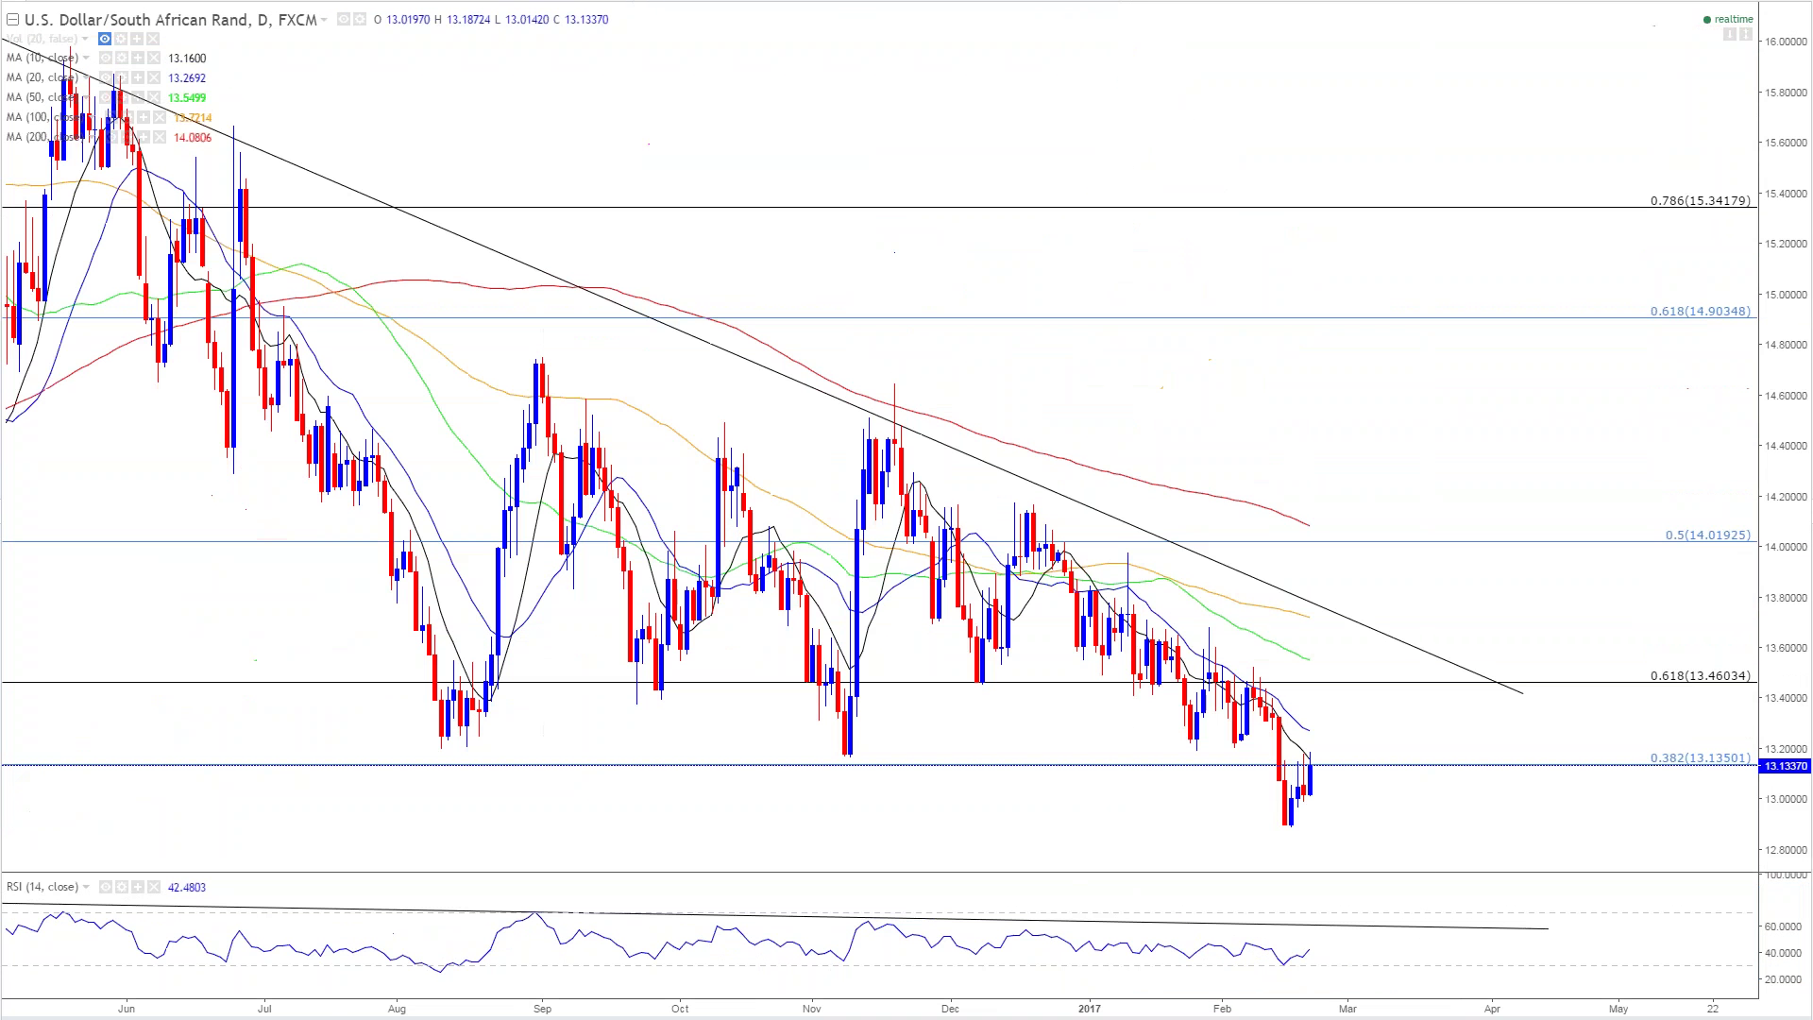
pyautogui.scroll(-2, 1380, 774)
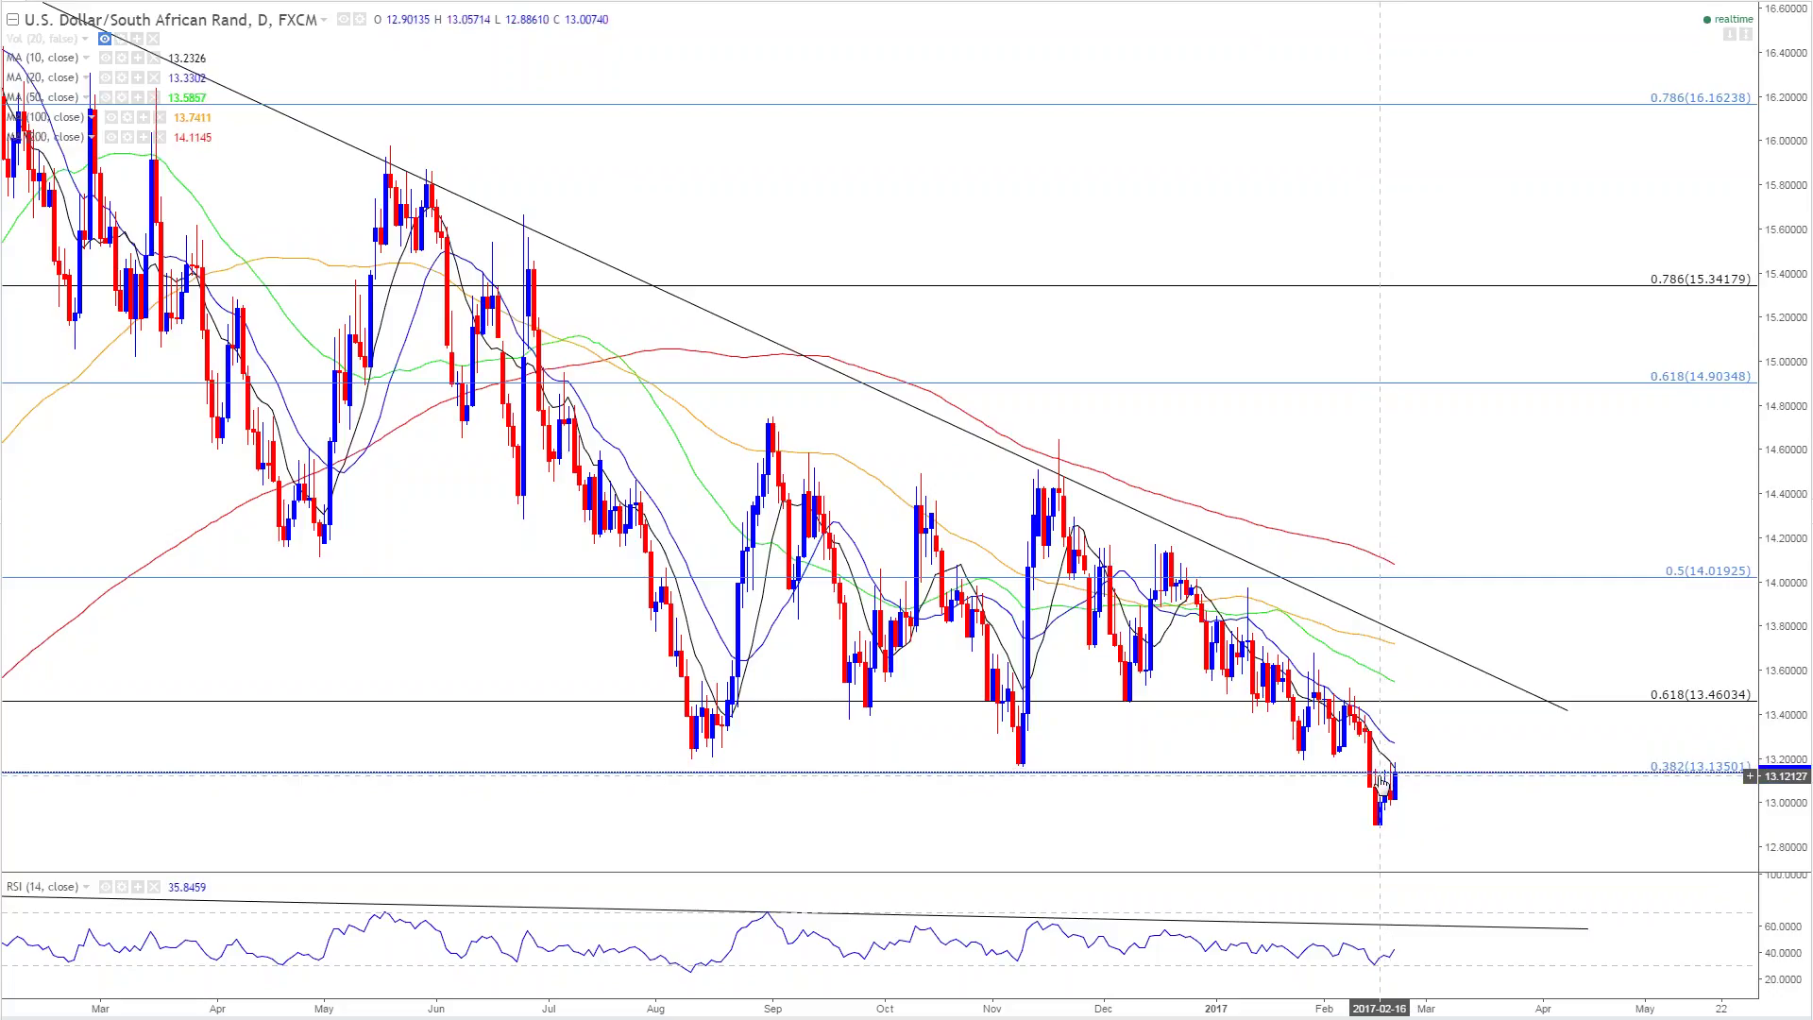
pyautogui.scroll(1, 1396, 774)
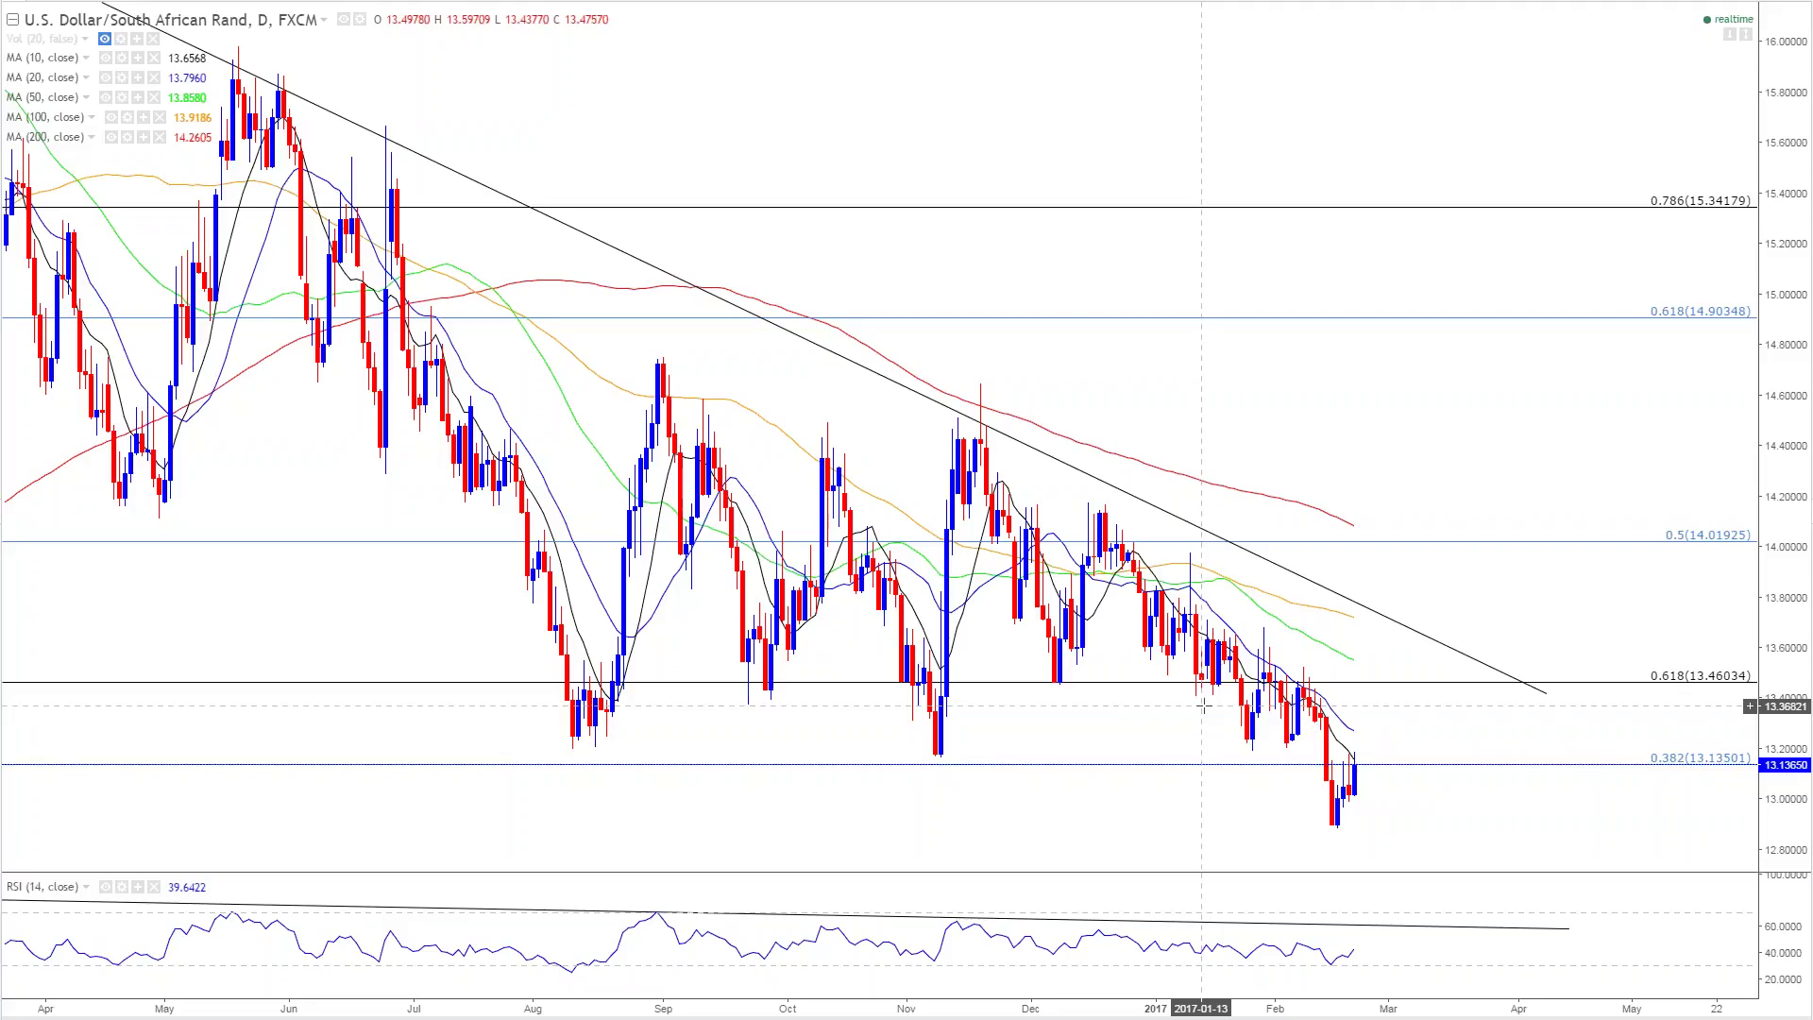
# Step: Load DXY and draw a declining RSI trend line from the November peak, raising its left end
pyautogui.write('DXY')
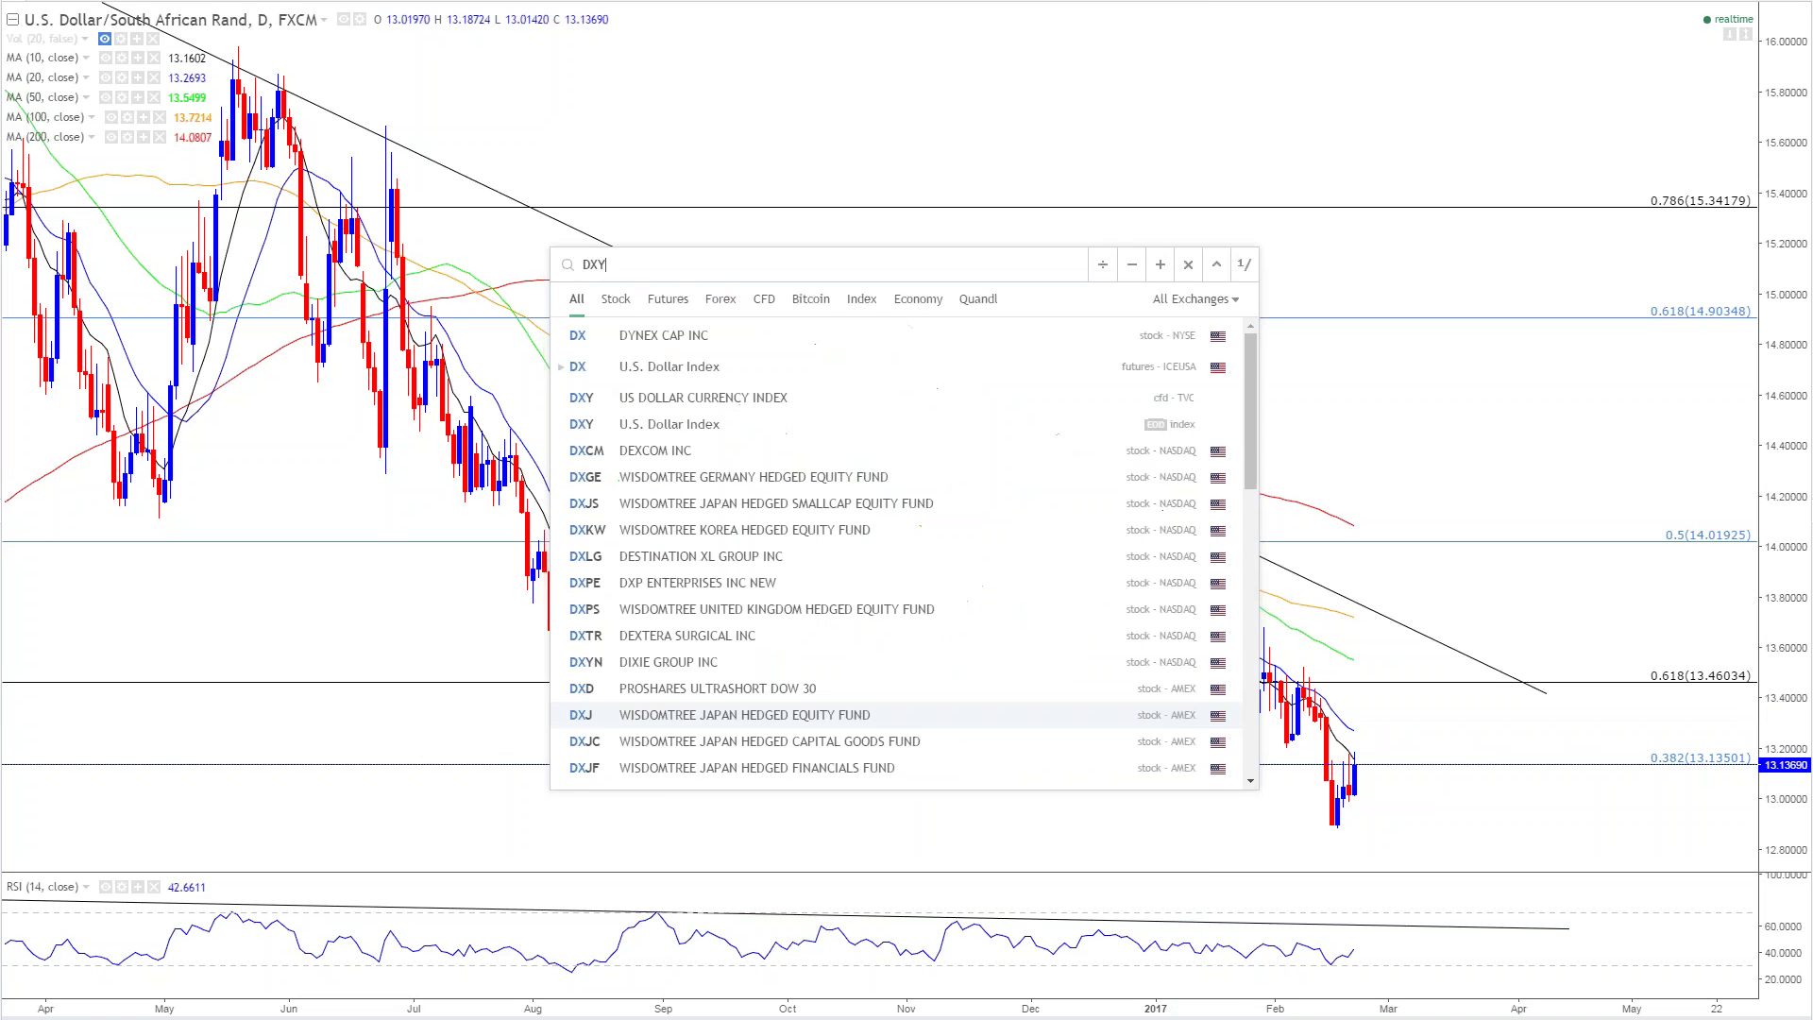
pyautogui.press('Return')
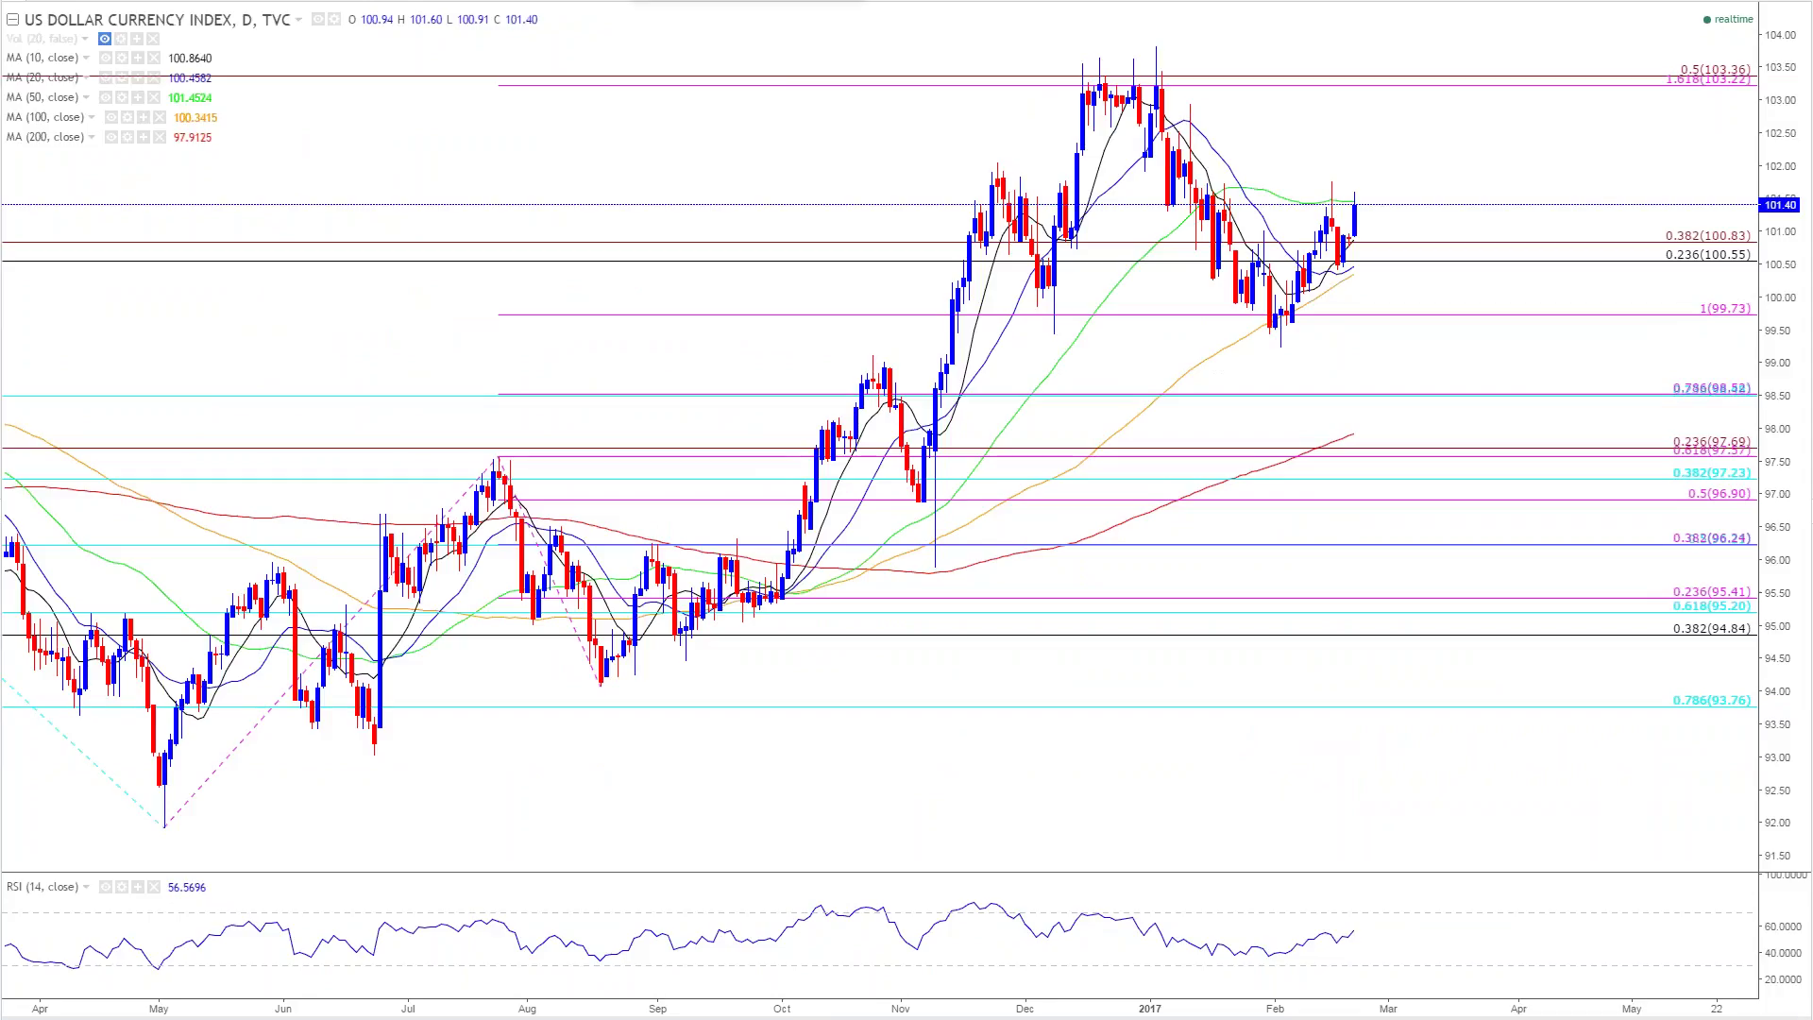
pyautogui.click(990, 903)
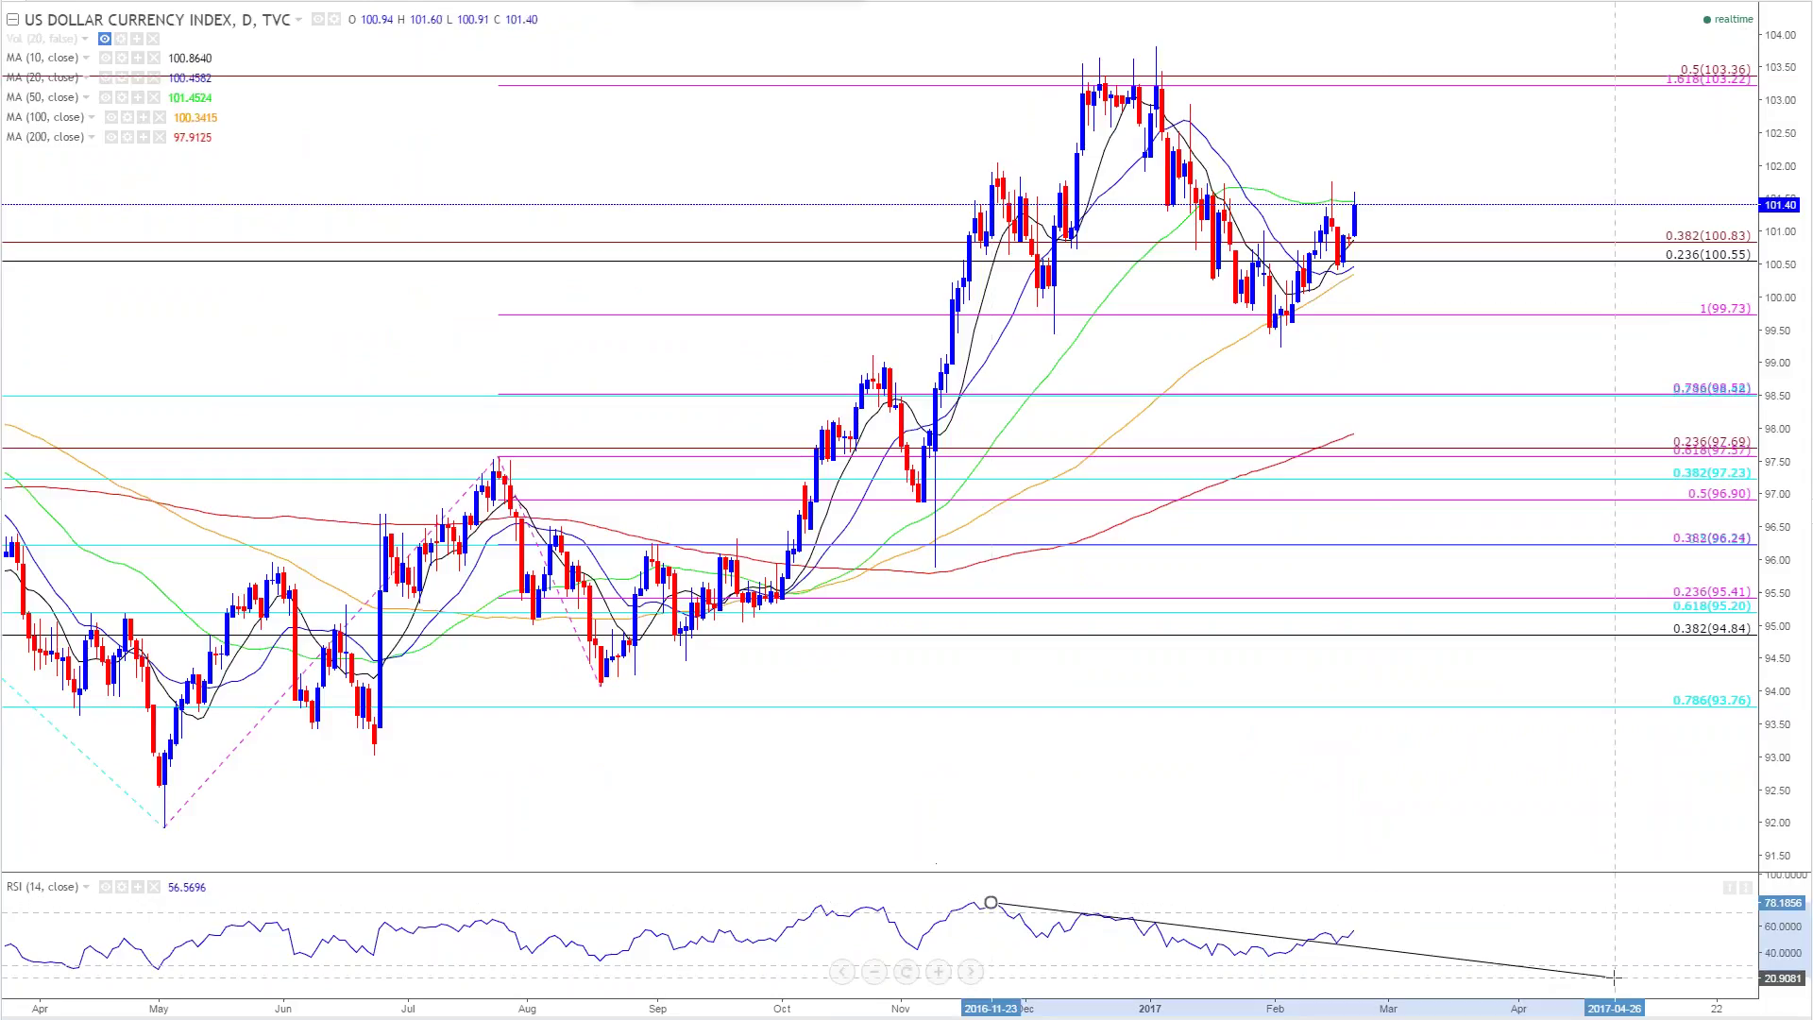
pyautogui.click(1562, 956)
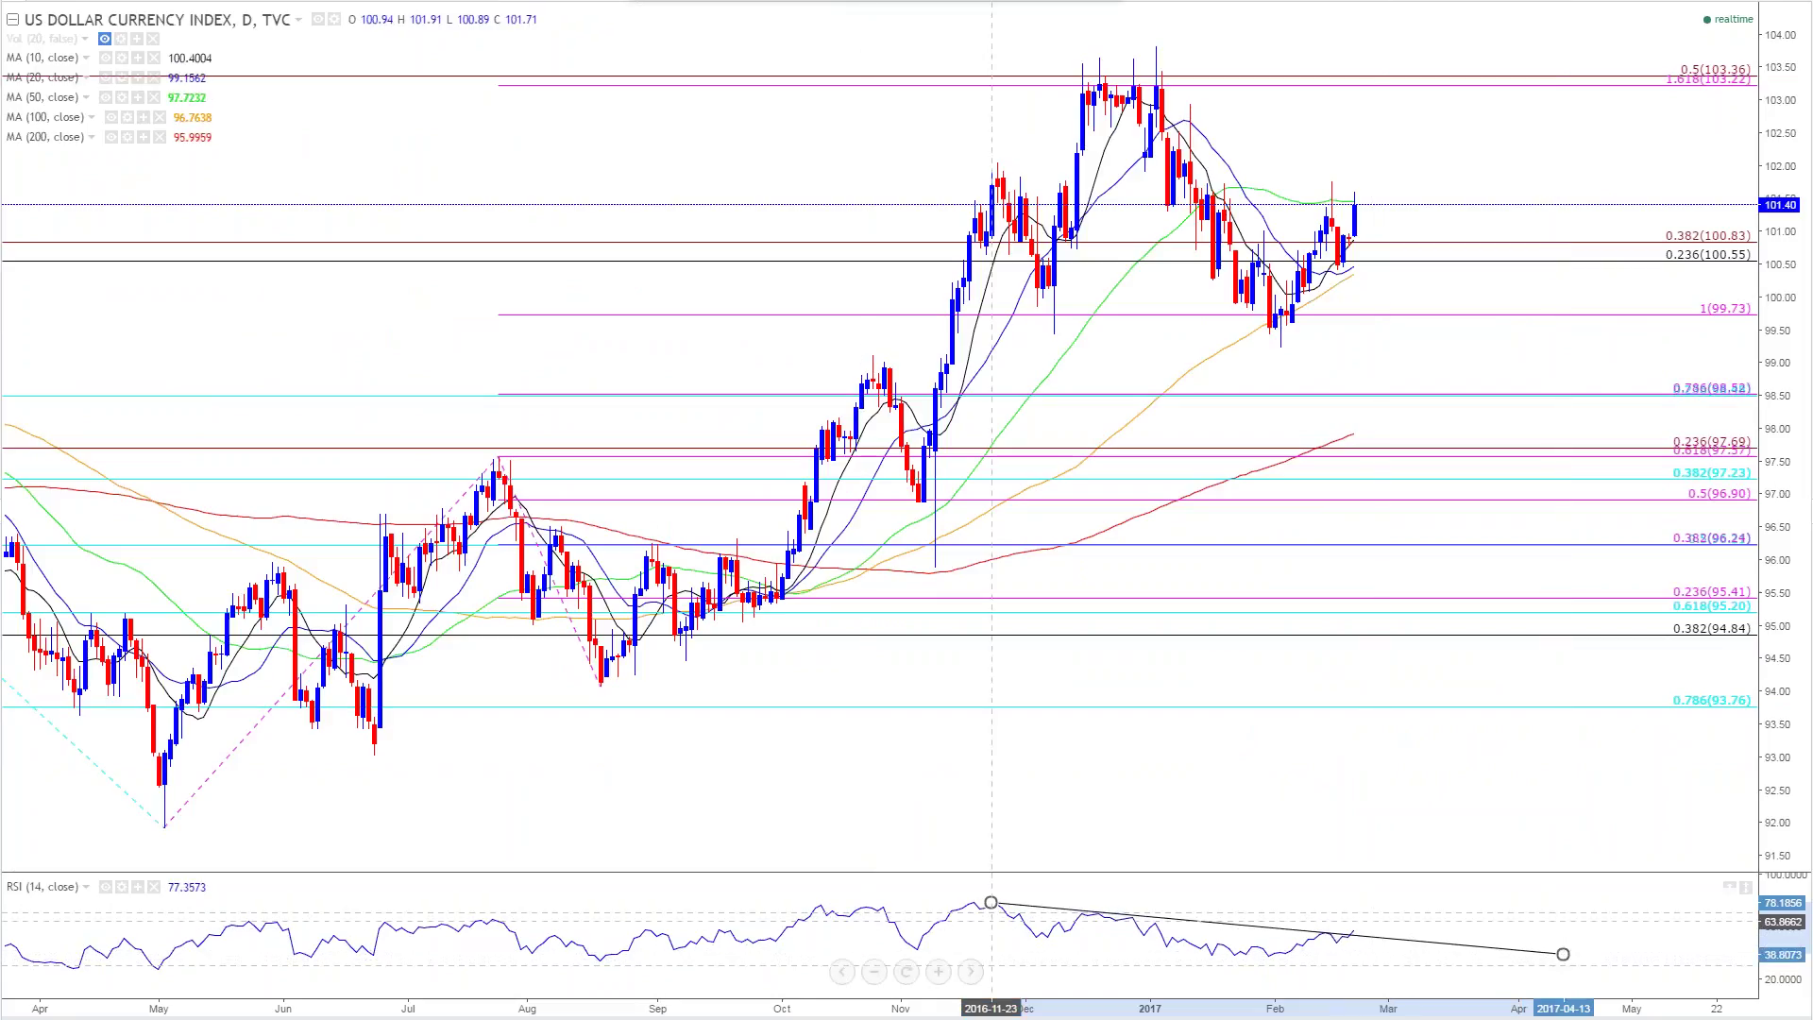
pyautogui.moveTo(991, 903); pyautogui.dragTo(945, 899)
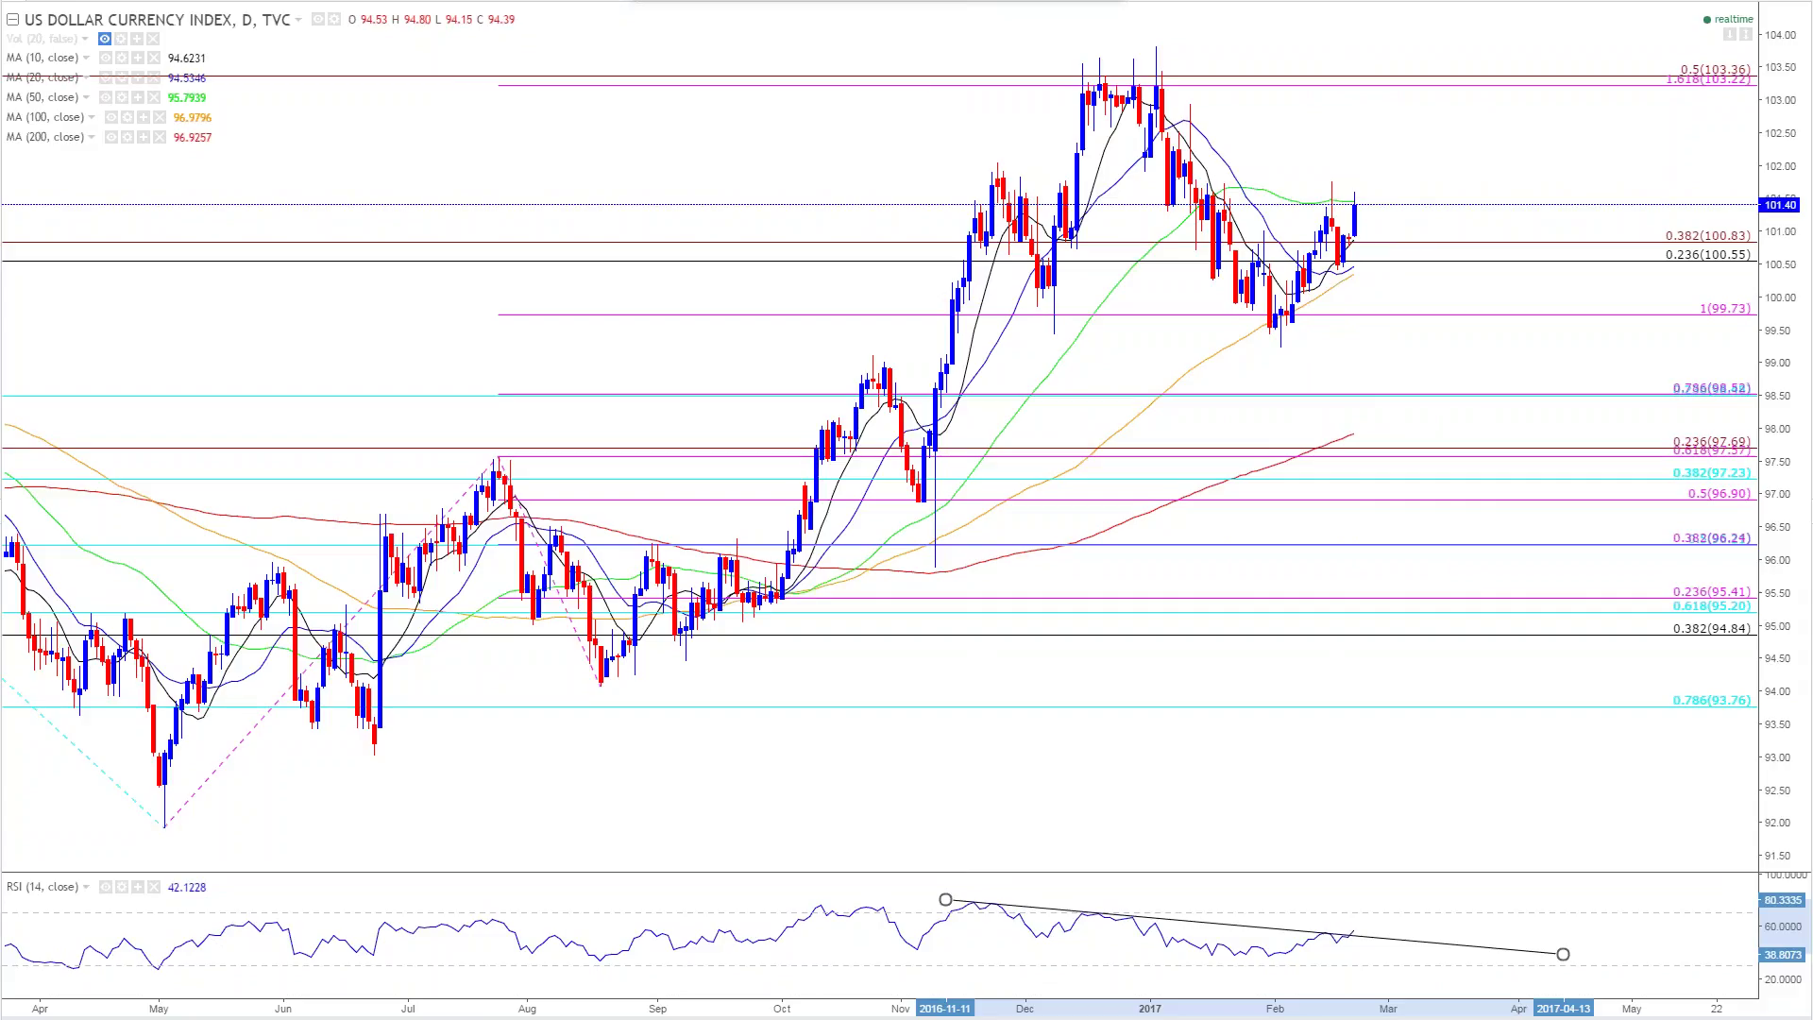
pyautogui.hotkey('alt', 'Tab')
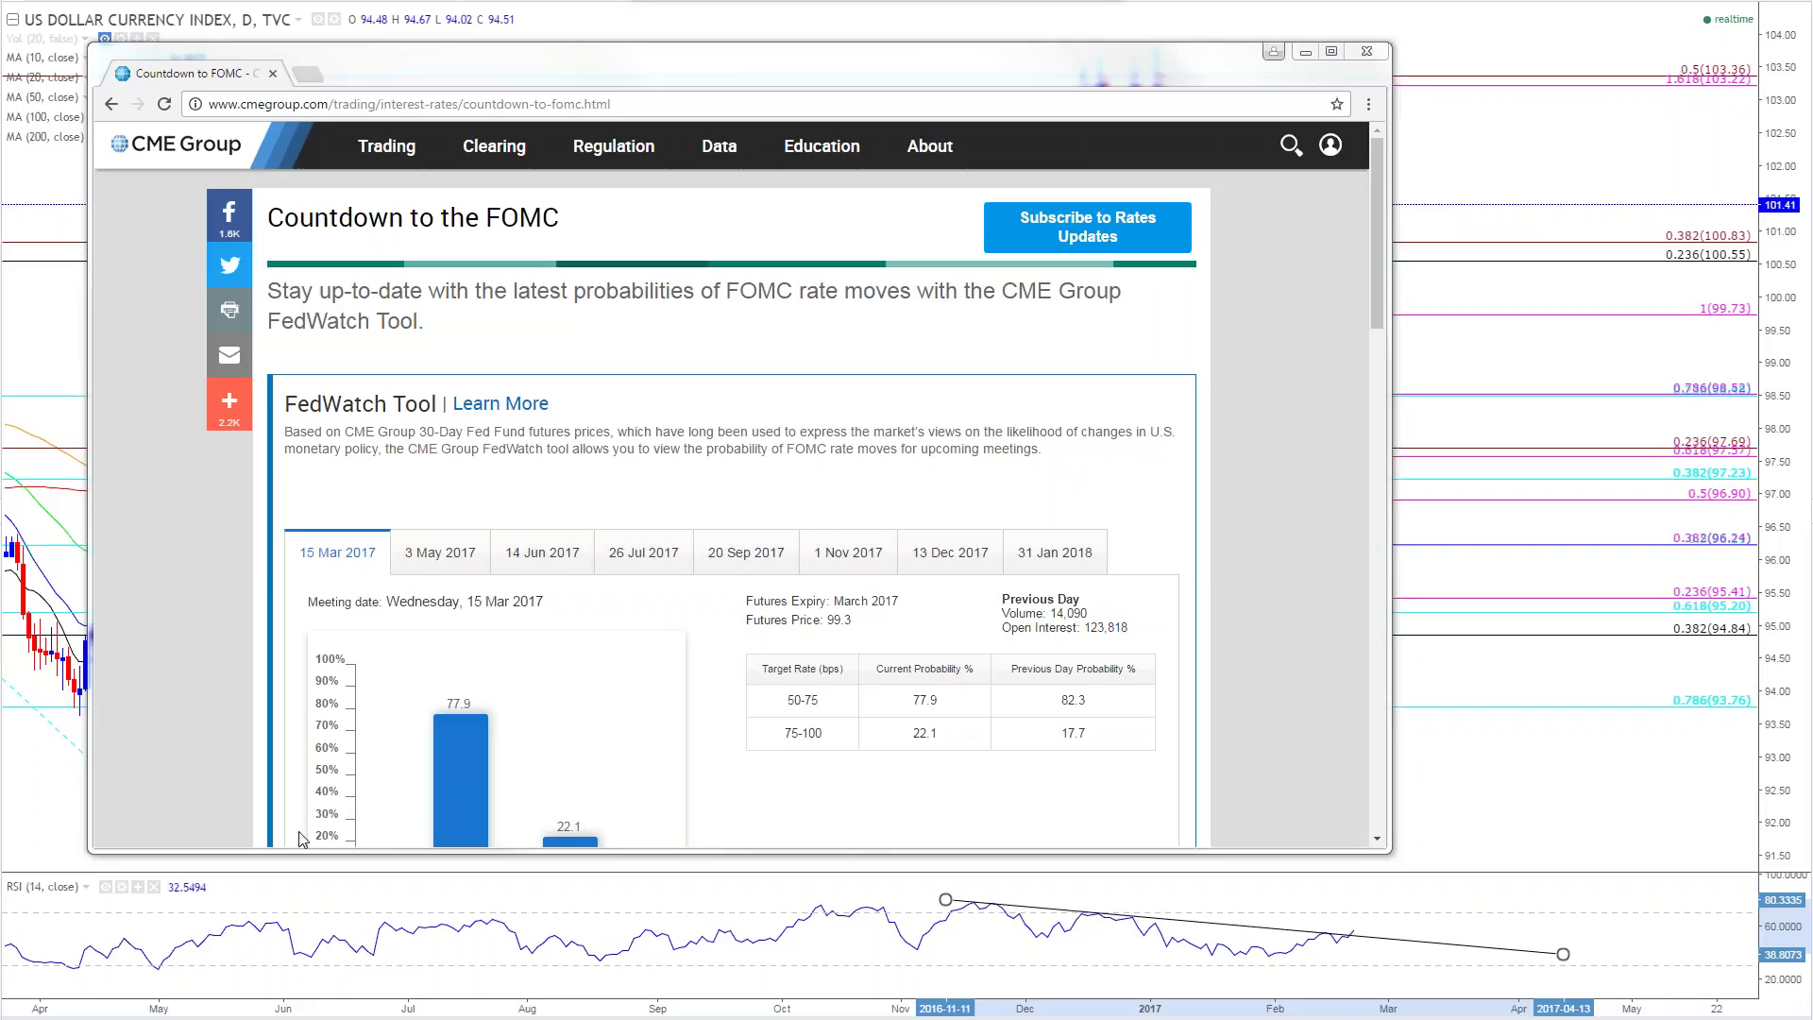
pyautogui.doubleClick(926, 700)
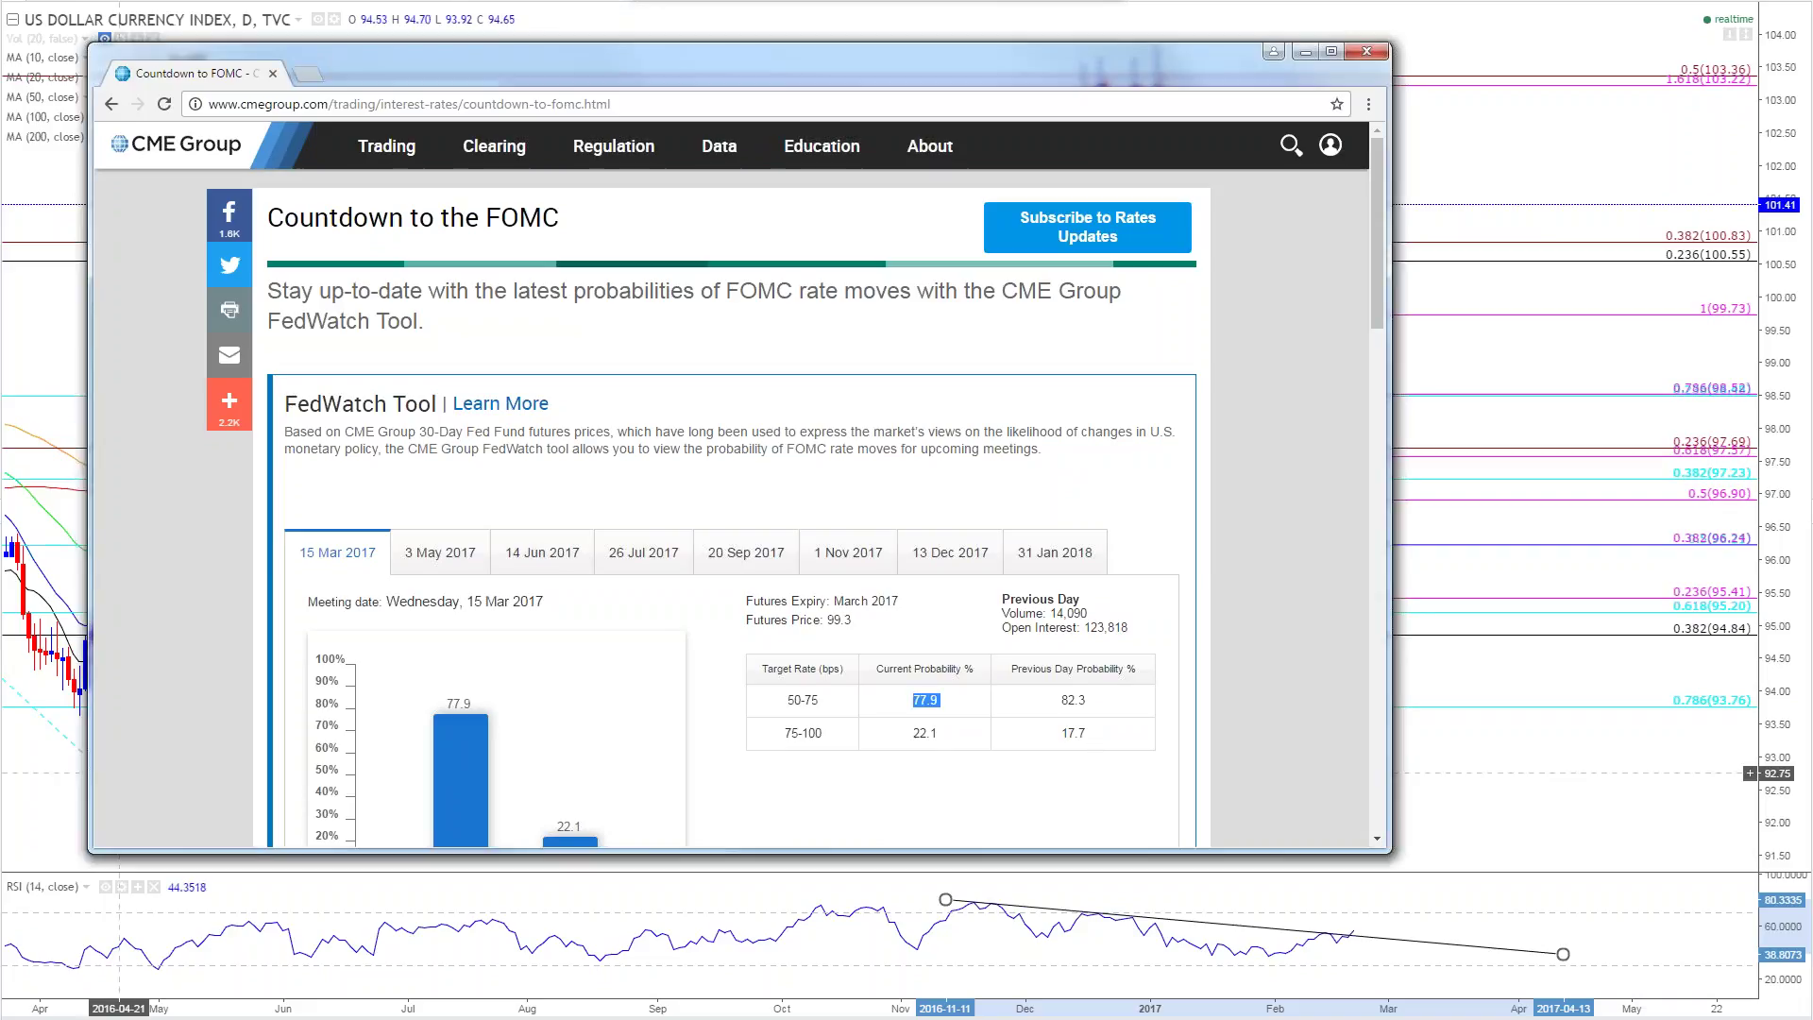
pyautogui.click(166, 104)
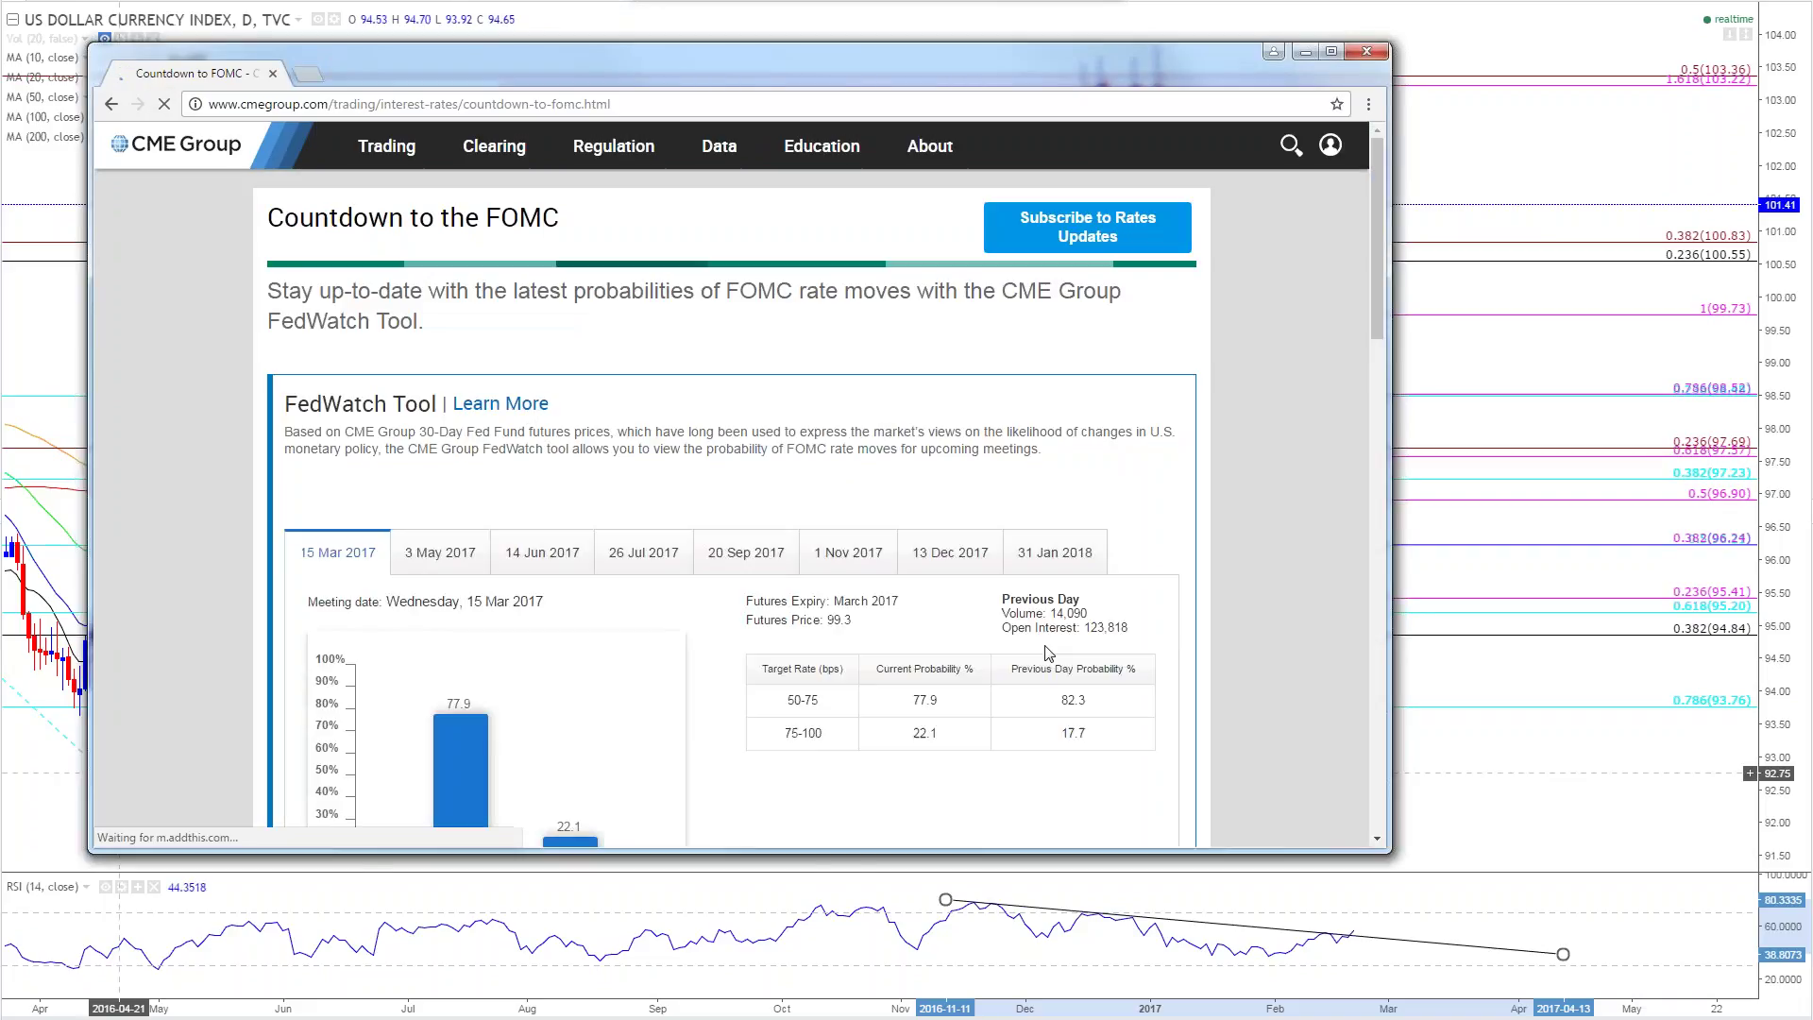
pyautogui.scroll(-1, 1048, 651)
pyautogui.scroll(-2, 1048, 652)
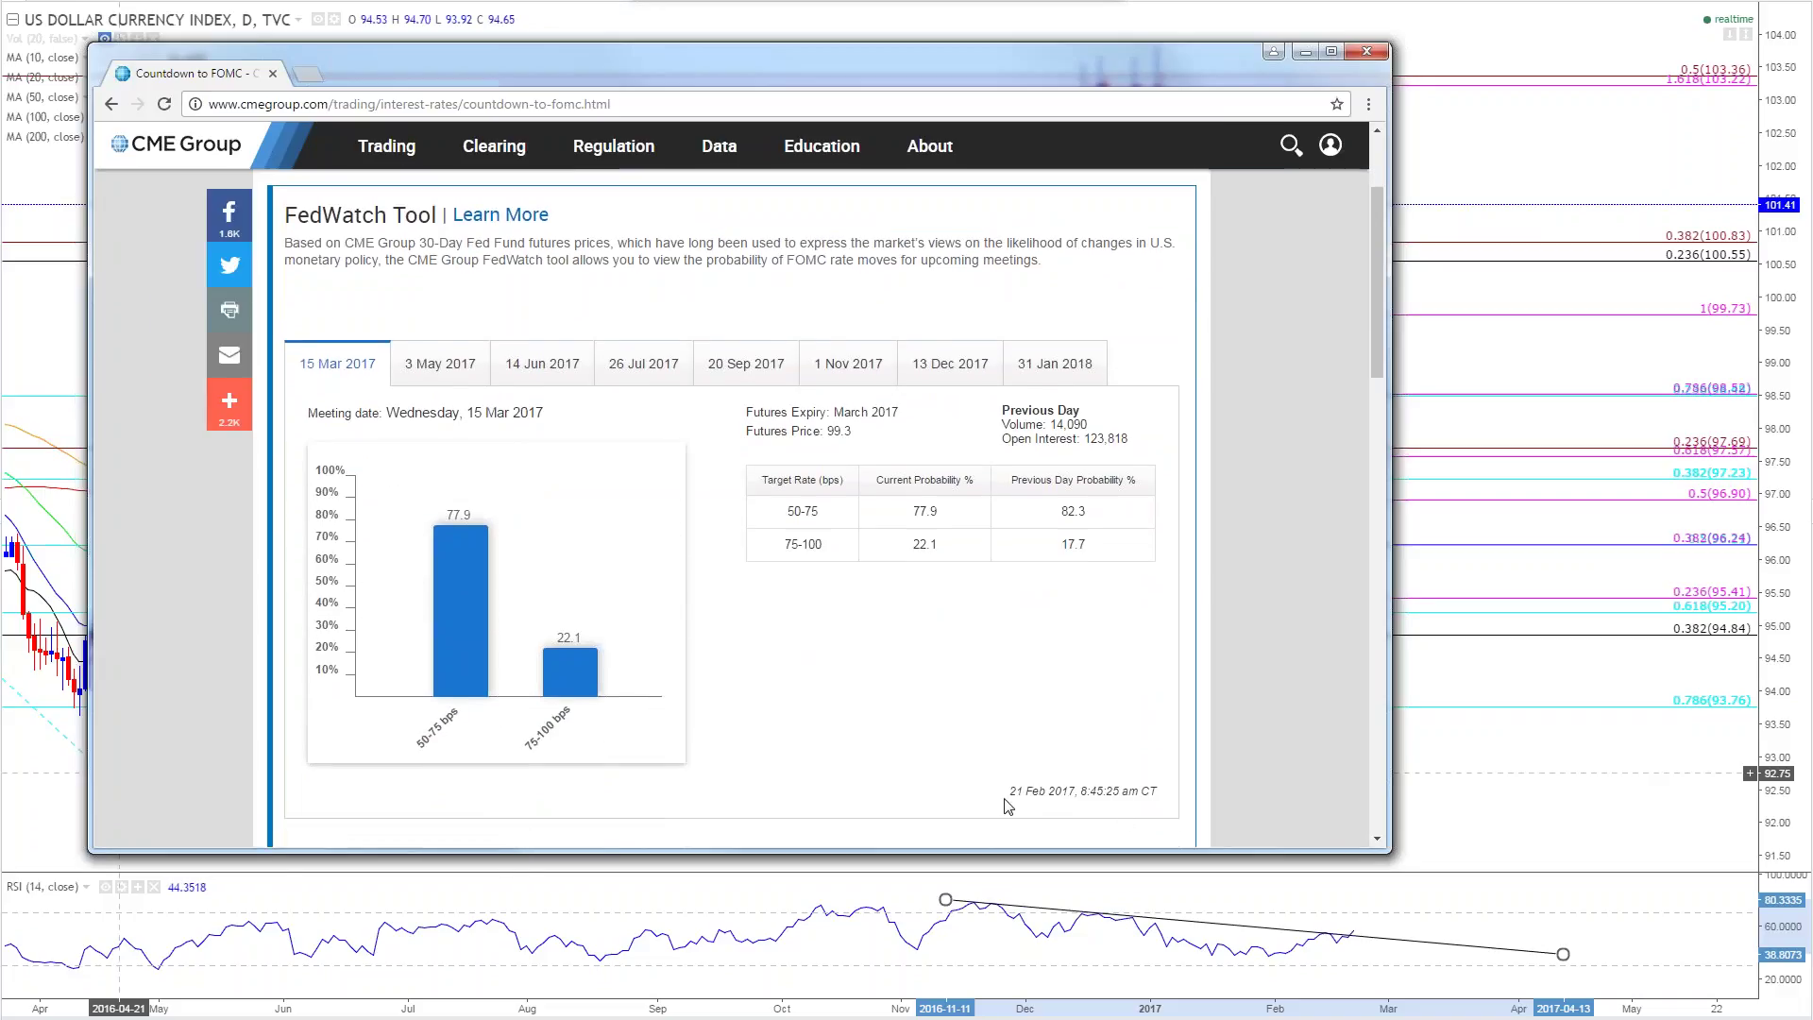
pyautogui.moveTo(1009, 792); pyautogui.dragTo(1148, 790)
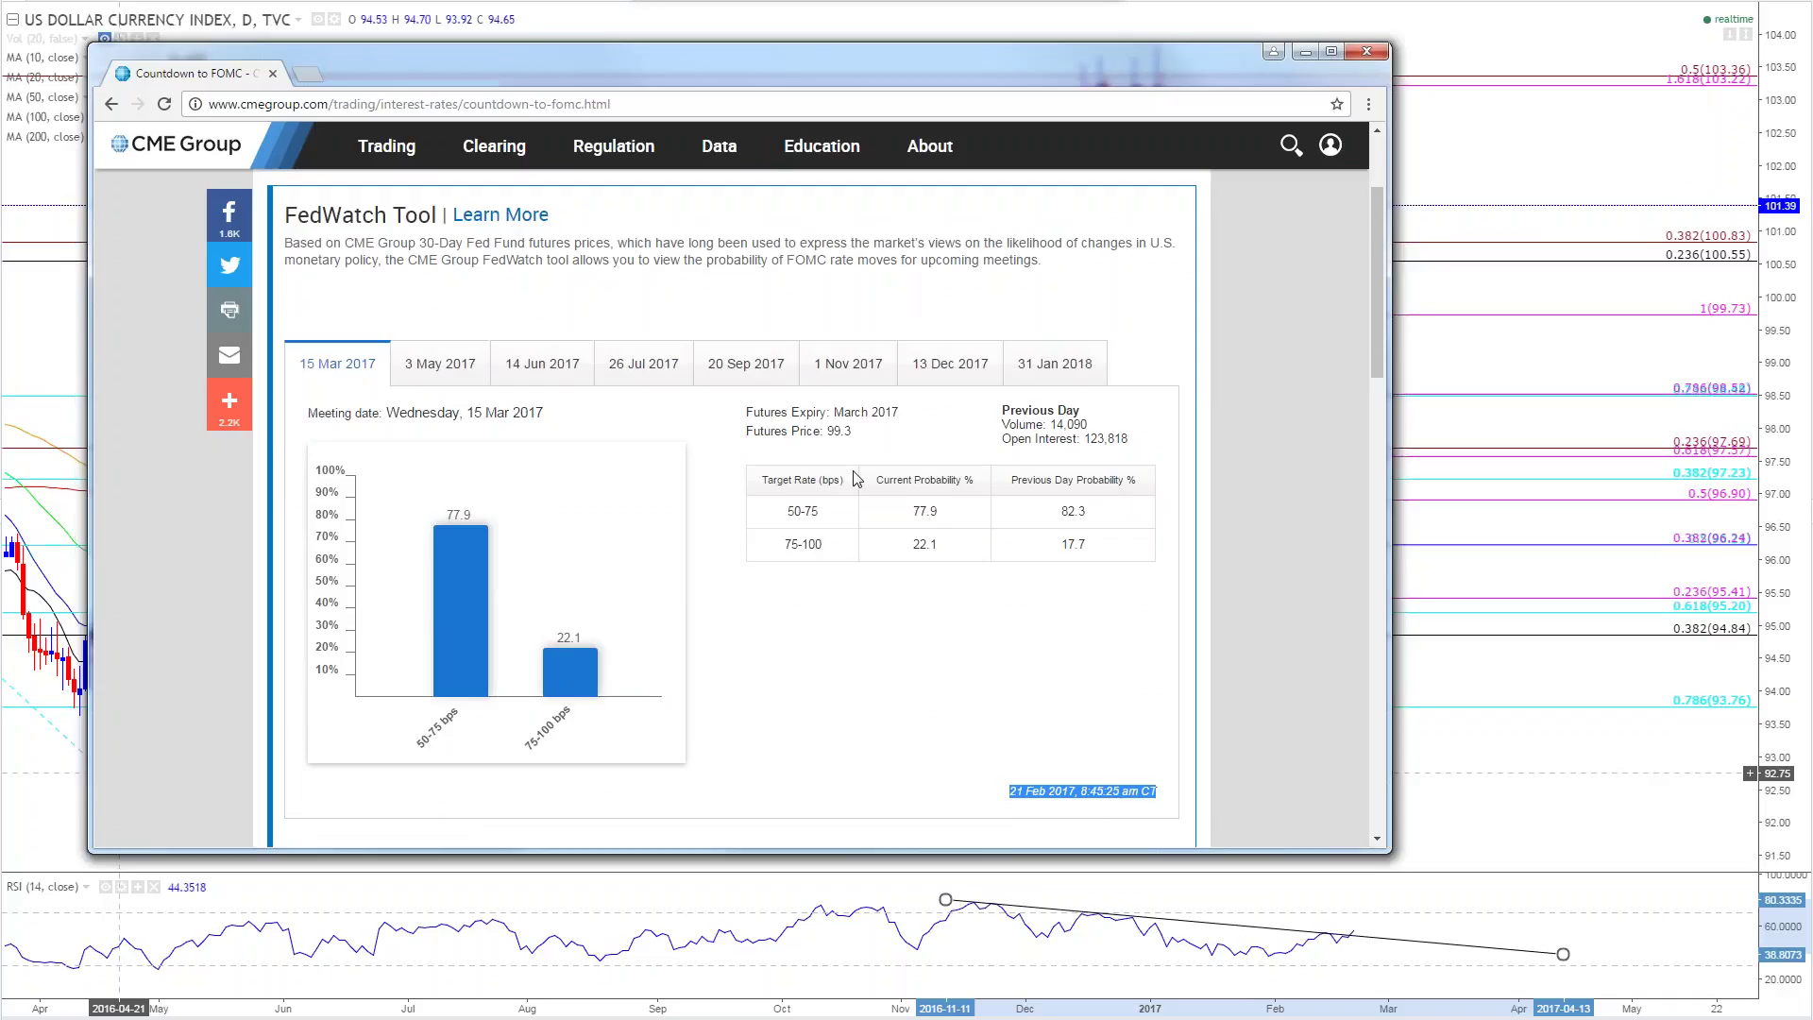
pyautogui.doubleClick(910, 513)
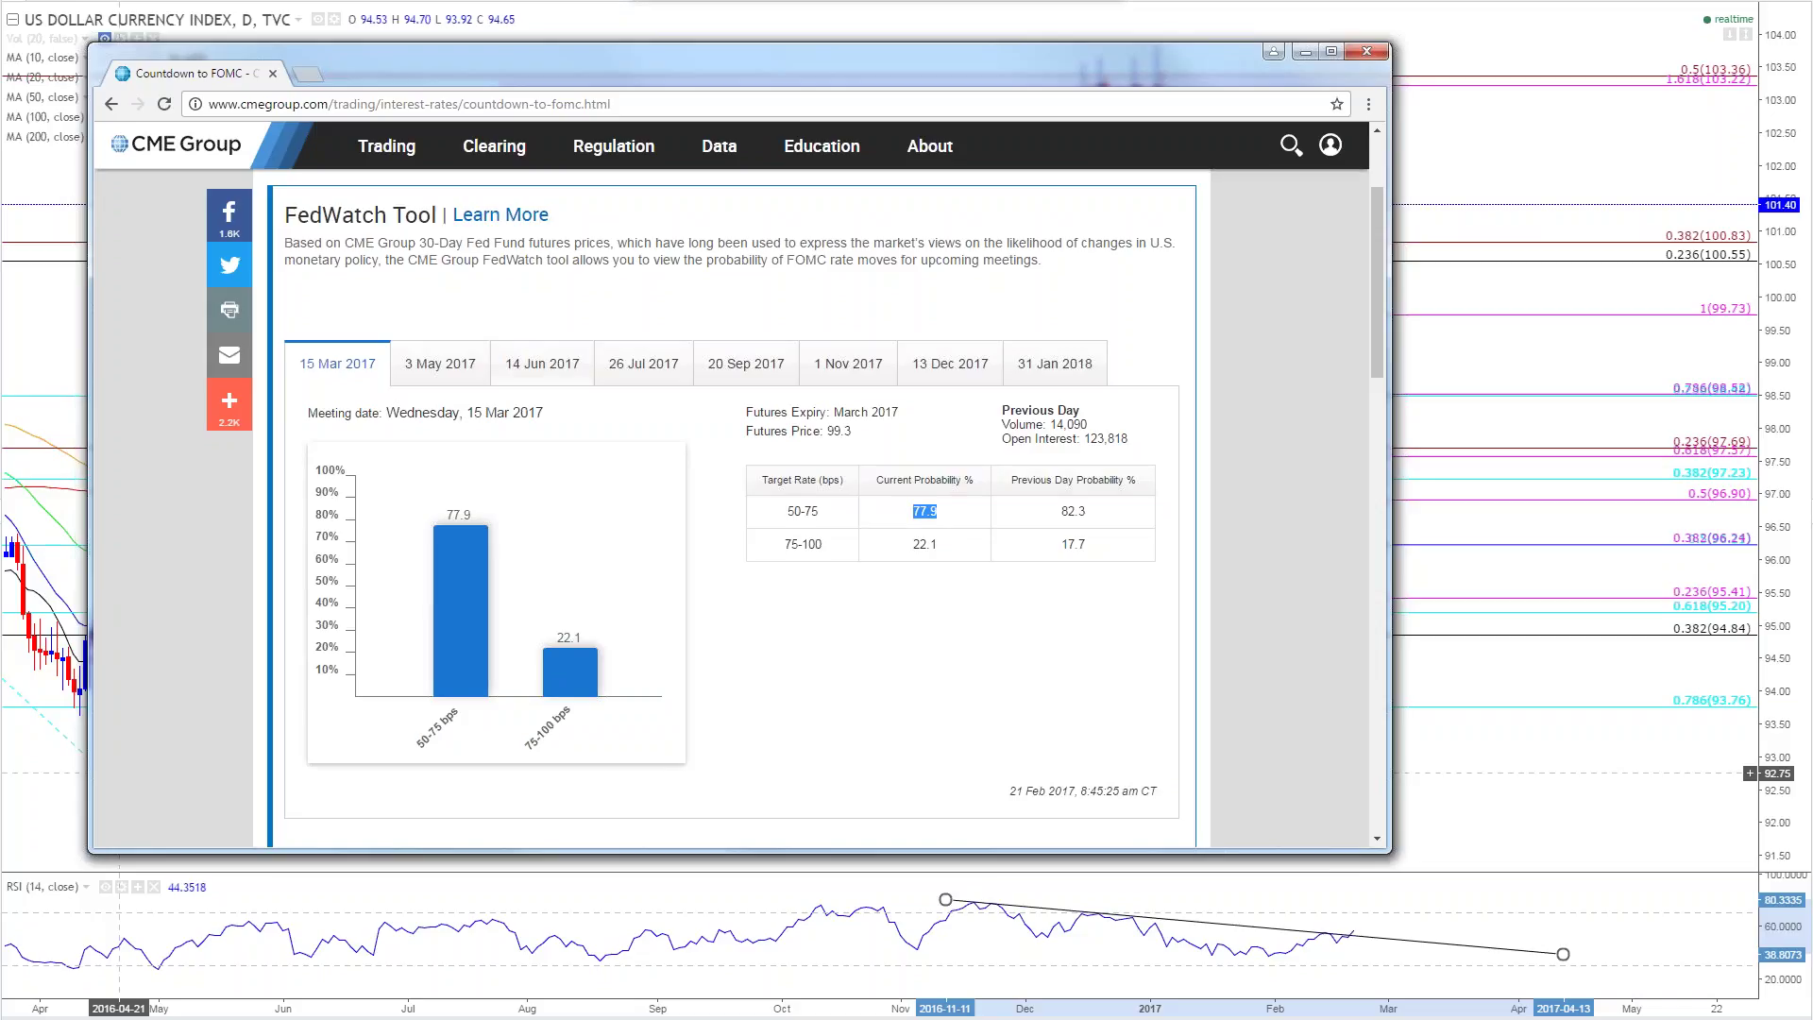
pyautogui.click(542, 368)
pyautogui.doubleClick(921, 512)
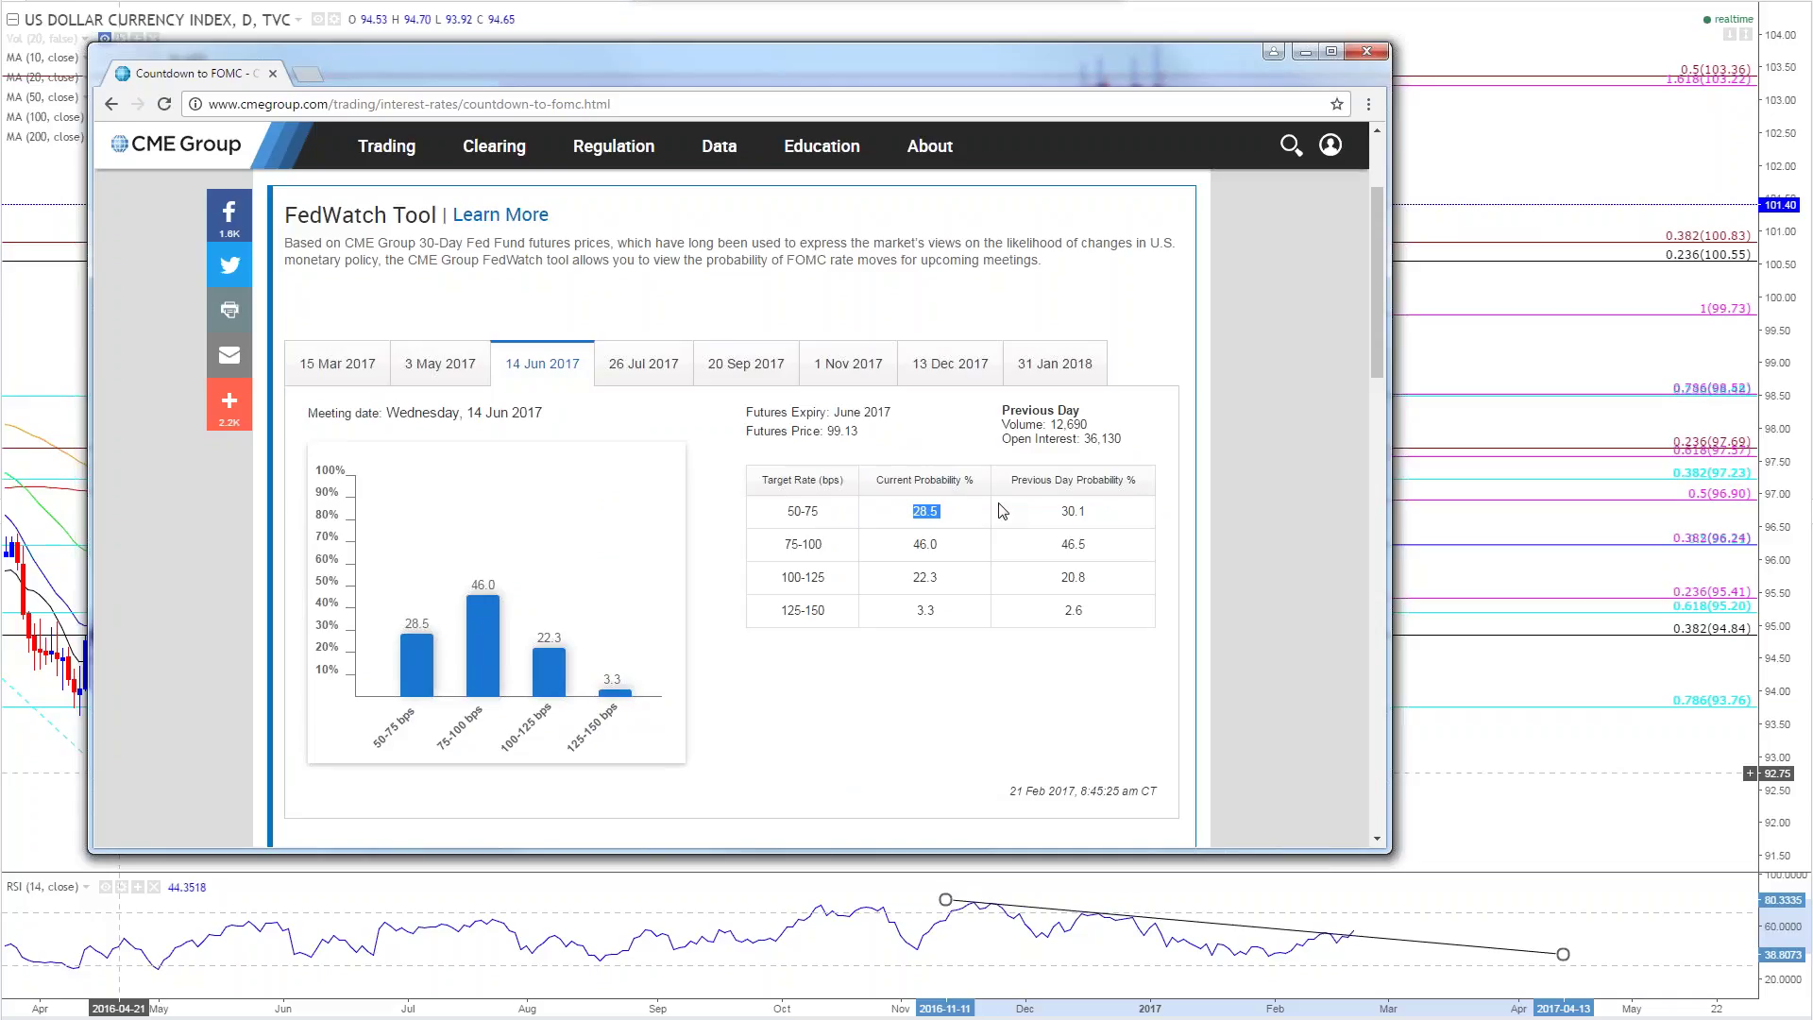
pyautogui.moveTo(914, 546); pyautogui.dragTo(1143, 619)
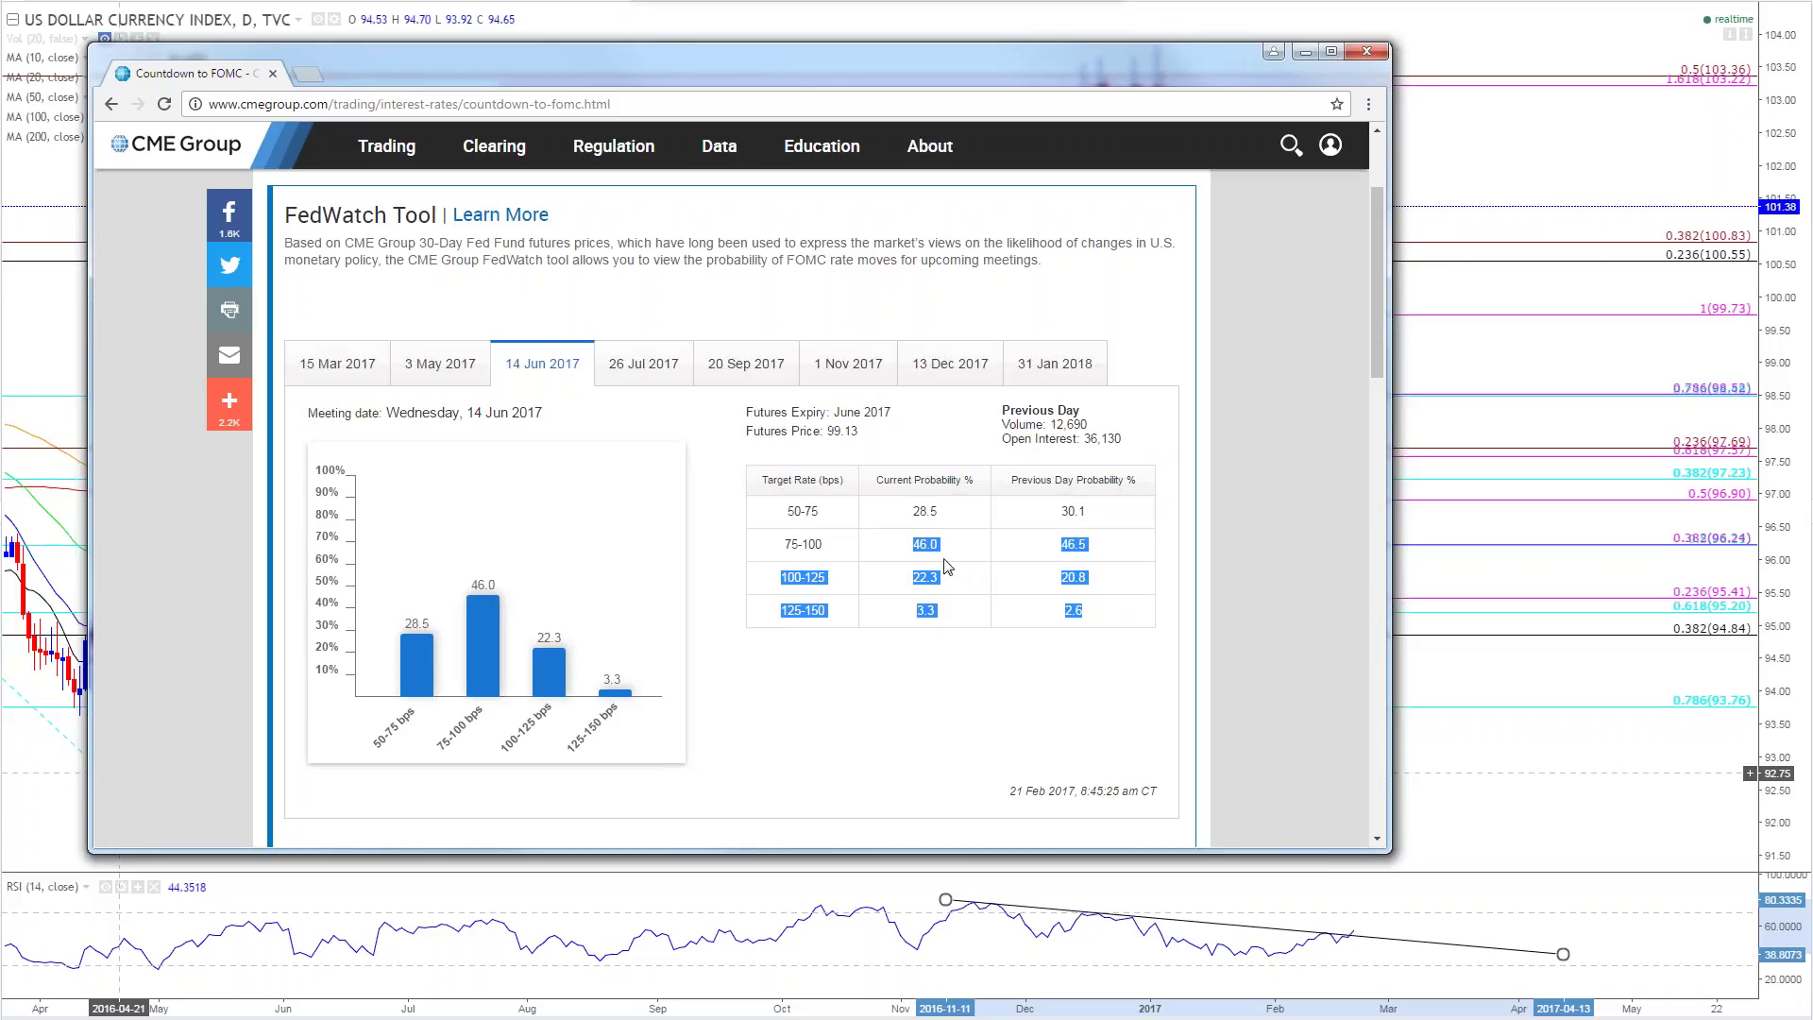
pyautogui.moveTo(895, 517); pyautogui.dragTo(1069, 542)
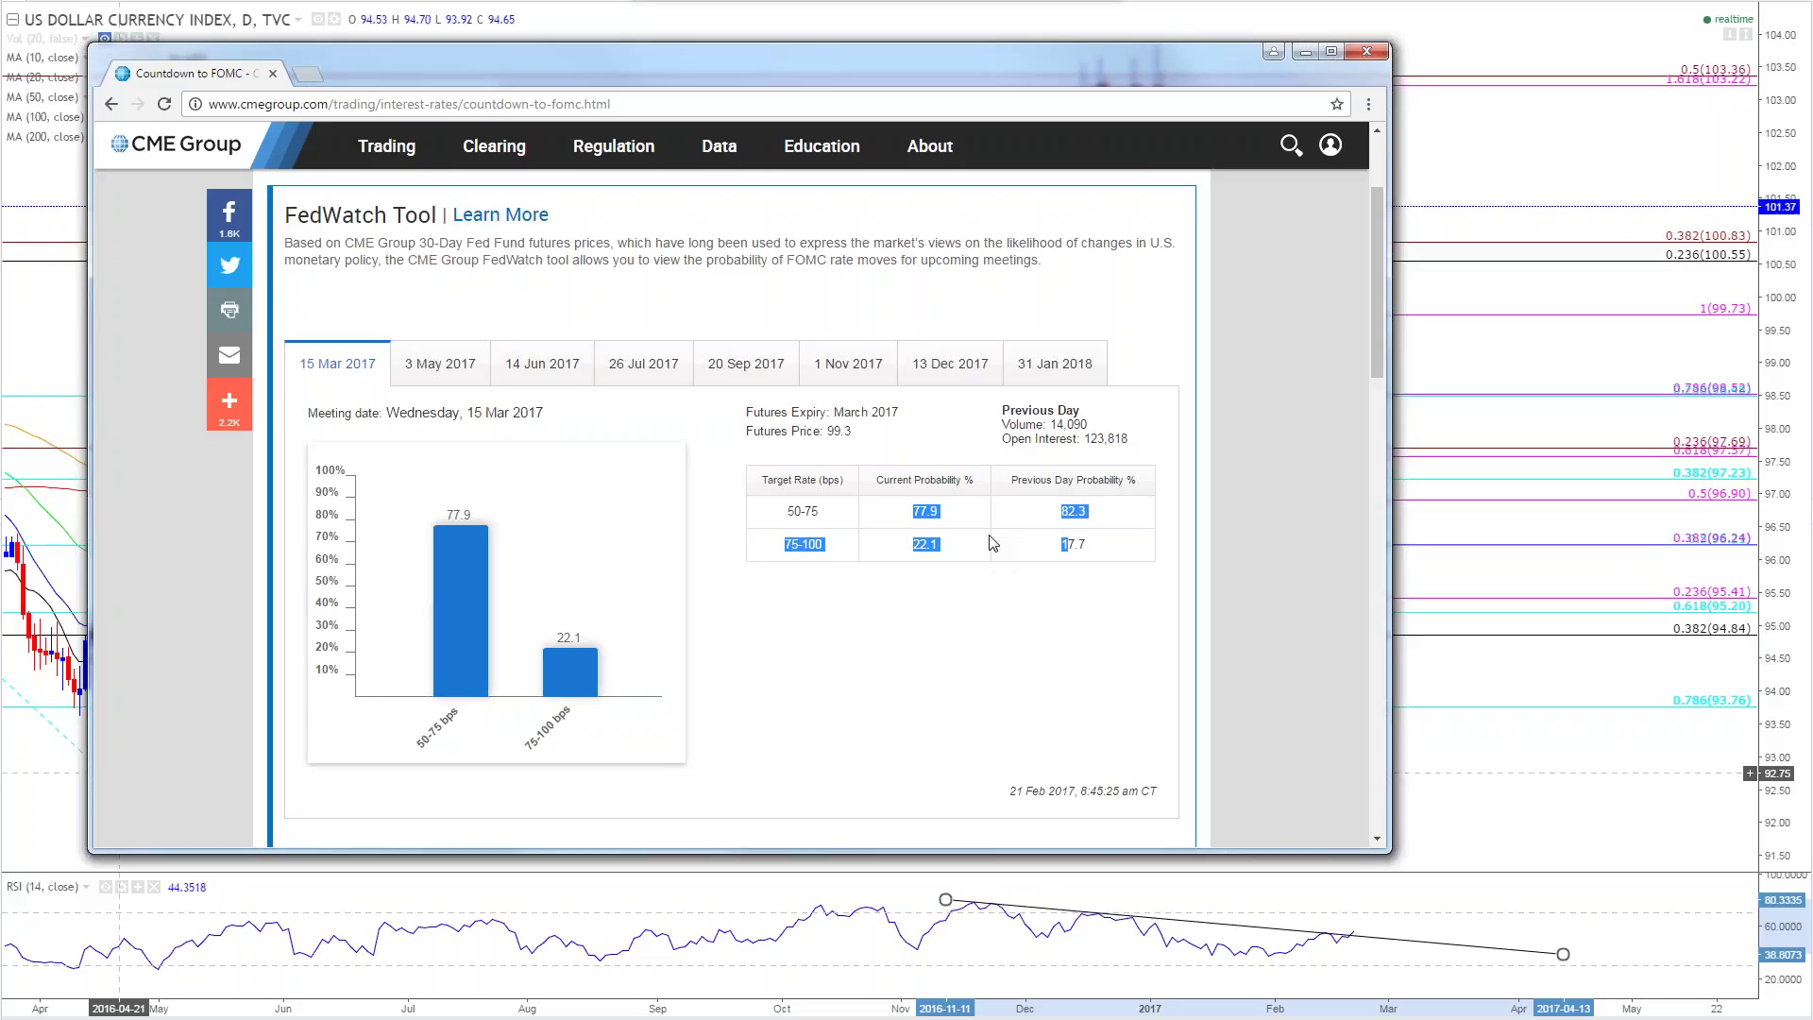
pyautogui.click(941, 514)
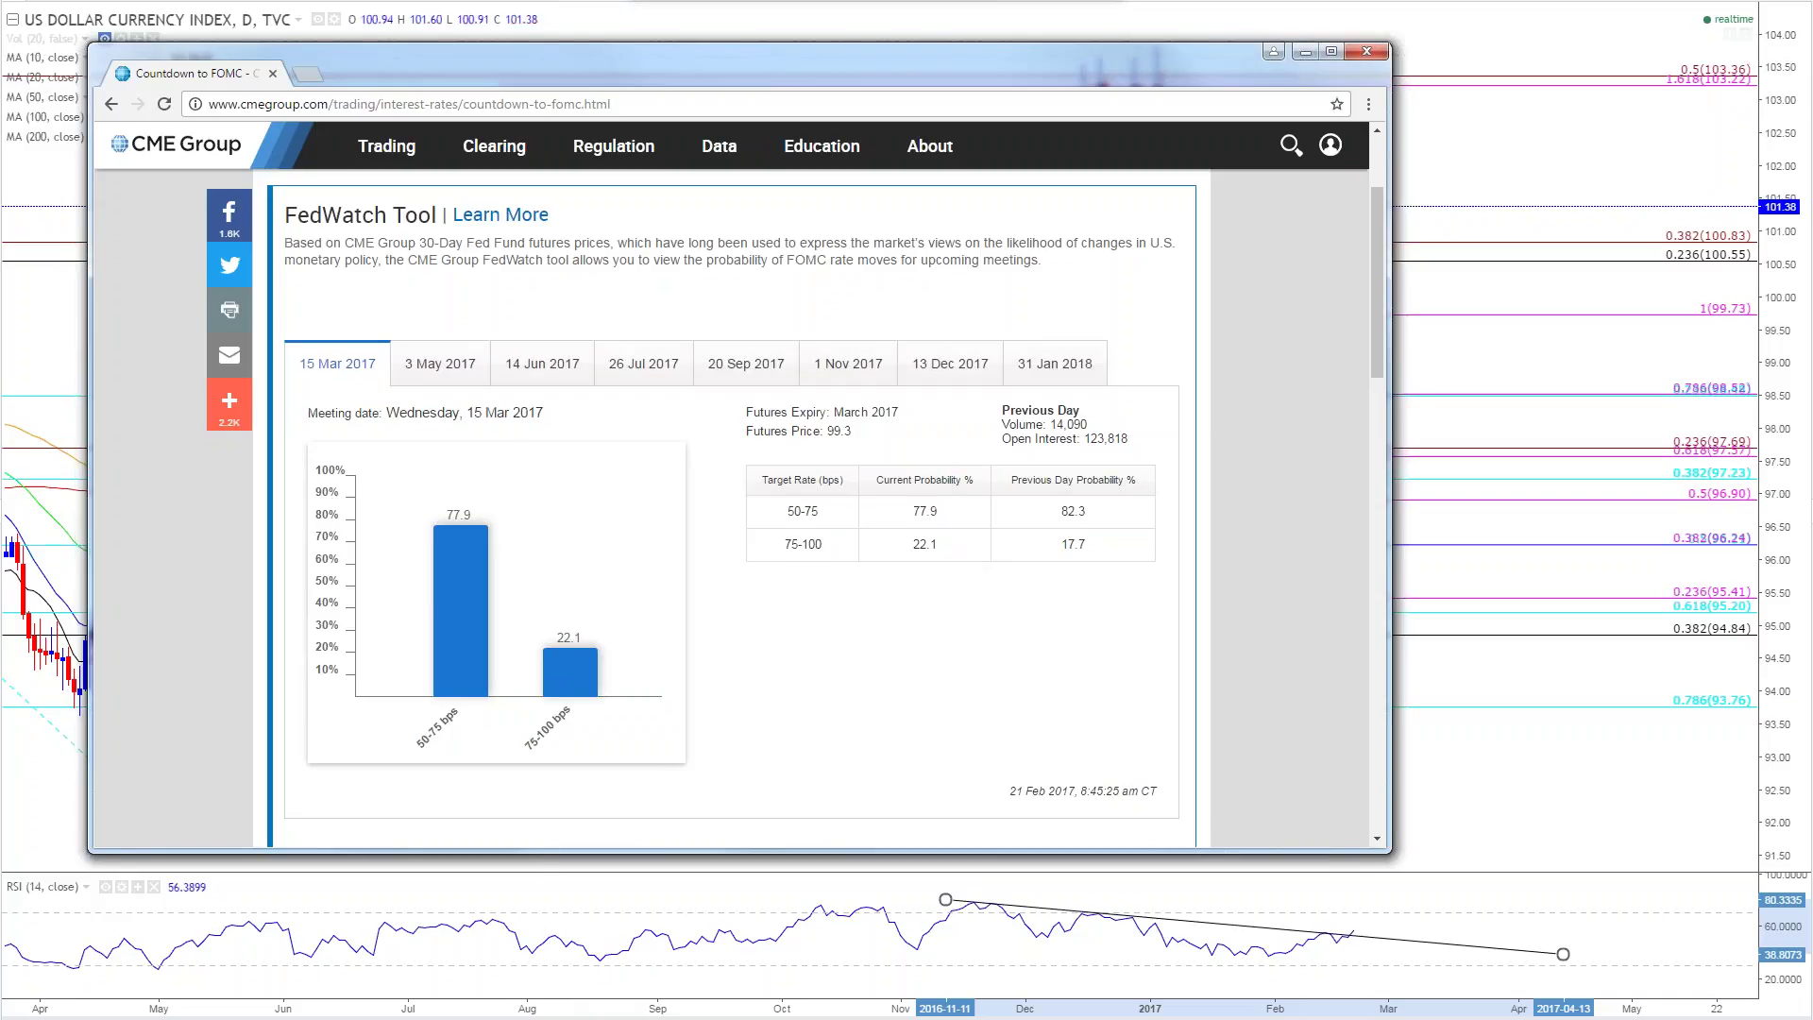
# Step: Leave FedWatch, load the silver/US dollar chart and zoom out to show history back to June
pyautogui.click(1301, 55)
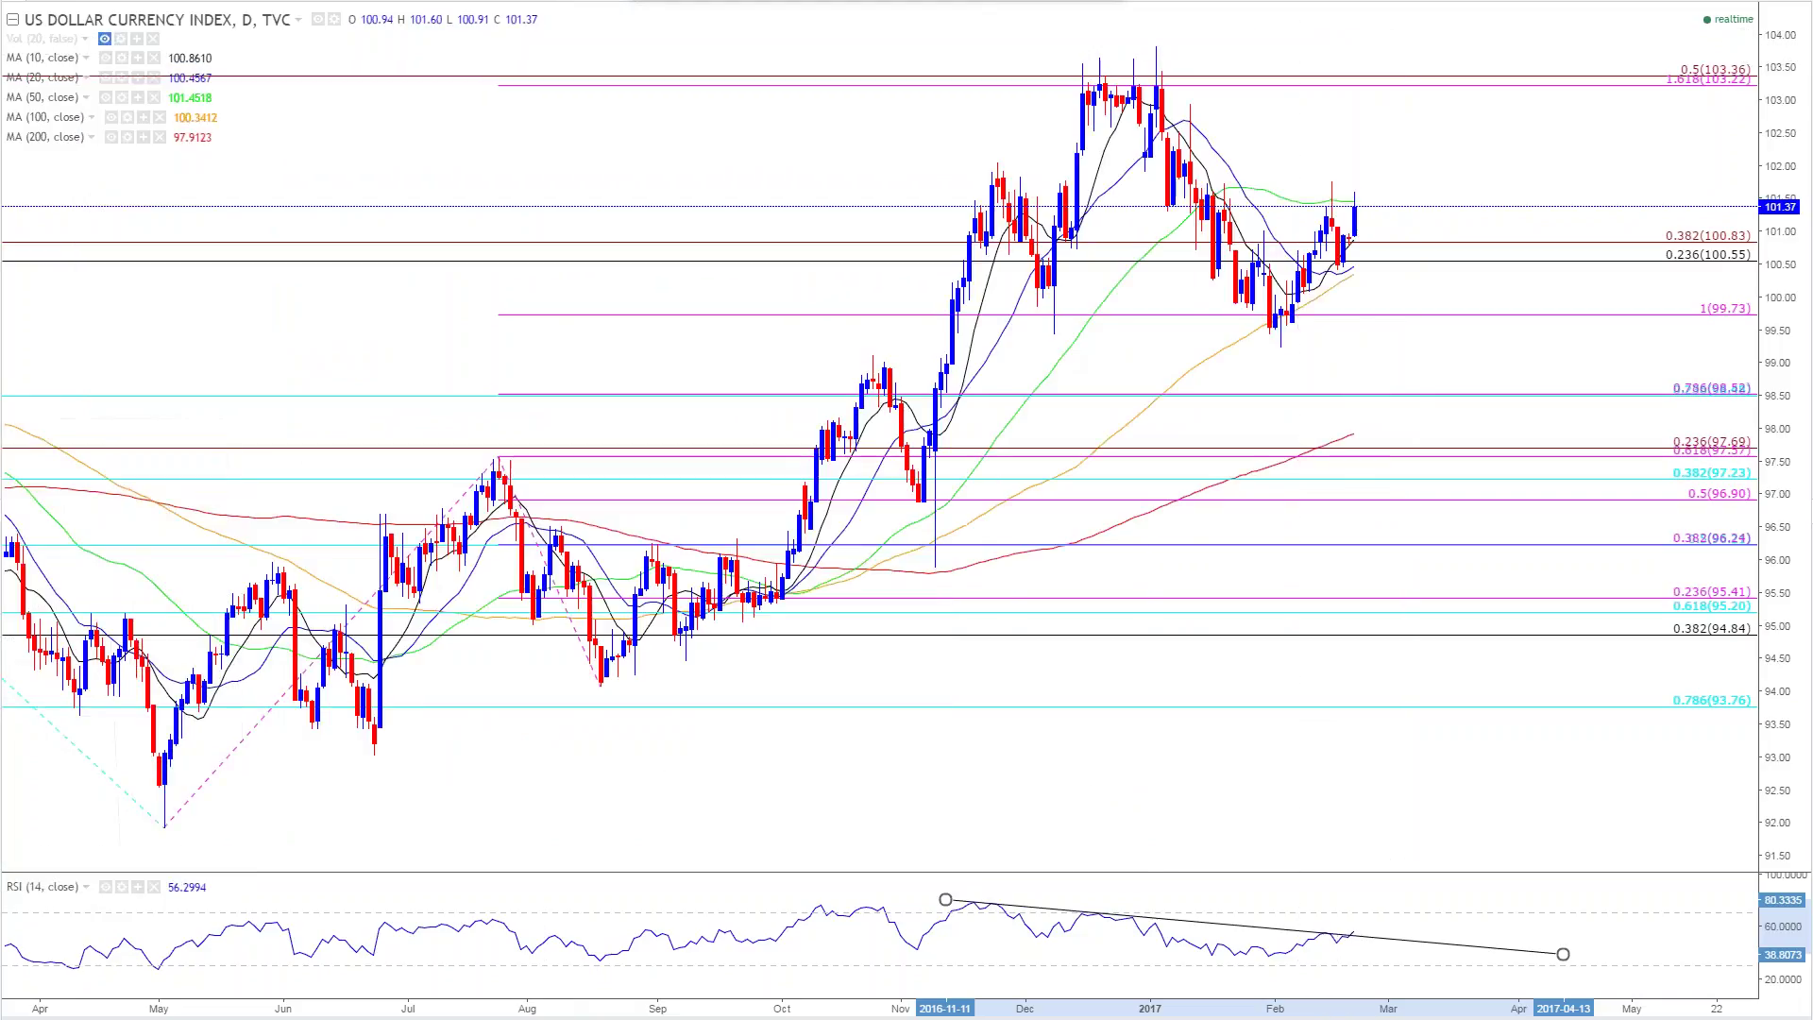
pyautogui.click(256, 361)
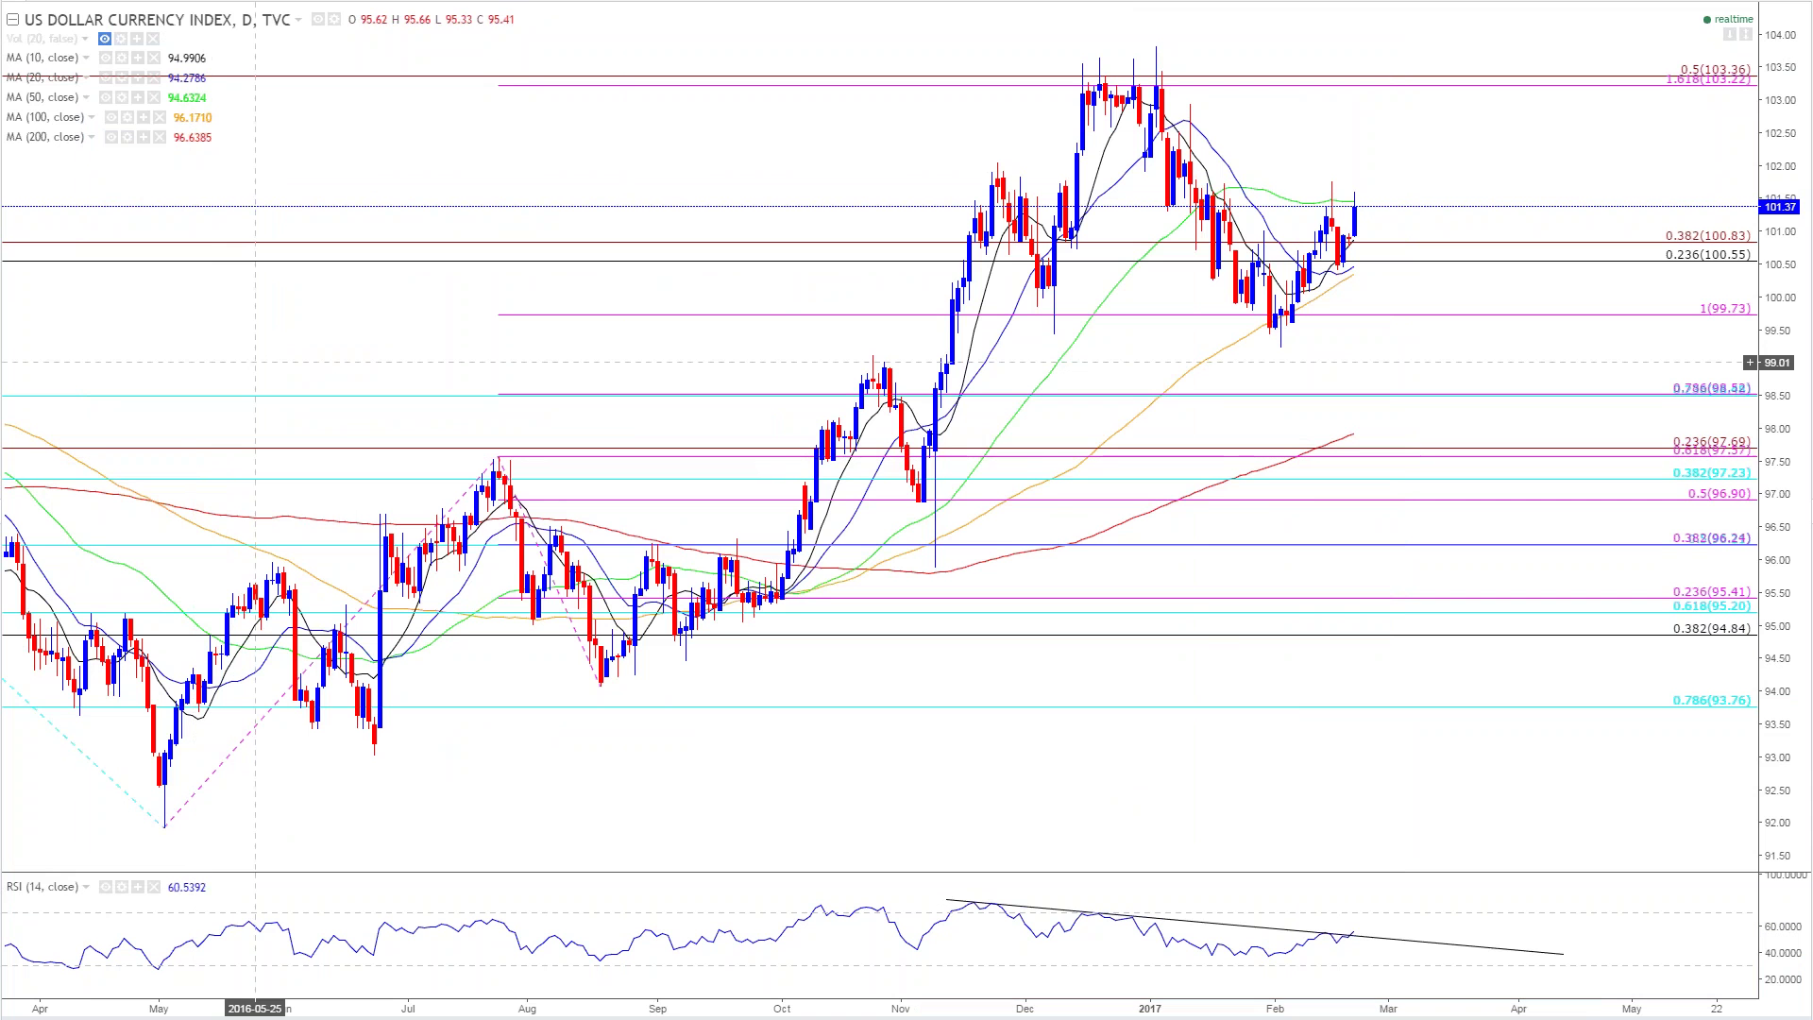
pyautogui.write('USDX')
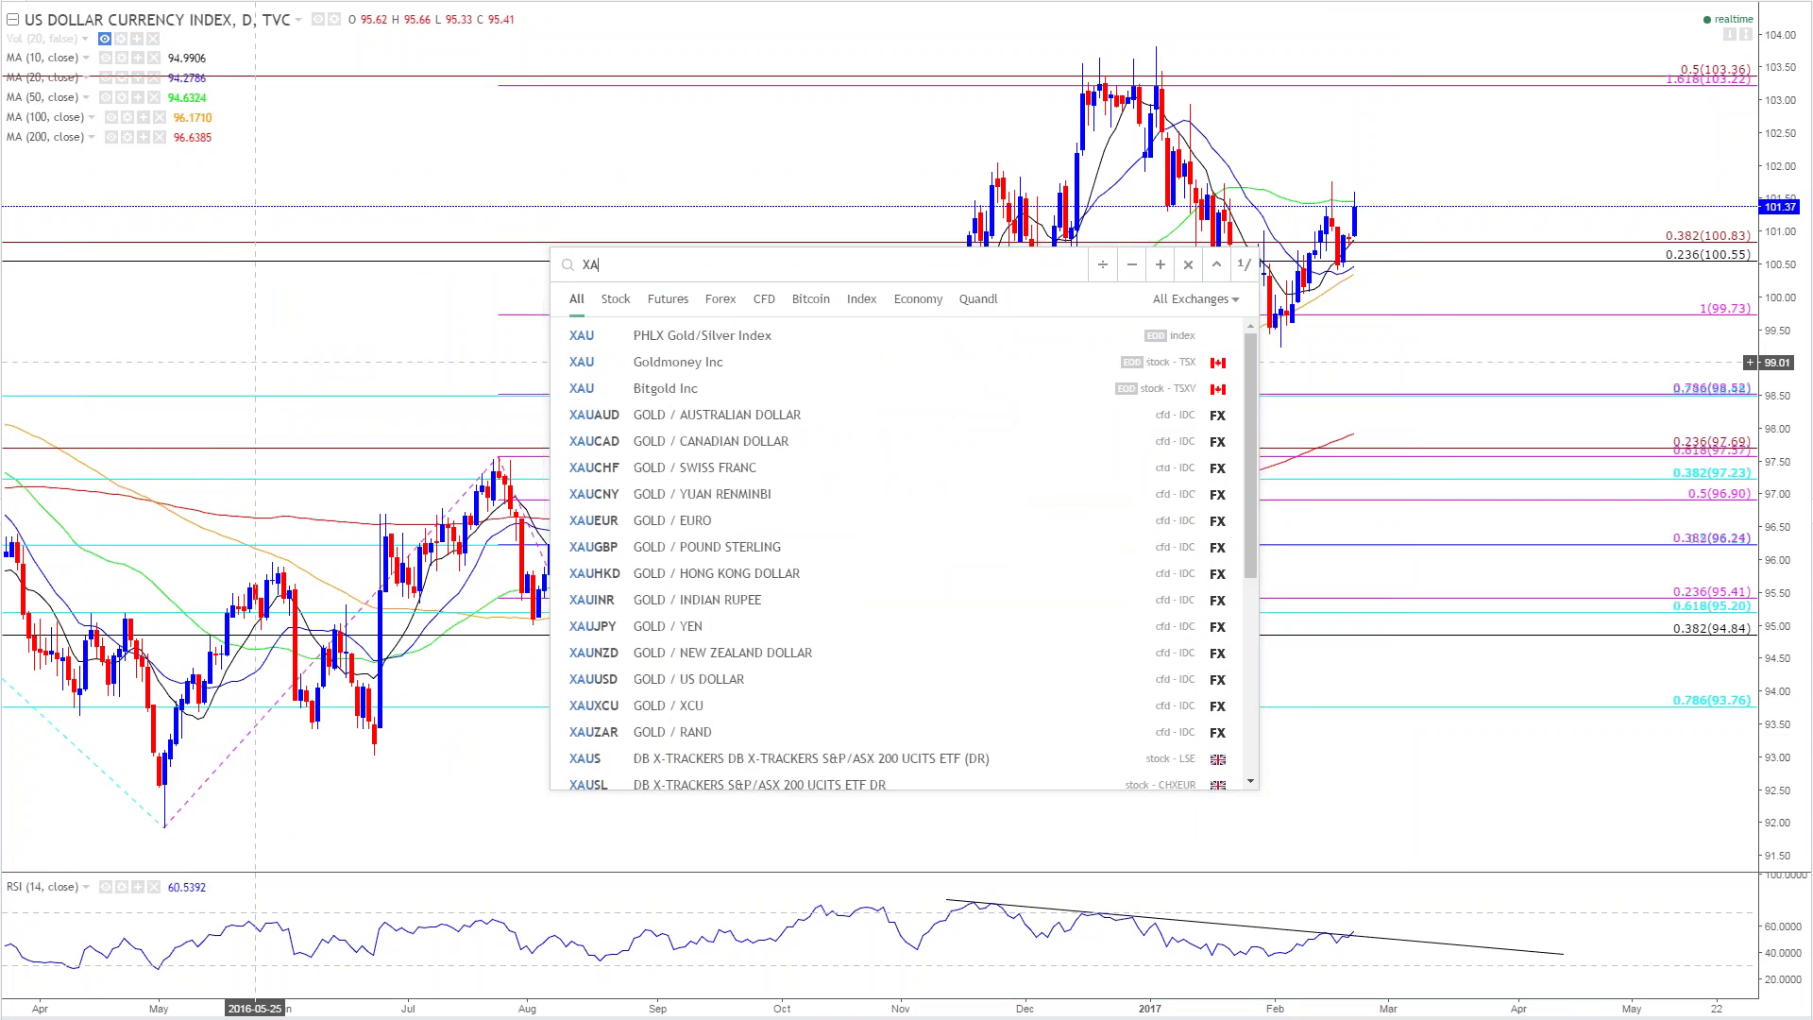
pyautogui.press('Return')
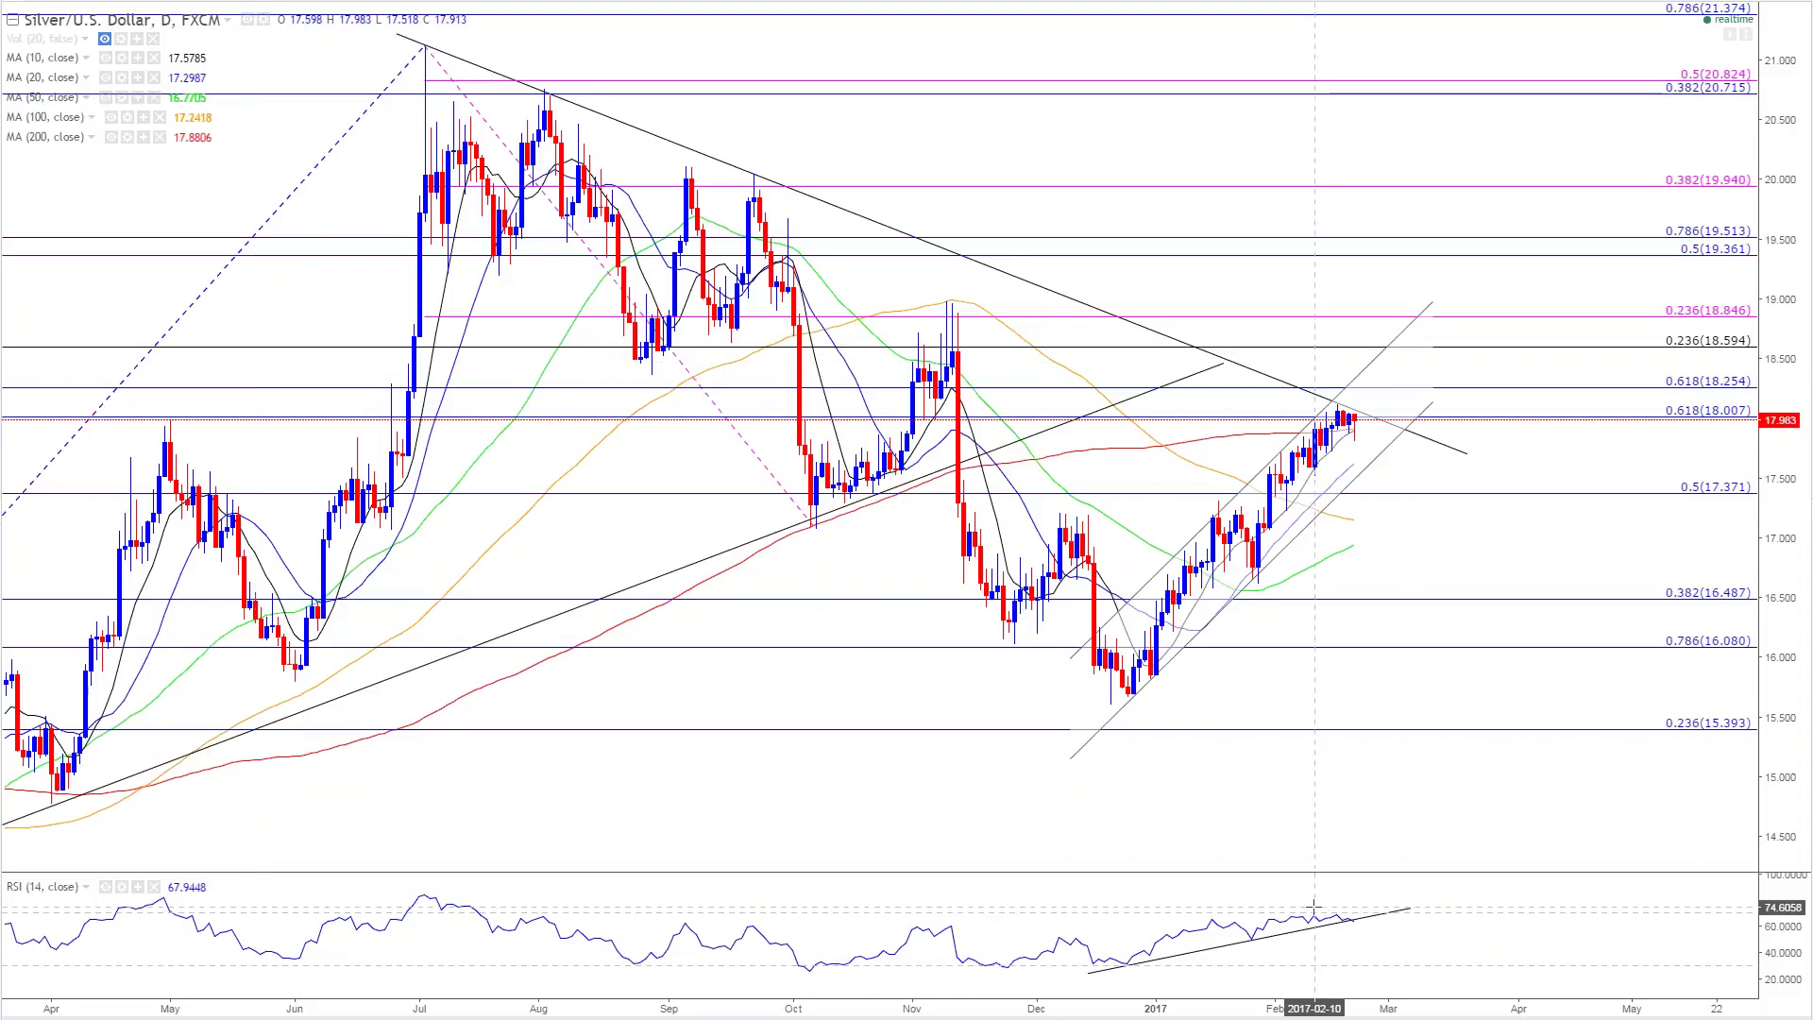
pyautogui.scroll(1, 1335, 952)
pyautogui.scroll(1, 1336, 952)
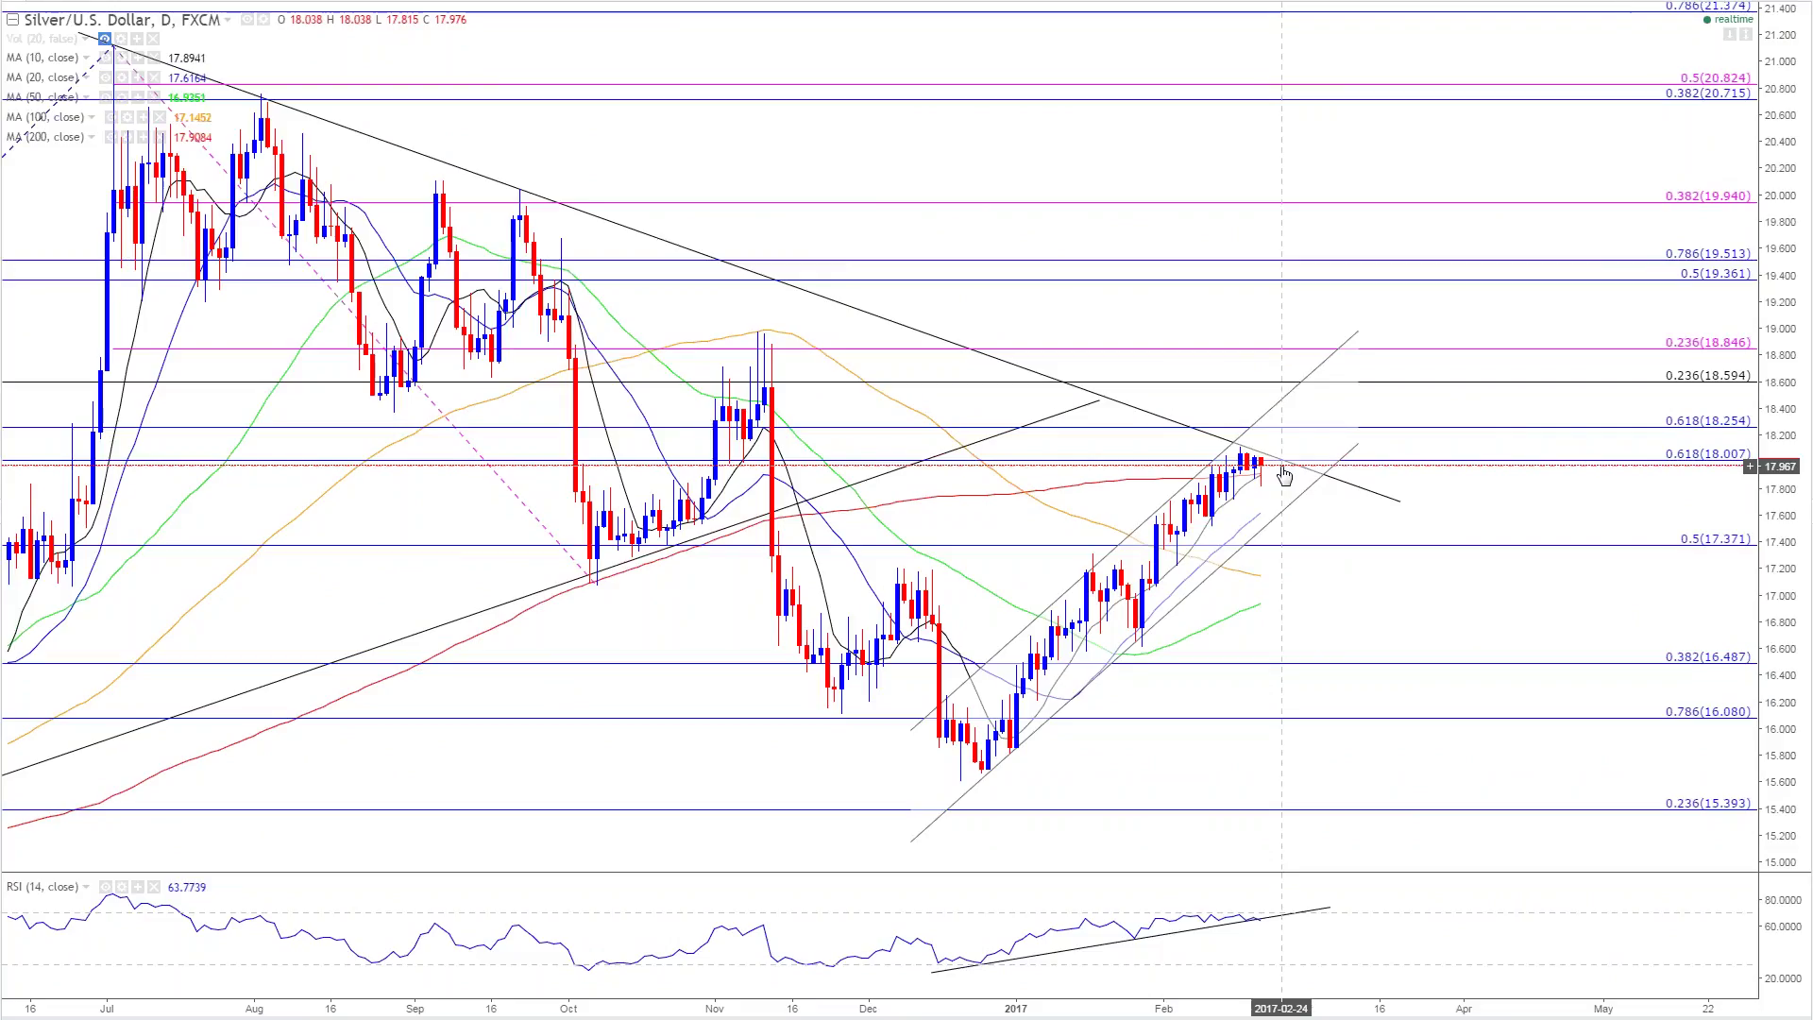
pyautogui.scroll(-1, 803, 463)
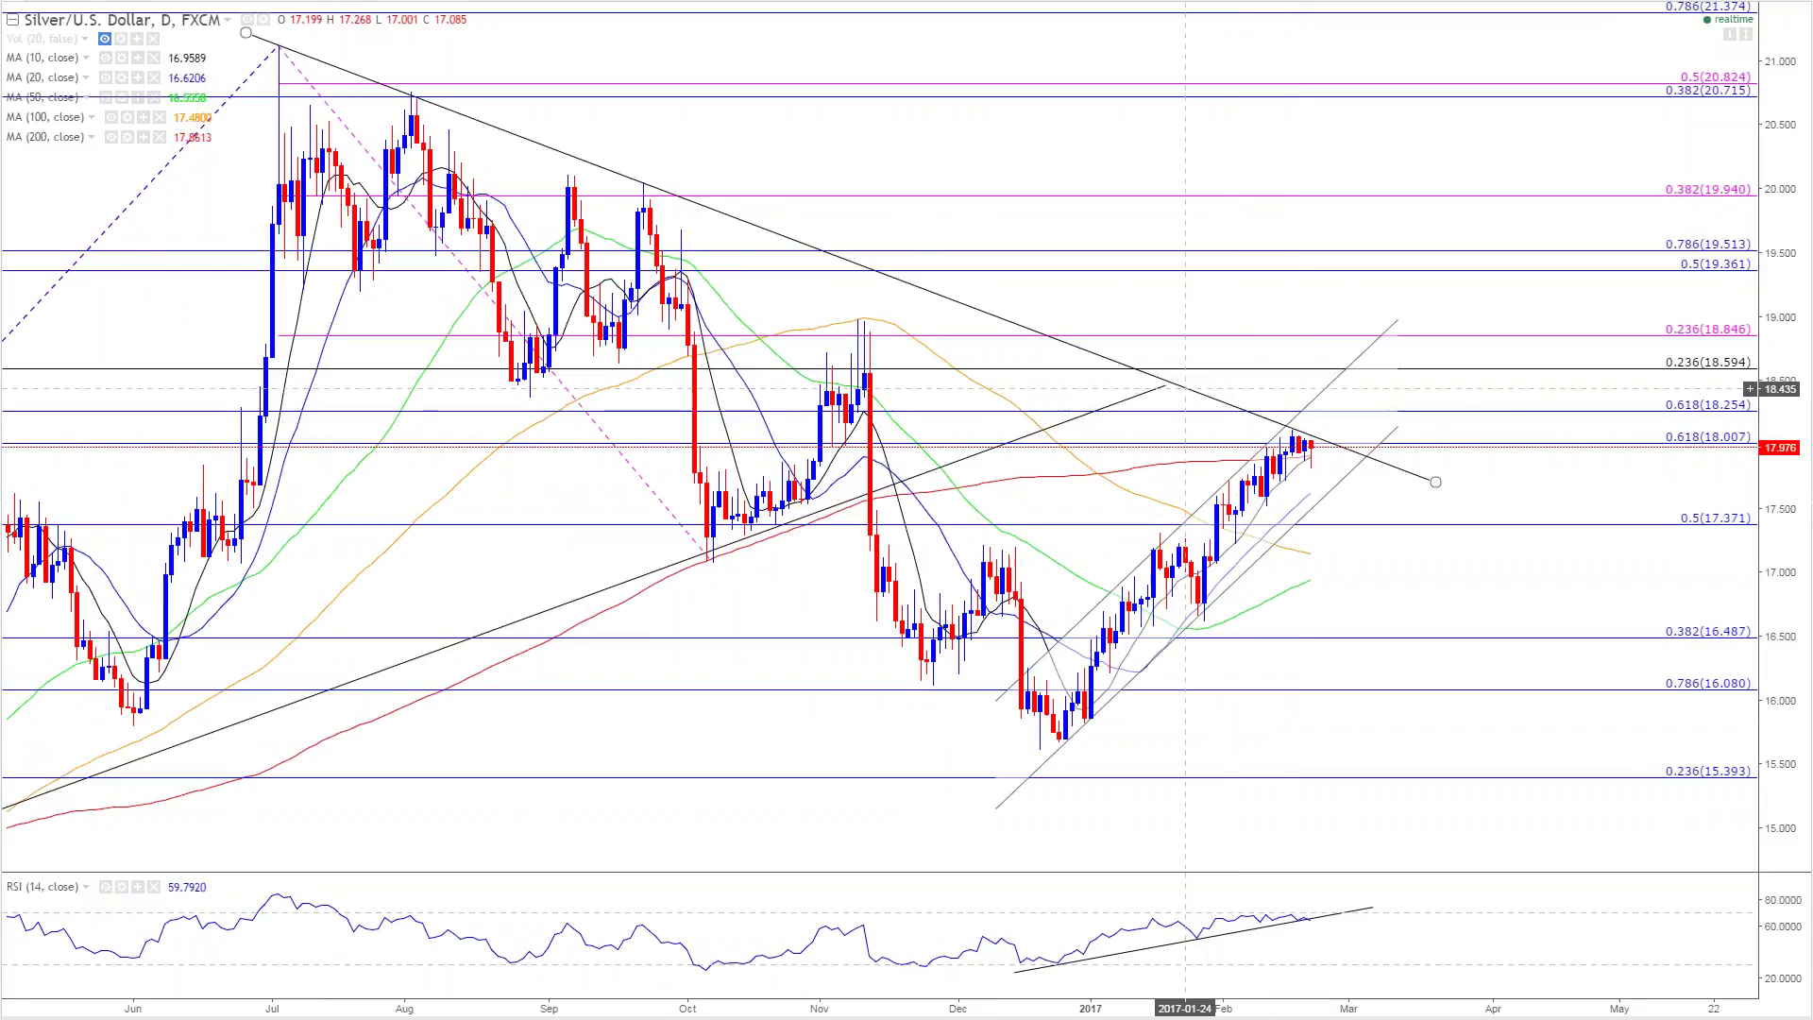
# Step: Select the descending trend line, rising channel and RSI trend line to inspect them
pyautogui.click(1187, 392)
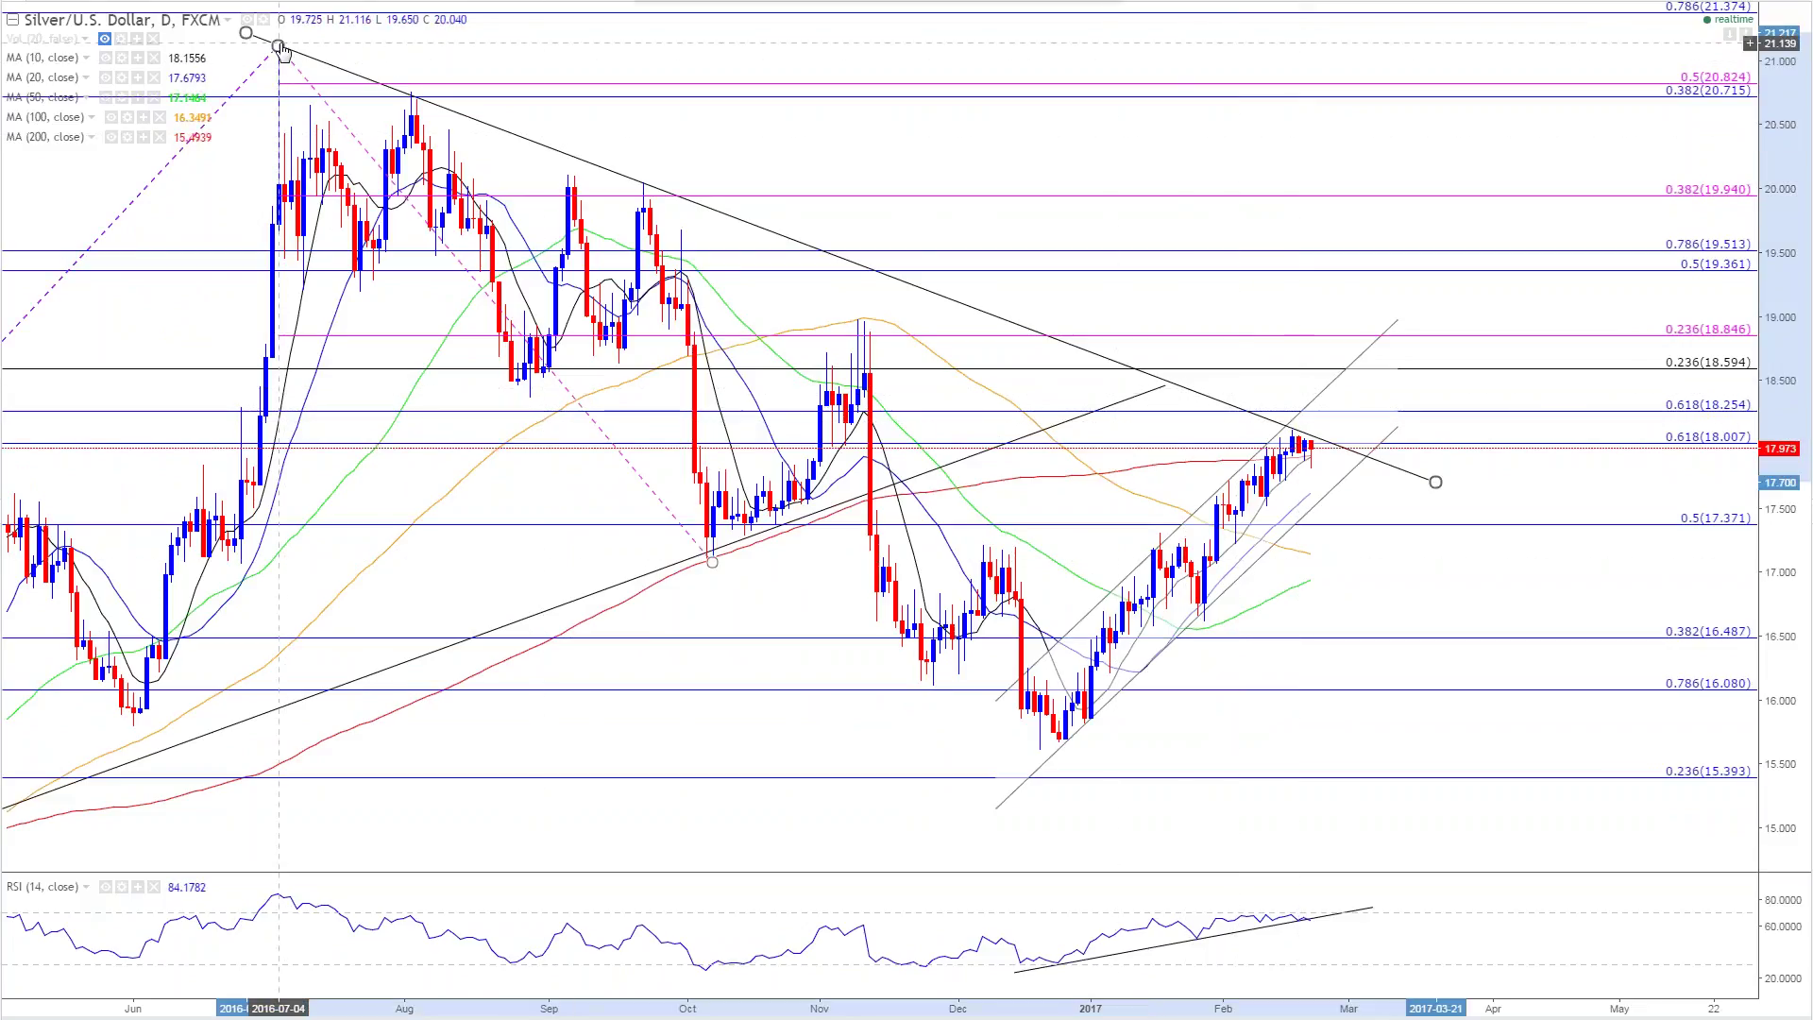
pyautogui.click(1286, 424)
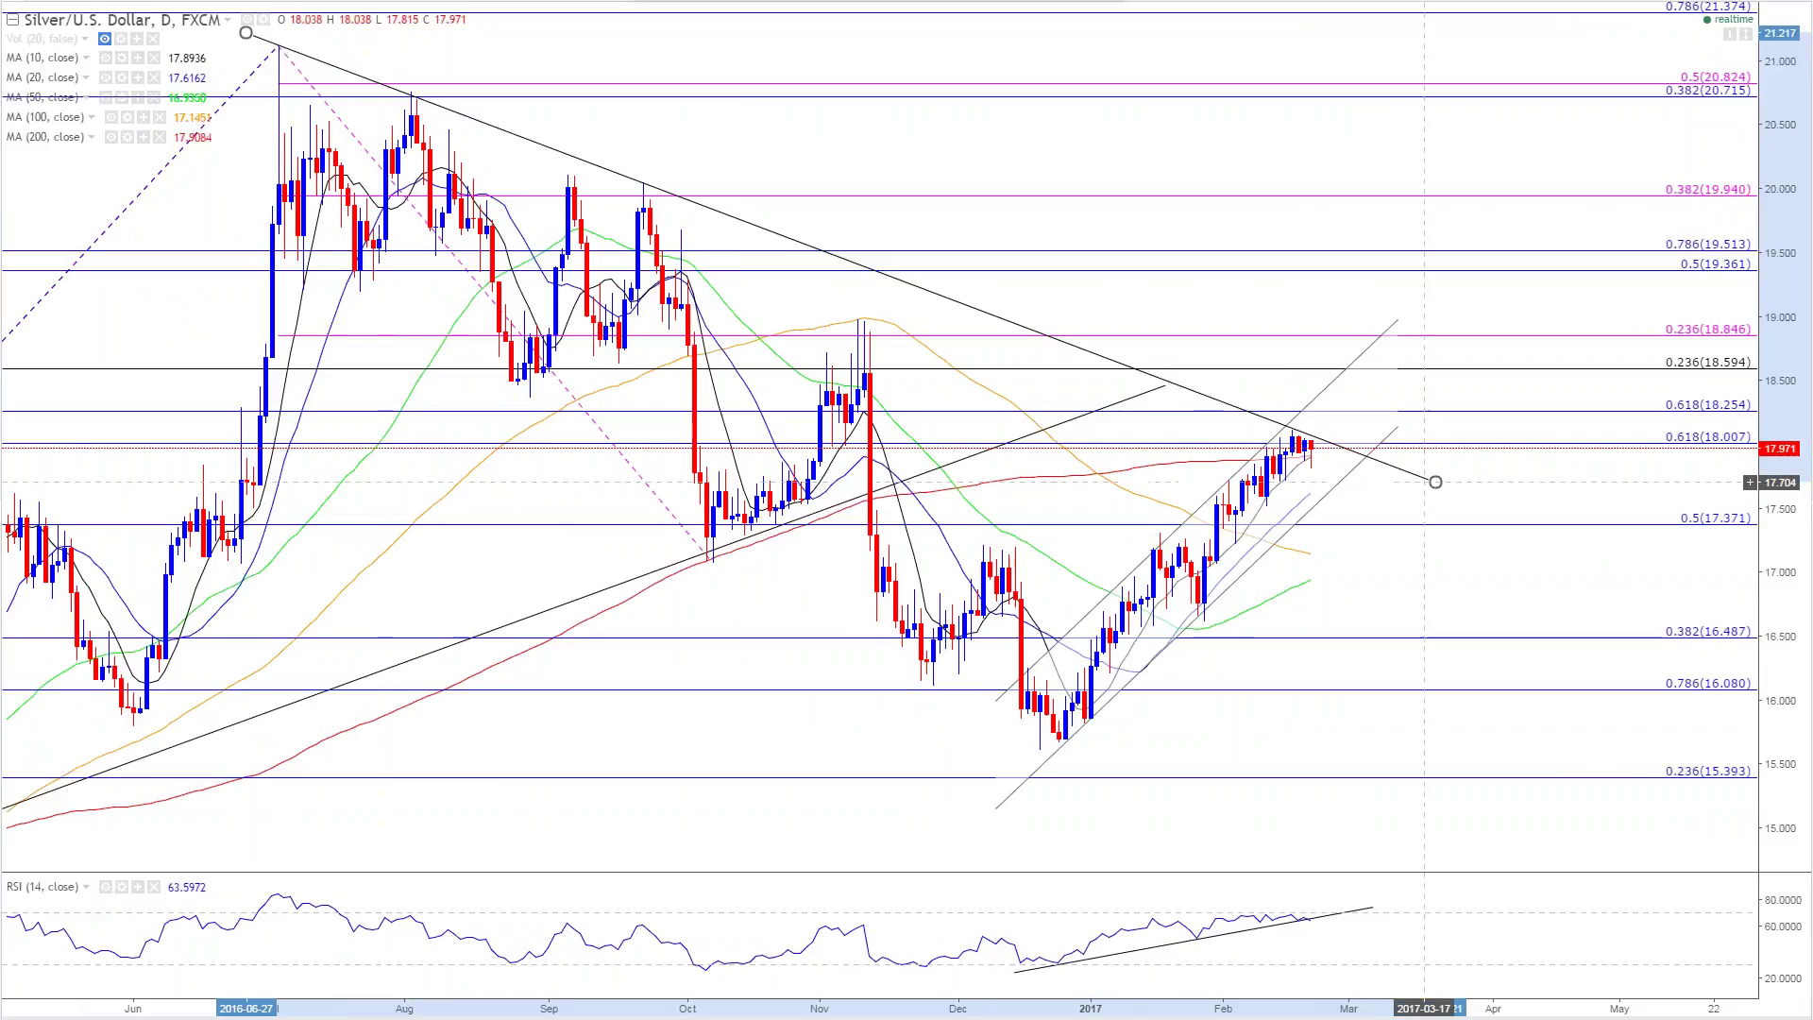
pyautogui.click(1428, 481)
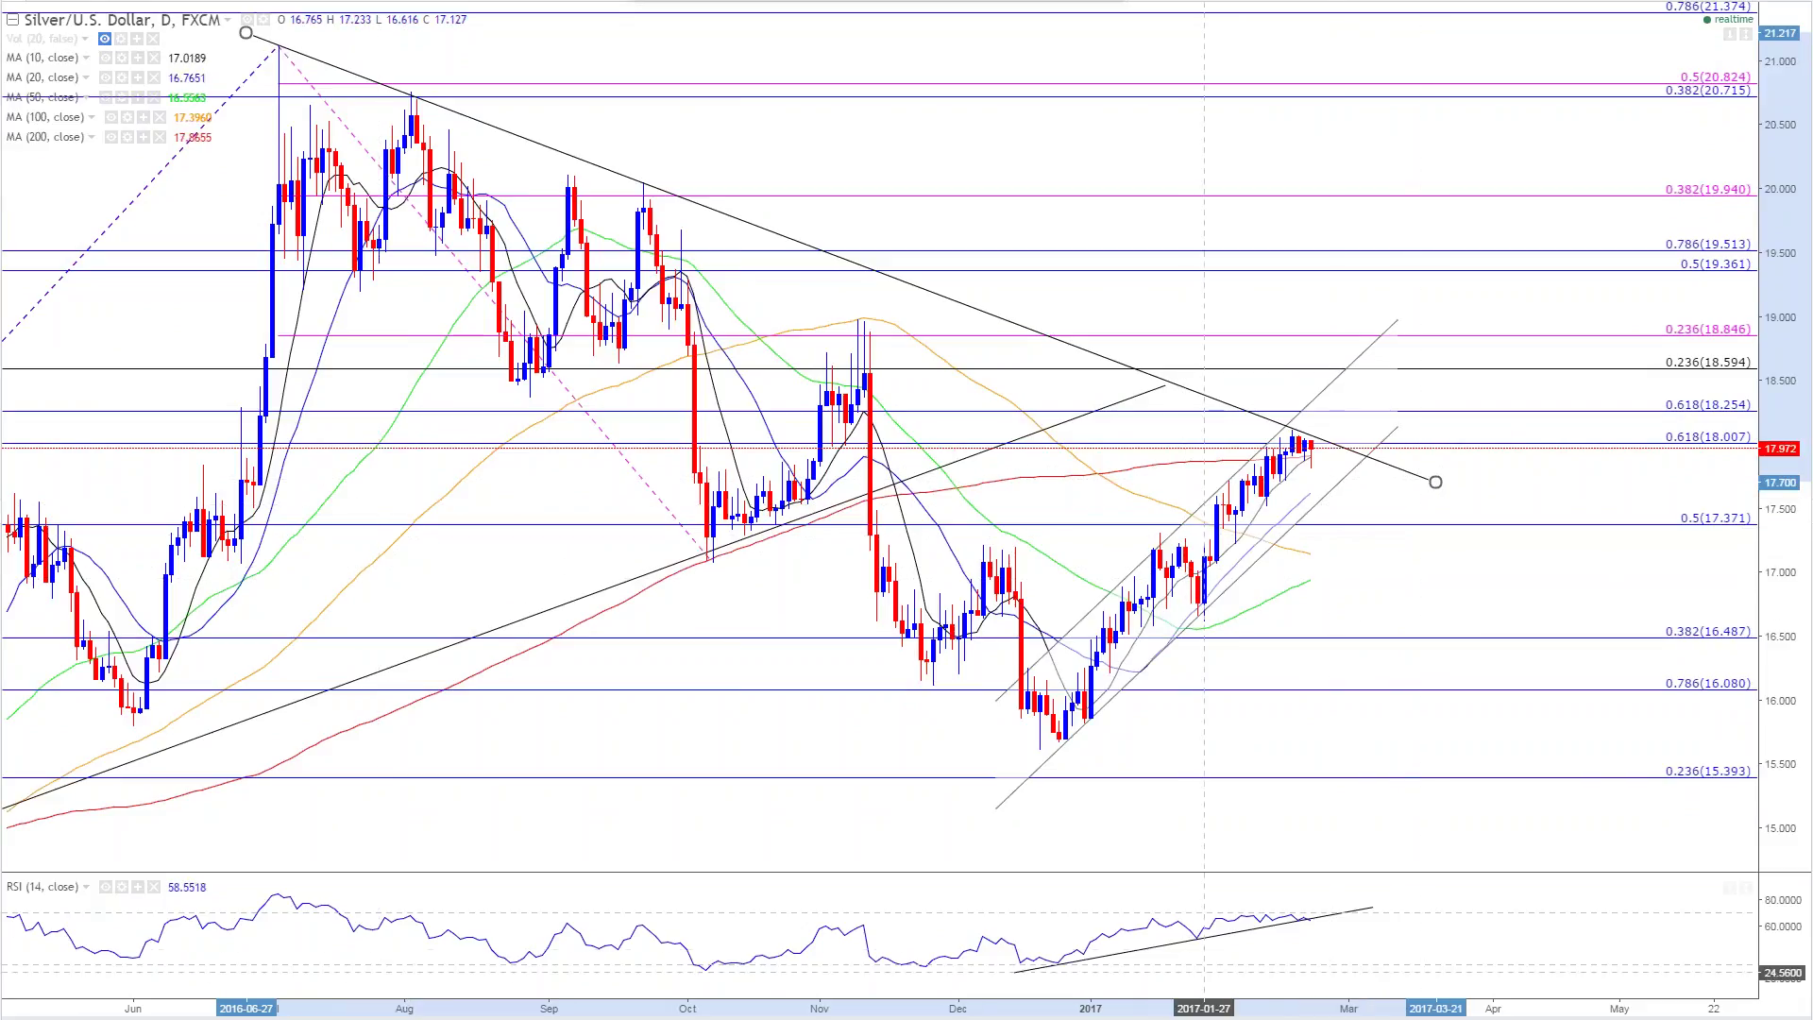
pyautogui.click(1307, 919)
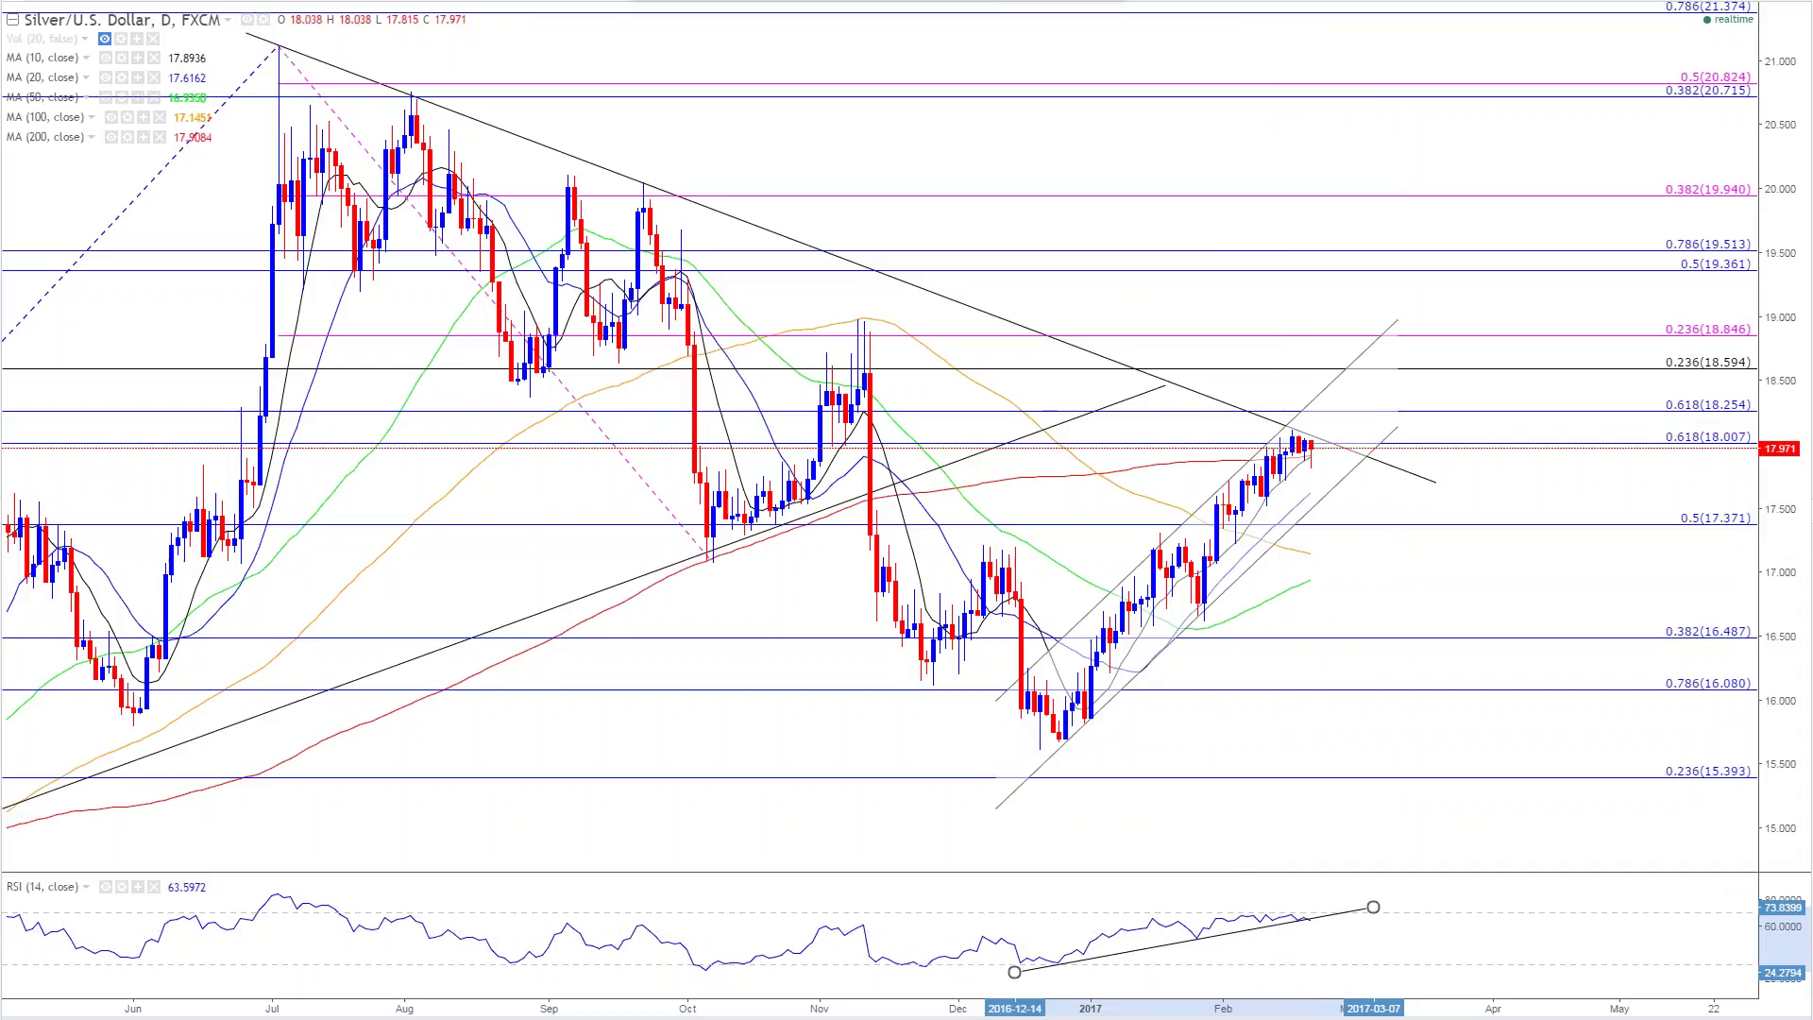
# Step: Draw a Fib Retracement from the December low near 15.61 to the February high
pyautogui.click(2, 97)
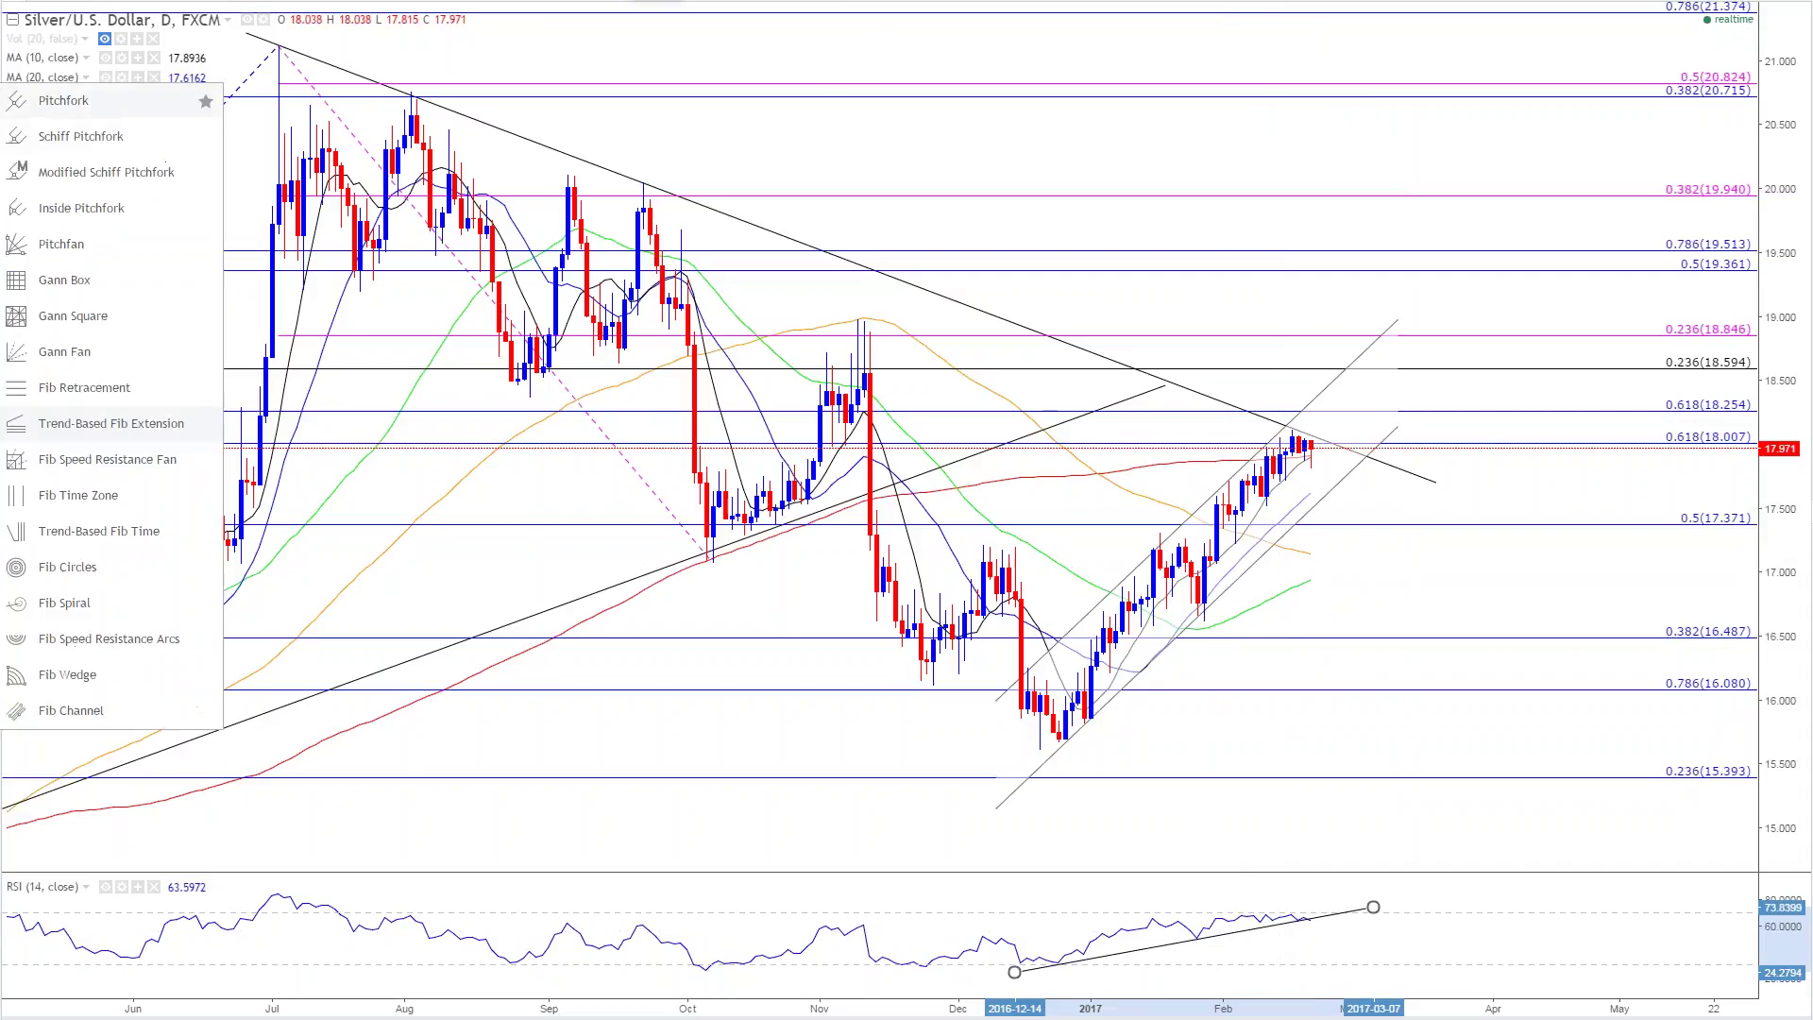
pyautogui.click(114, 388)
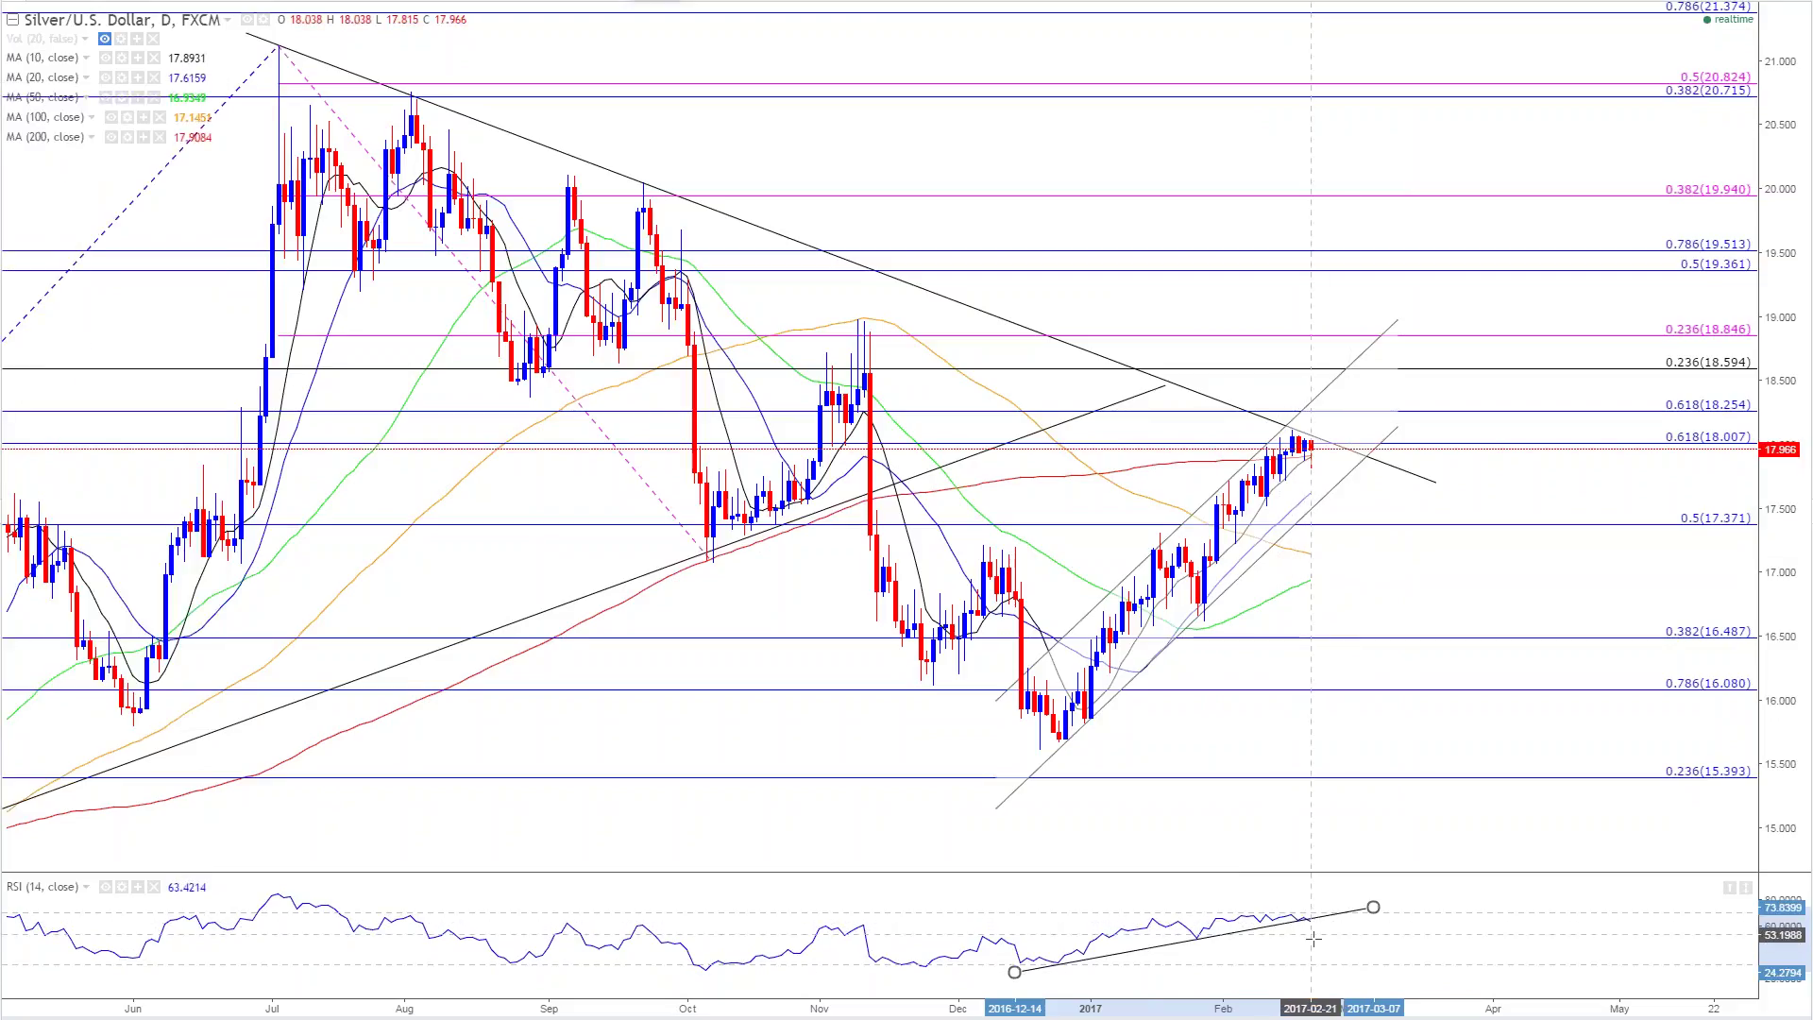
pyautogui.click(1040, 748)
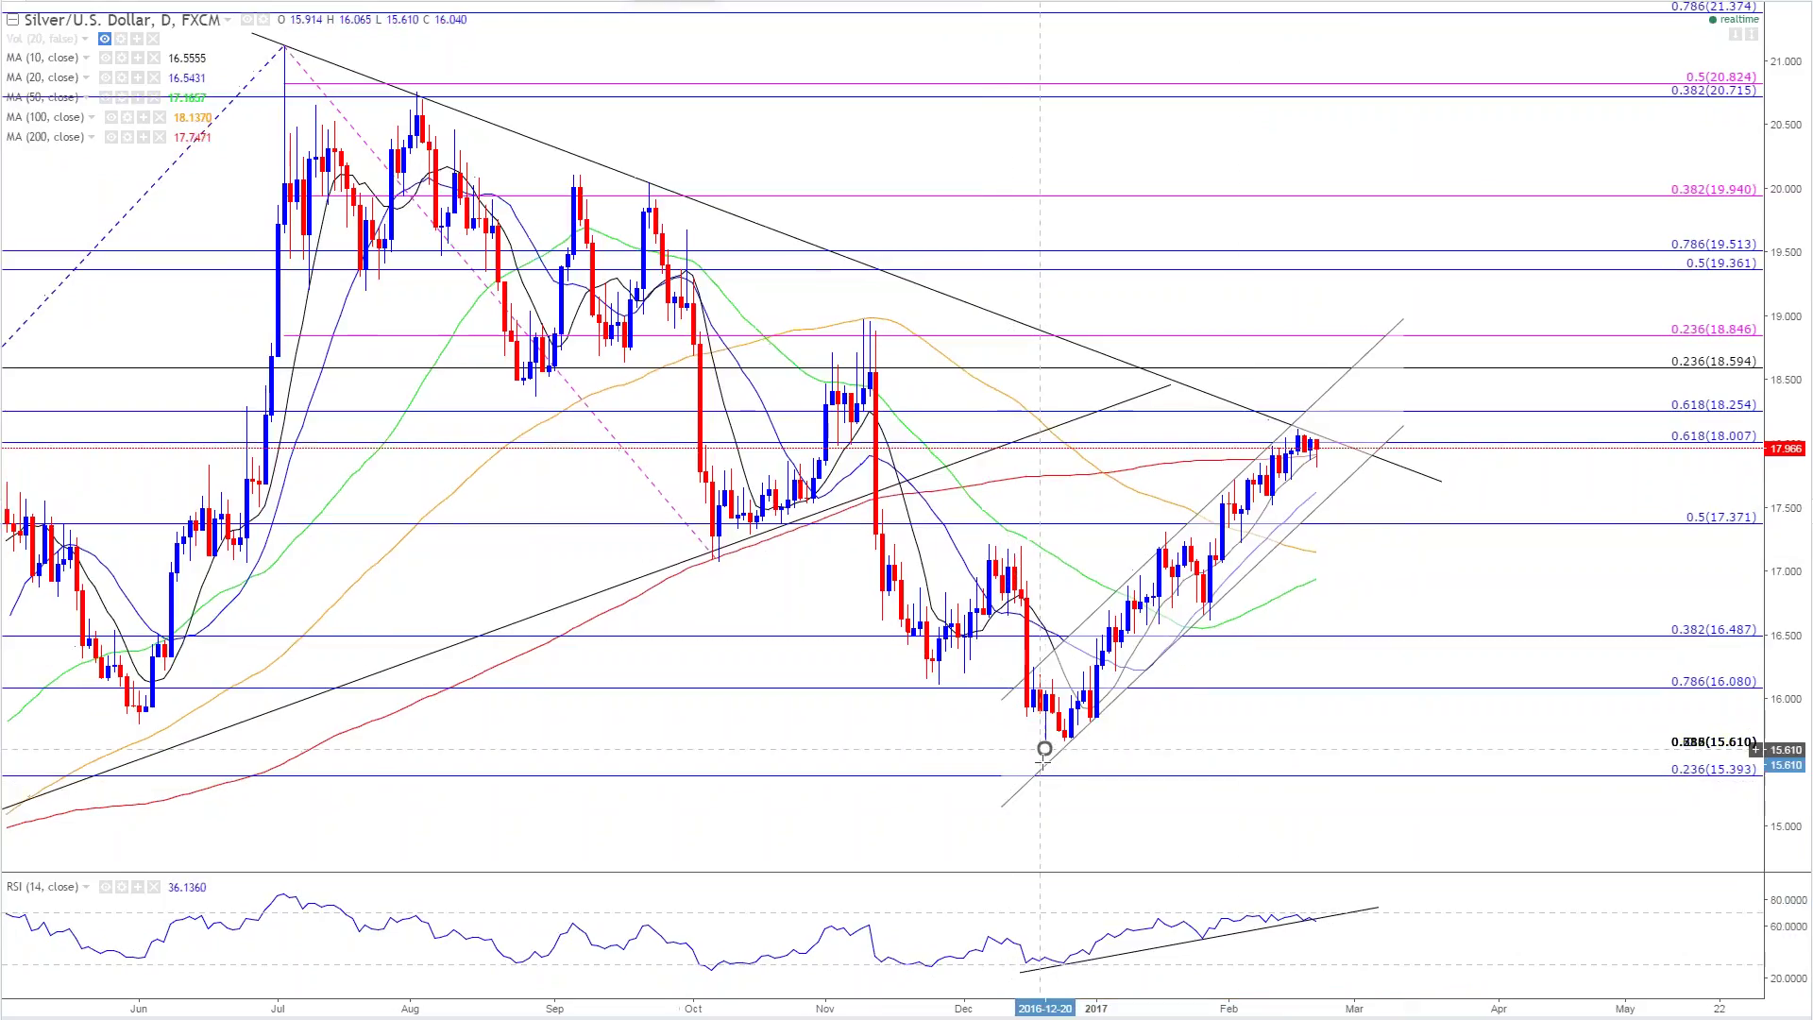
pyautogui.click(1297, 429)
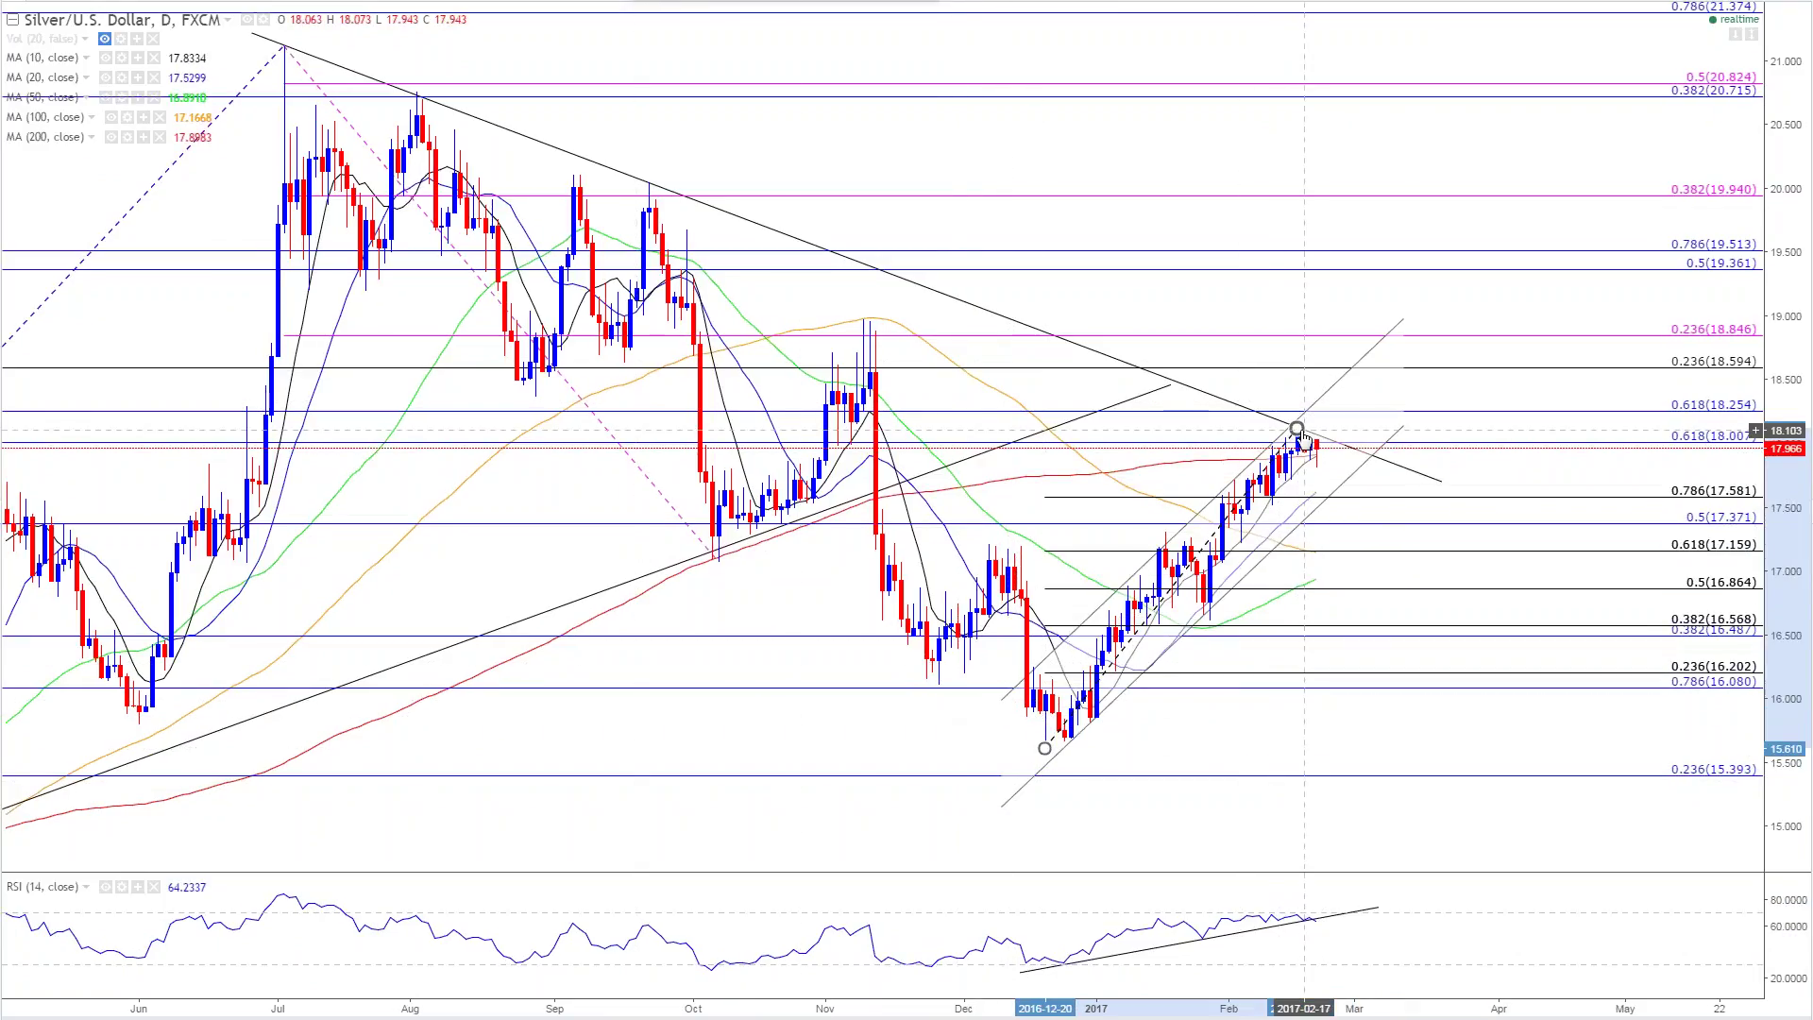
# Step: Format the new retracement to use one blue color for all levels
pyautogui.rightClick(1301, 433)
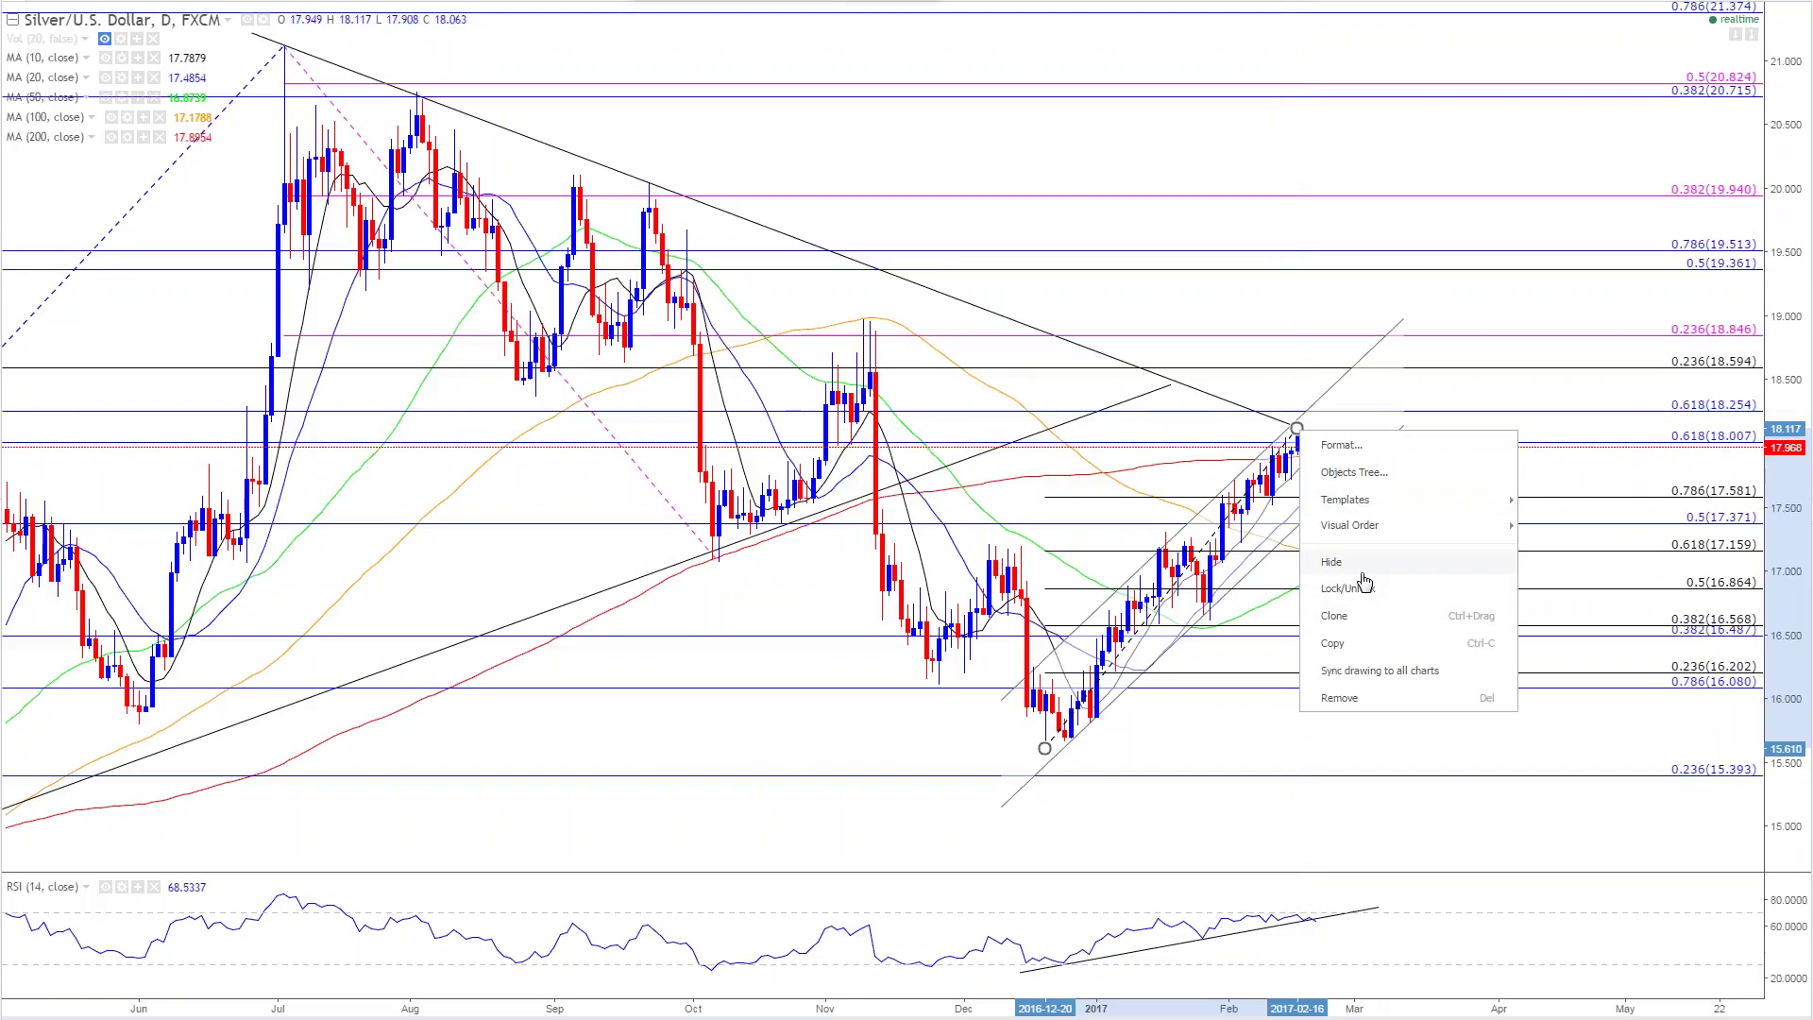
pyautogui.click(1345, 446)
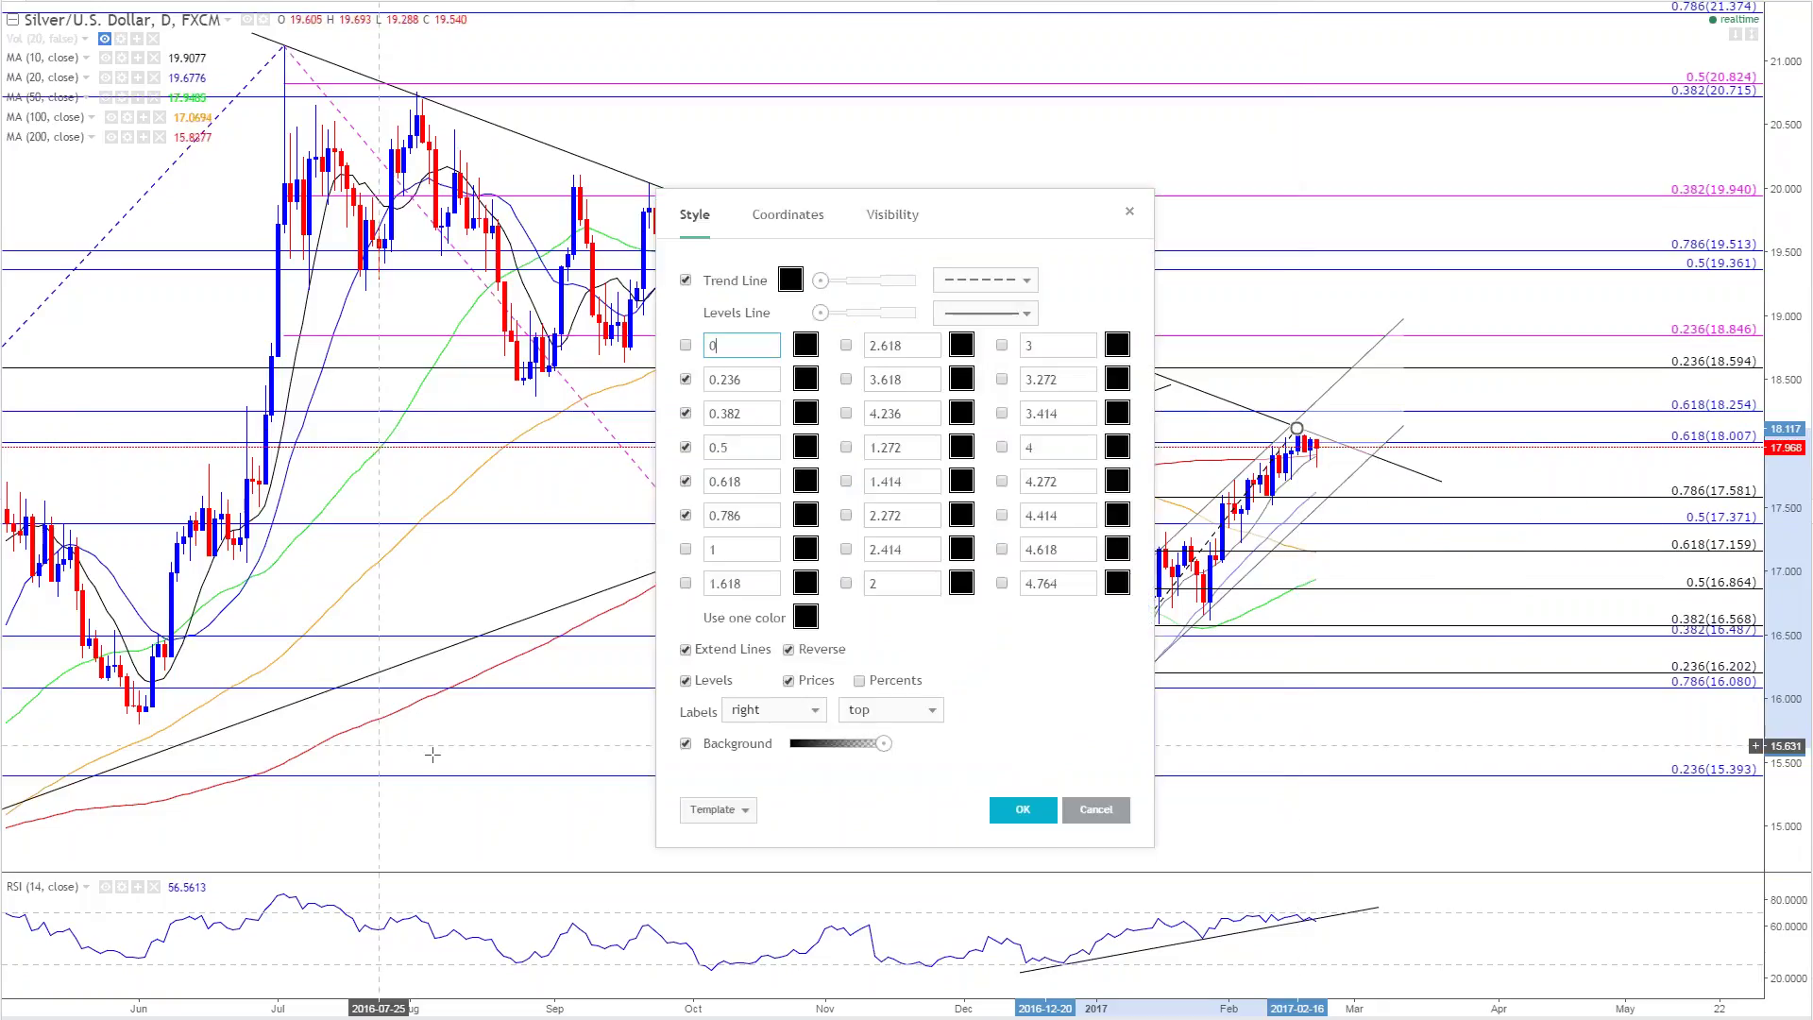
pyautogui.click(805, 628)
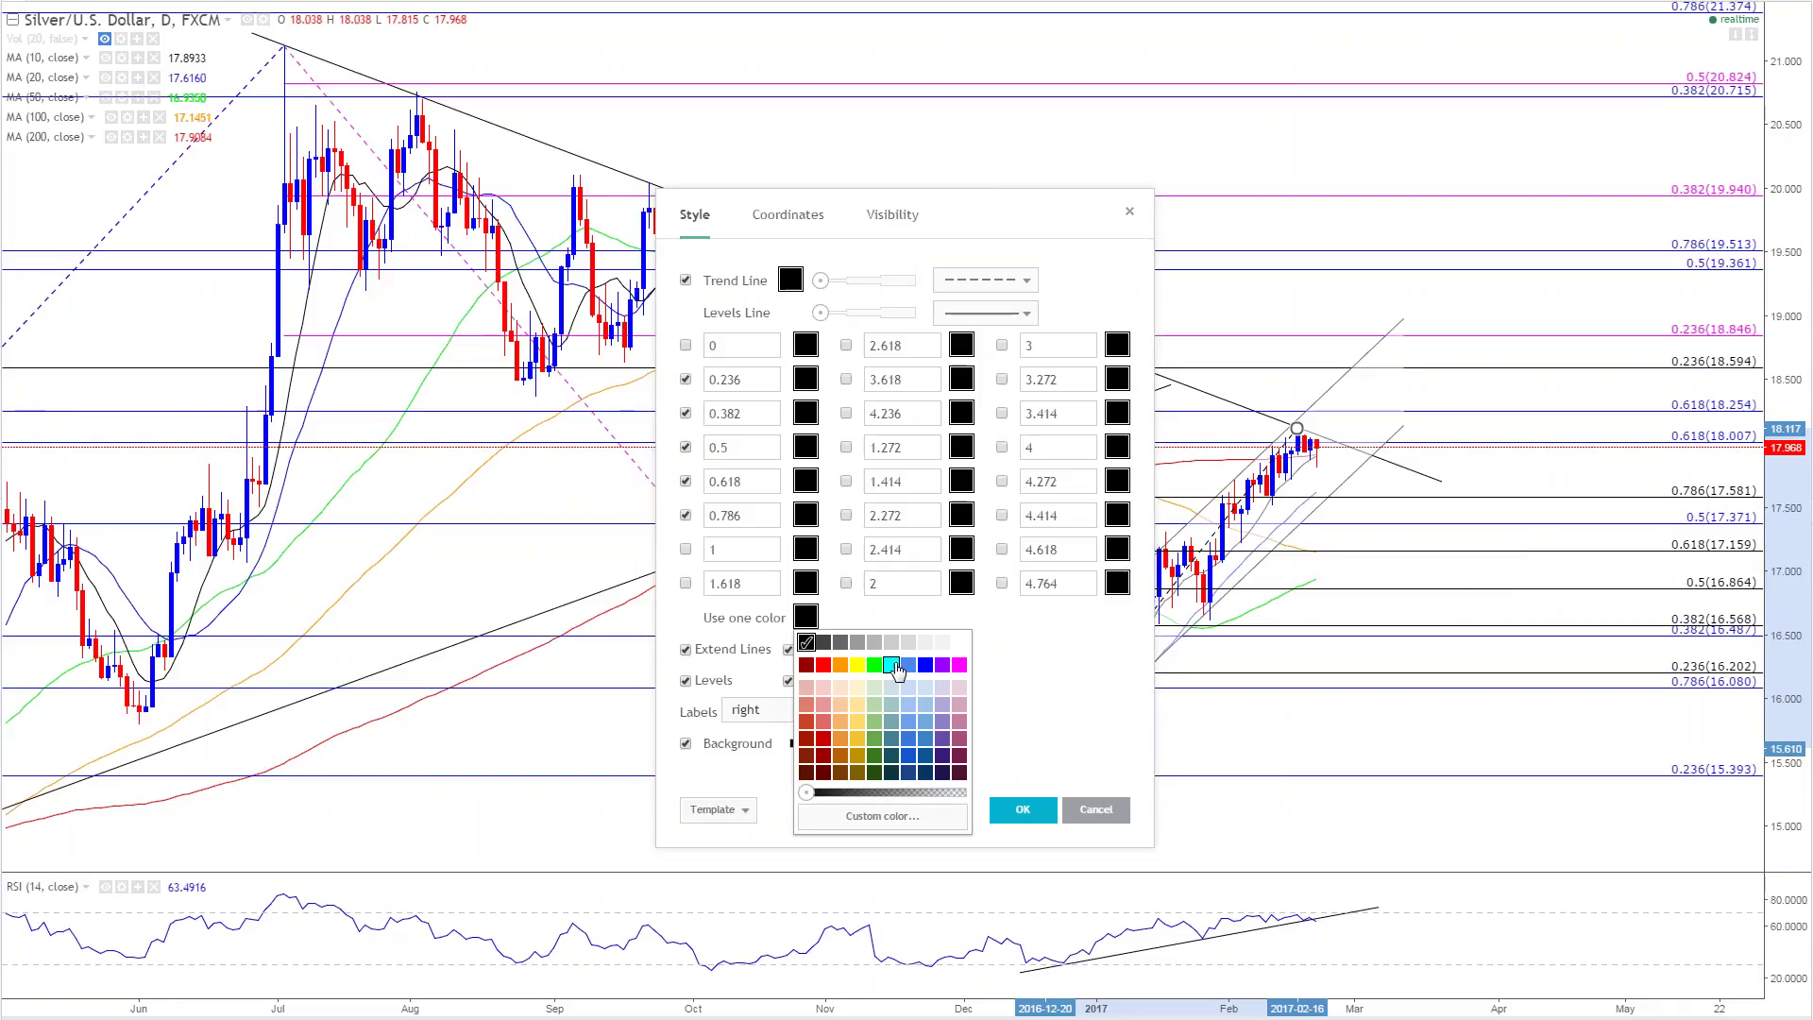
pyautogui.click(902, 673)
pyautogui.click(1023, 810)
# Step: Zoom the chart, then select and deselect the rising parallel channel
pyautogui.scroll(4, 1150, 533)
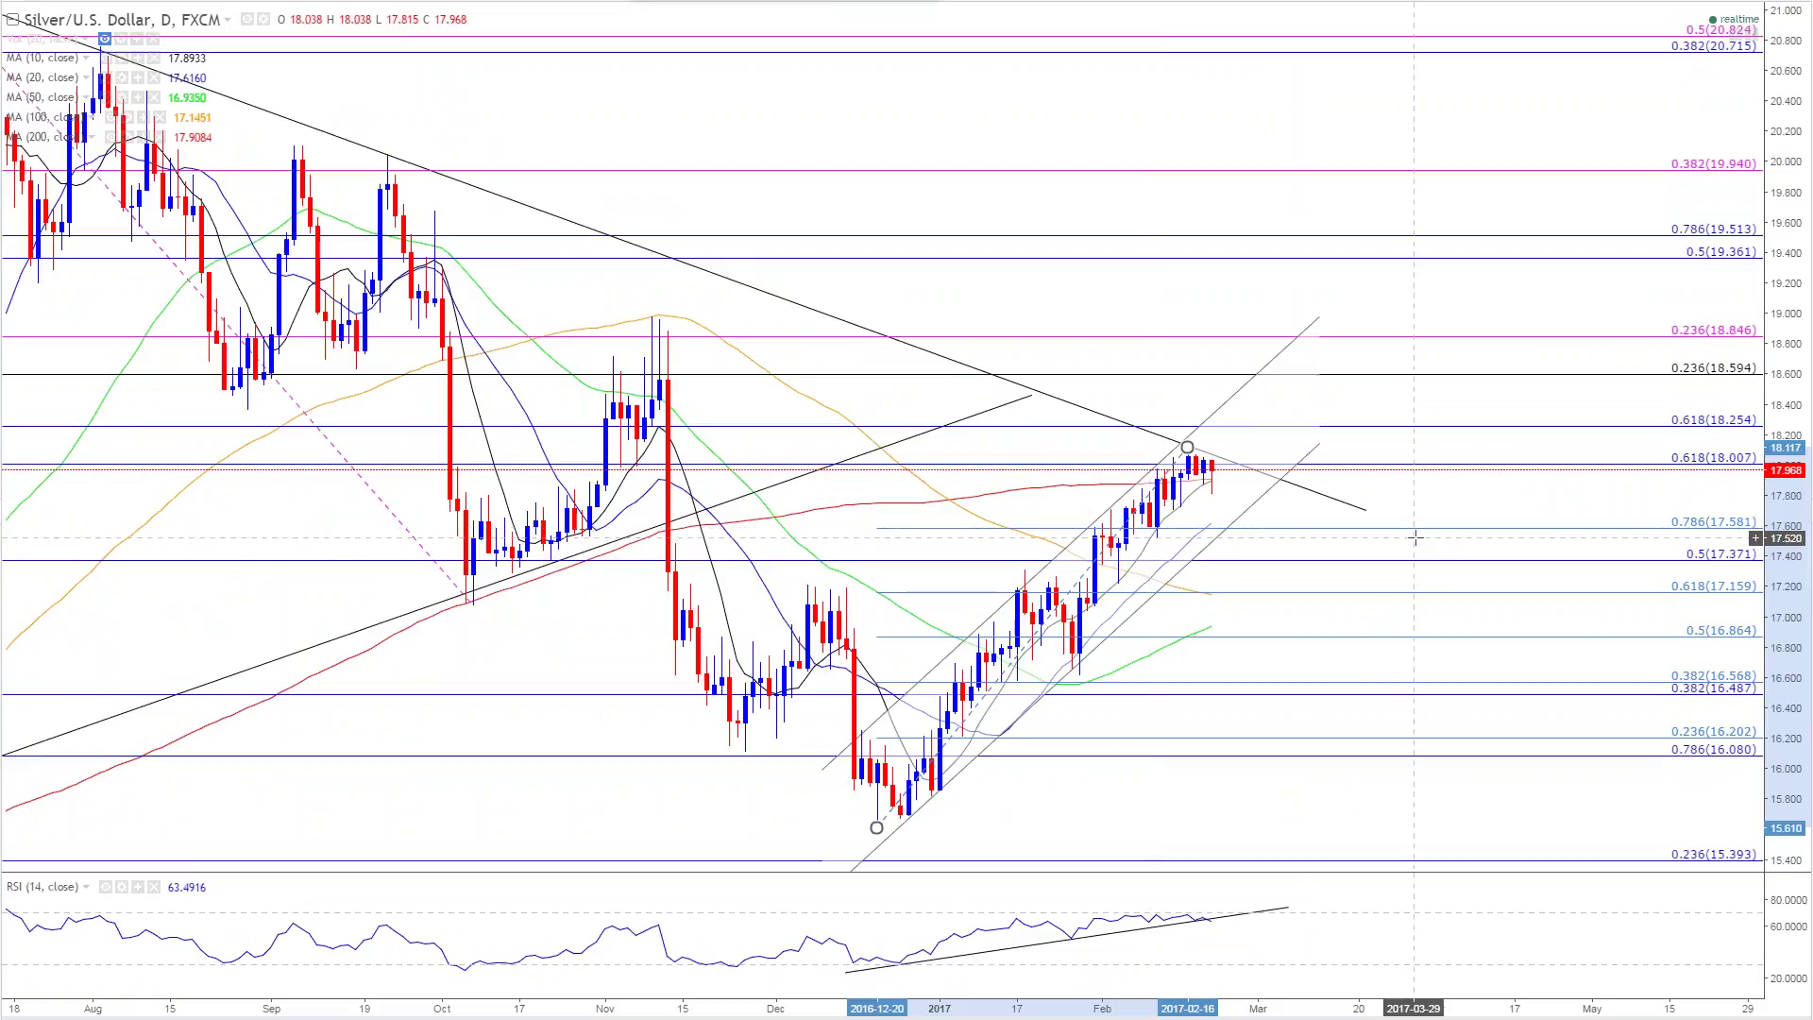
pyautogui.click(1225, 542)
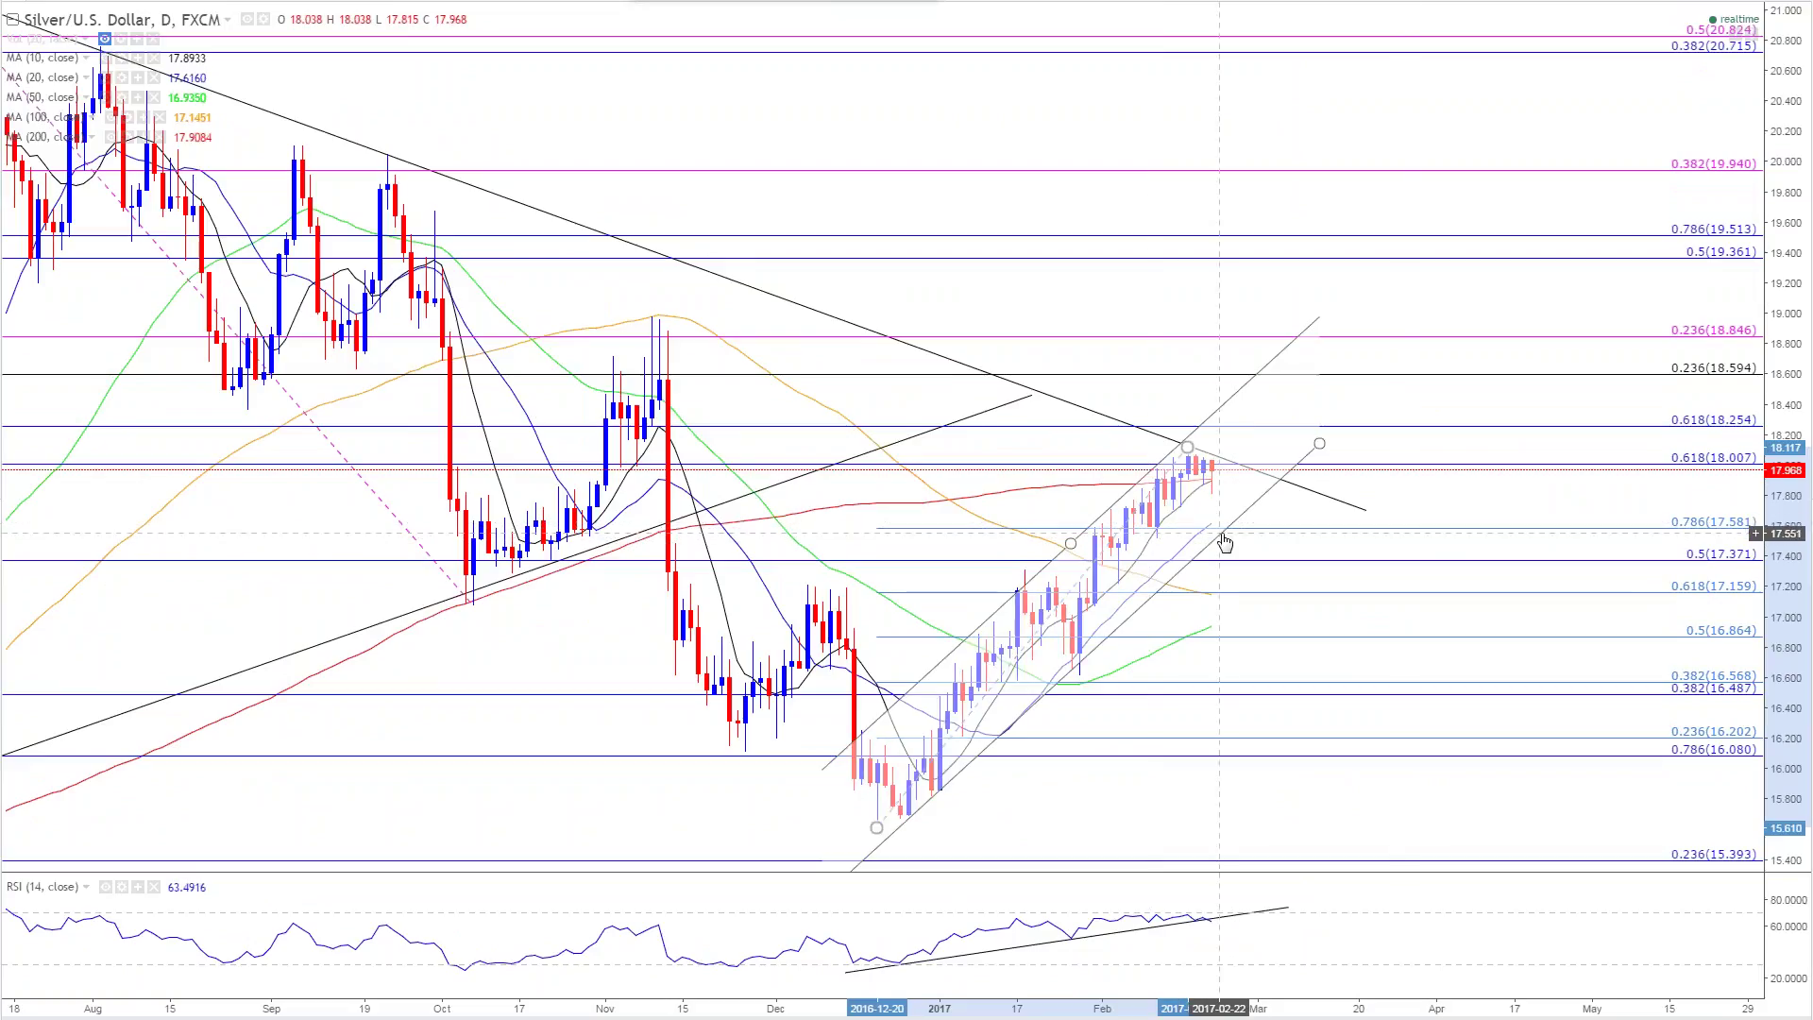
pyautogui.click(1214, 929)
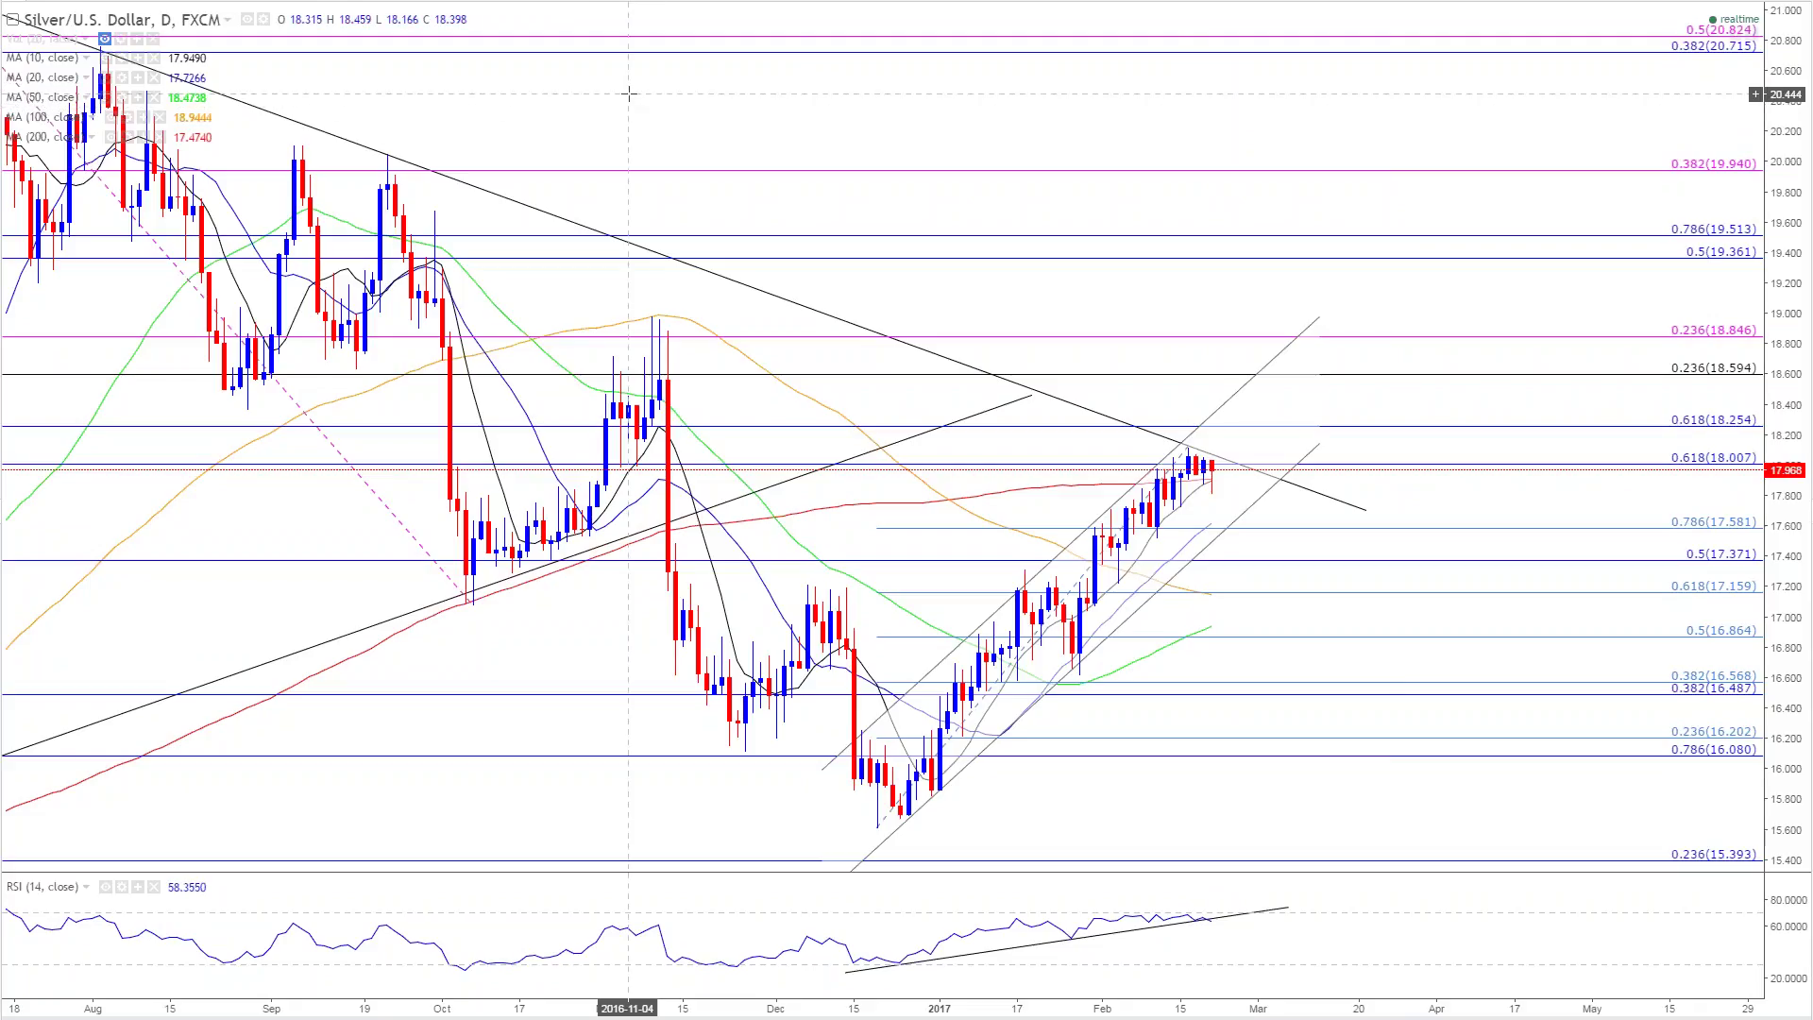
# Step: Load EUR/USD on the 5-minute interval and zoom out
pyautogui.write('EURUSD')
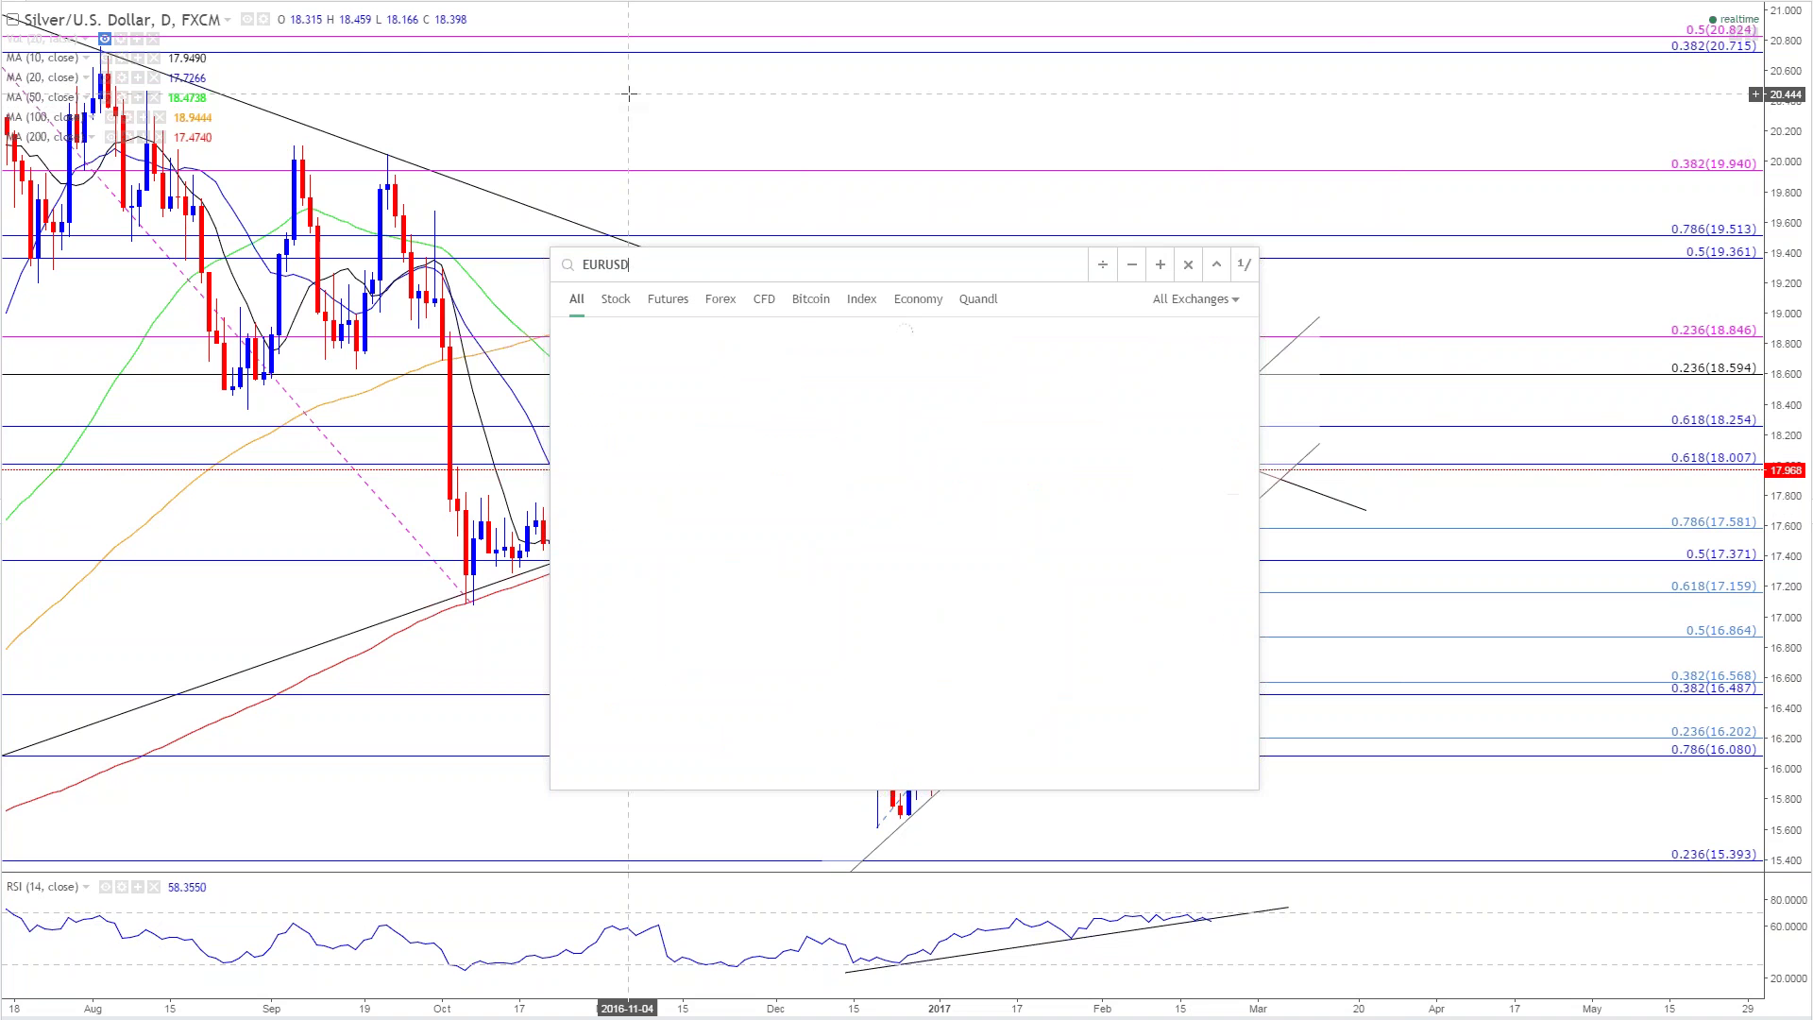
pyautogui.press('Return')
pyautogui.write('5')
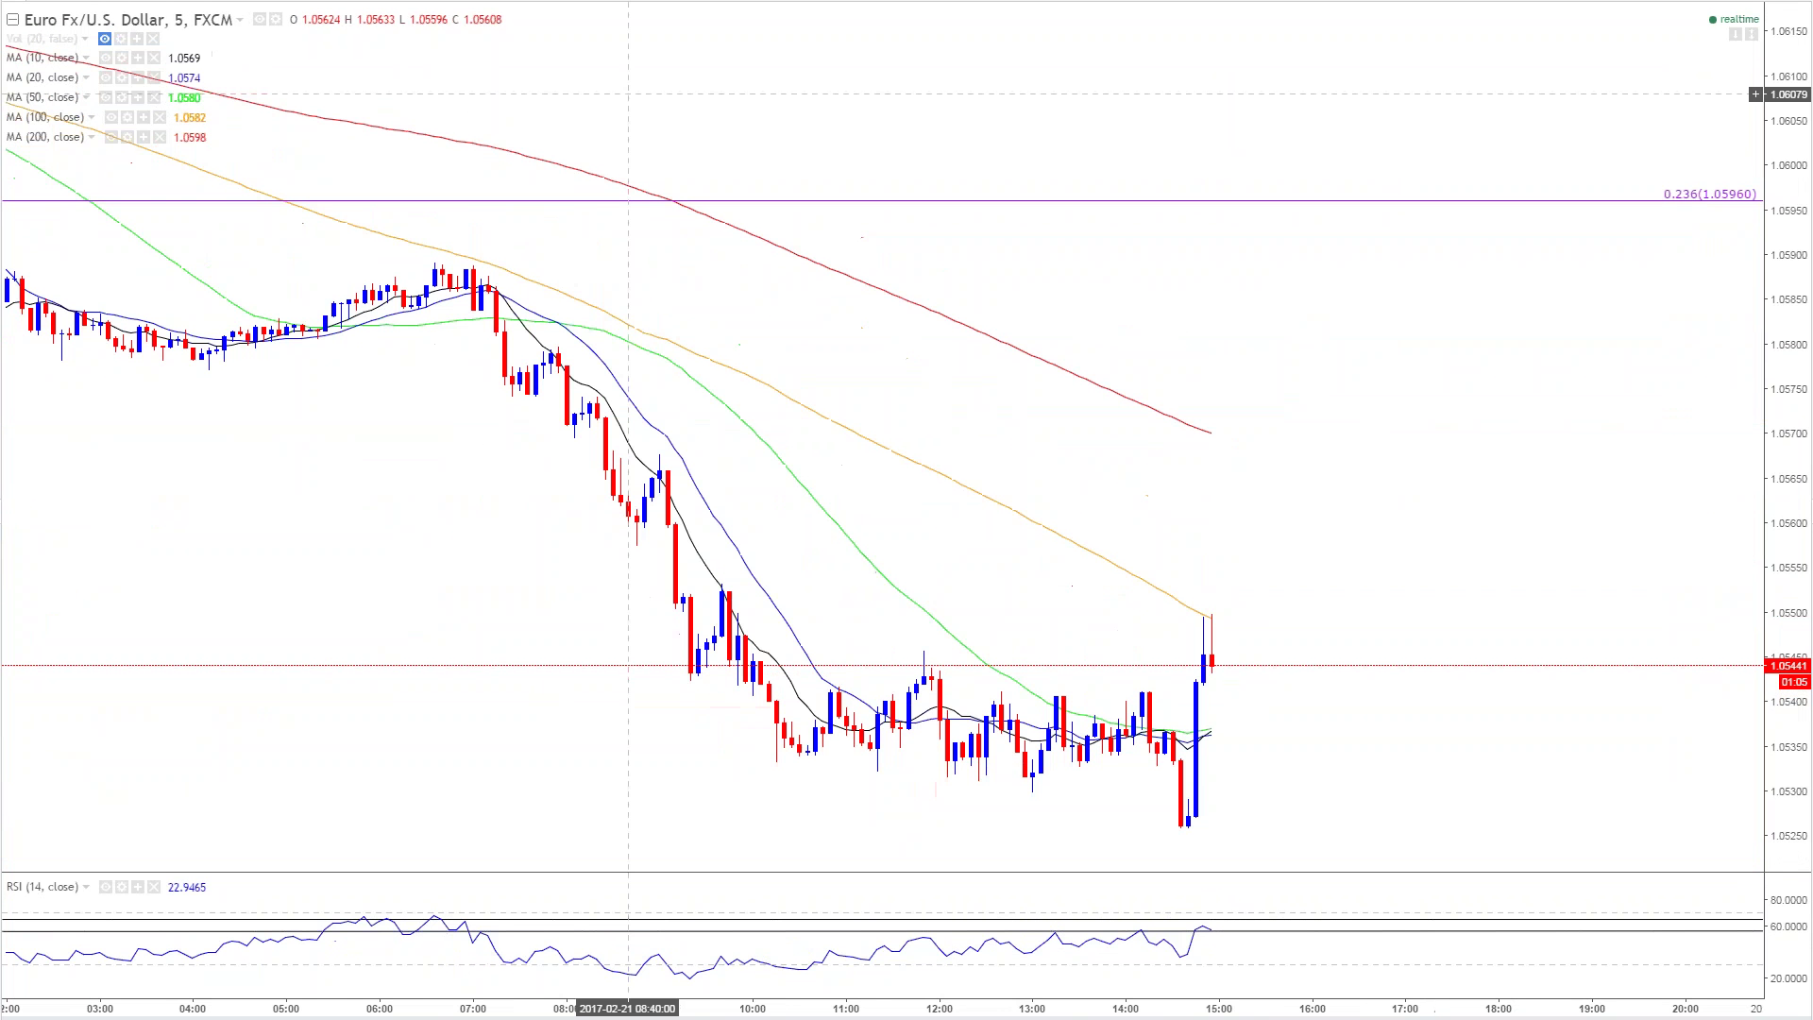
pyautogui.scroll(-2, 1140, 711)
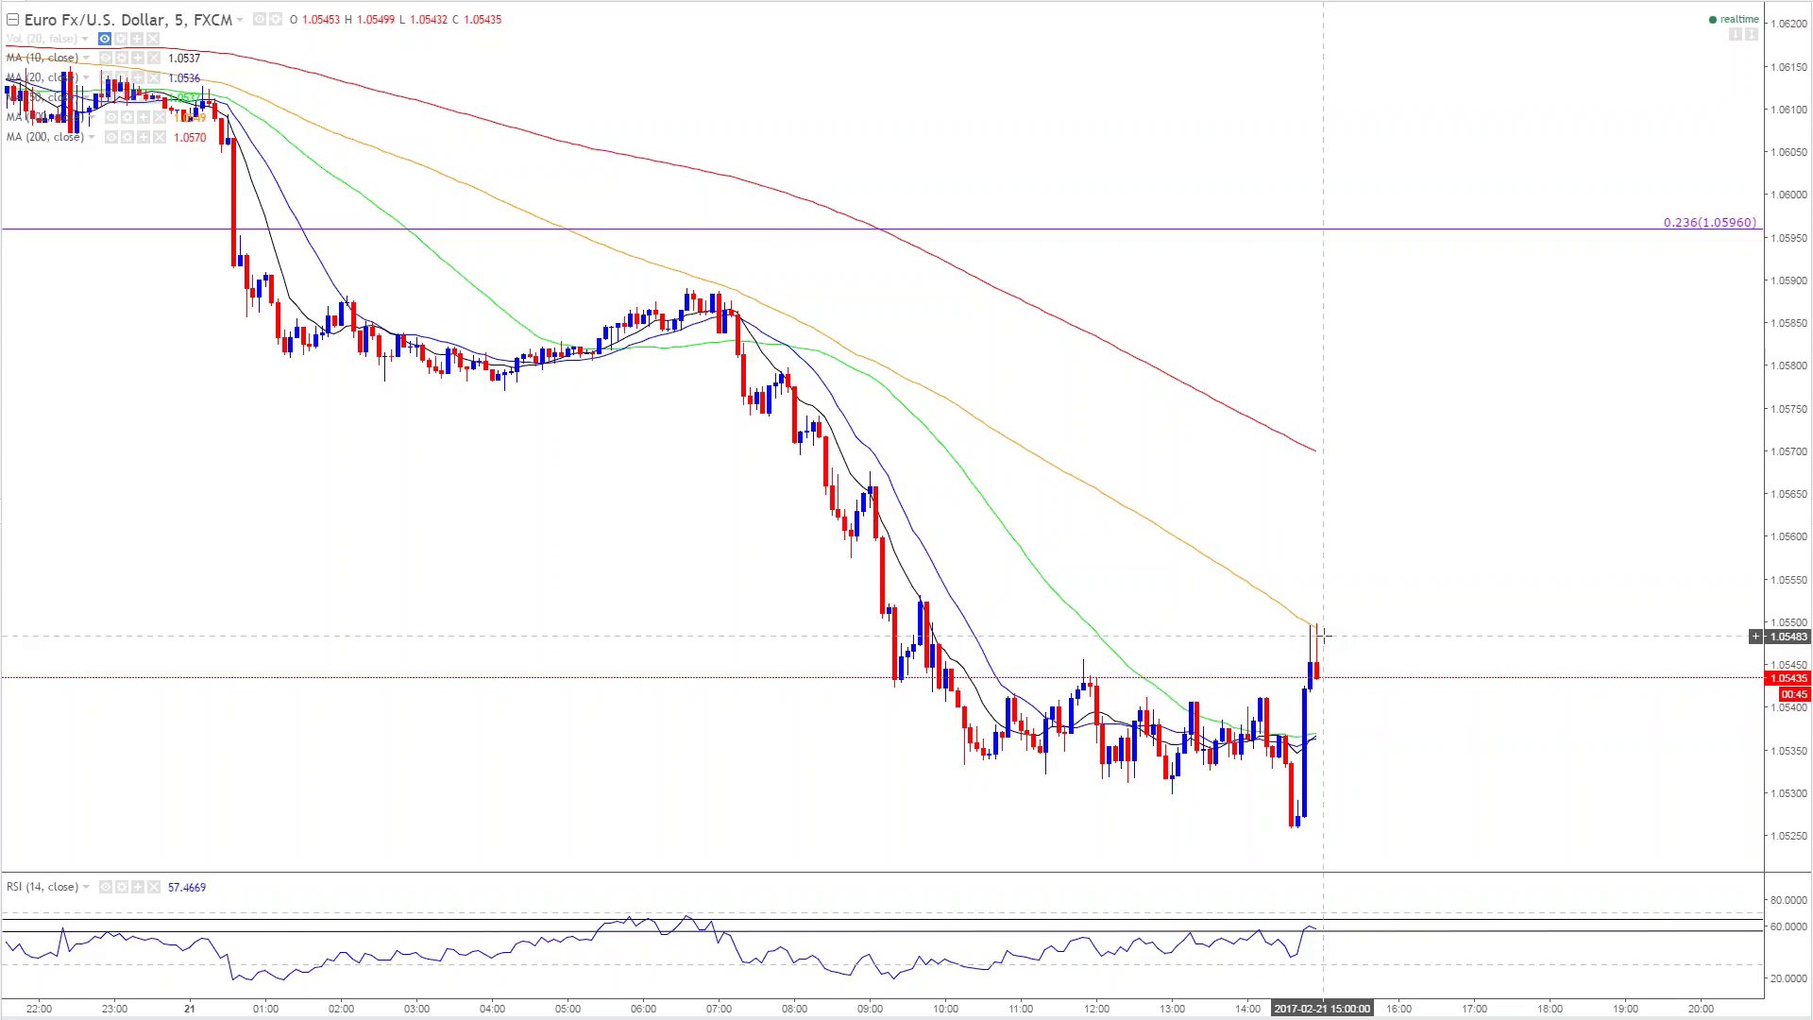
# Step: Load the GER30 DAX chart and set the 1D daily interval
pyautogui.write('GER30')
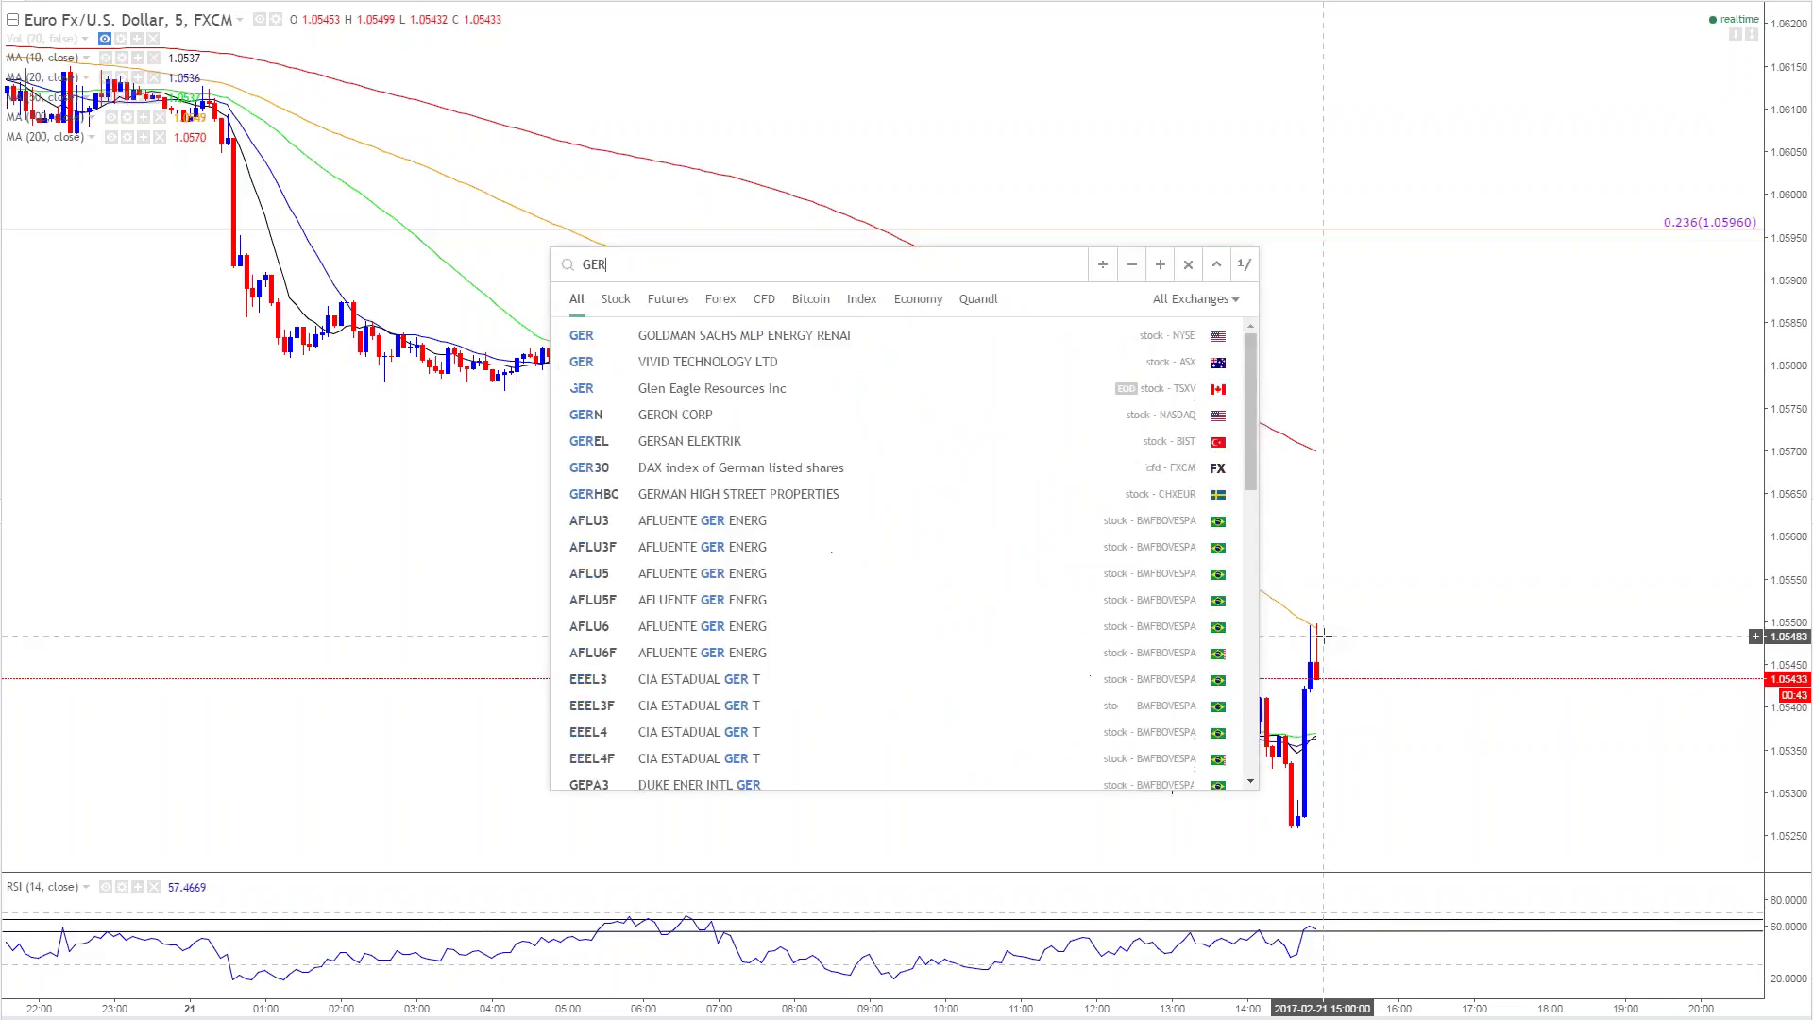
pyautogui.press('Return')
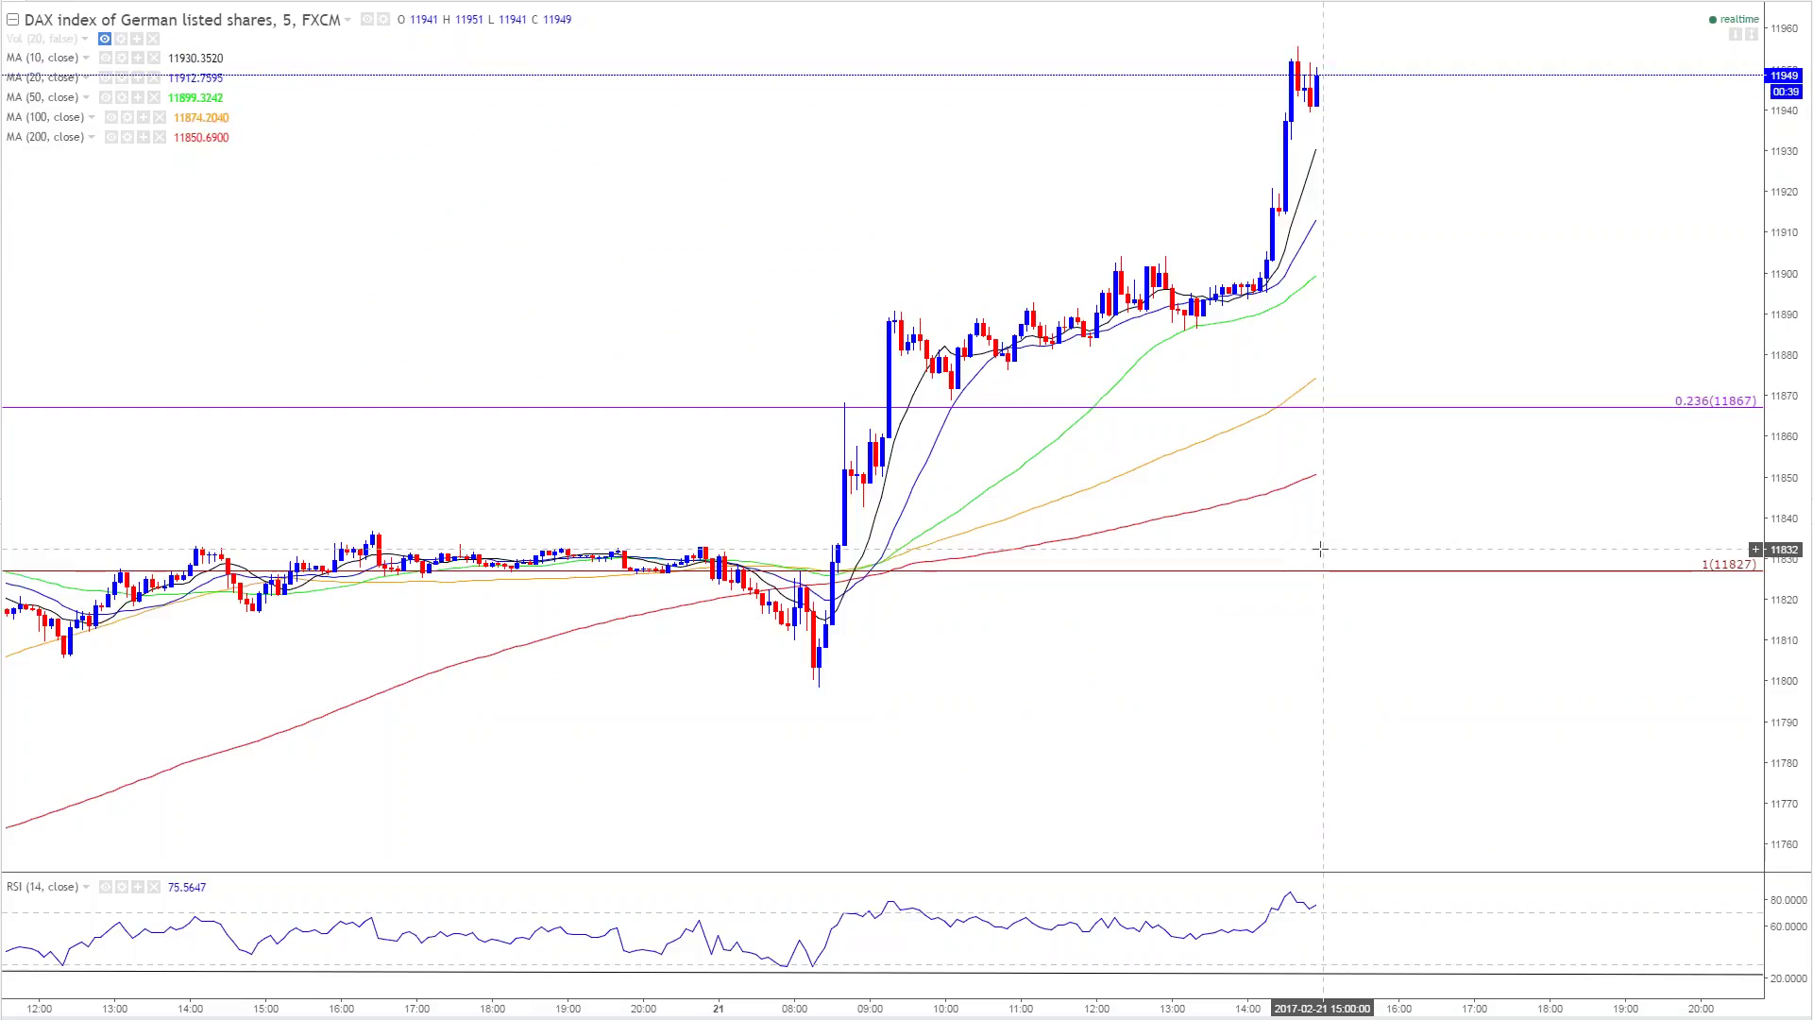
pyautogui.write('1D')
pyautogui.press('Return')
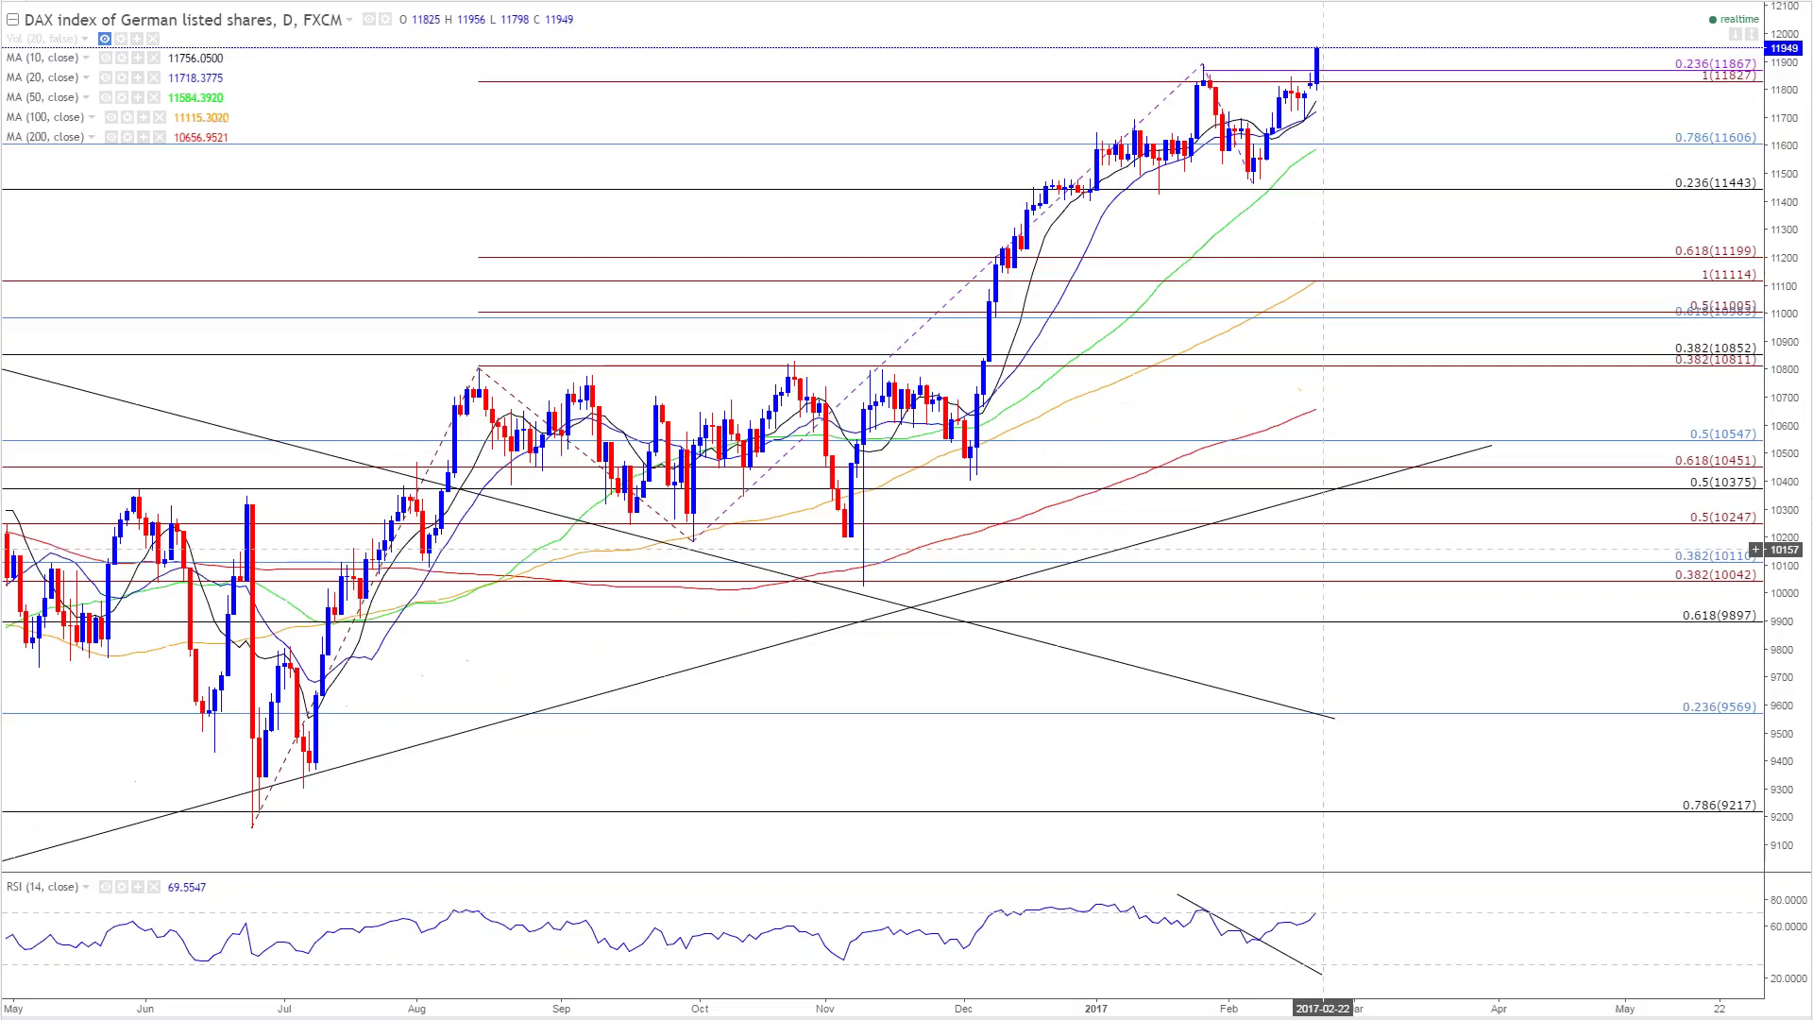
# Step: Load JPN225 after the invalid JPN255 attempt and leave space after the latest candles
pyautogui.write('JPN25')
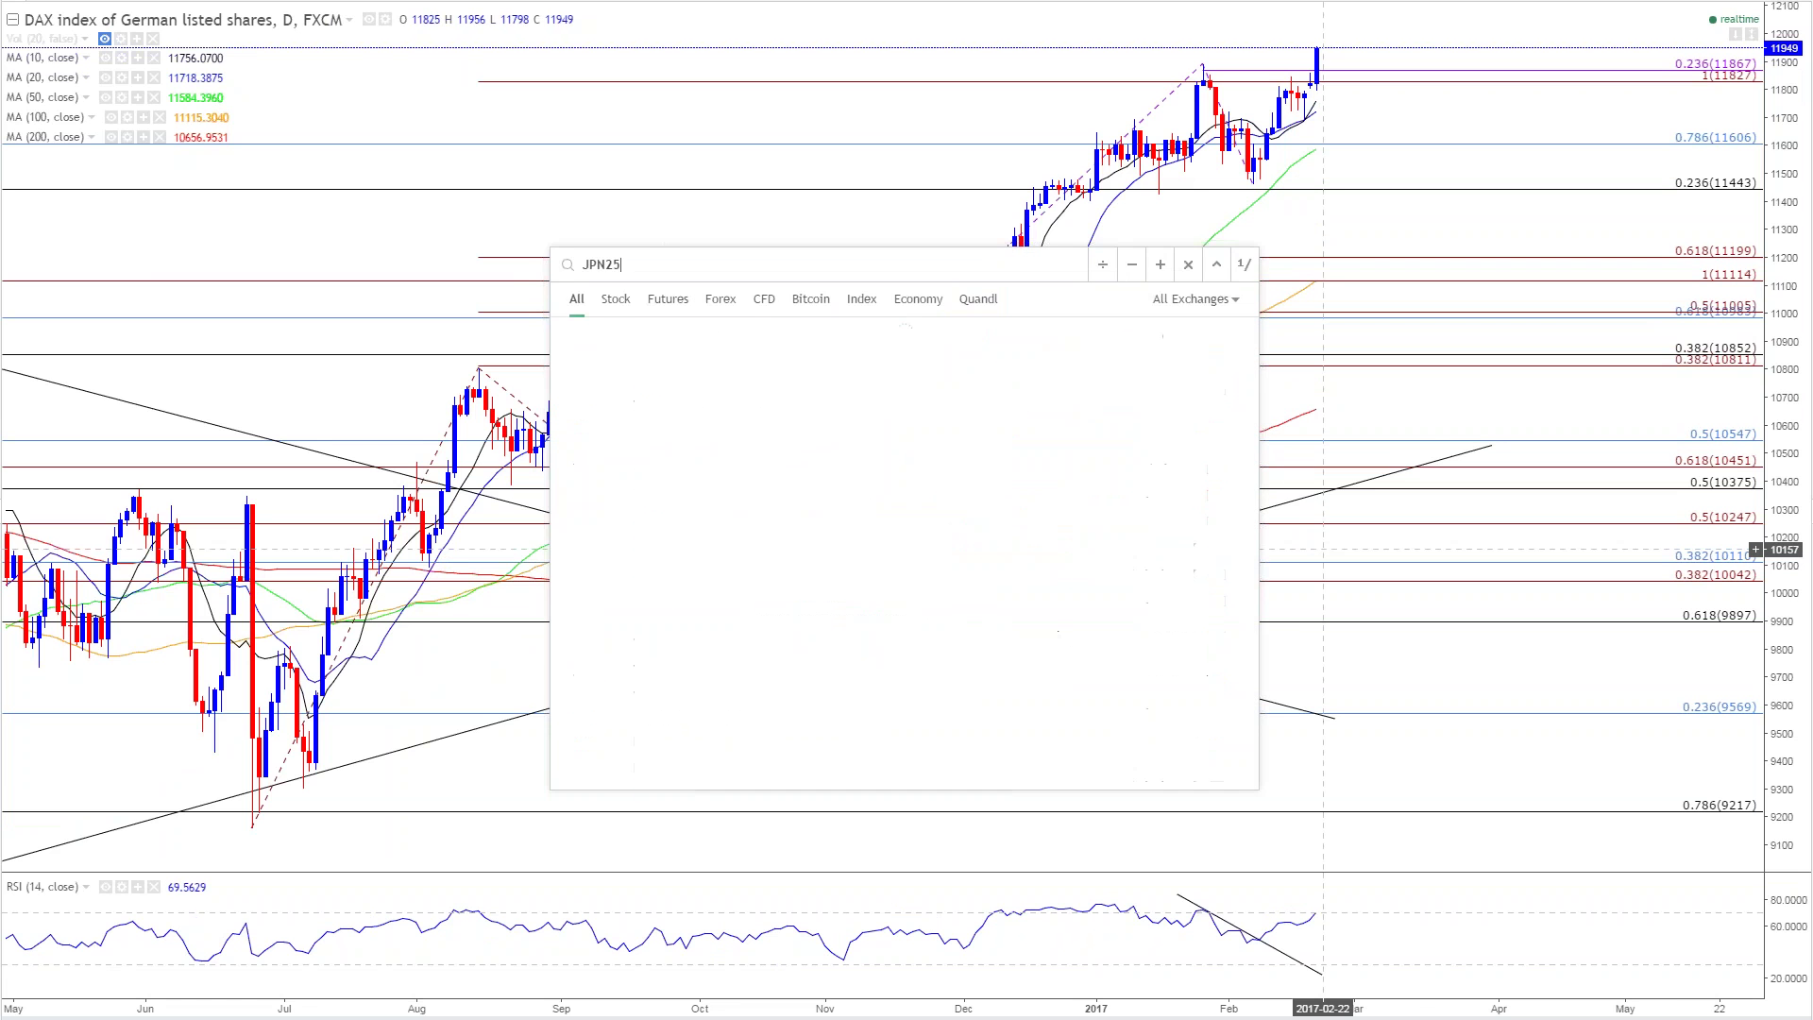
pyautogui.write('5')
pyautogui.press('Return')
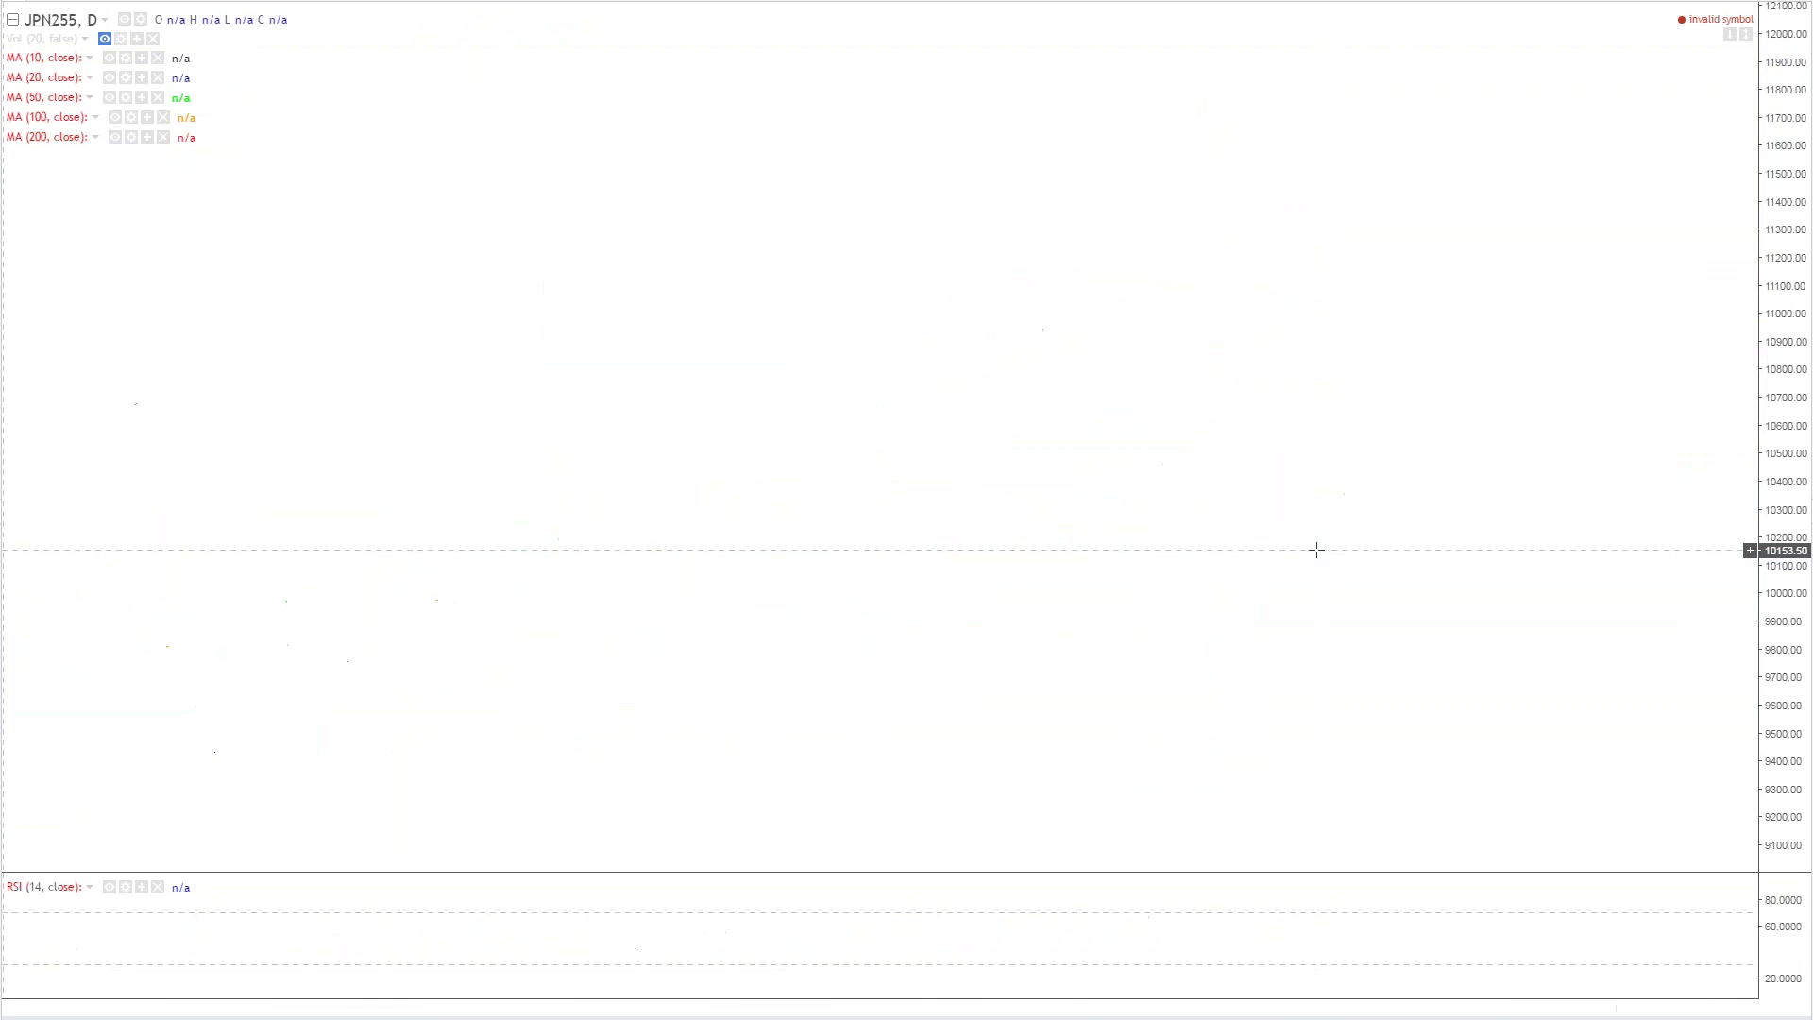
pyautogui.write('JPN225')
pyautogui.press('Return')
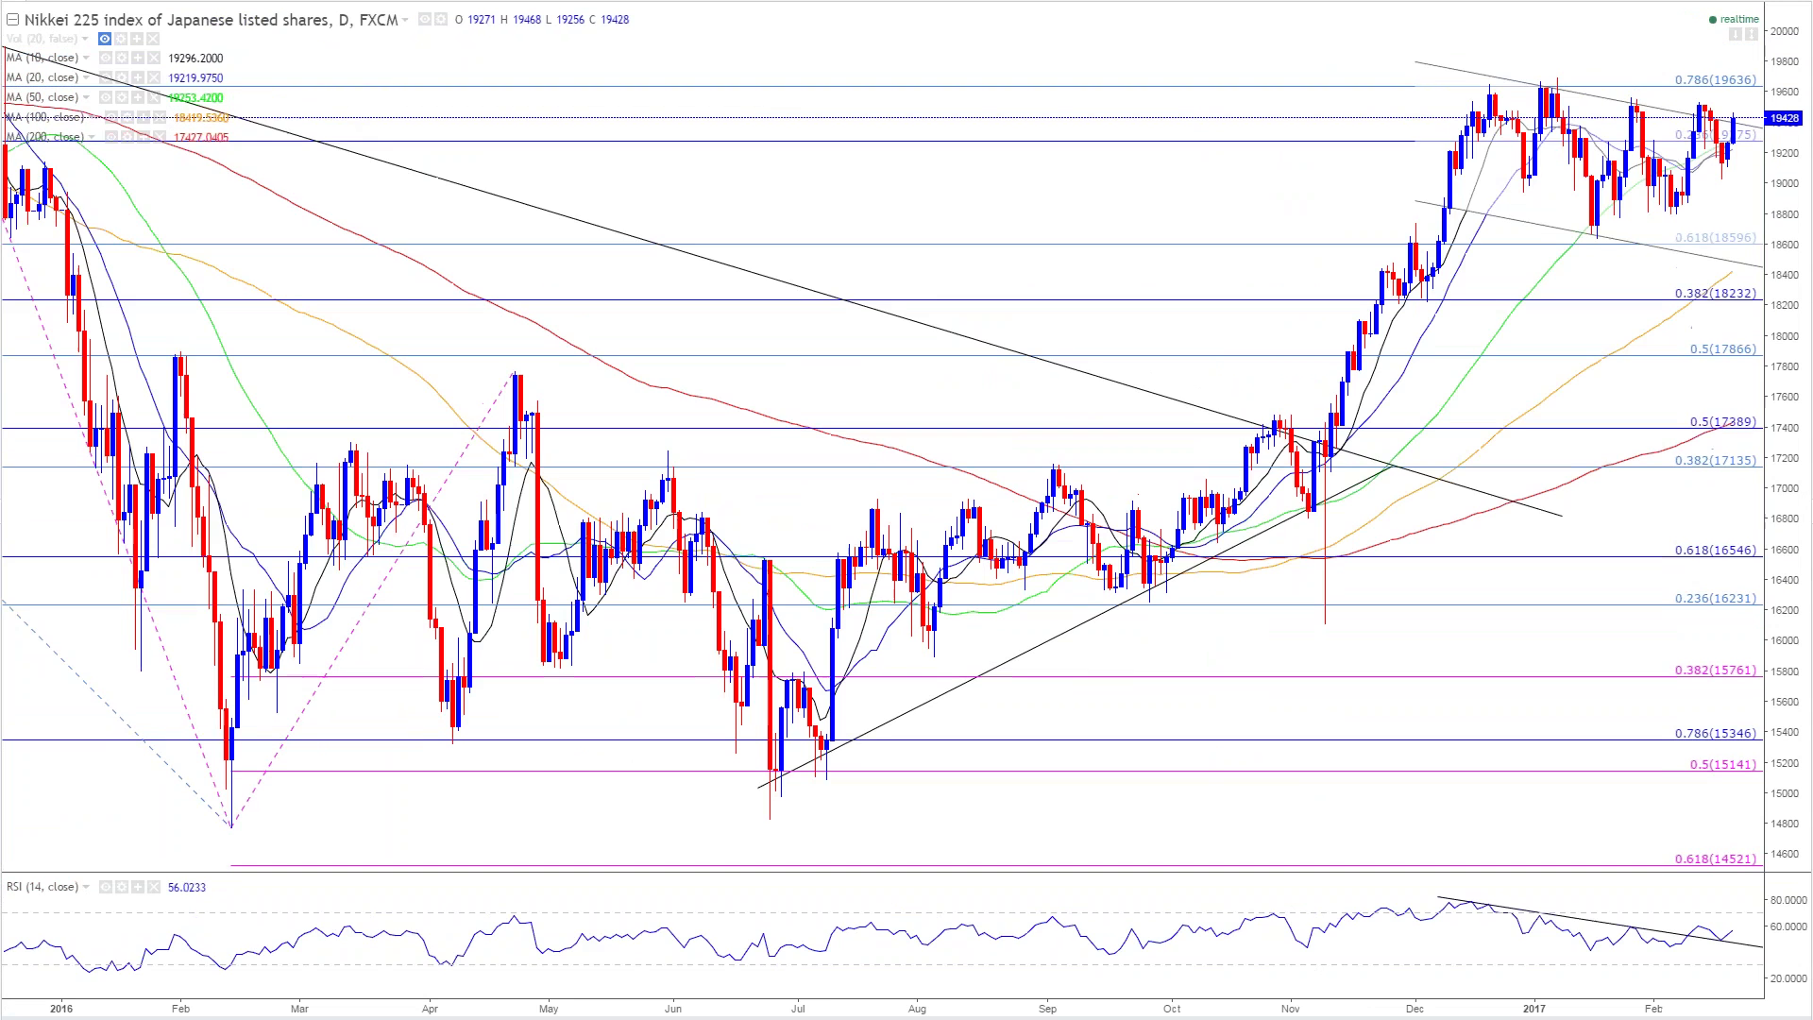
pyautogui.moveTo(1272, 179); pyautogui.dragTo(904, 193)
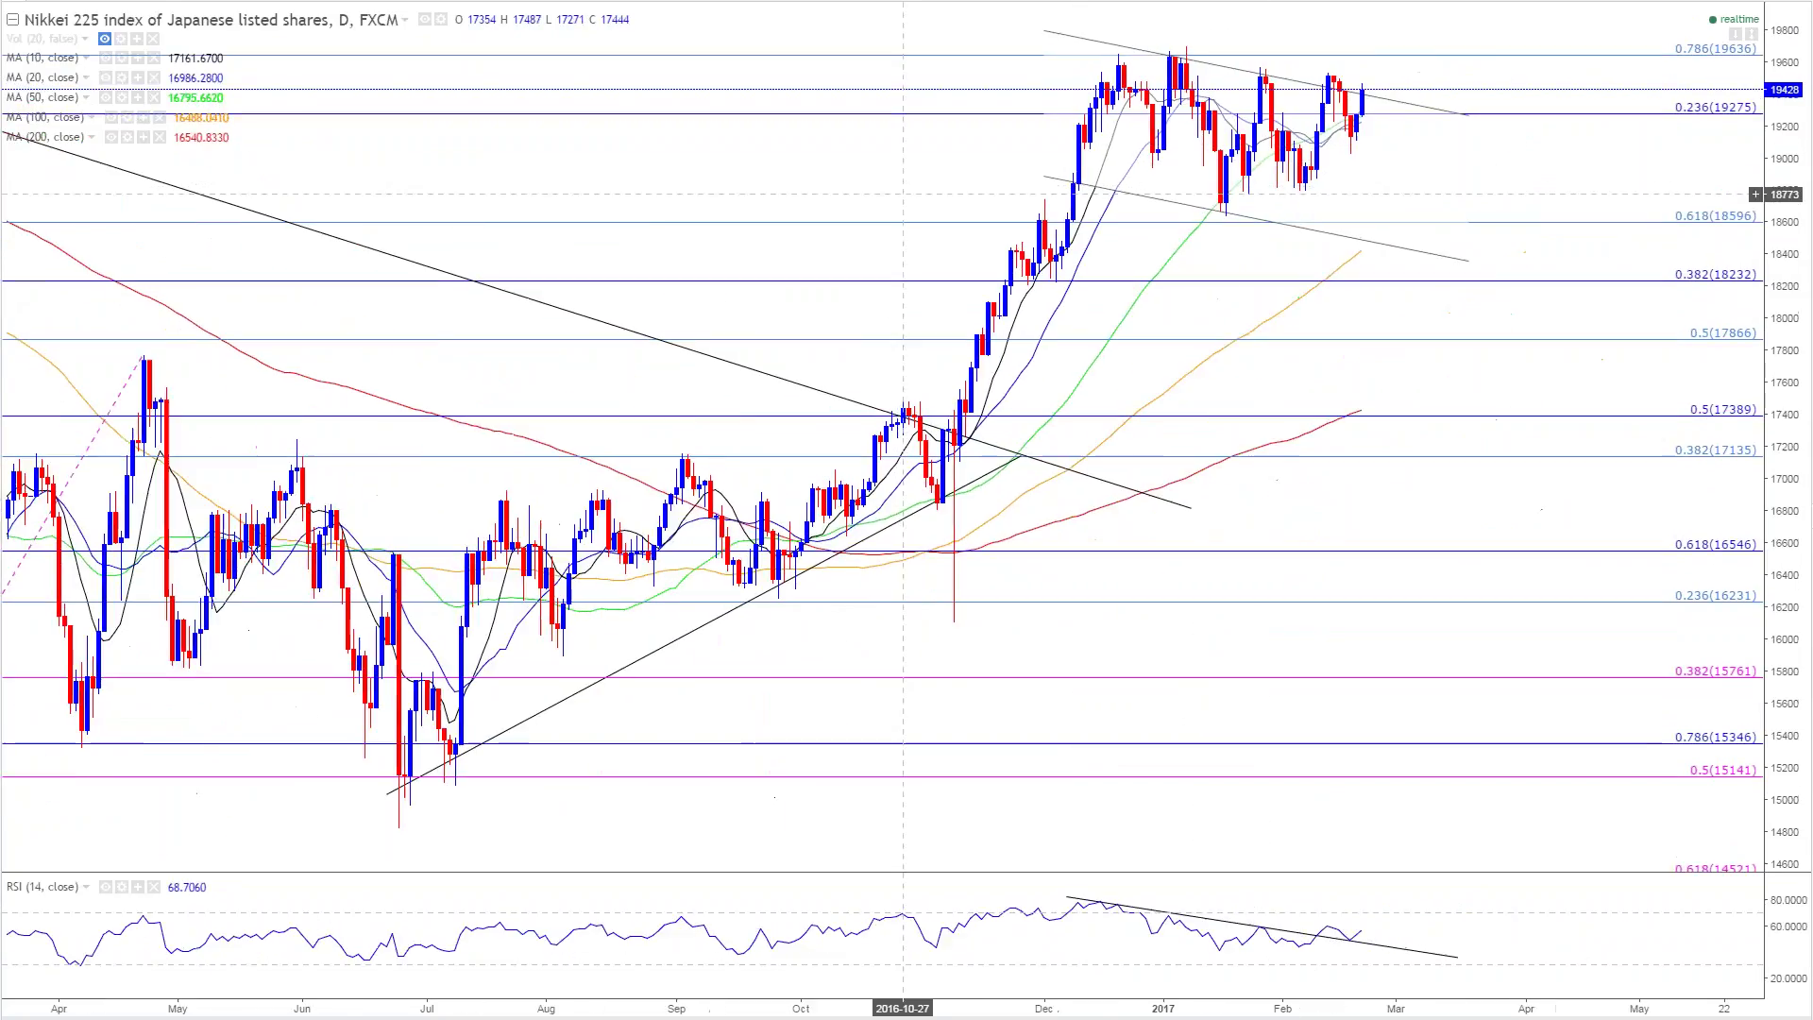